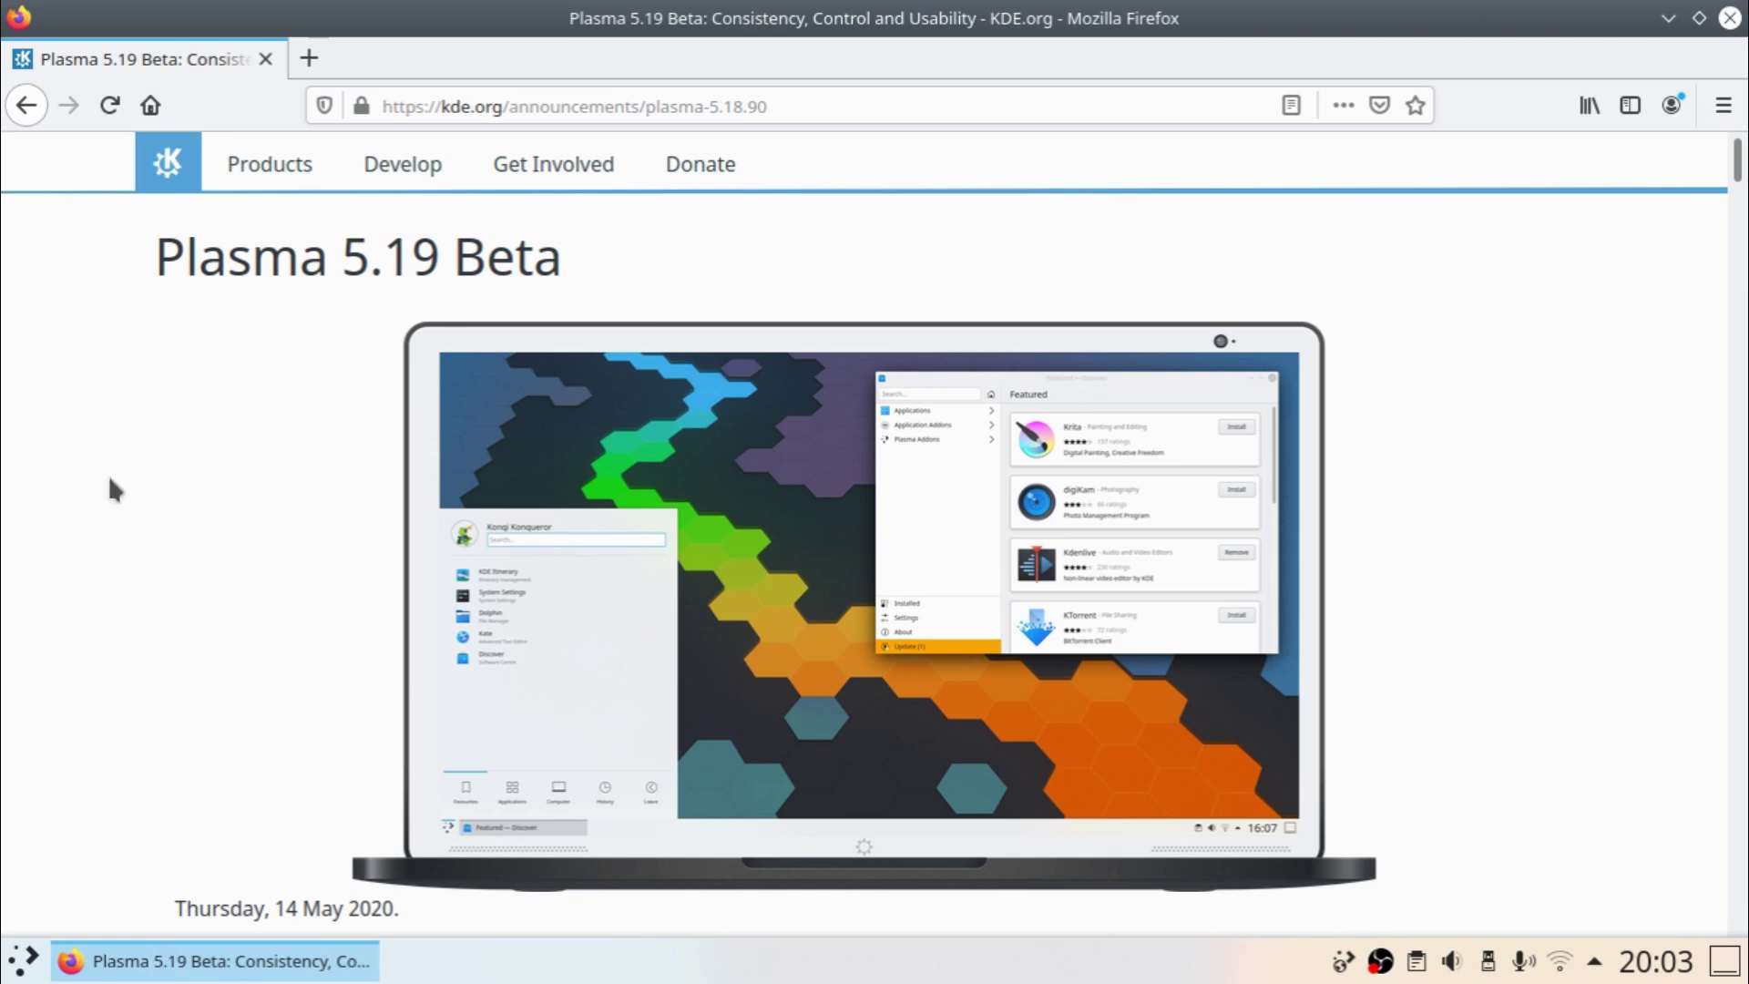
Read the Plasma 5.19 Beta announcement's introduction and its Plasma Desktop and Widgets section through the audio widget item
{"action": "scroll", "coordinate": [111, 487], "scroll_direction": "down", "scroll_amount": 5}
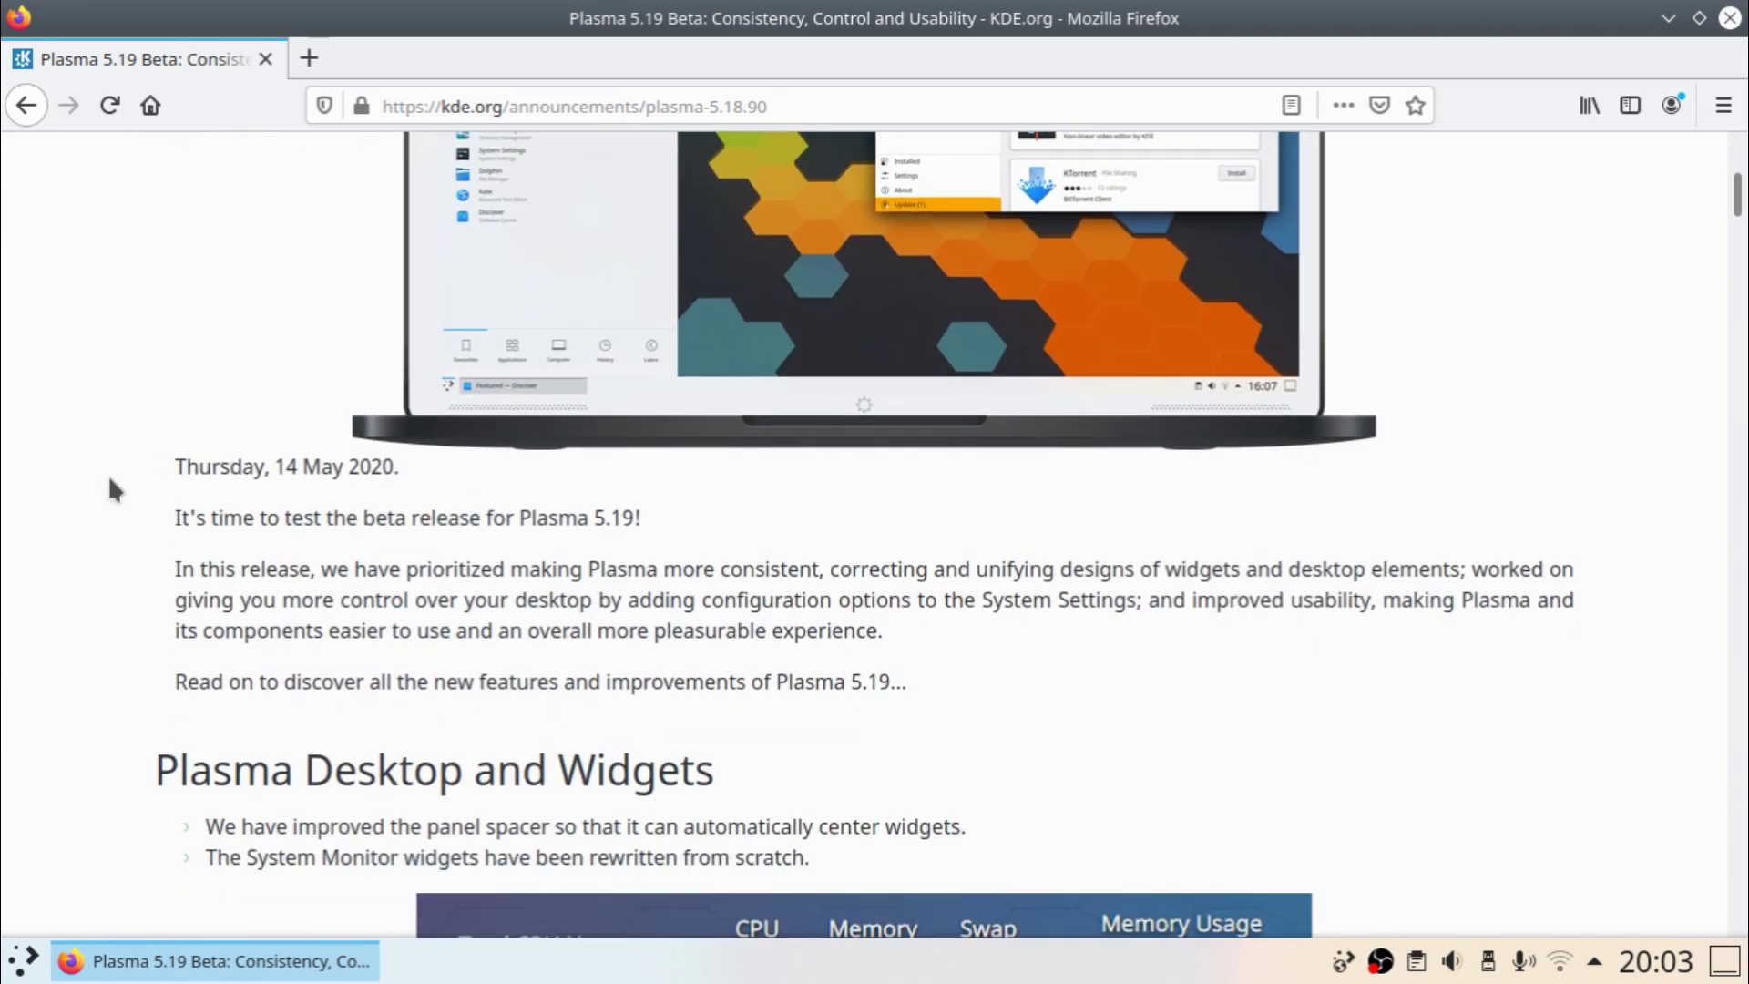
{"action": "scroll", "coordinate": [110, 483], "scroll_direction": "up", "scroll_amount": 5}
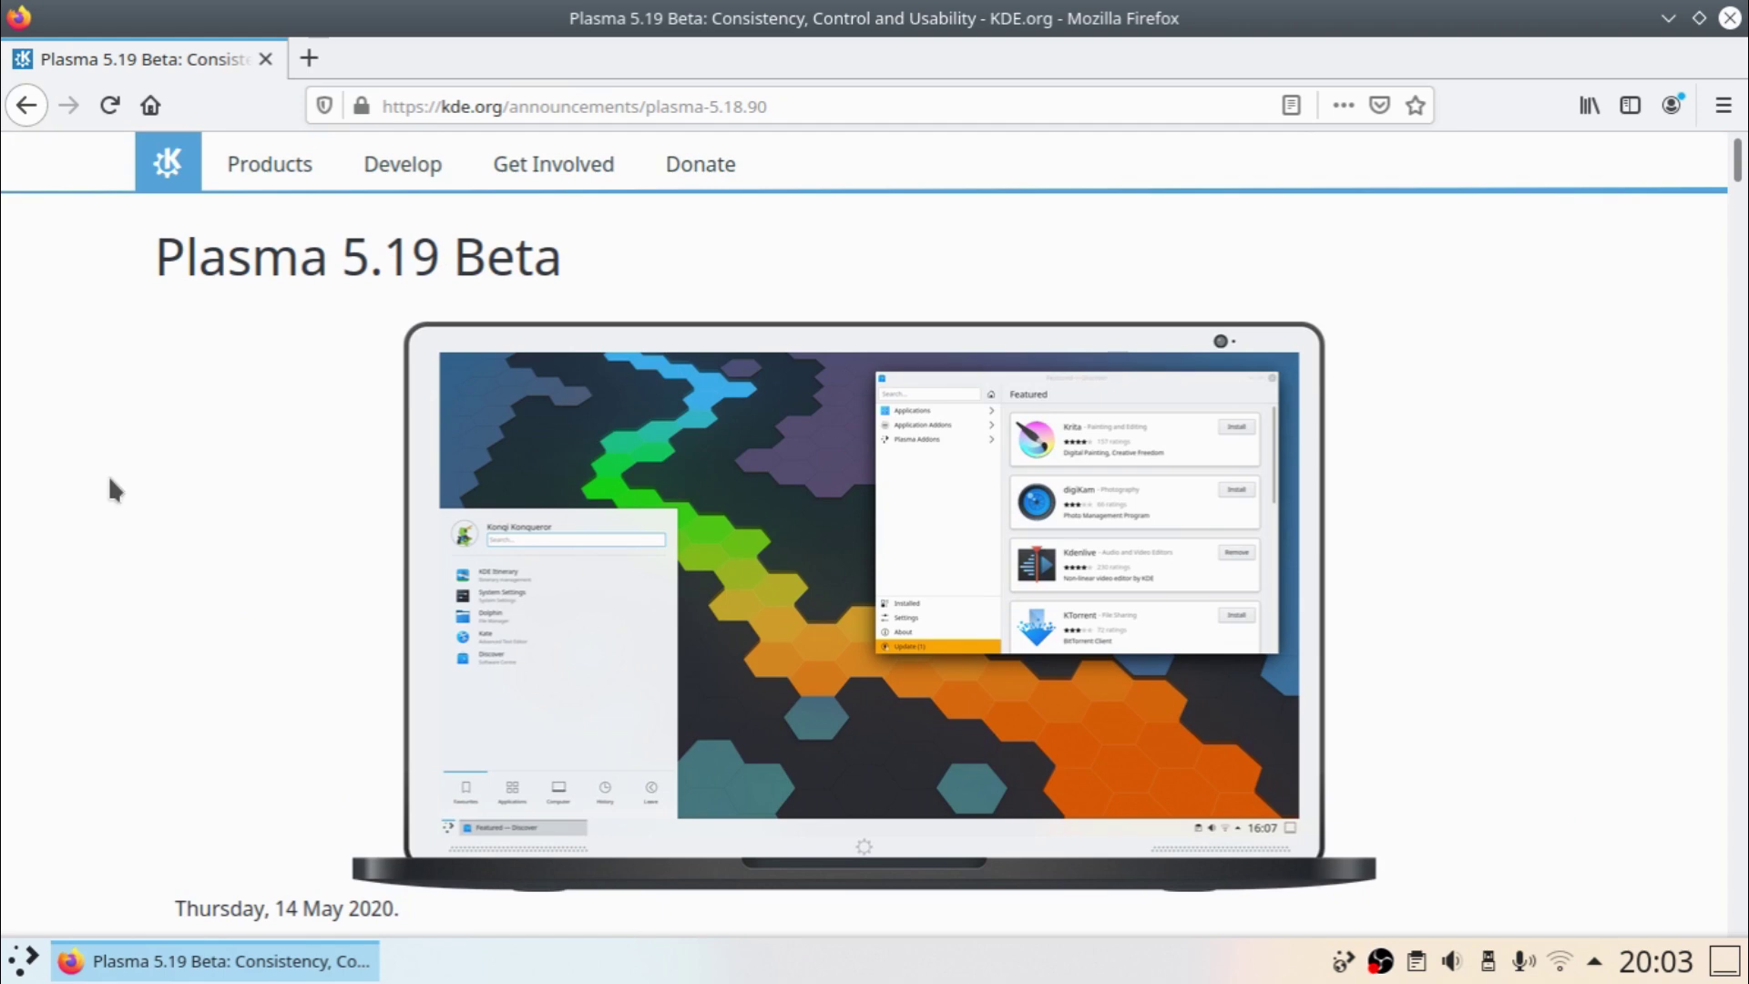
{"action": "scroll", "coordinate": [111, 483], "scroll_direction": "down", "scroll_amount": 5}
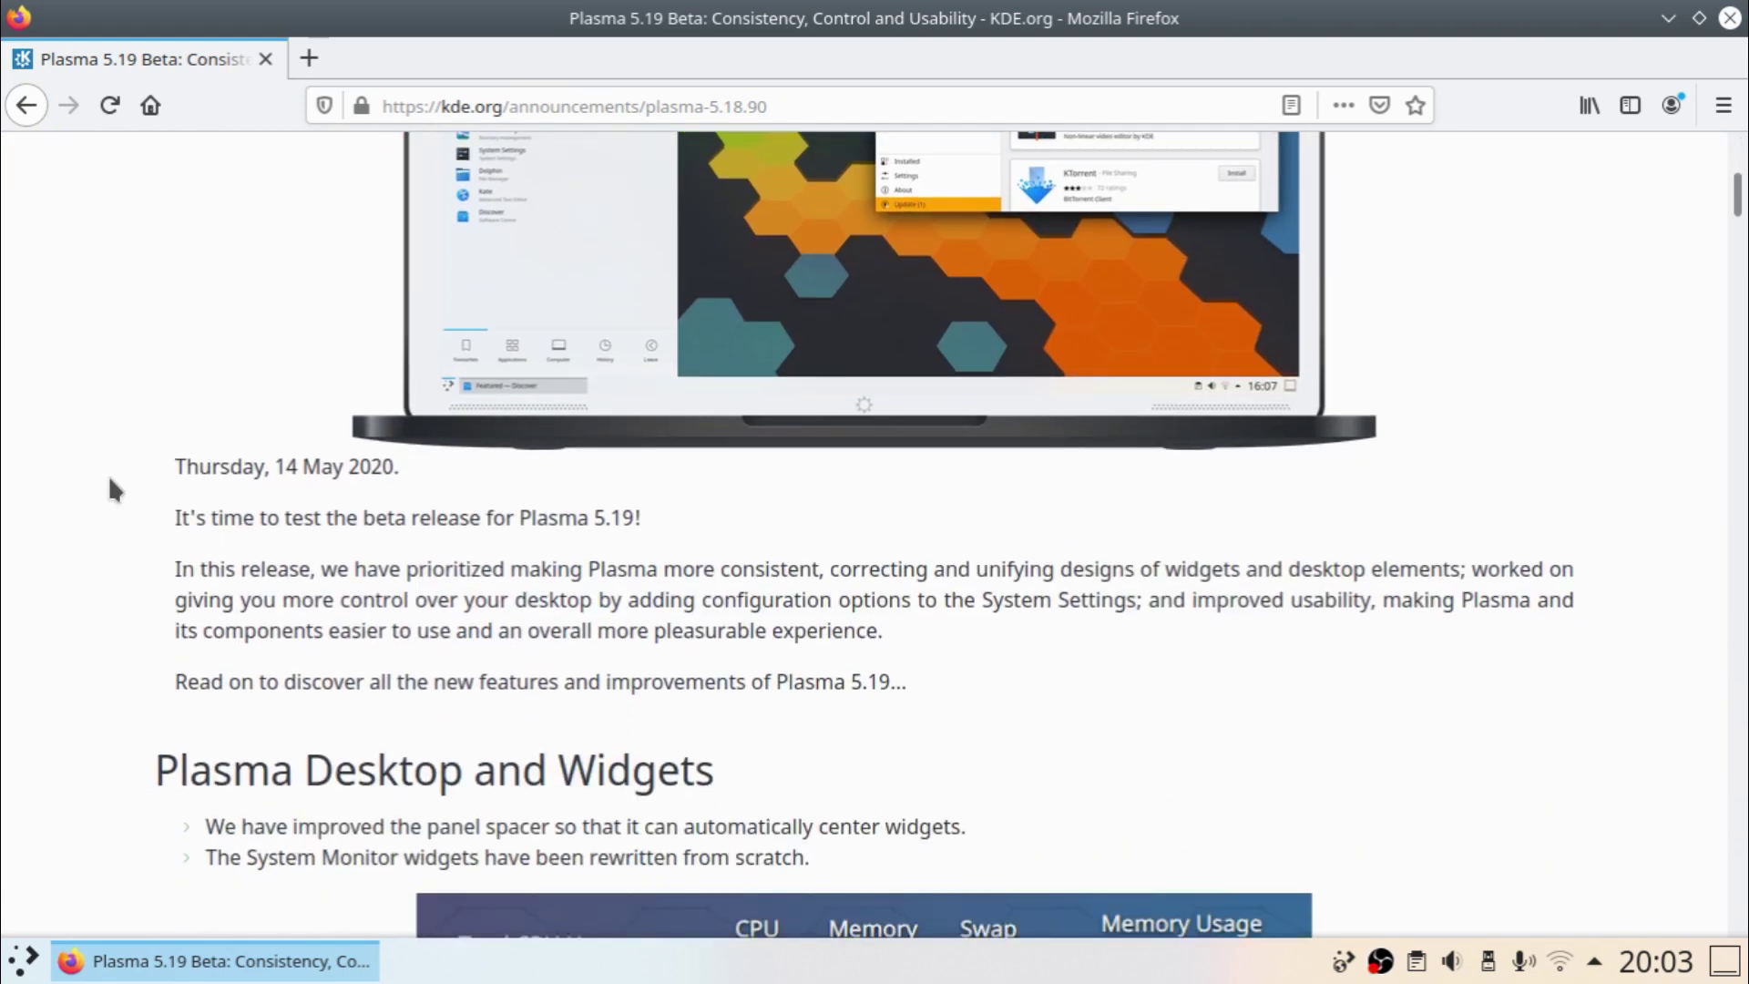
{"action": "scroll", "coordinate": [110, 483], "scroll_direction": "down", "scroll_amount": 3}
{"action": "scroll", "coordinate": [111, 483], "scroll_direction": "down", "scroll_amount": 3}
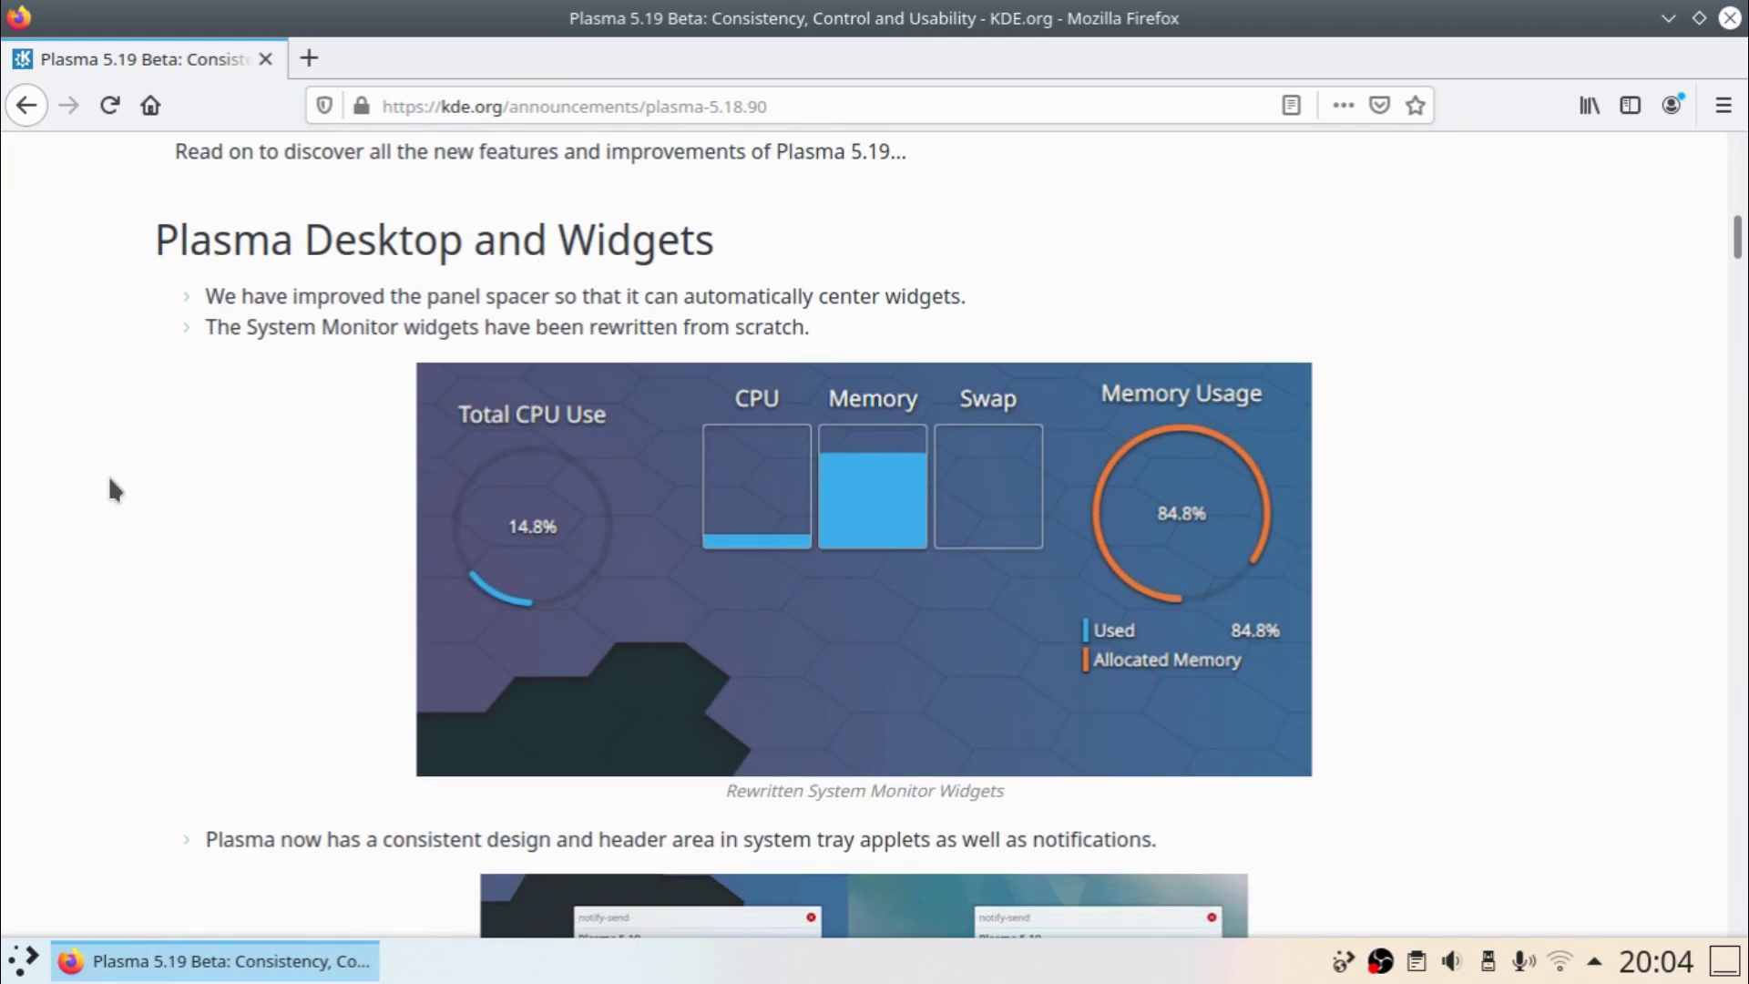
{"action": "scroll", "coordinate": [110, 482], "scroll_direction": "up", "scroll_amount": 6}
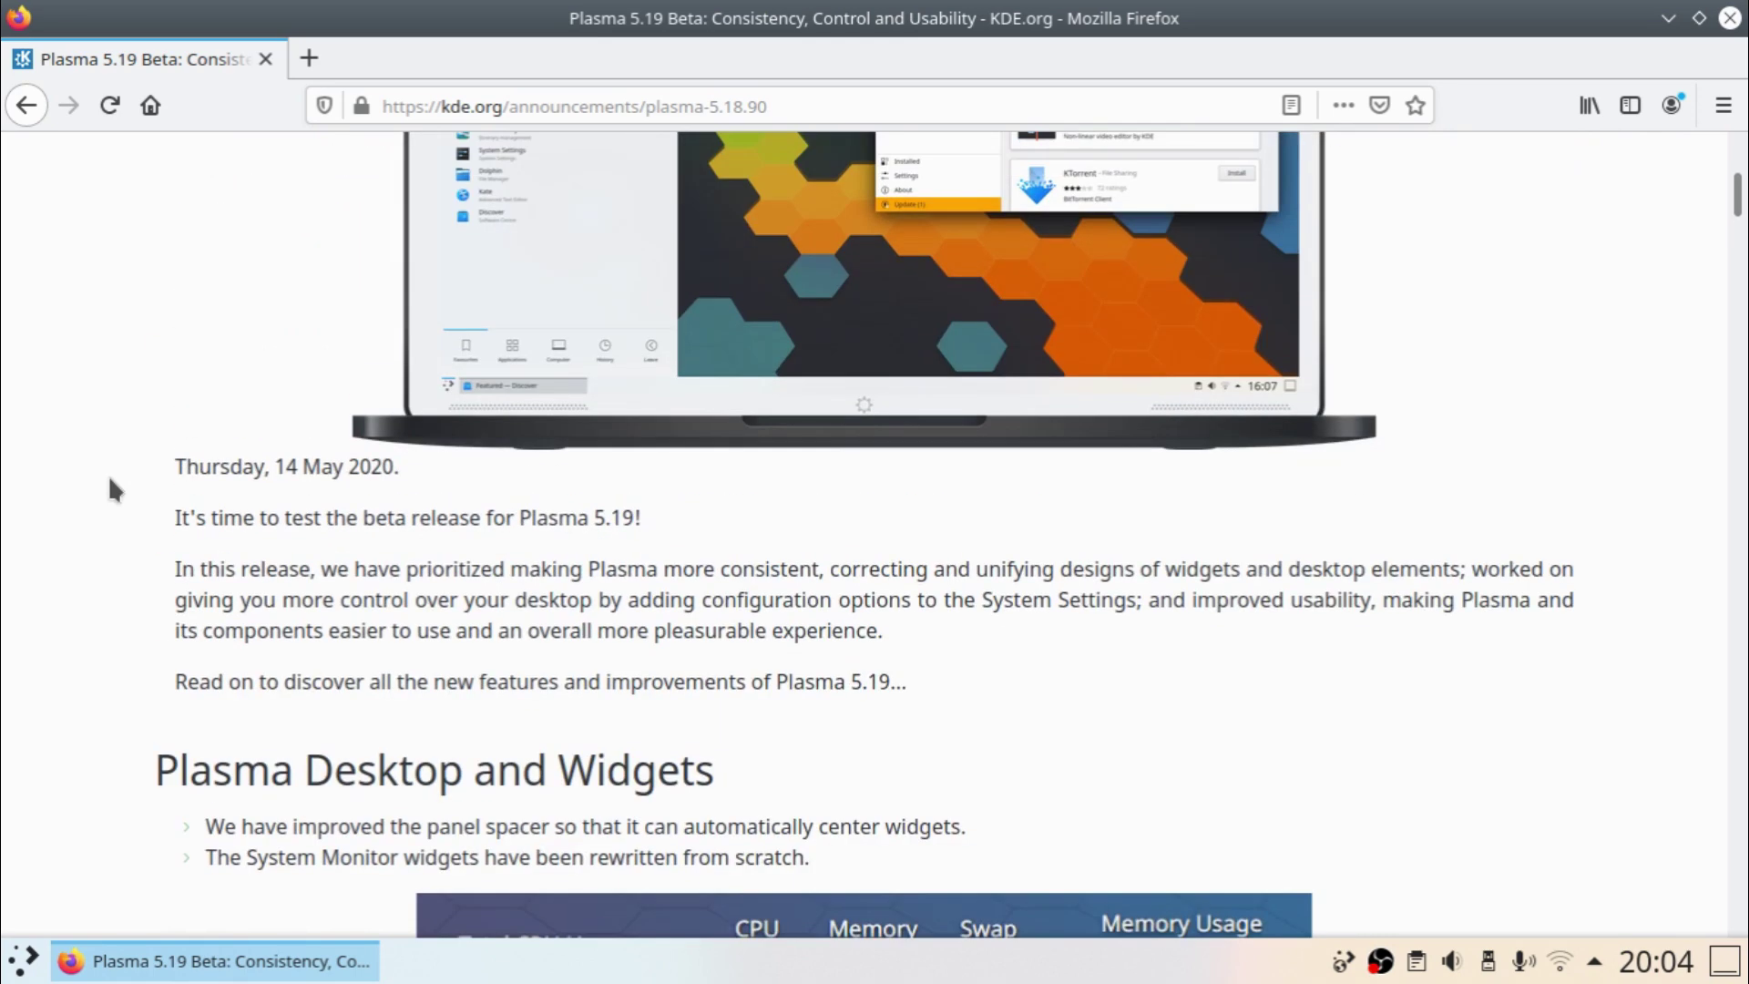
{"action": "scroll", "coordinate": [110, 483], "scroll_direction": "down", "scroll_amount": 7}
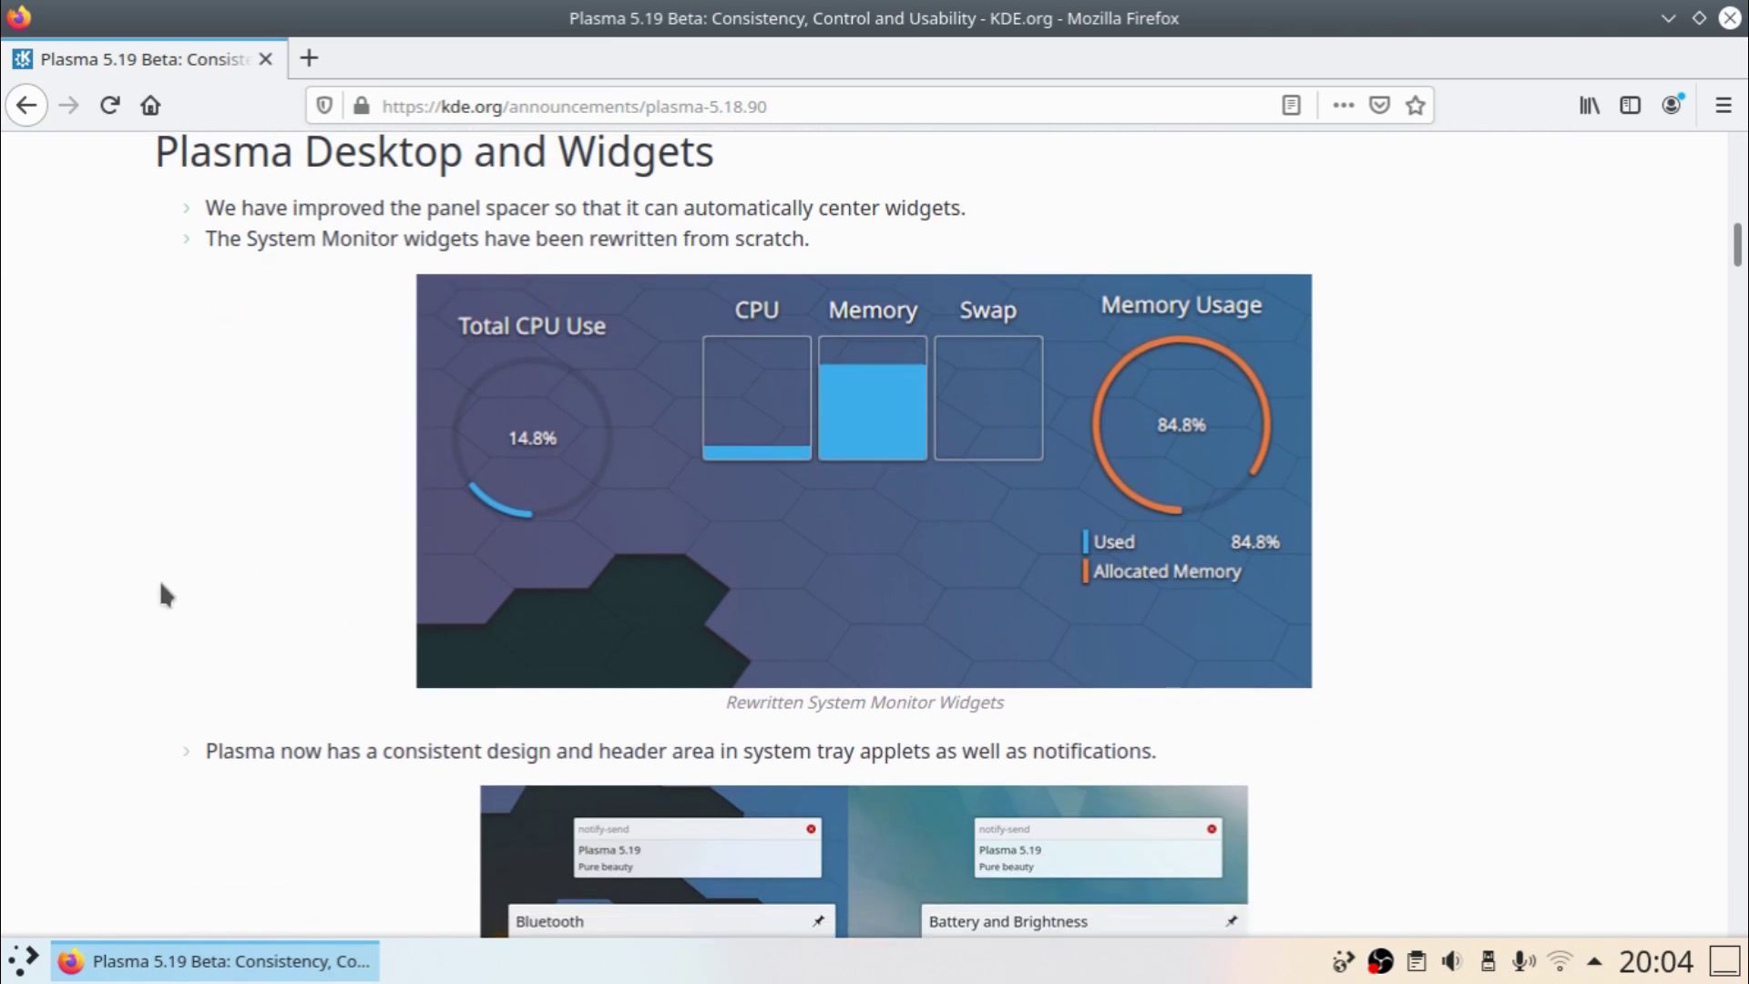
{"action": "scroll", "coordinate": [166, 594], "scroll_direction": "down", "scroll_amount": 5}
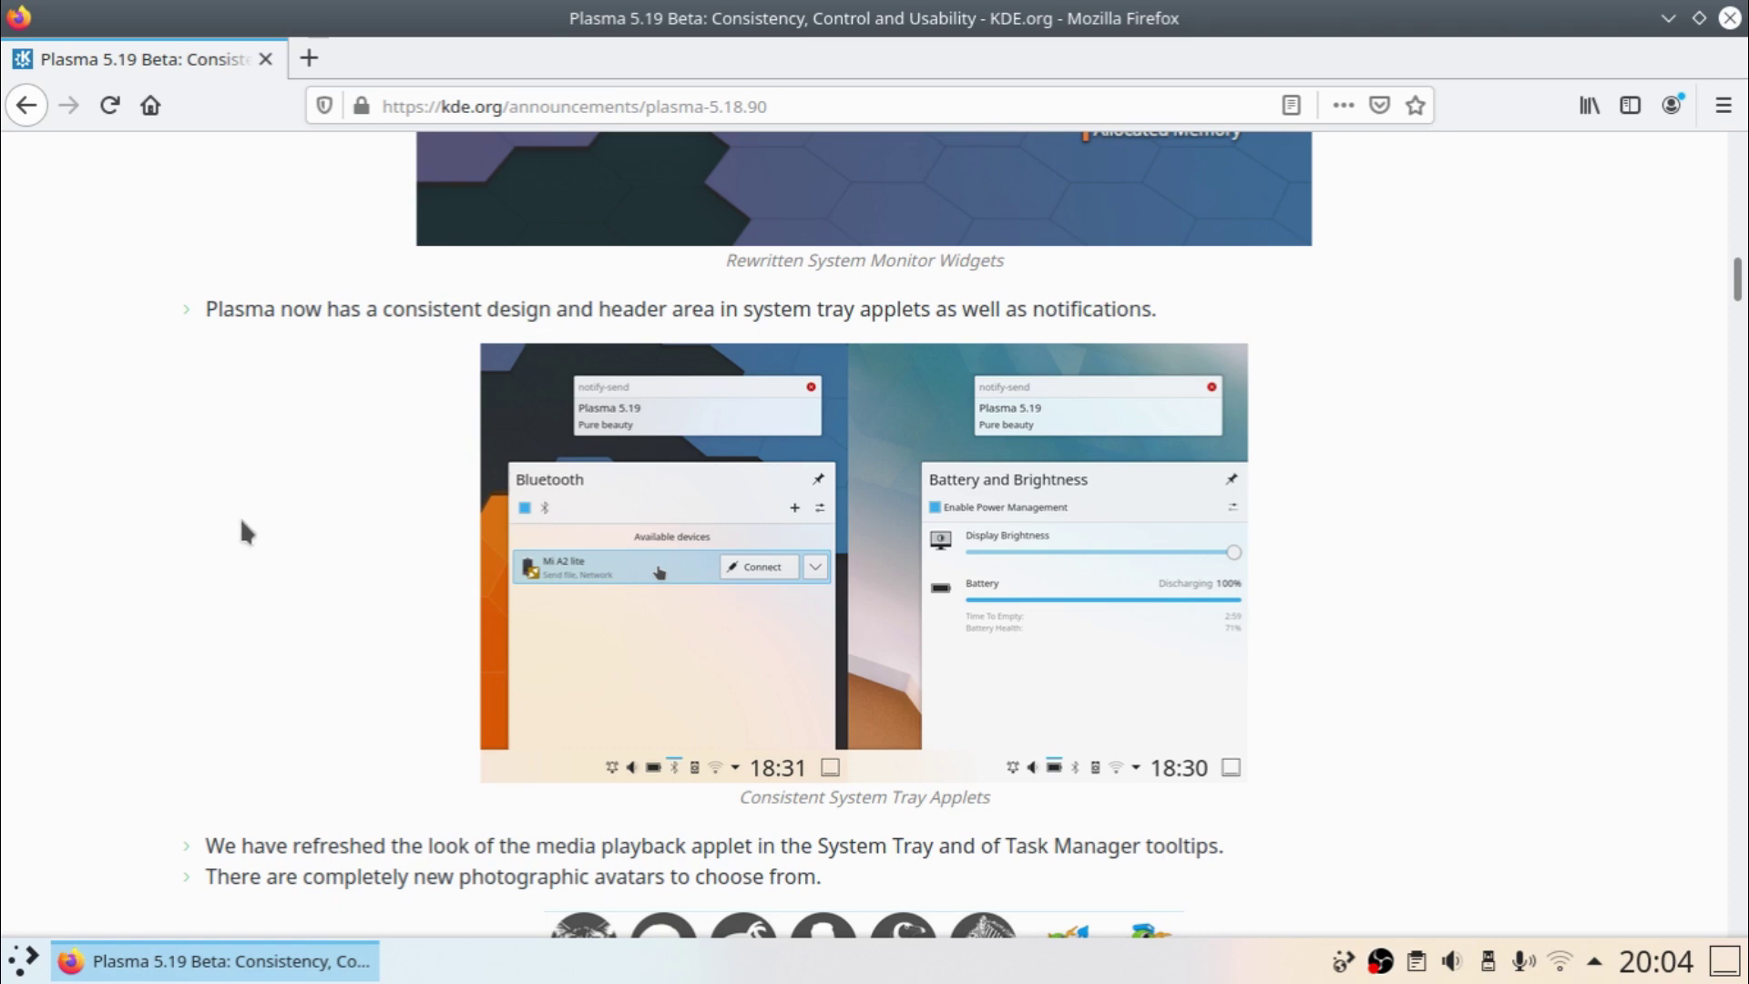
{"action": "scroll", "coordinate": [241, 524], "scroll_direction": "down", "scroll_amount": 6}
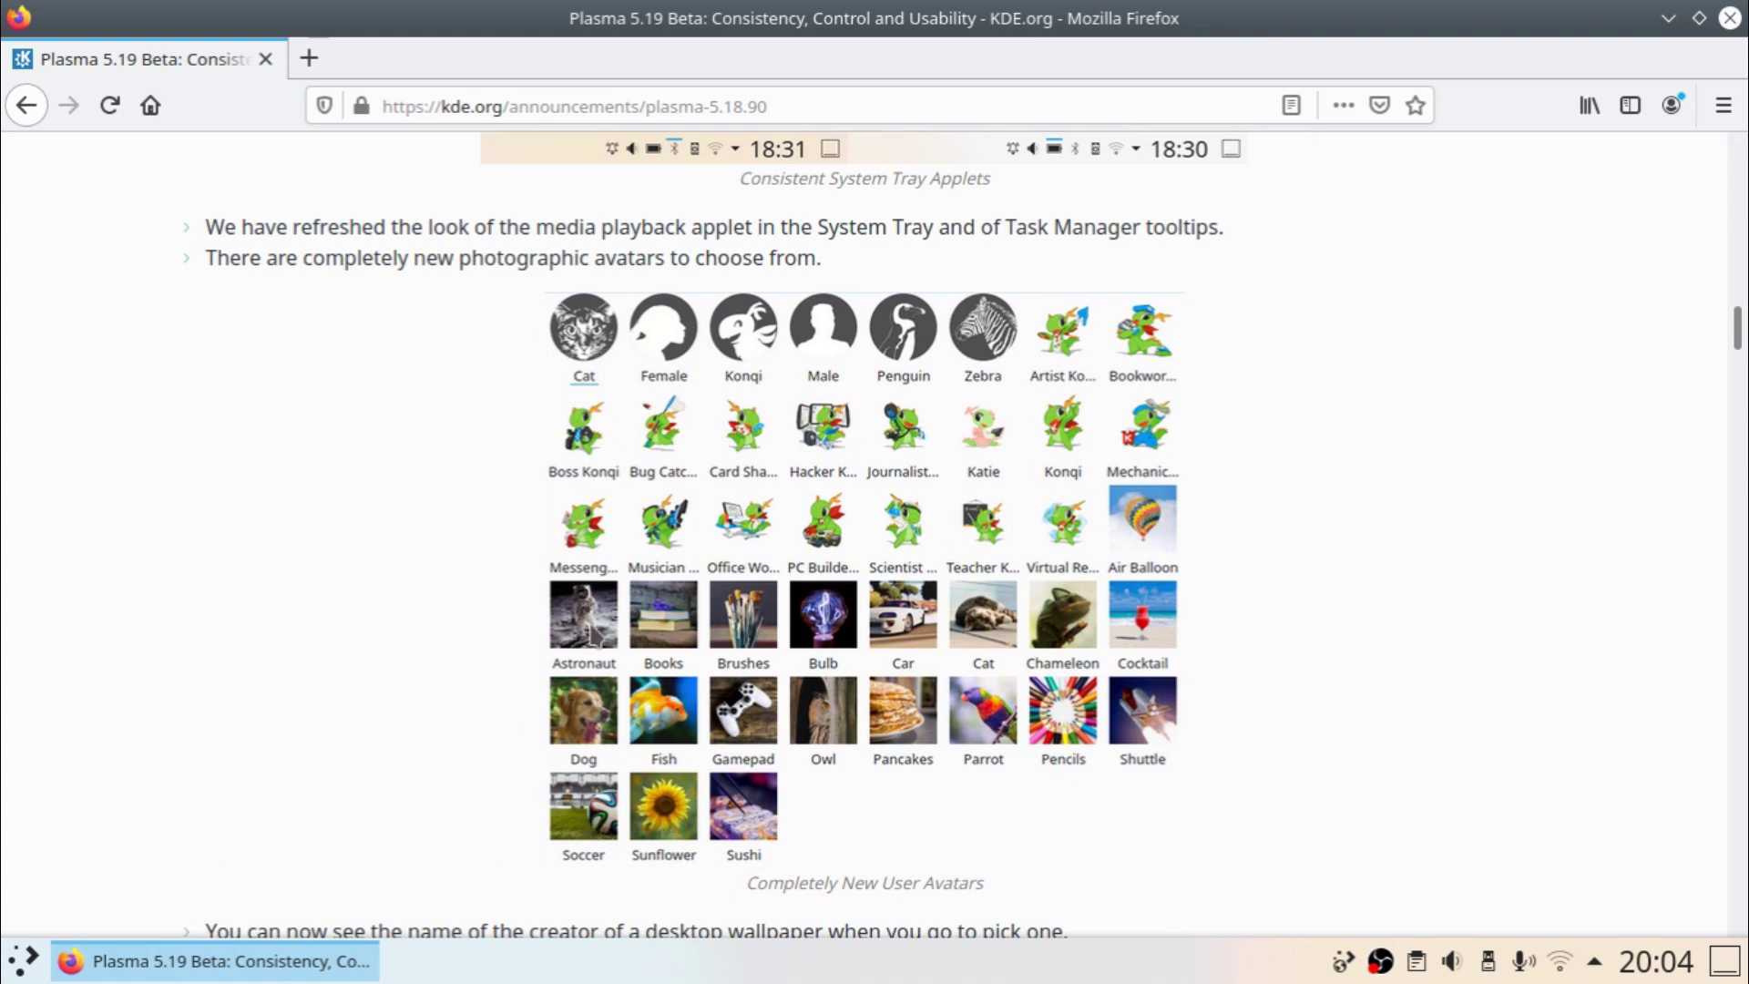
{"action": "scroll", "coordinate": [431, 576], "scroll_direction": "down", "scroll_amount": 2}
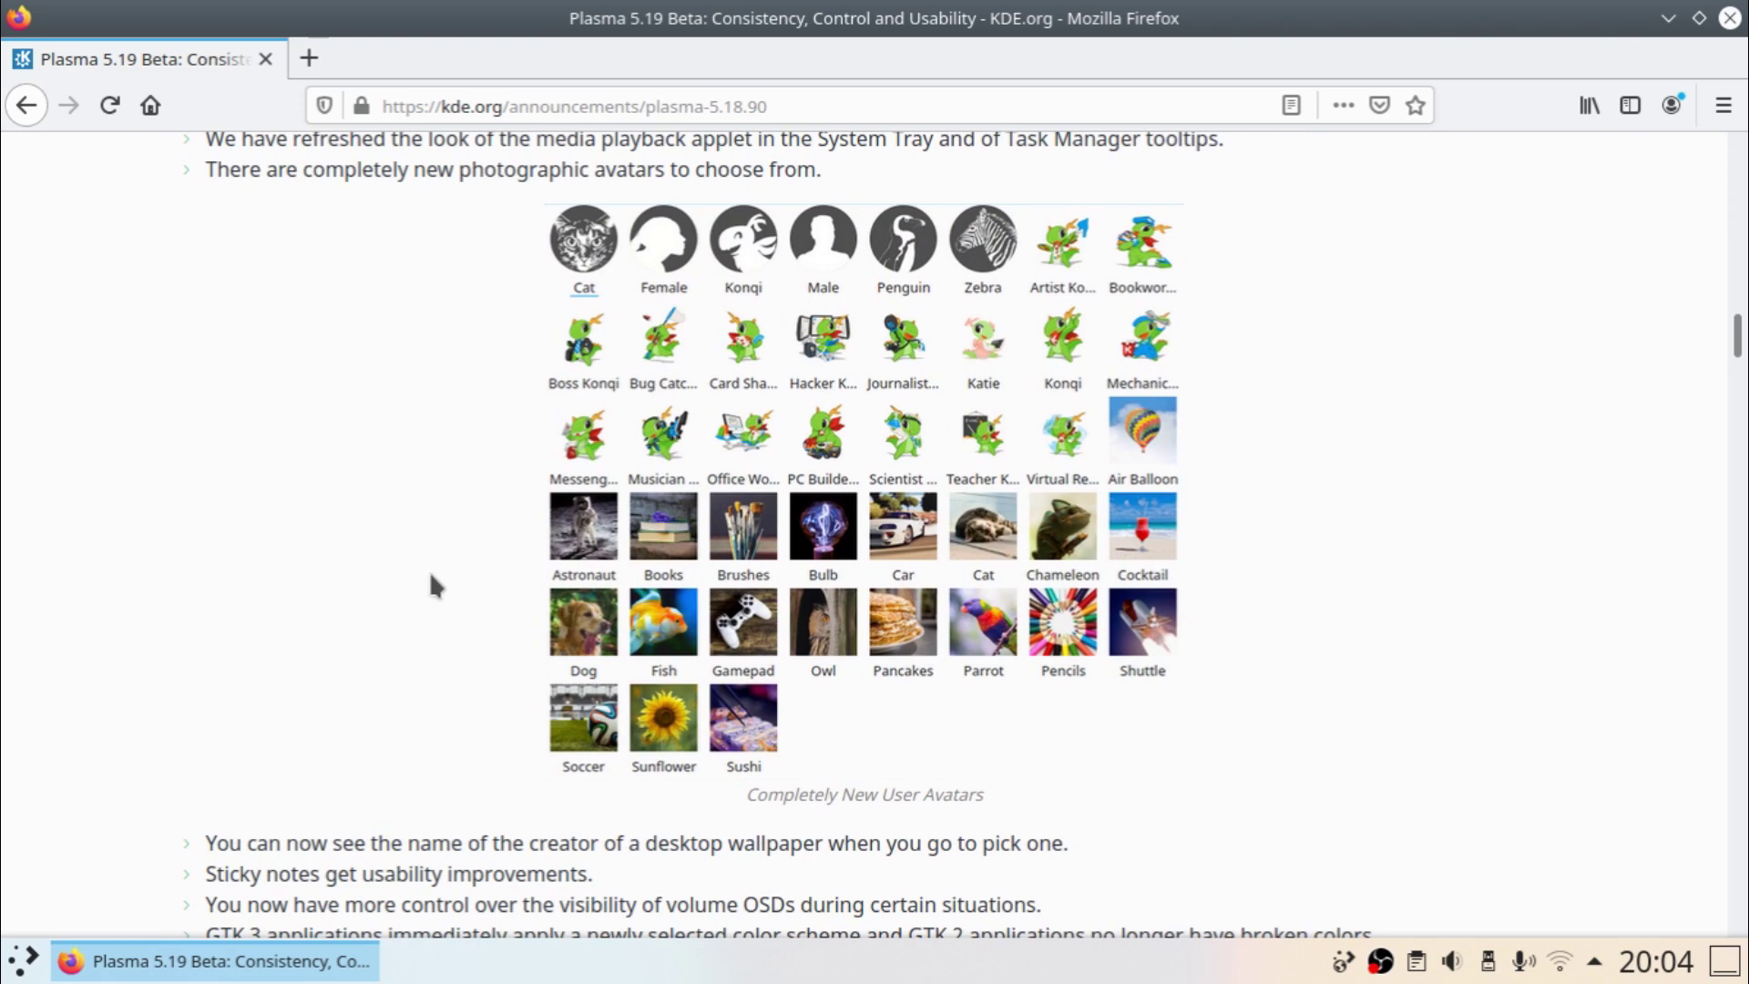
{"action": "scroll", "coordinate": [431, 576], "scroll_direction": "down", "scroll_amount": 10}
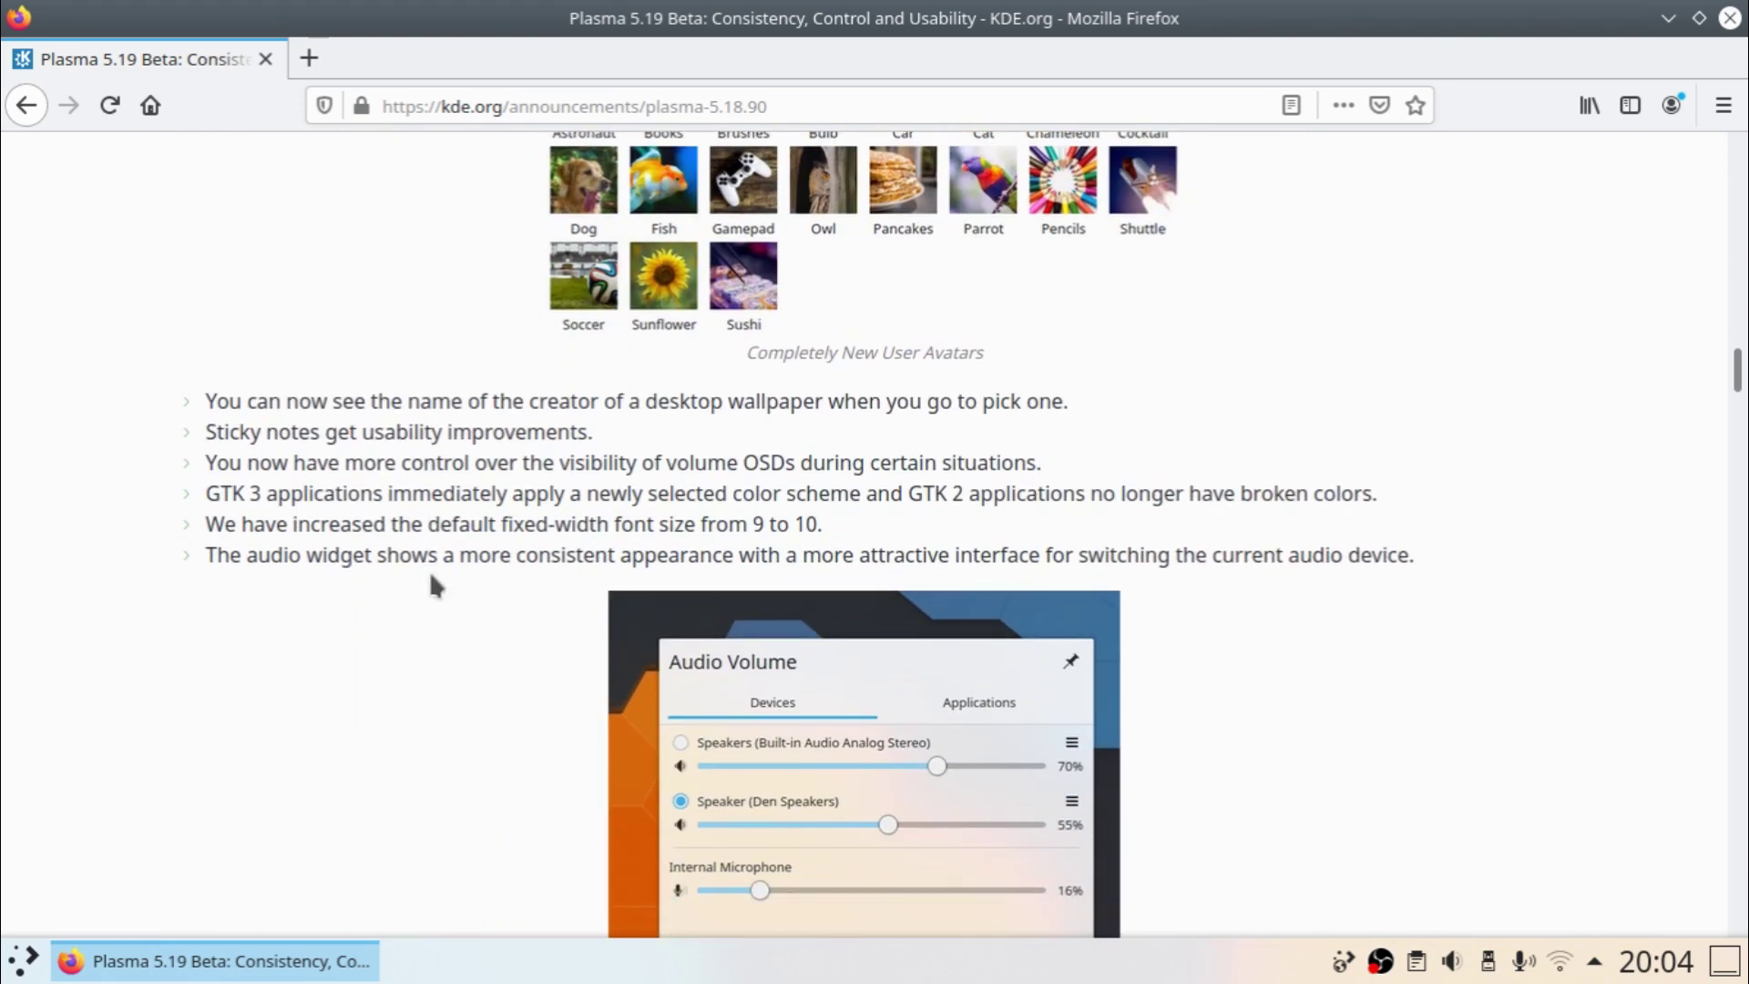
{"action": "scroll", "coordinate": [435, 585], "scroll_direction": "up", "scroll_amount": 4}
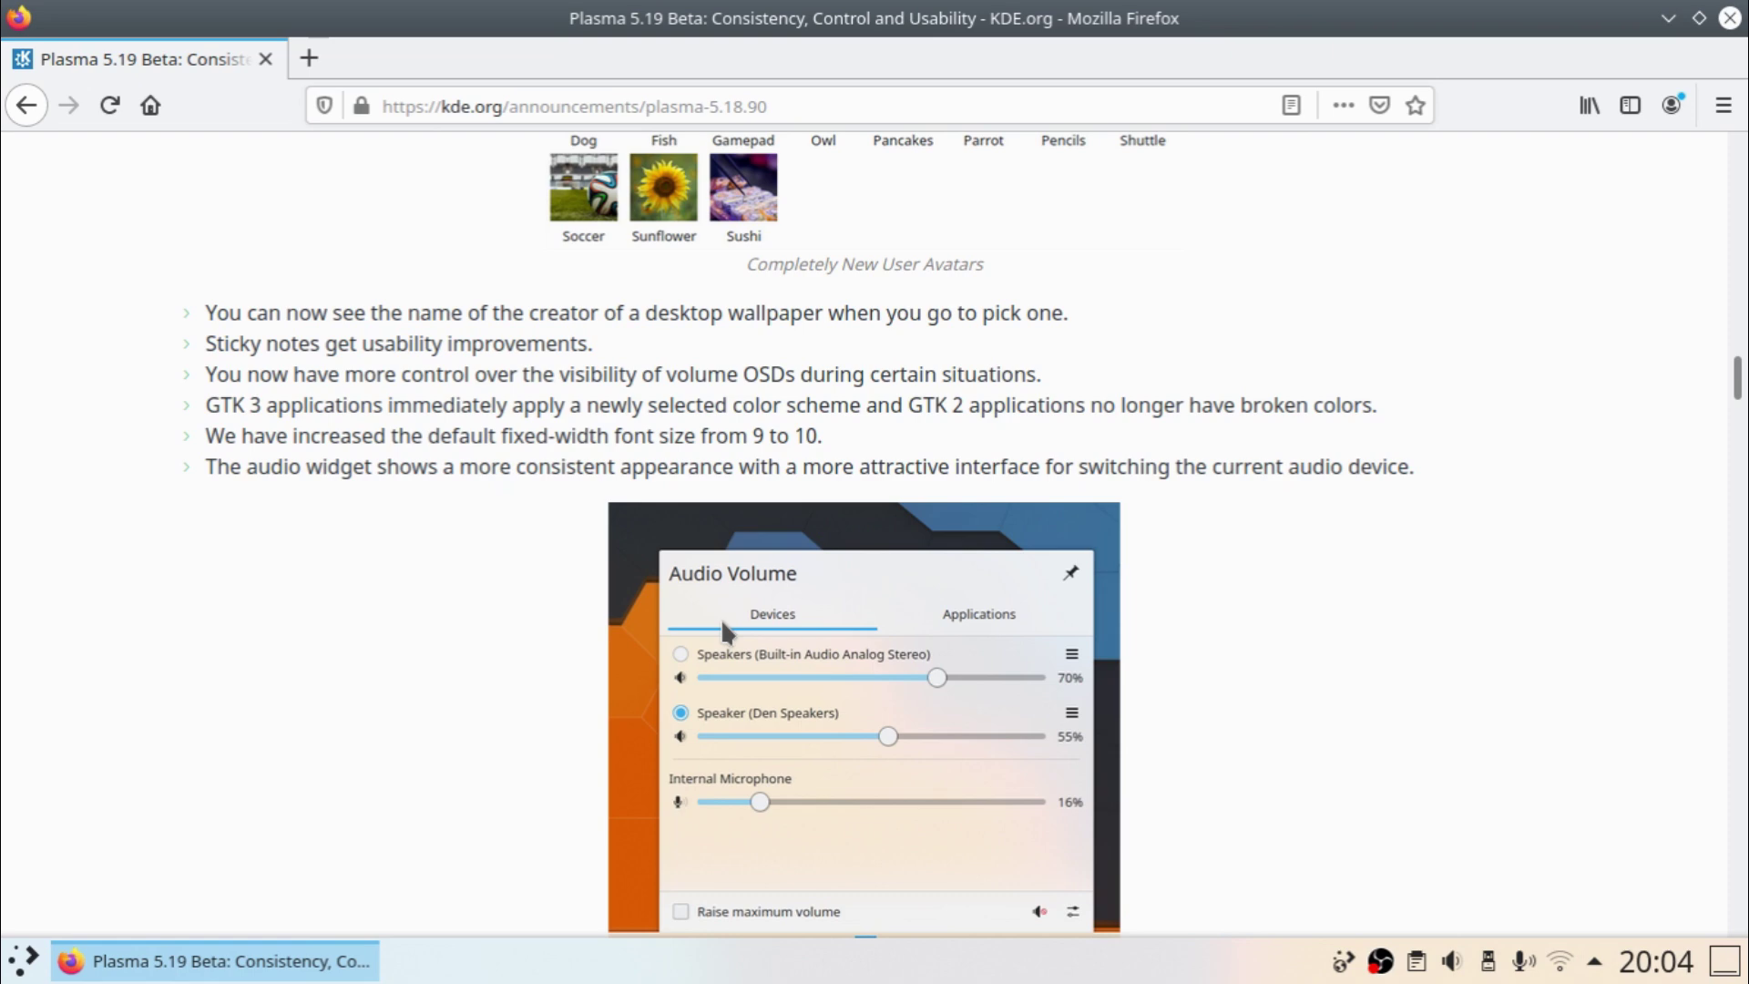
Examine the announcement's System Settings section, including the image of the redesigned Global Shortcuts and Window Rules pages
{"action": "scroll", "coordinate": [476, 609], "scroll_direction": "down", "scroll_amount": 3}
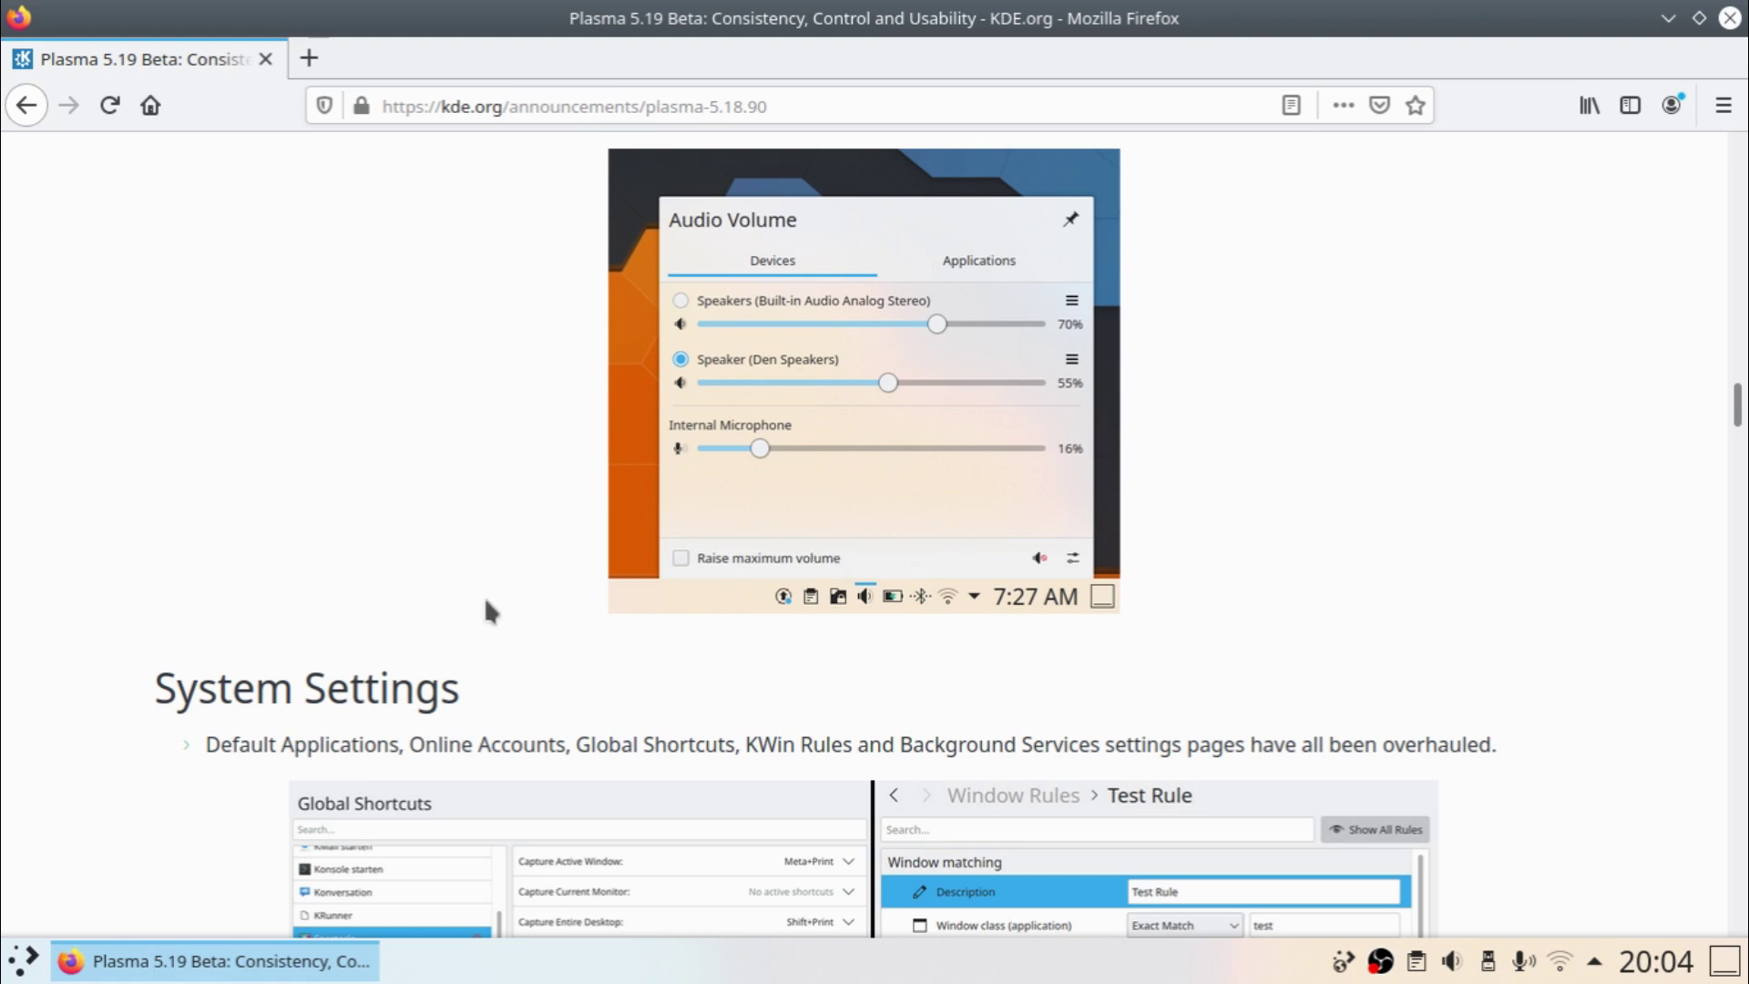
{"action": "scroll", "coordinate": [221, 638], "scroll_direction": "down", "scroll_amount": 4}
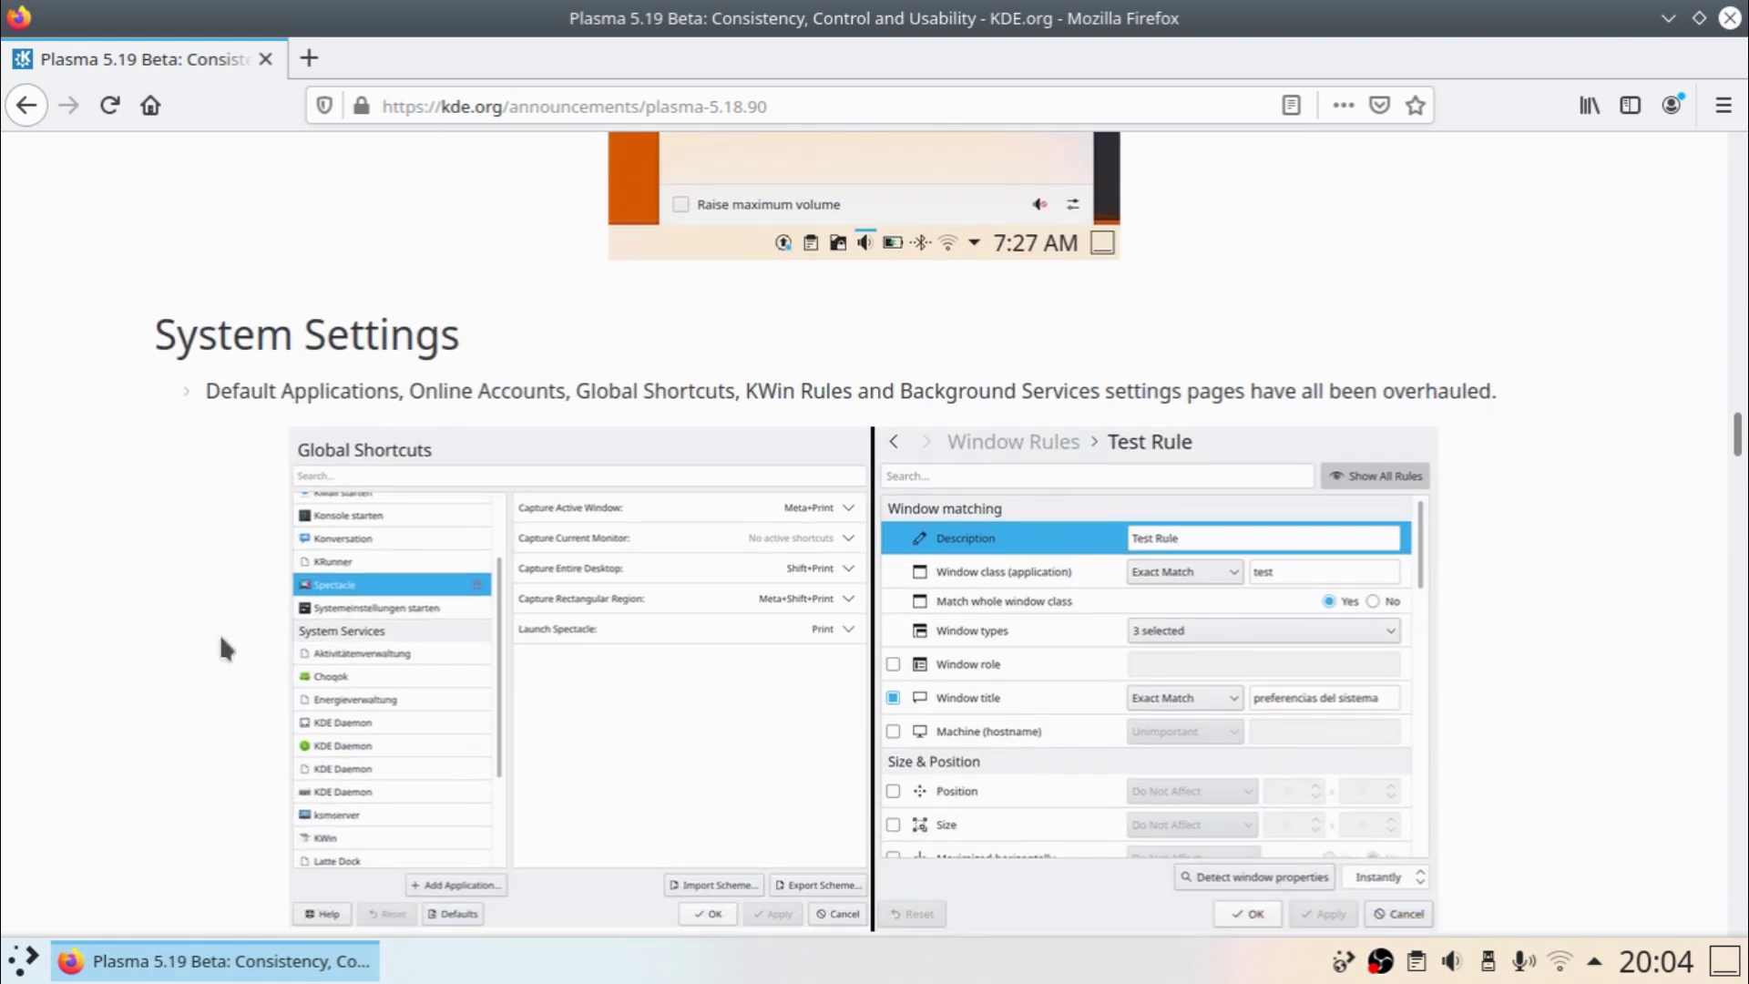
{"action": "scroll", "coordinate": [222, 640], "scroll_direction": "down", "scroll_amount": 2}
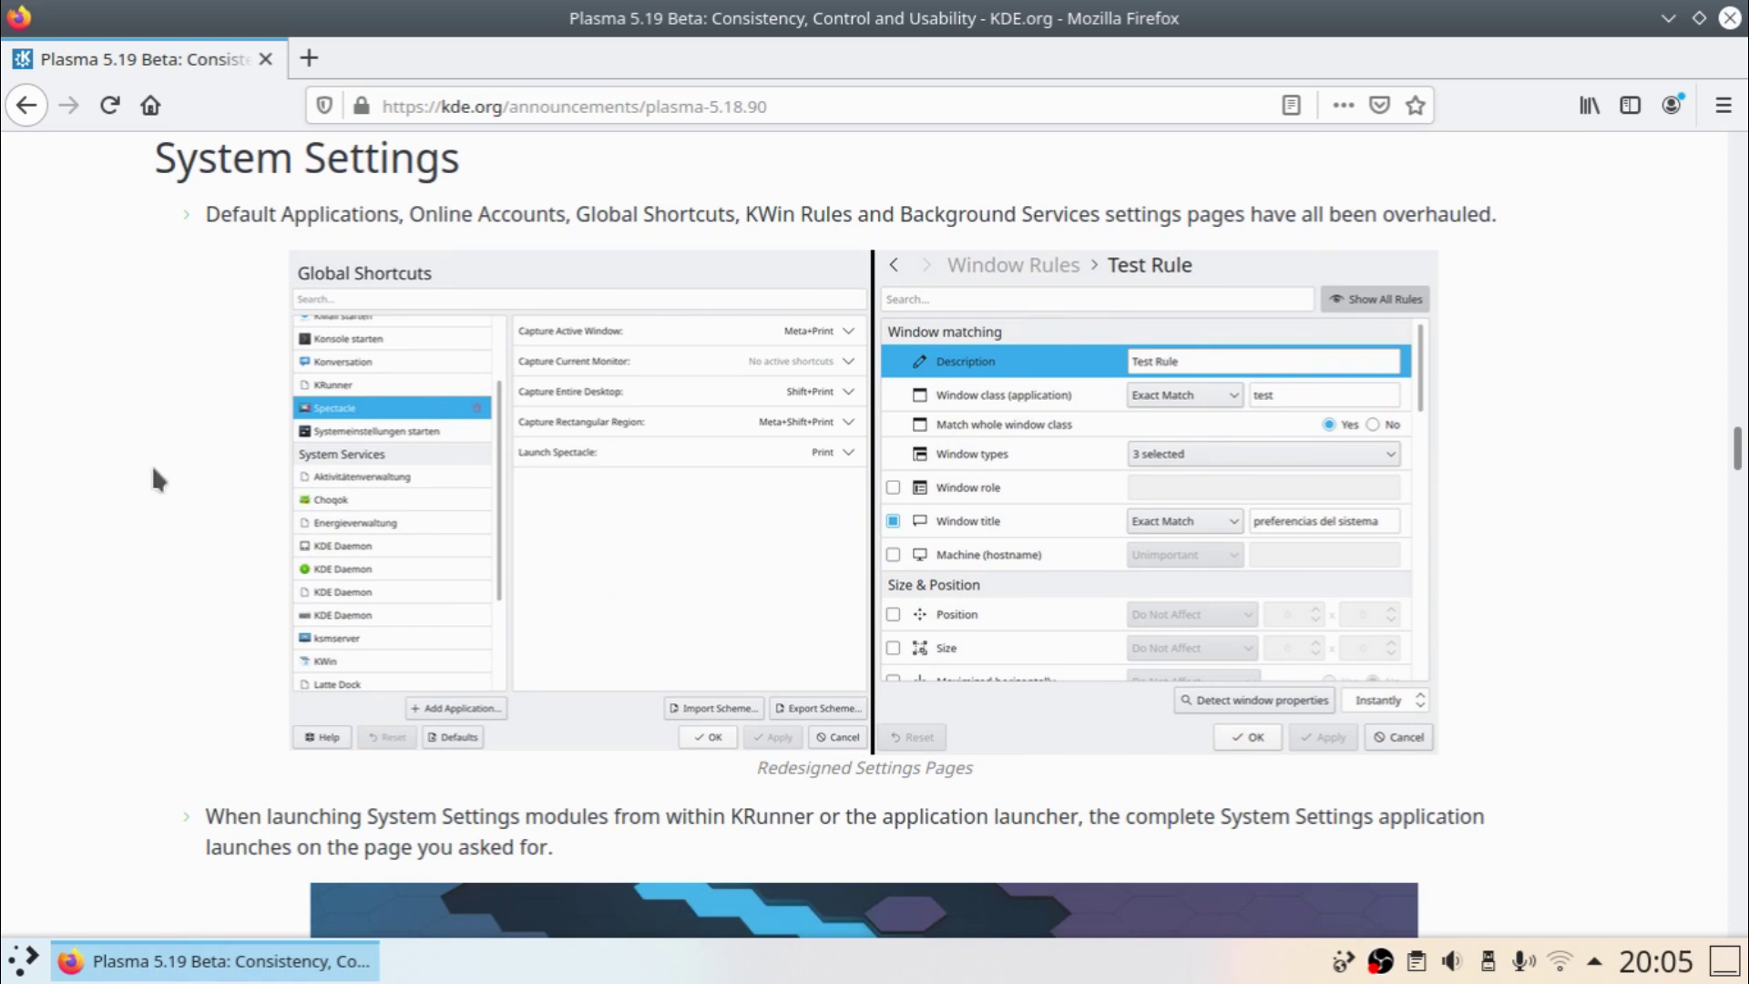
{"action": "scroll", "coordinate": [153, 469], "scroll_direction": "down", "scroll_amount": 4}
{"action": "scroll", "coordinate": [153, 469], "scroll_direction": "up", "scroll_amount": 6}
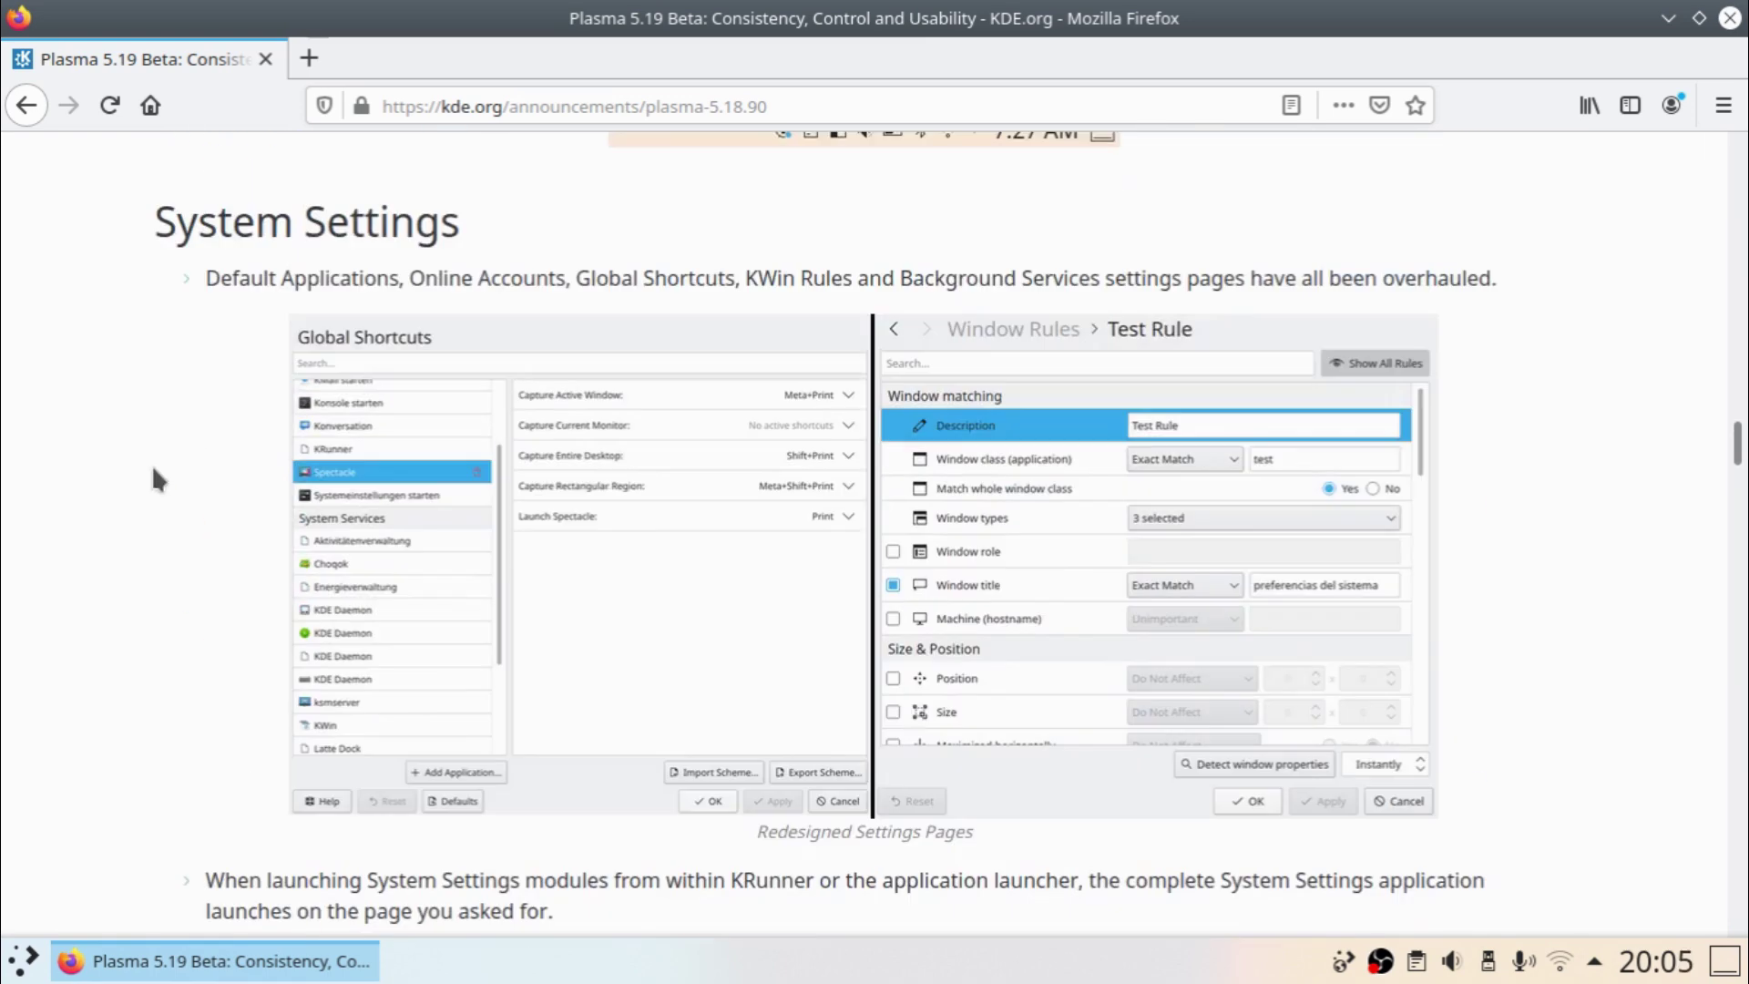
{"action": "scroll", "coordinate": [265, 543], "scroll_direction": "down", "scroll_amount": 5}
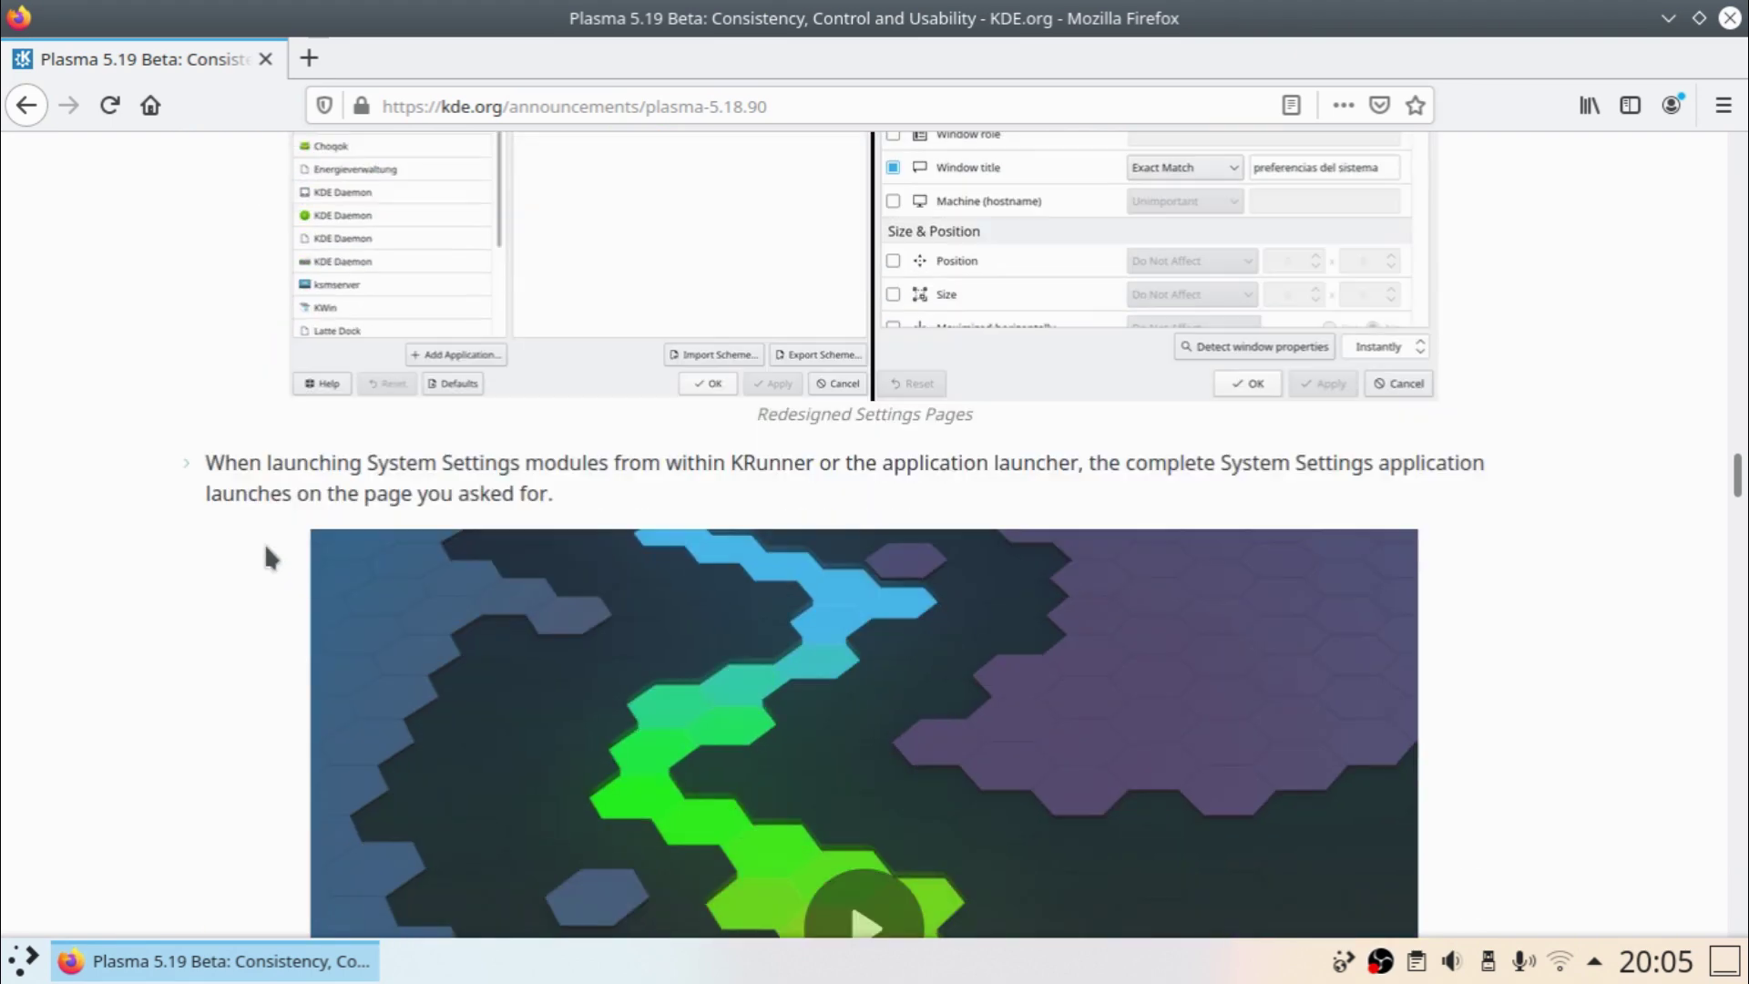
Play the embedded video about launching System Settings modules from KRunner or the application launcher
{"action": "scroll", "coordinate": [265, 555], "scroll_direction": "down", "scroll_amount": 5}
{"action": "scroll", "coordinate": [265, 555], "scroll_direction": "up", "scroll_amount": 3}
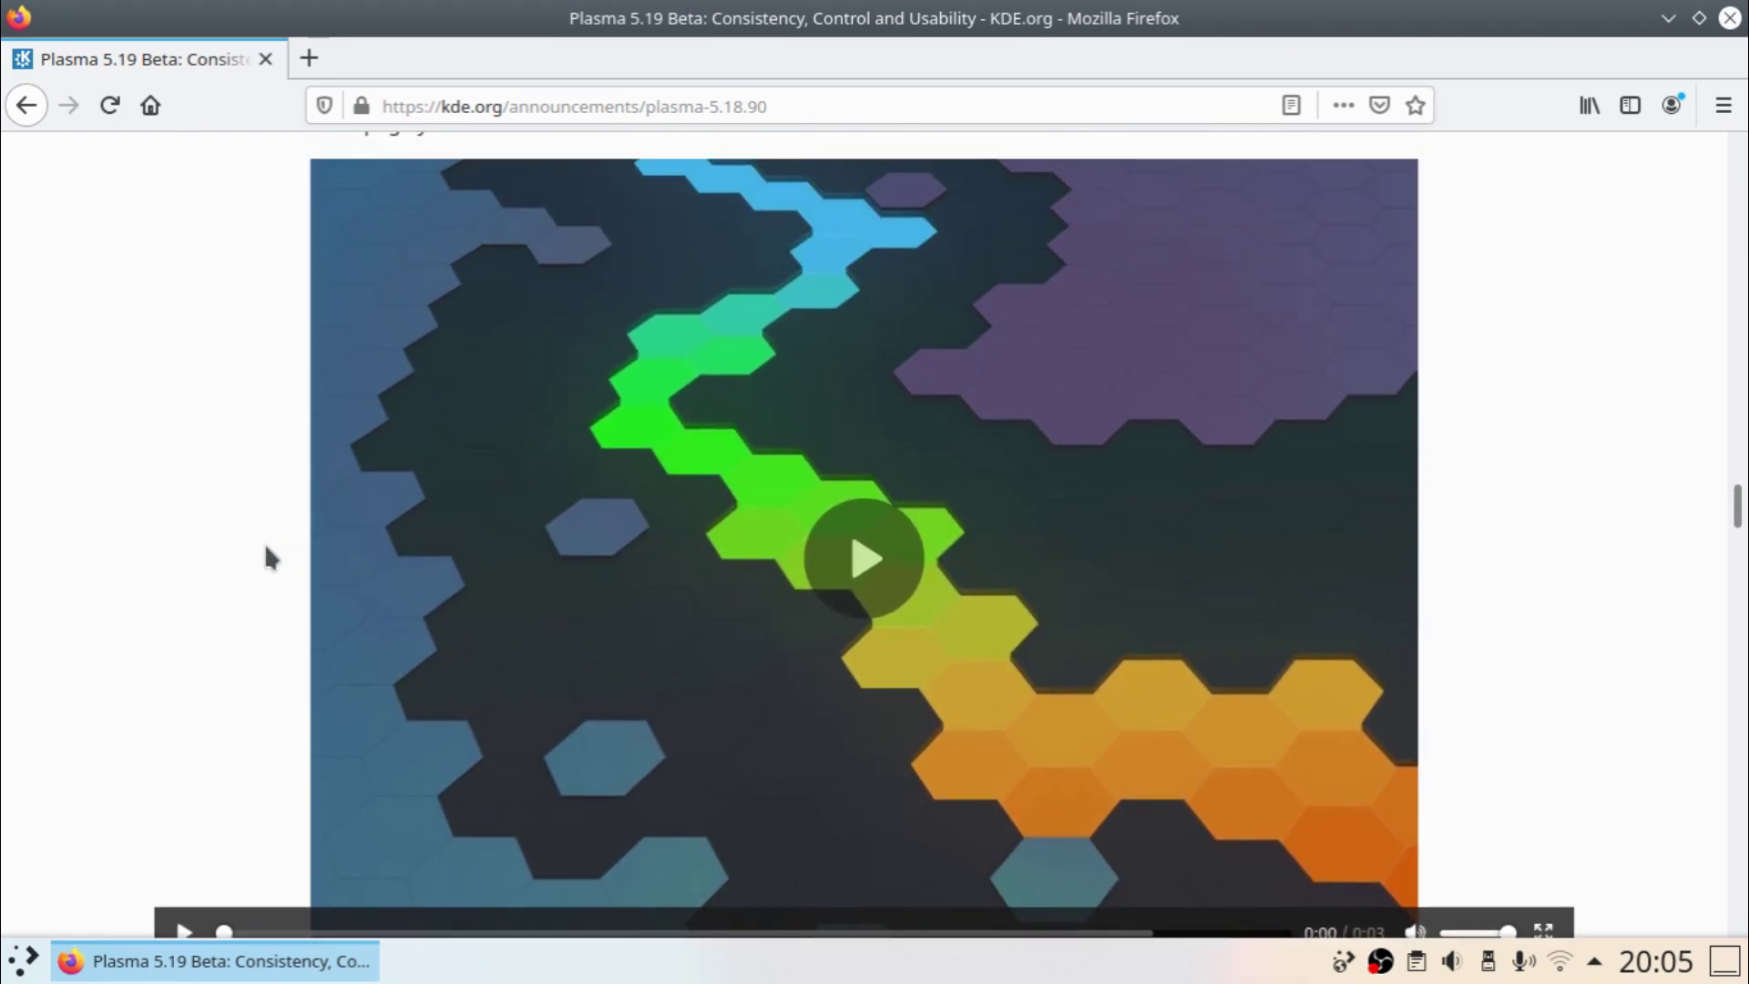
{"action": "left_click", "coordinate": [893, 671]}
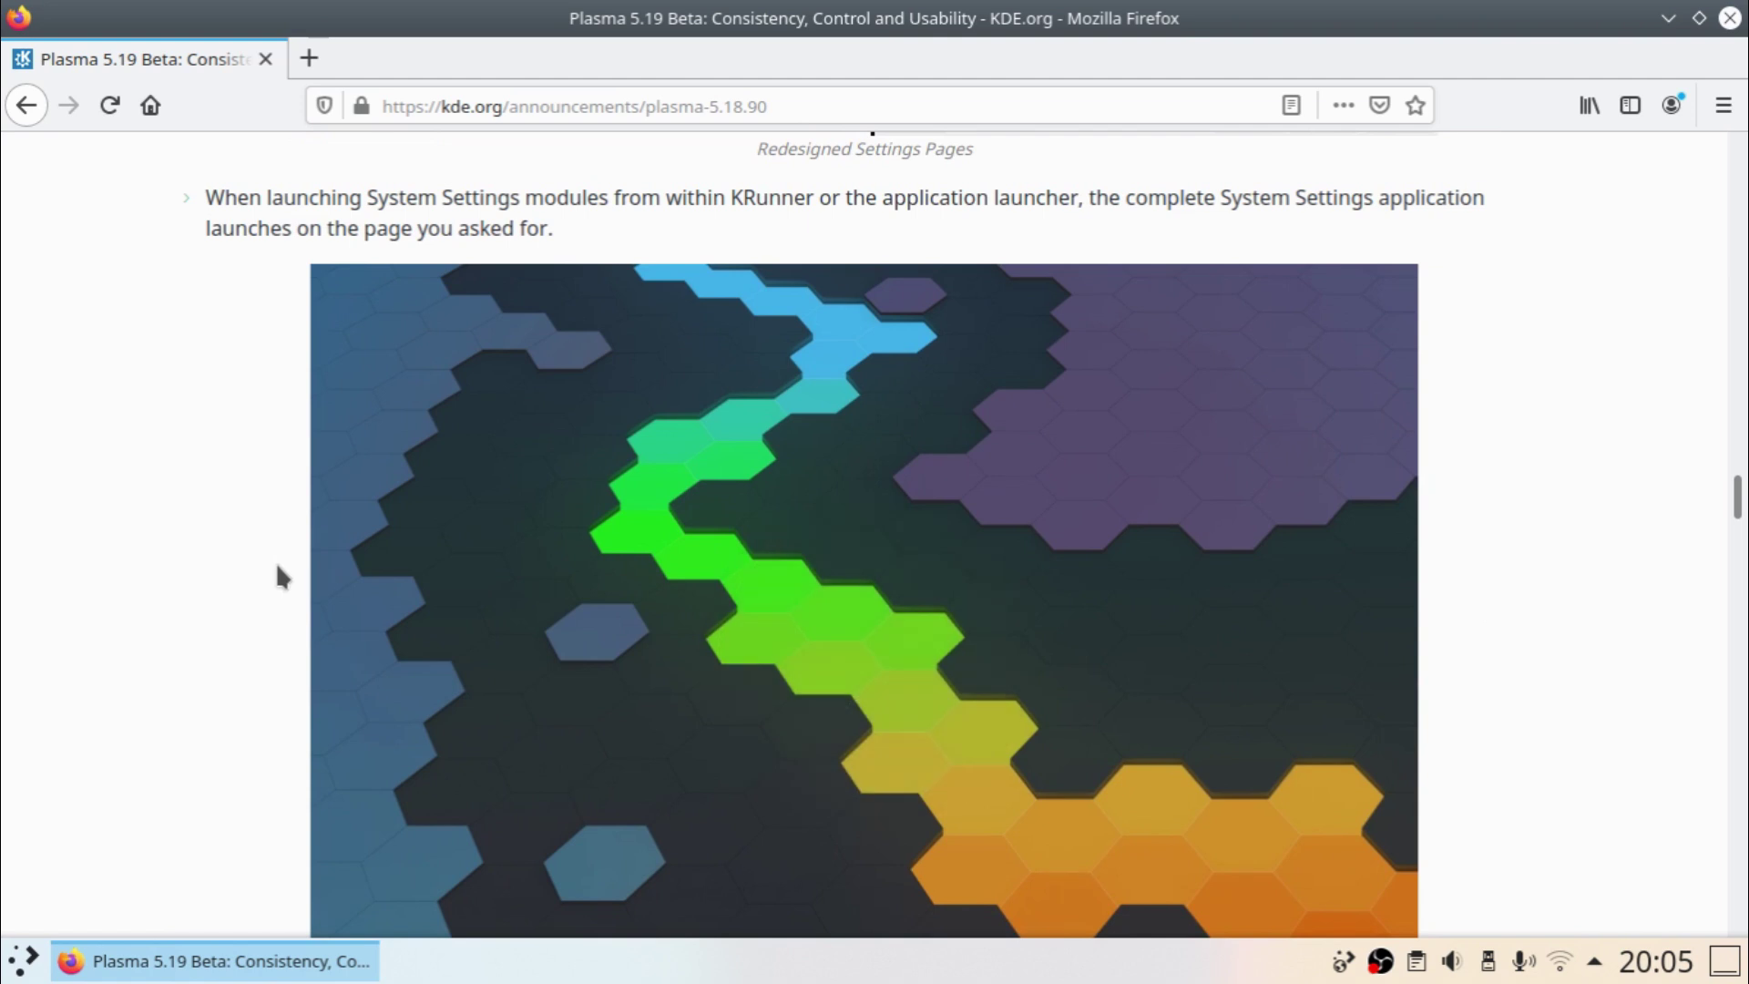
{"action": "scroll", "coordinate": [277, 574], "scroll_direction": "down", "scroll_amount": 1}
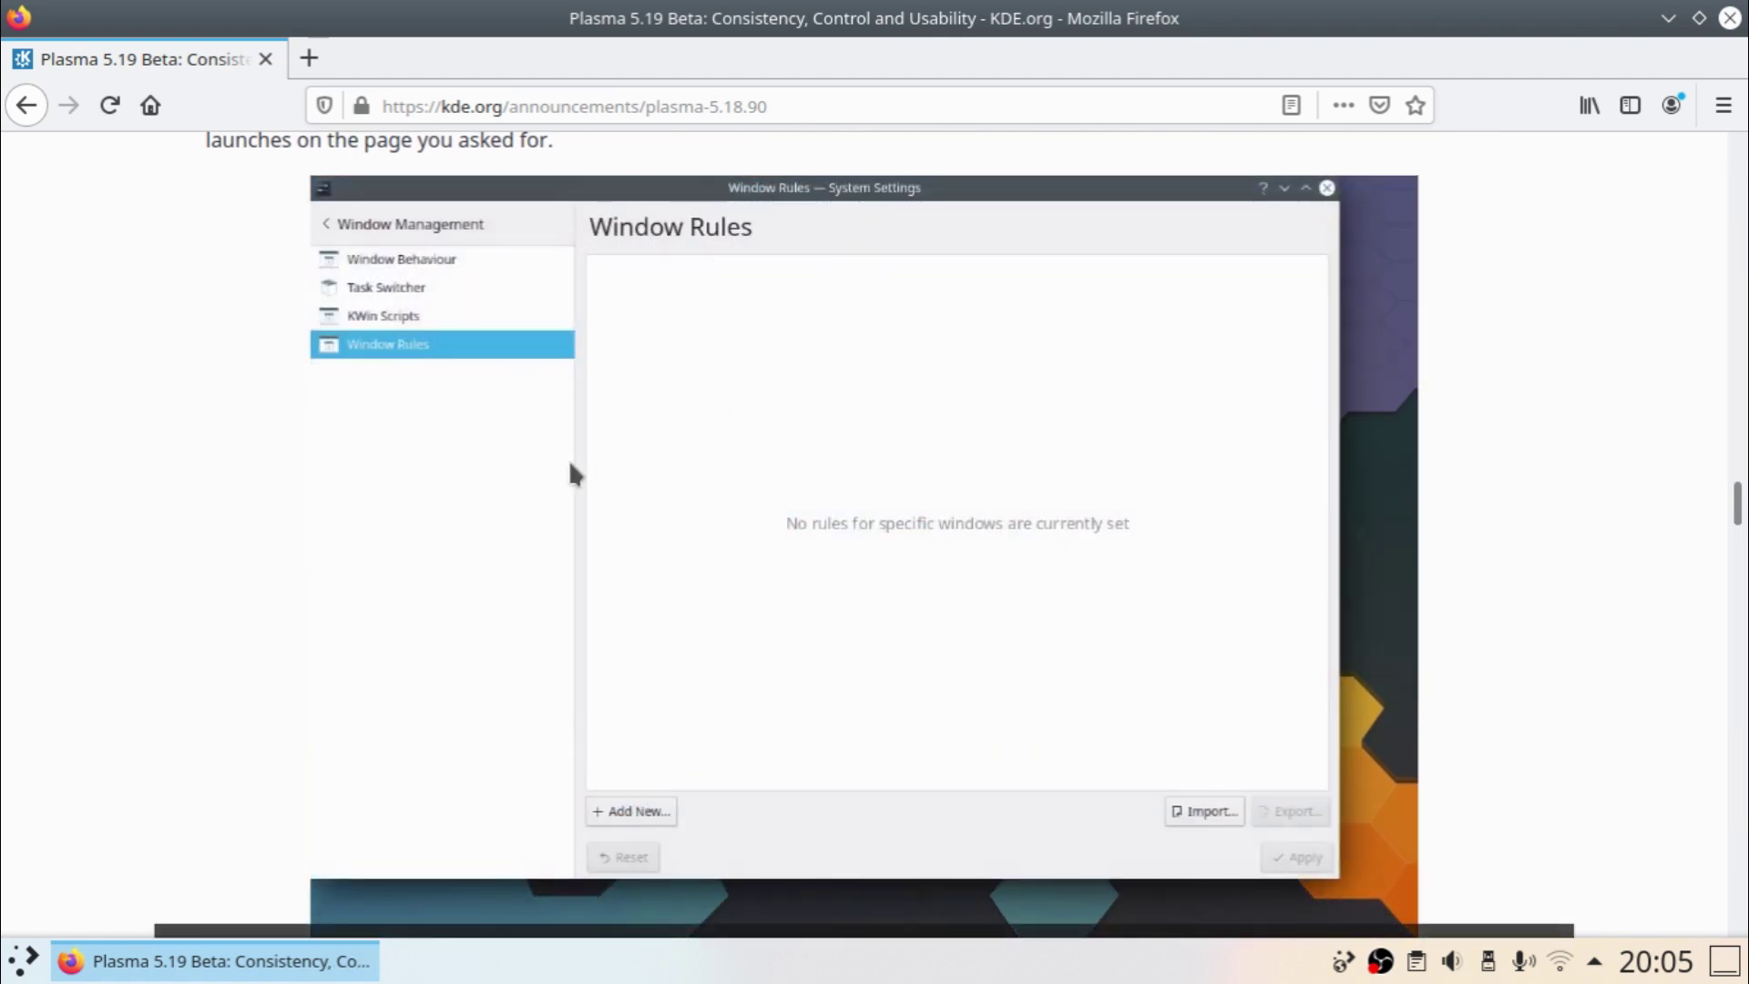
Read the remaining System Settings items and the Info Center, KWin Window Manager, Discover and KSysGuard sections of the announcement
{"action": "scroll", "coordinate": [144, 430], "scroll_direction": "down", "scroll_amount": 5}
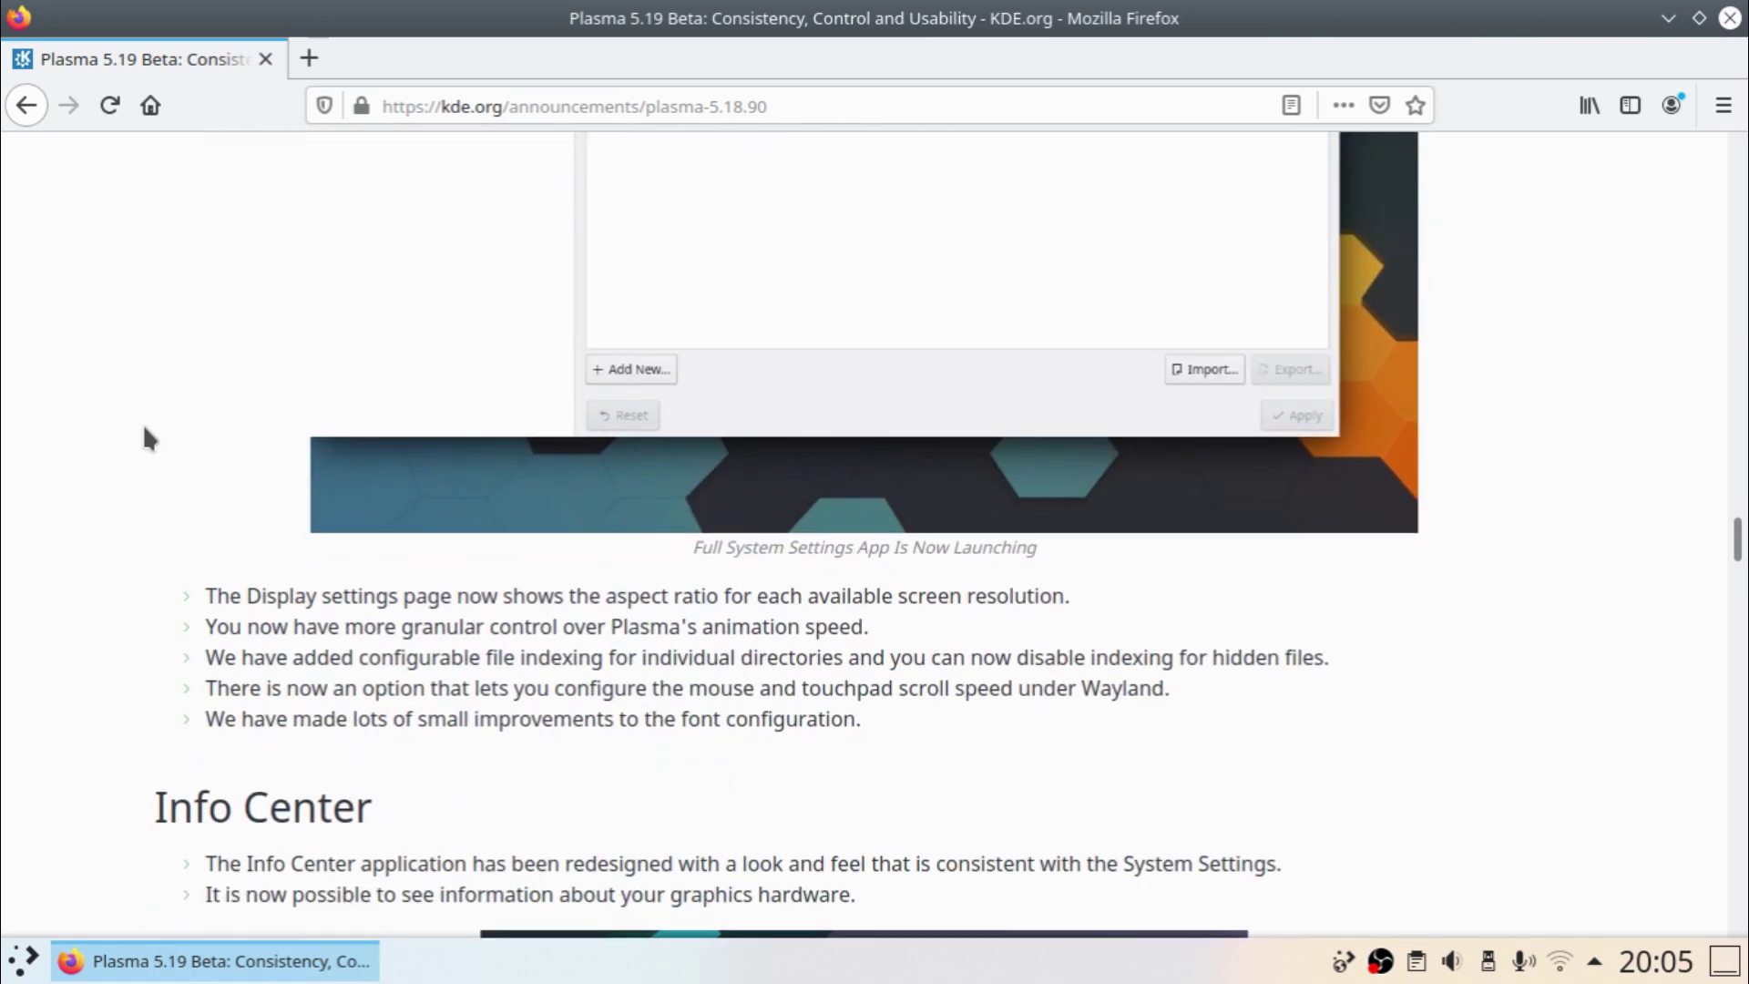
{"action": "scroll", "coordinate": [144, 430], "scroll_direction": "down", "scroll_amount": 7}
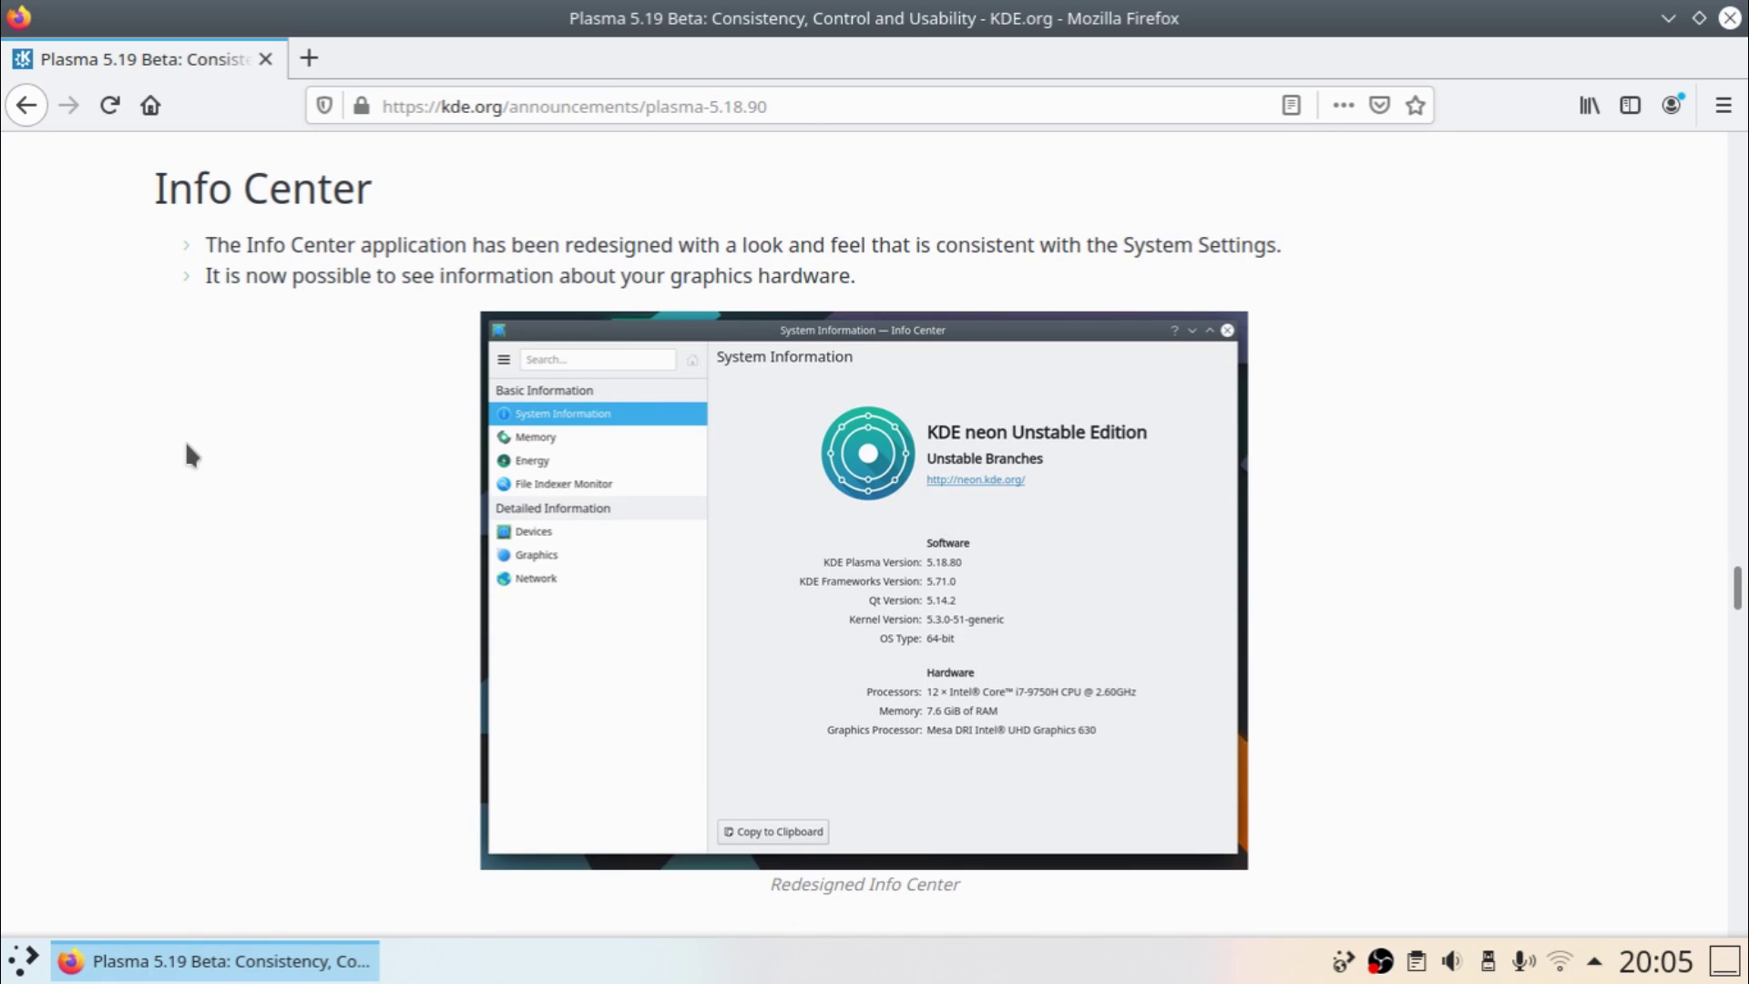
{"action": "scroll", "coordinate": [188, 446], "scroll_direction": "down", "scroll_amount": 10}
{"action": "scroll", "coordinate": [188, 453], "scroll_direction": "up", "scroll_amount": 4}
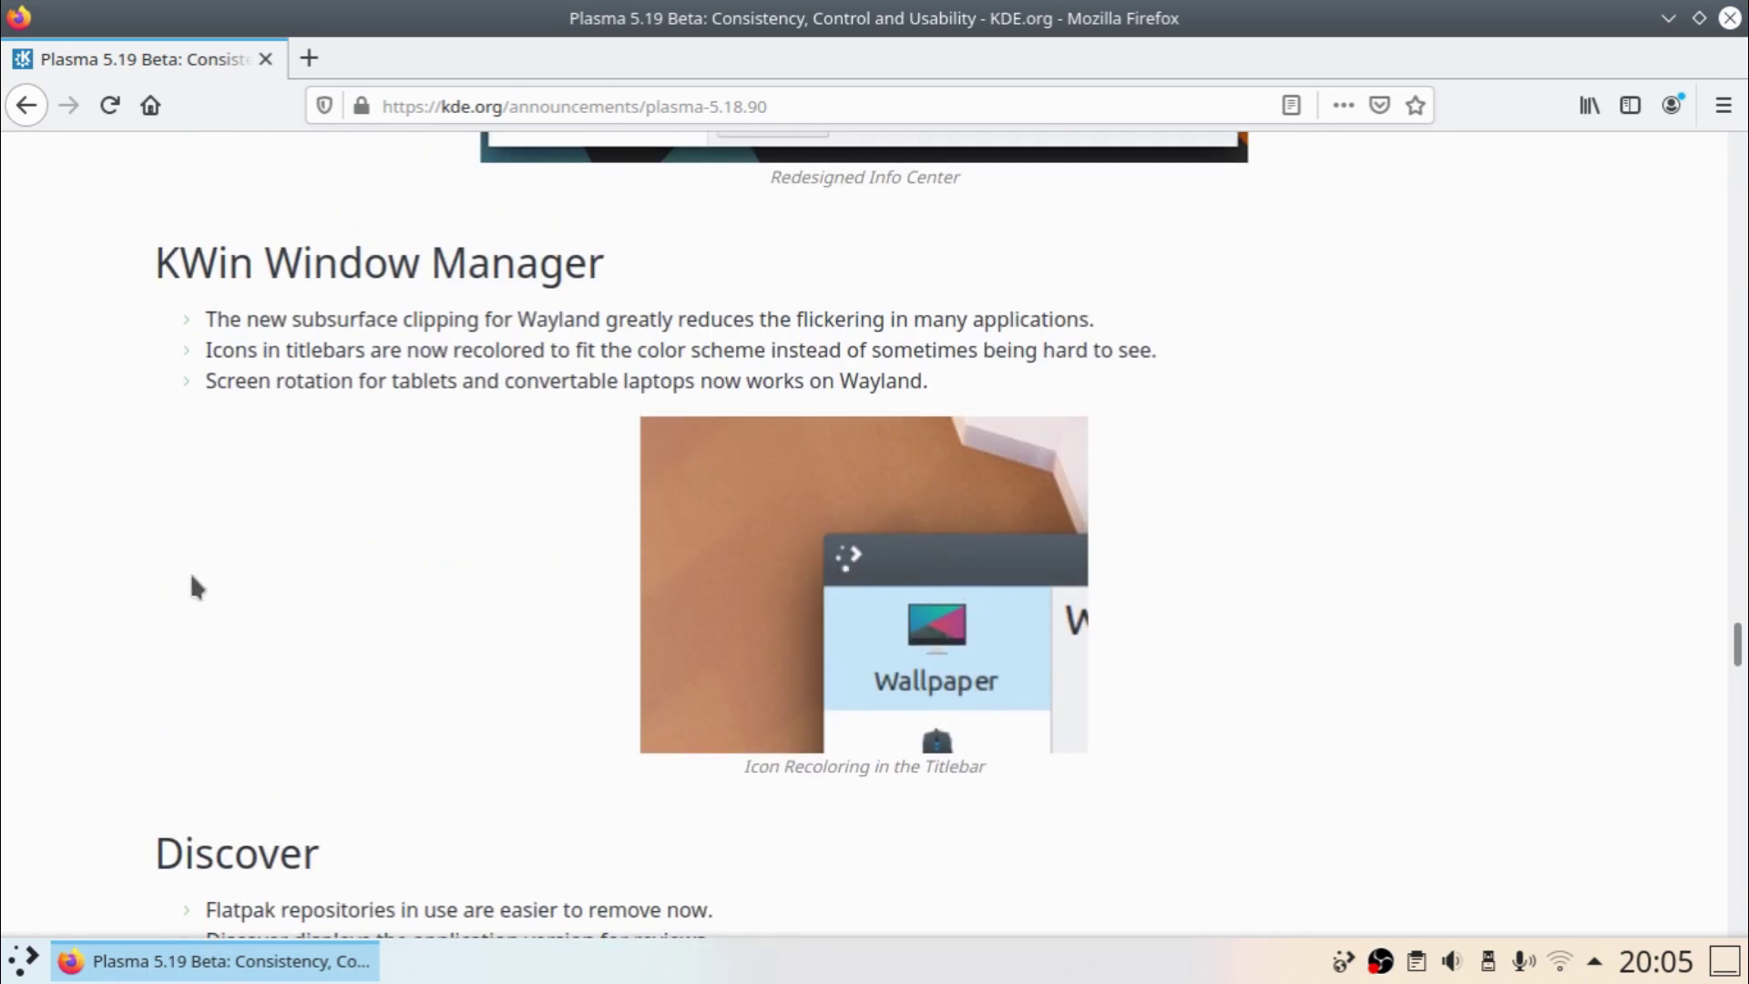
{"action": "scroll", "coordinate": [177, 598], "scroll_direction": "down", "scroll_amount": 4}
{"action": "scroll", "coordinate": [178, 598], "scroll_direction": "up", "scroll_amount": 4}
{"action": "mouse_move", "coordinate": [519, 323]}
{"action": "left_mouse_down"}
{"action": "mouse_move", "coordinate": [633, 323]}
{"action": "mouse_move", "coordinate": [517, 324]}
{"action": "left_mouse_up"}
{"action": "scroll", "coordinate": [385, 521], "scroll_direction": "down", "scroll_amount": 3}
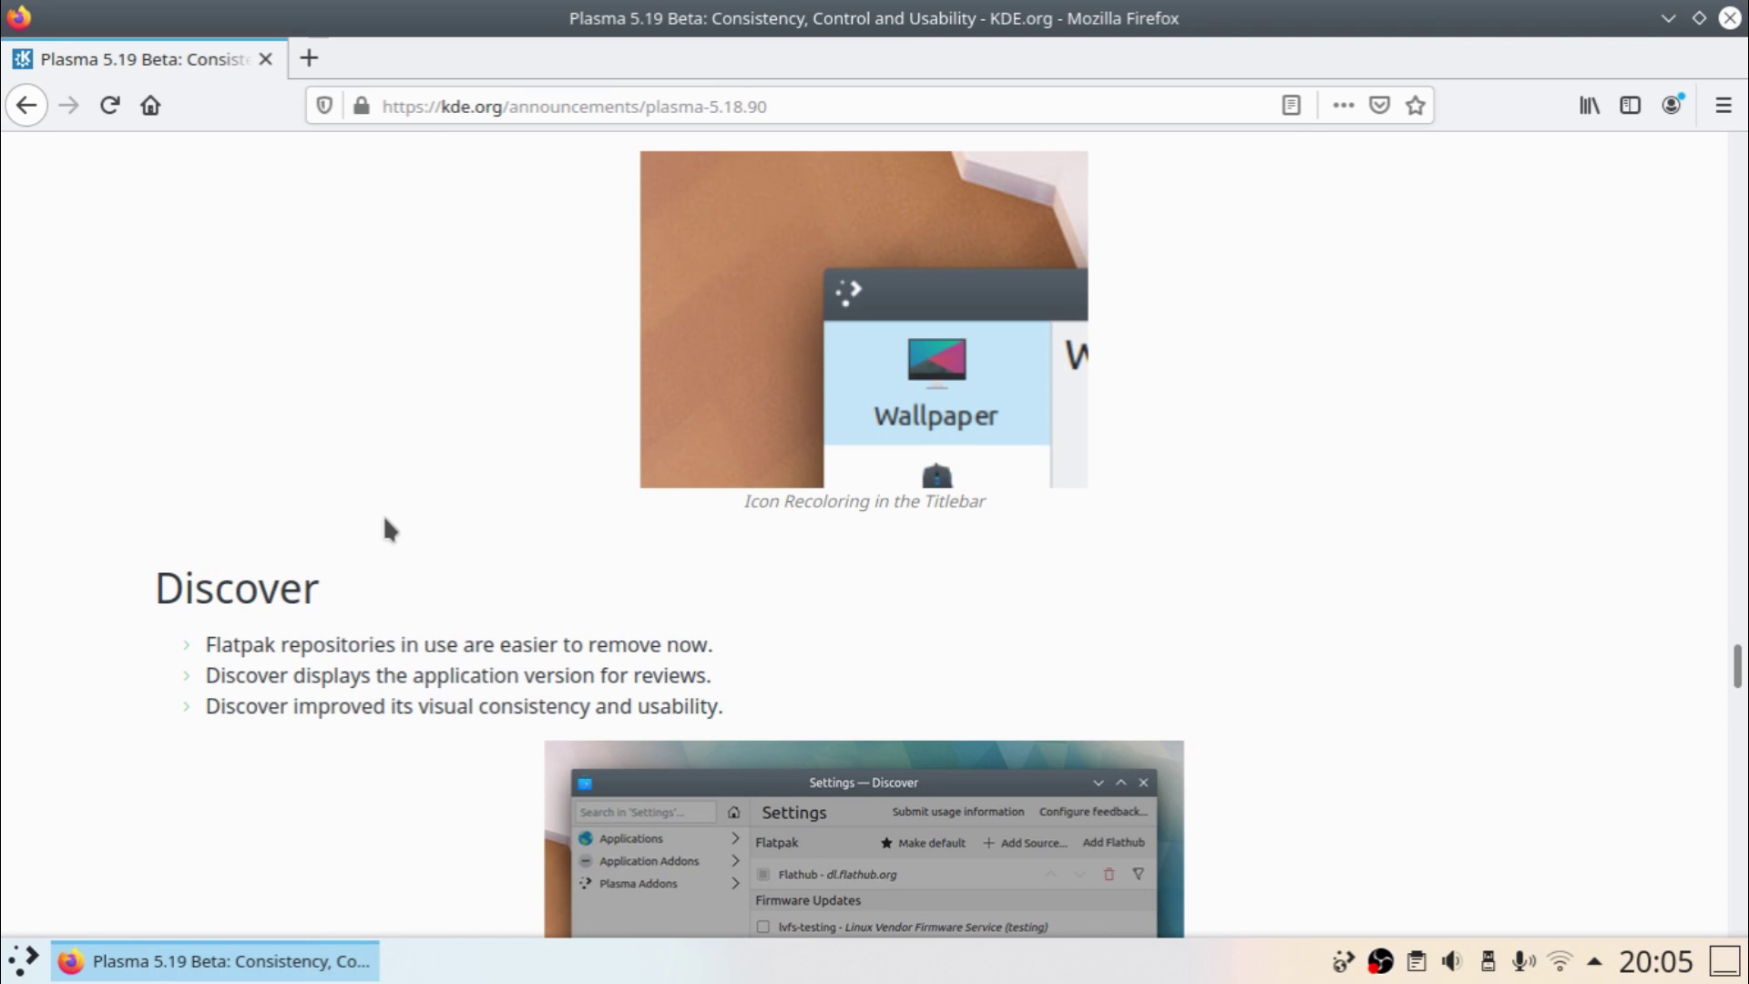
{"action": "scroll", "coordinate": [86, 525], "scroll_direction": "down", "scroll_amount": 4}
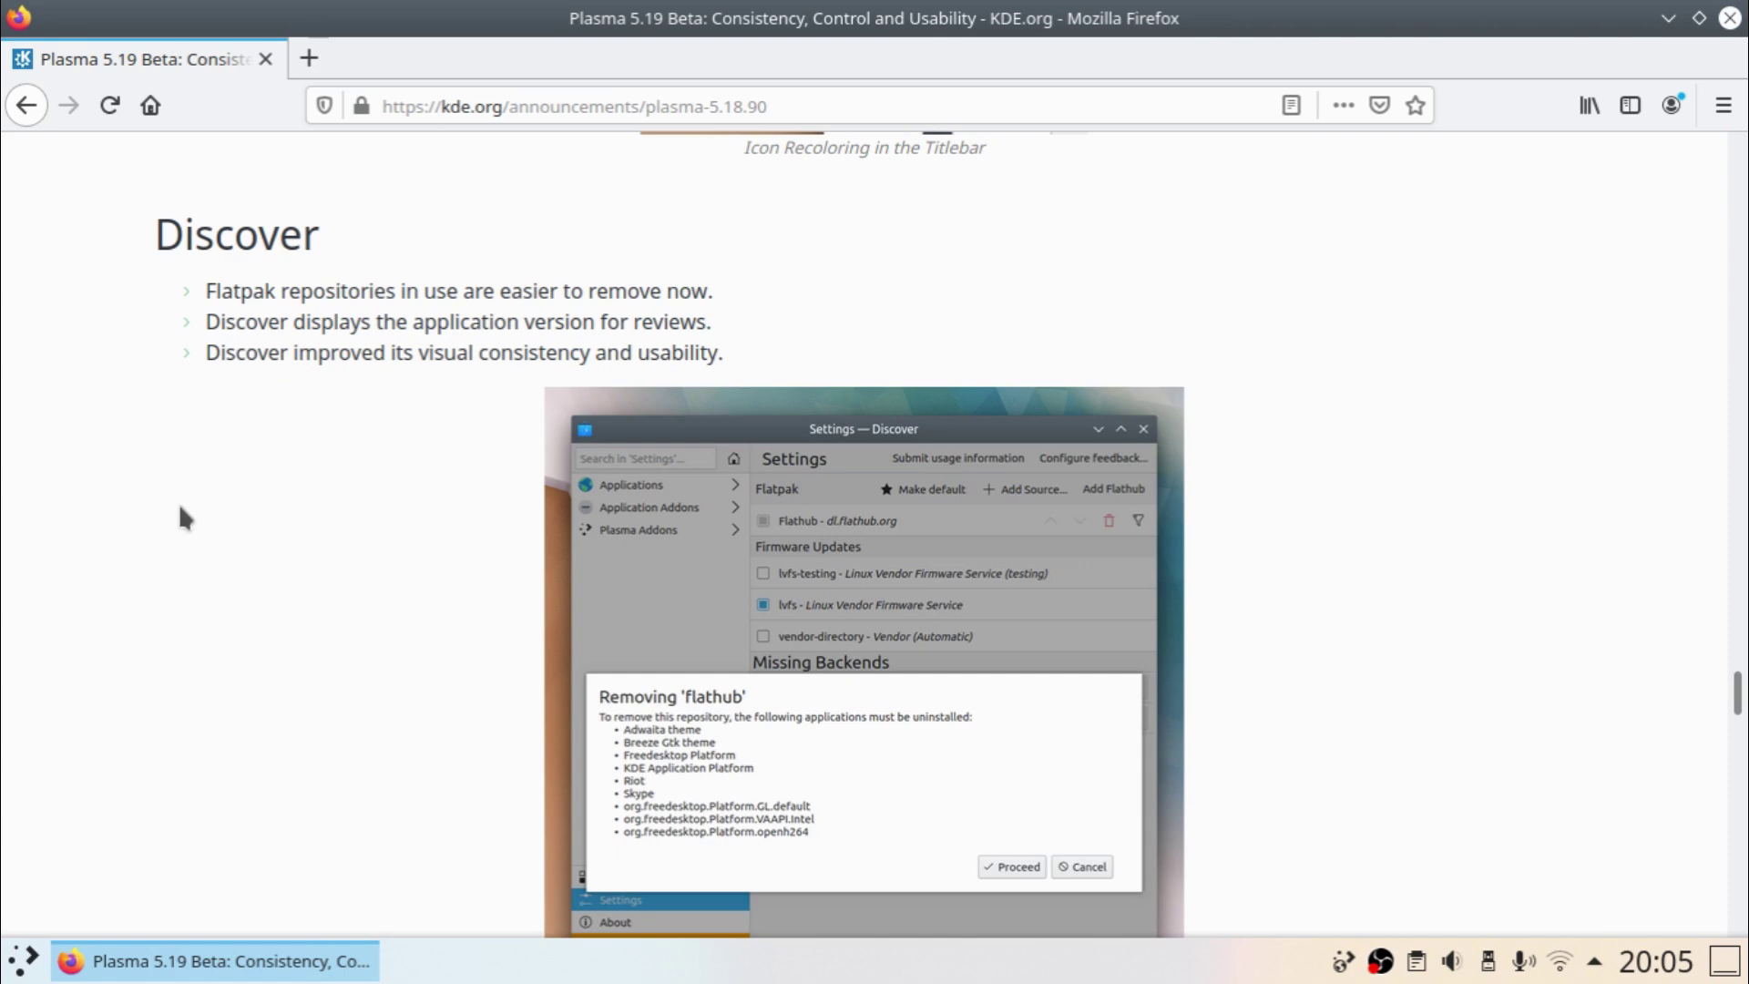
{"action": "scroll", "coordinate": [181, 510], "scroll_direction": "down", "scroll_amount": 10}
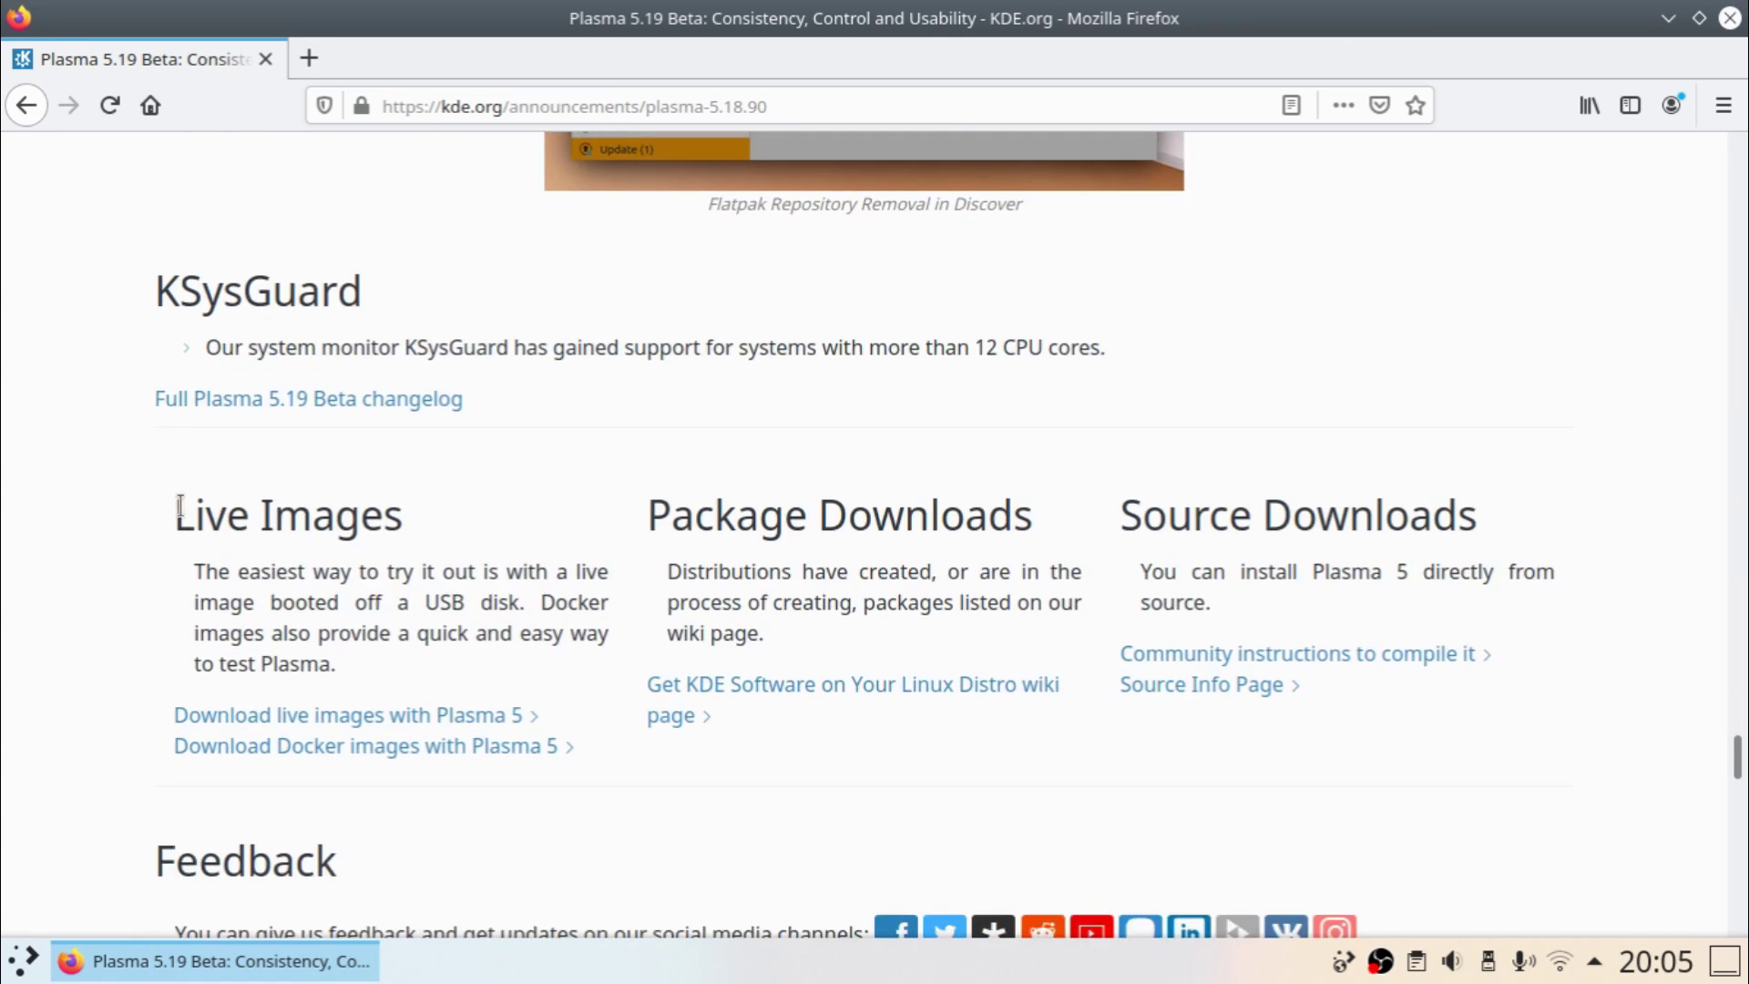
{"action": "scroll", "coordinate": [182, 512], "scroll_direction": "up", "scroll_amount": 5}
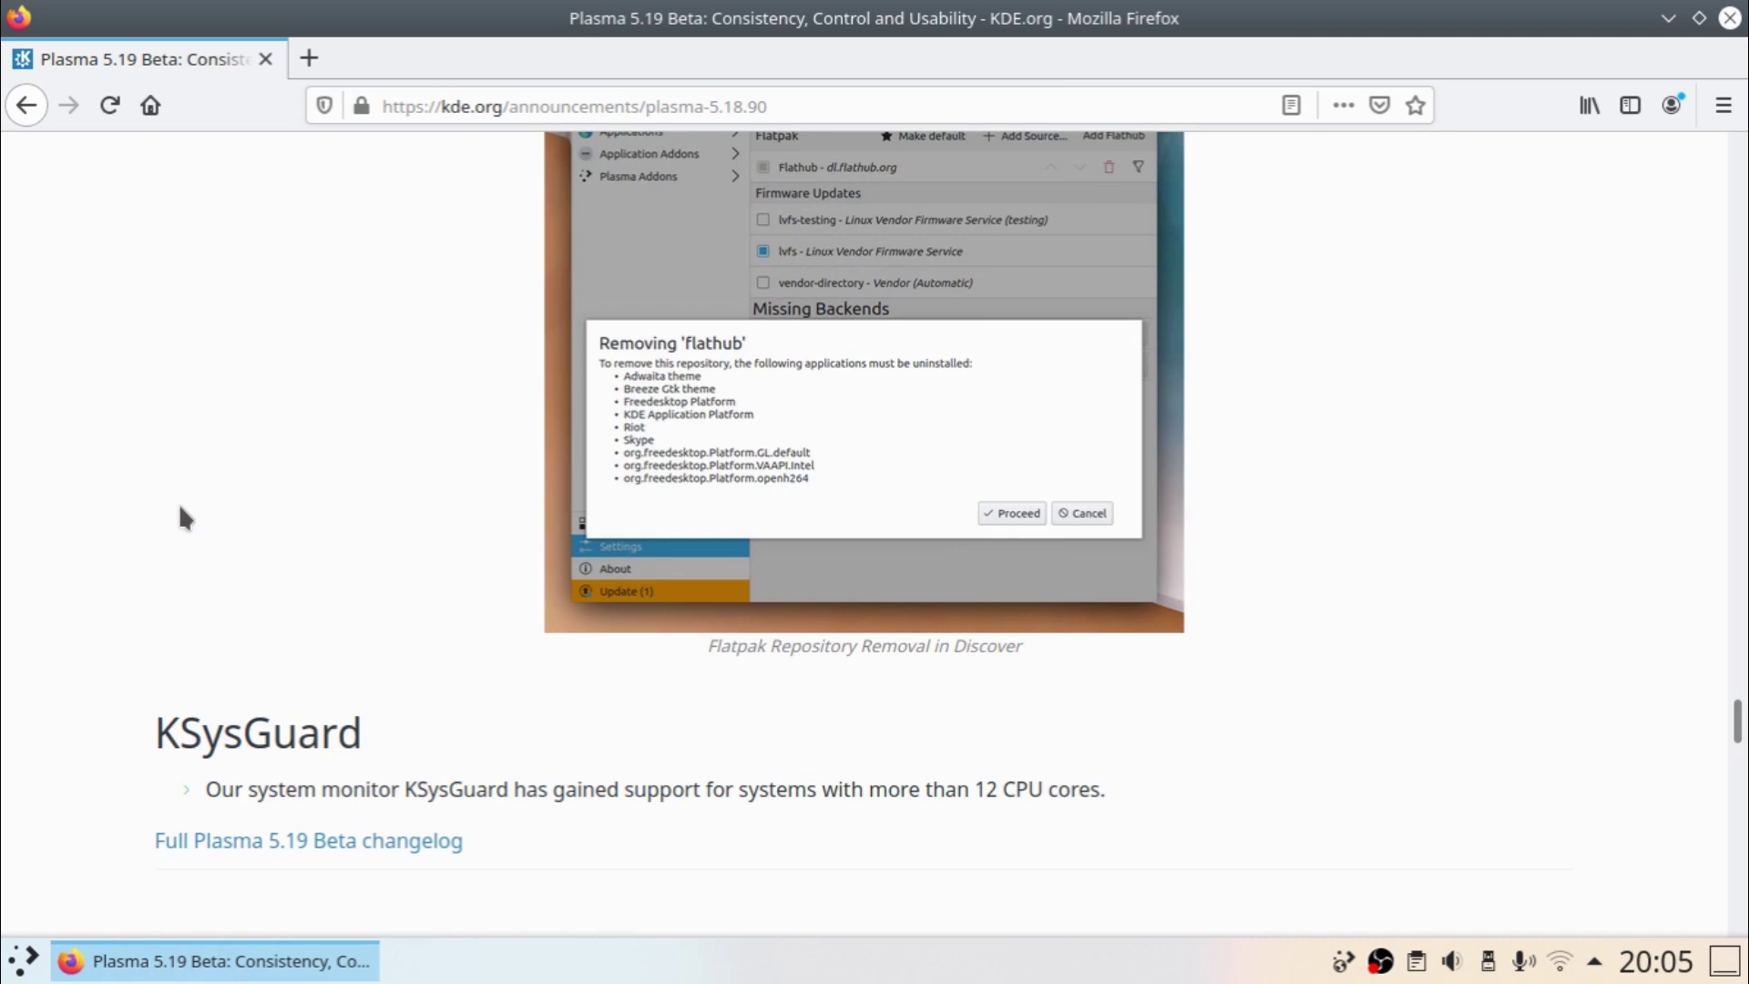
Minimize the browser, open the desktop's wallpaper configuration and move its window nearer the middle of the screen
{"action": "left_click", "coordinate": [259, 963]}
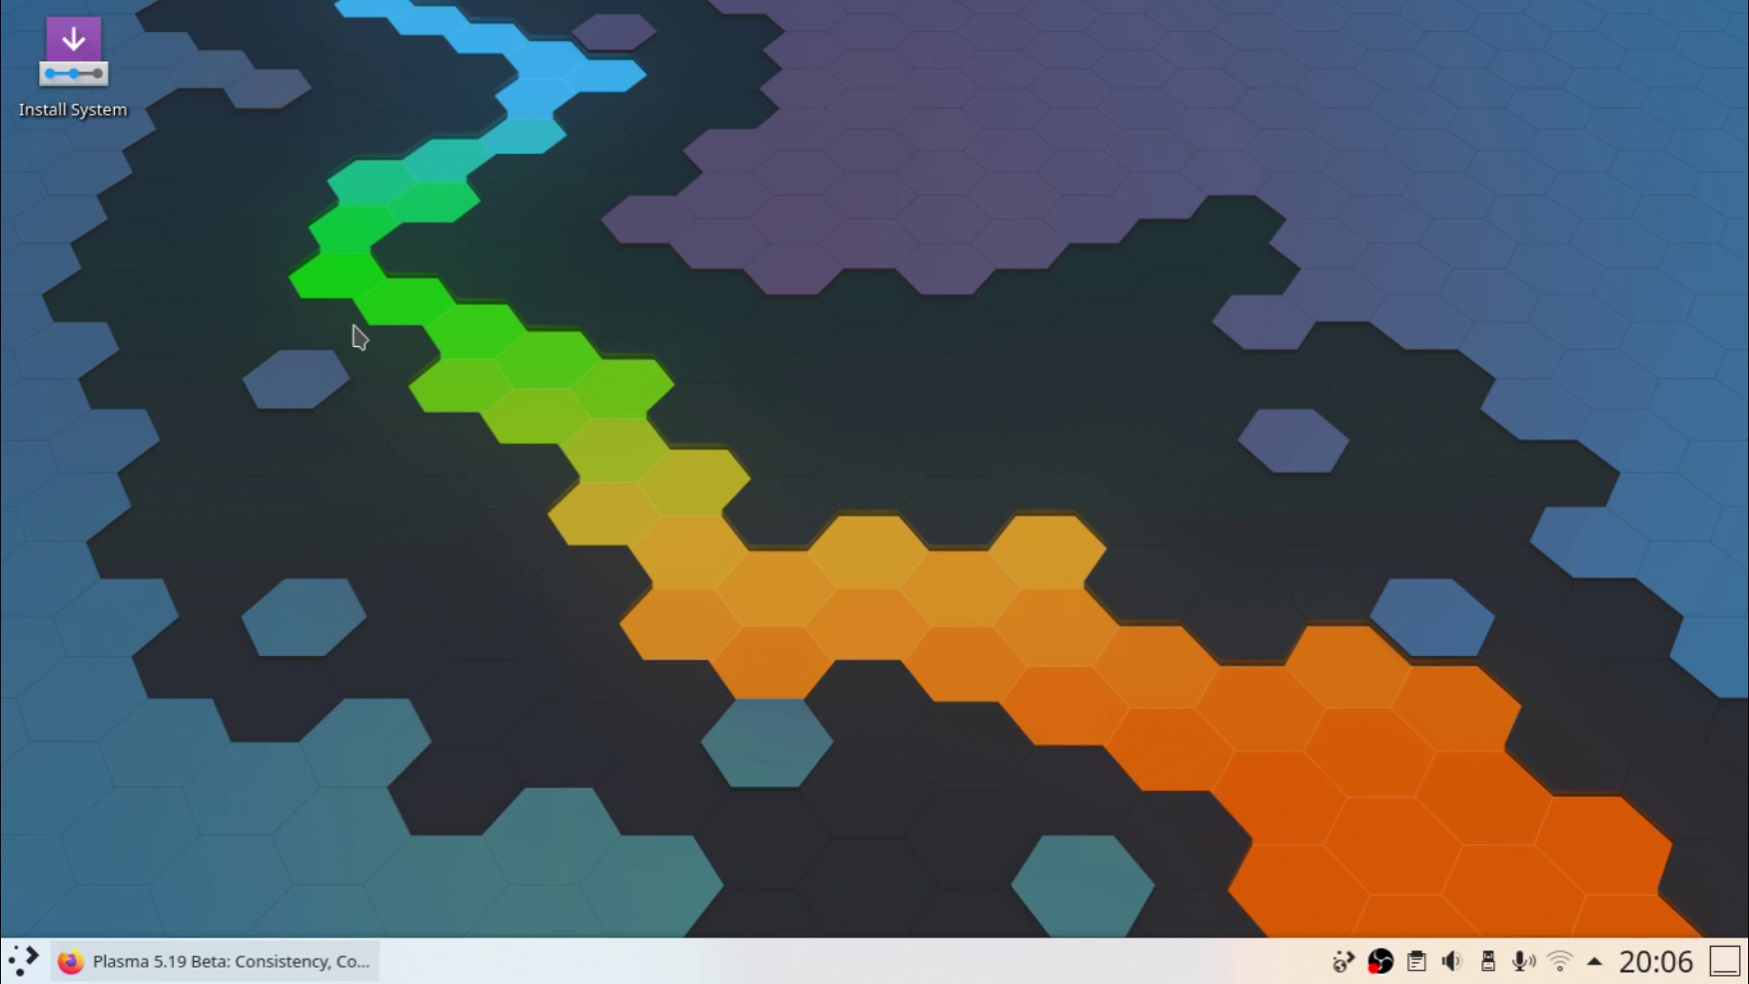
{"action": "right_click", "coordinate": [414, 250]}
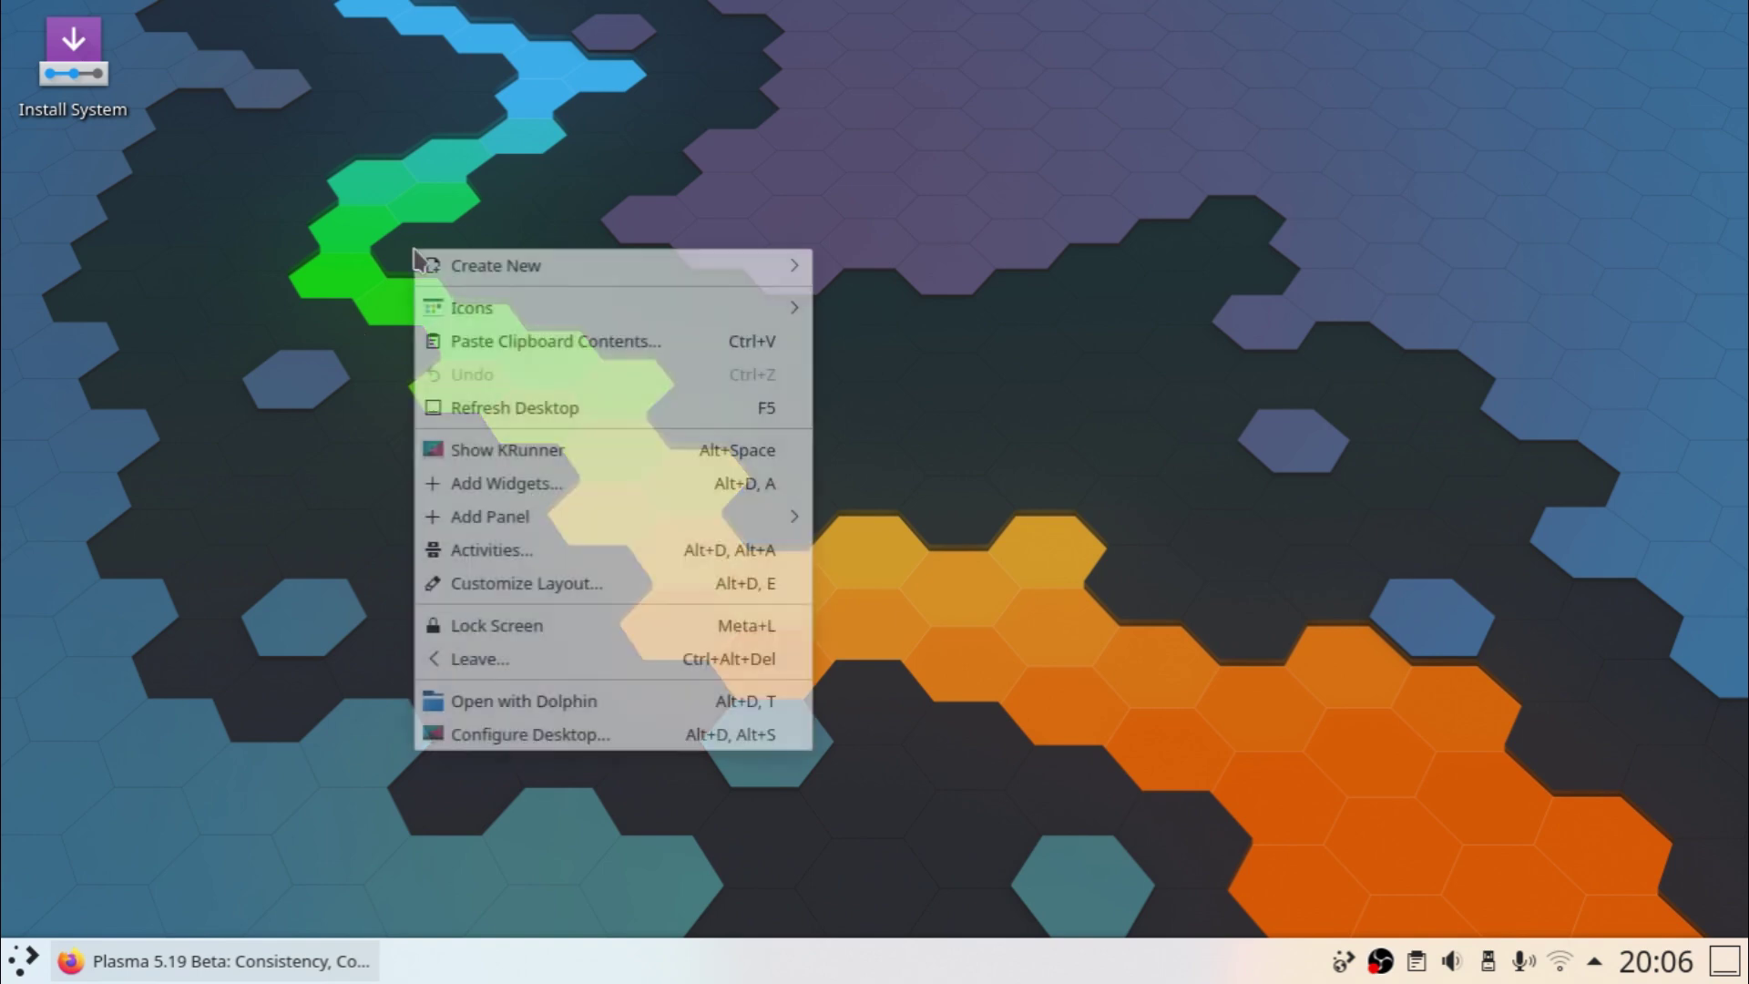
{"action": "left_click", "coordinate": [558, 734]}
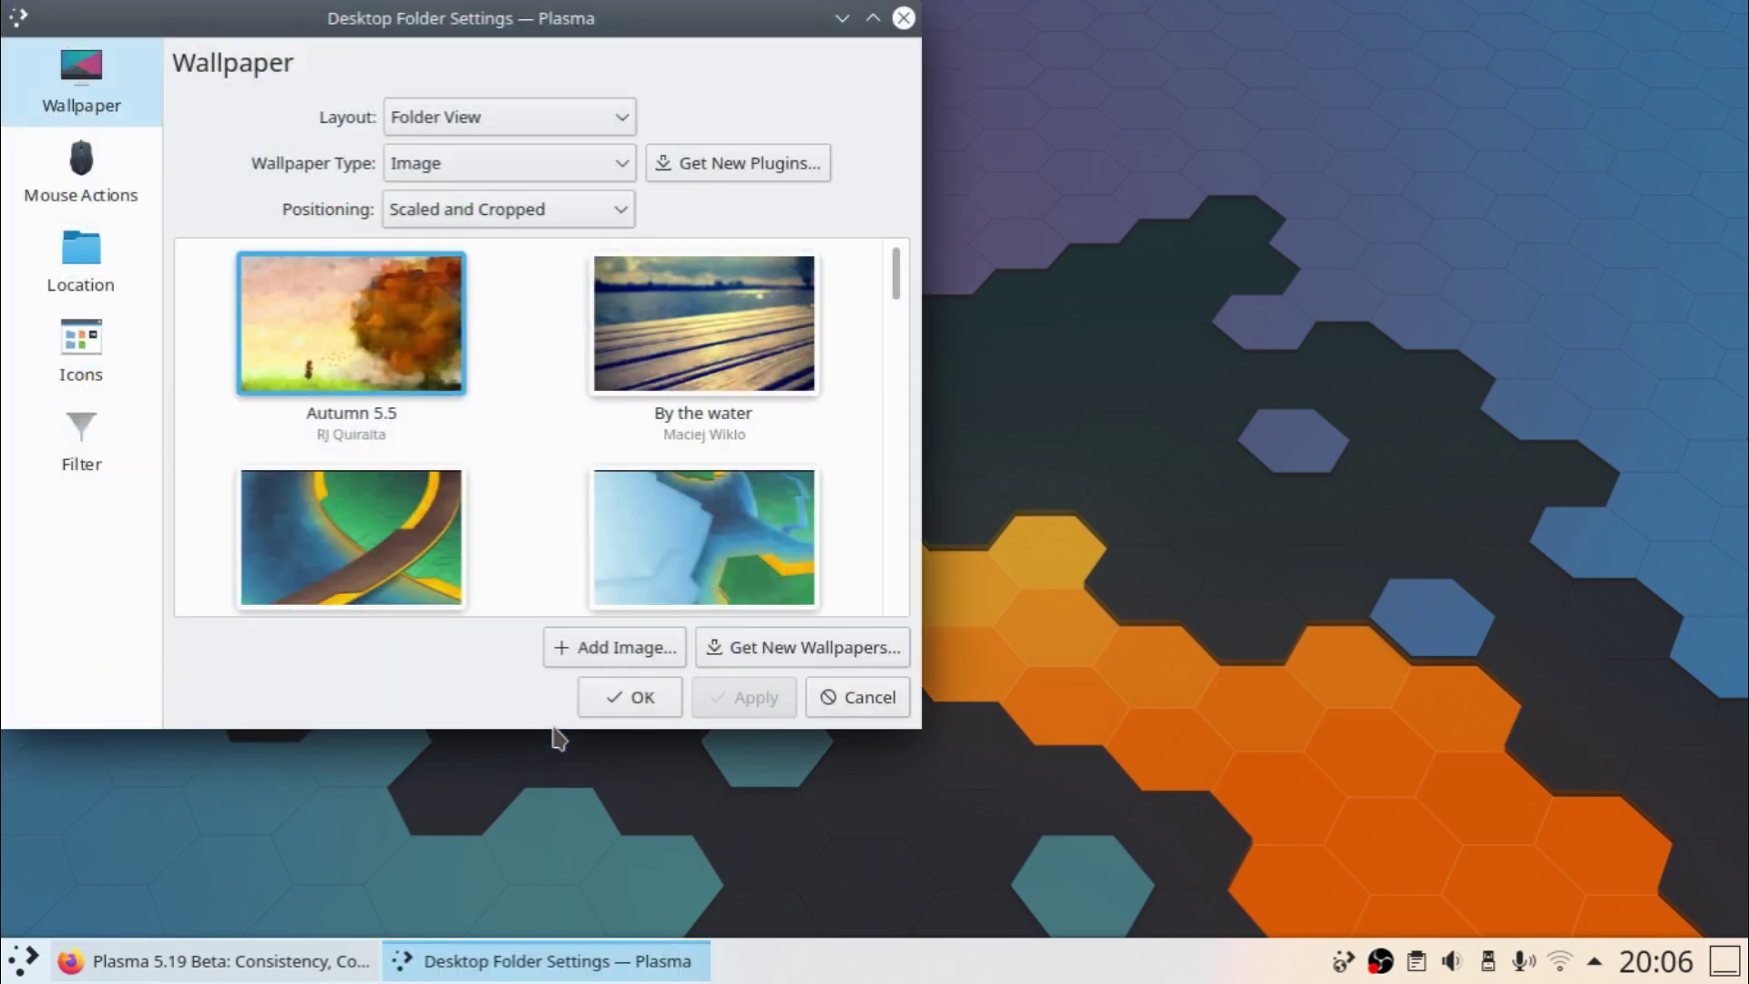
{"action": "left_click_drag", "start_coordinate": [547, 34], "coordinate": [794, 122]}
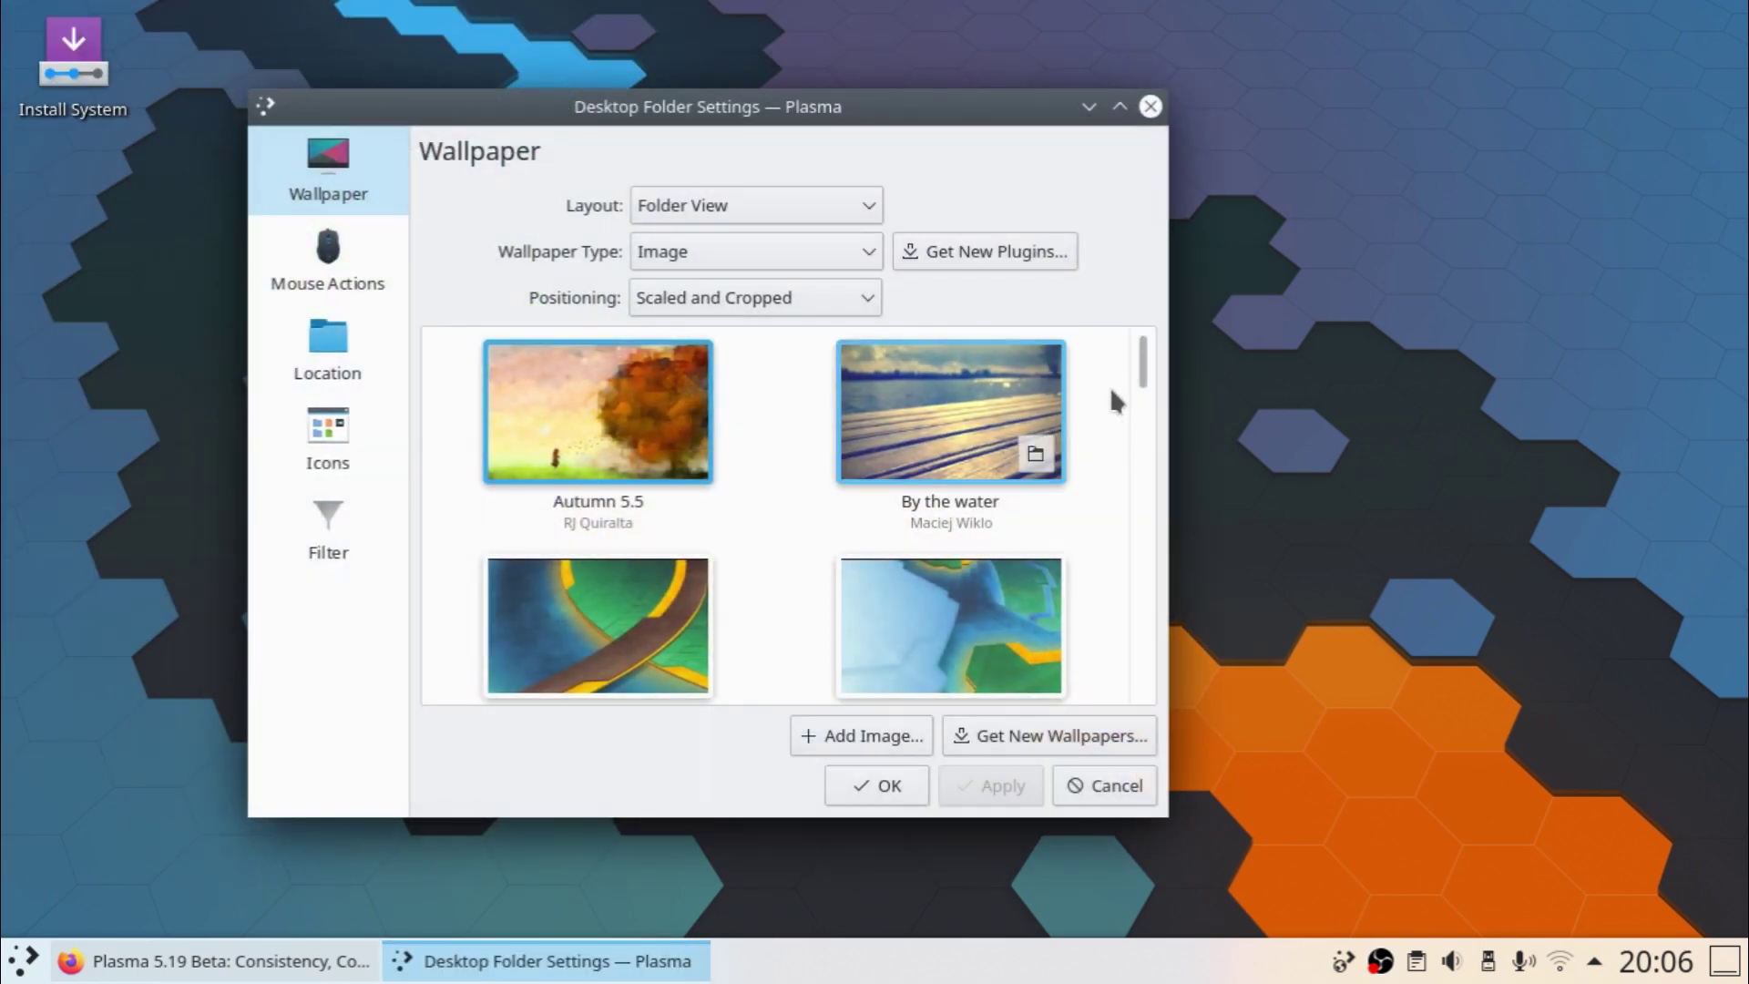
Apply the Volna wallpaper to the desktop and minimize the settings window to view it
{"action": "left_click_drag", "start_coordinate": [1145, 379], "coordinate": [1150, 706]}
{"action": "left_click", "coordinate": [980, 616]}
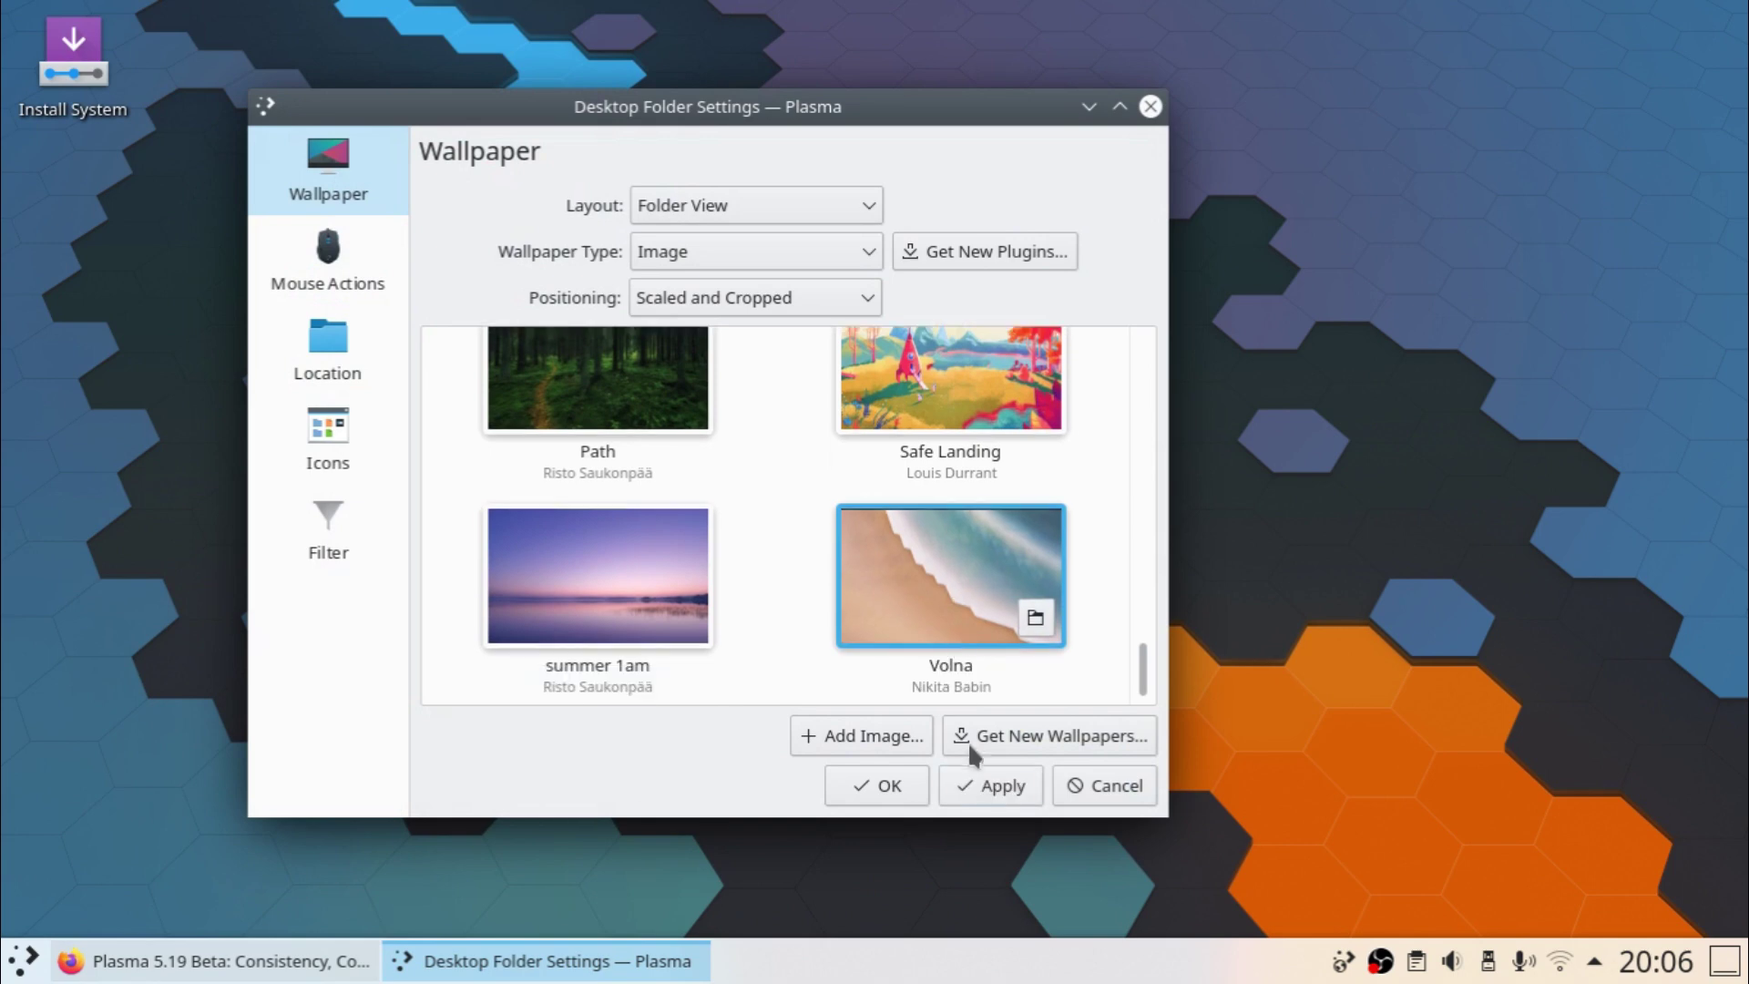
{"action": "left_click", "coordinate": [983, 788]}
{"action": "left_click", "coordinate": [681, 981]}
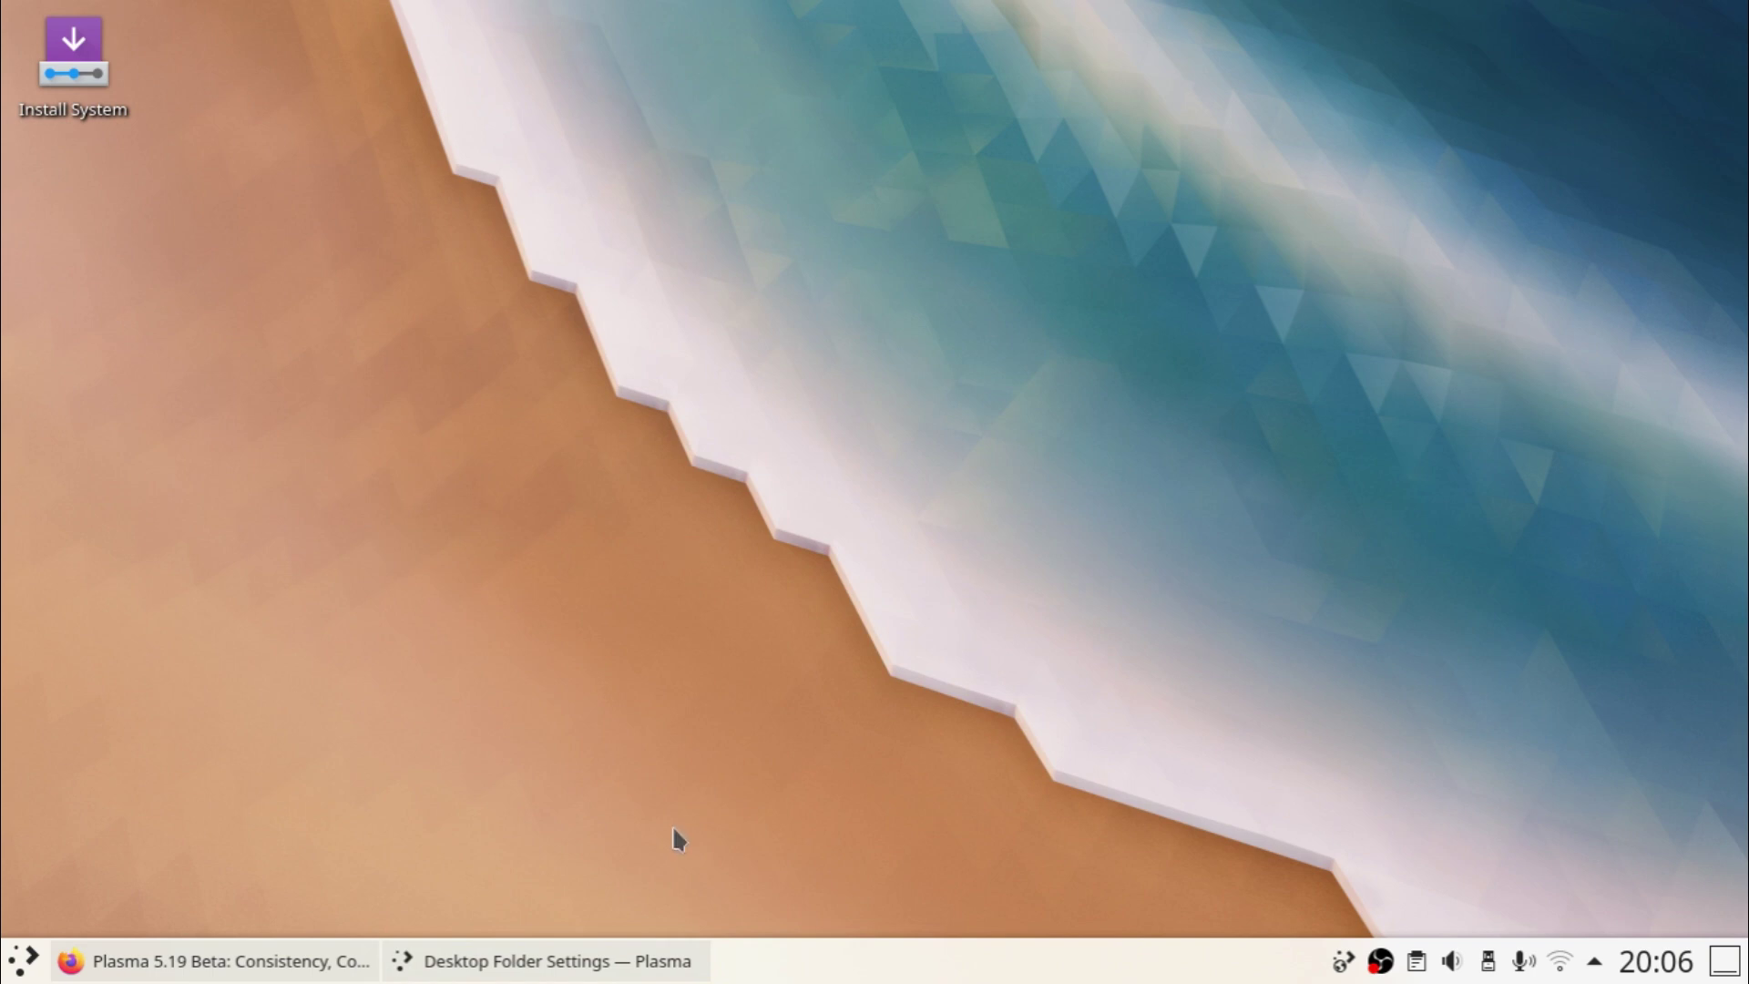
Restore the desktop settings window, apply the Flow wallpaper and minimize the window again
{"action": "left_click", "coordinate": [660, 959]}
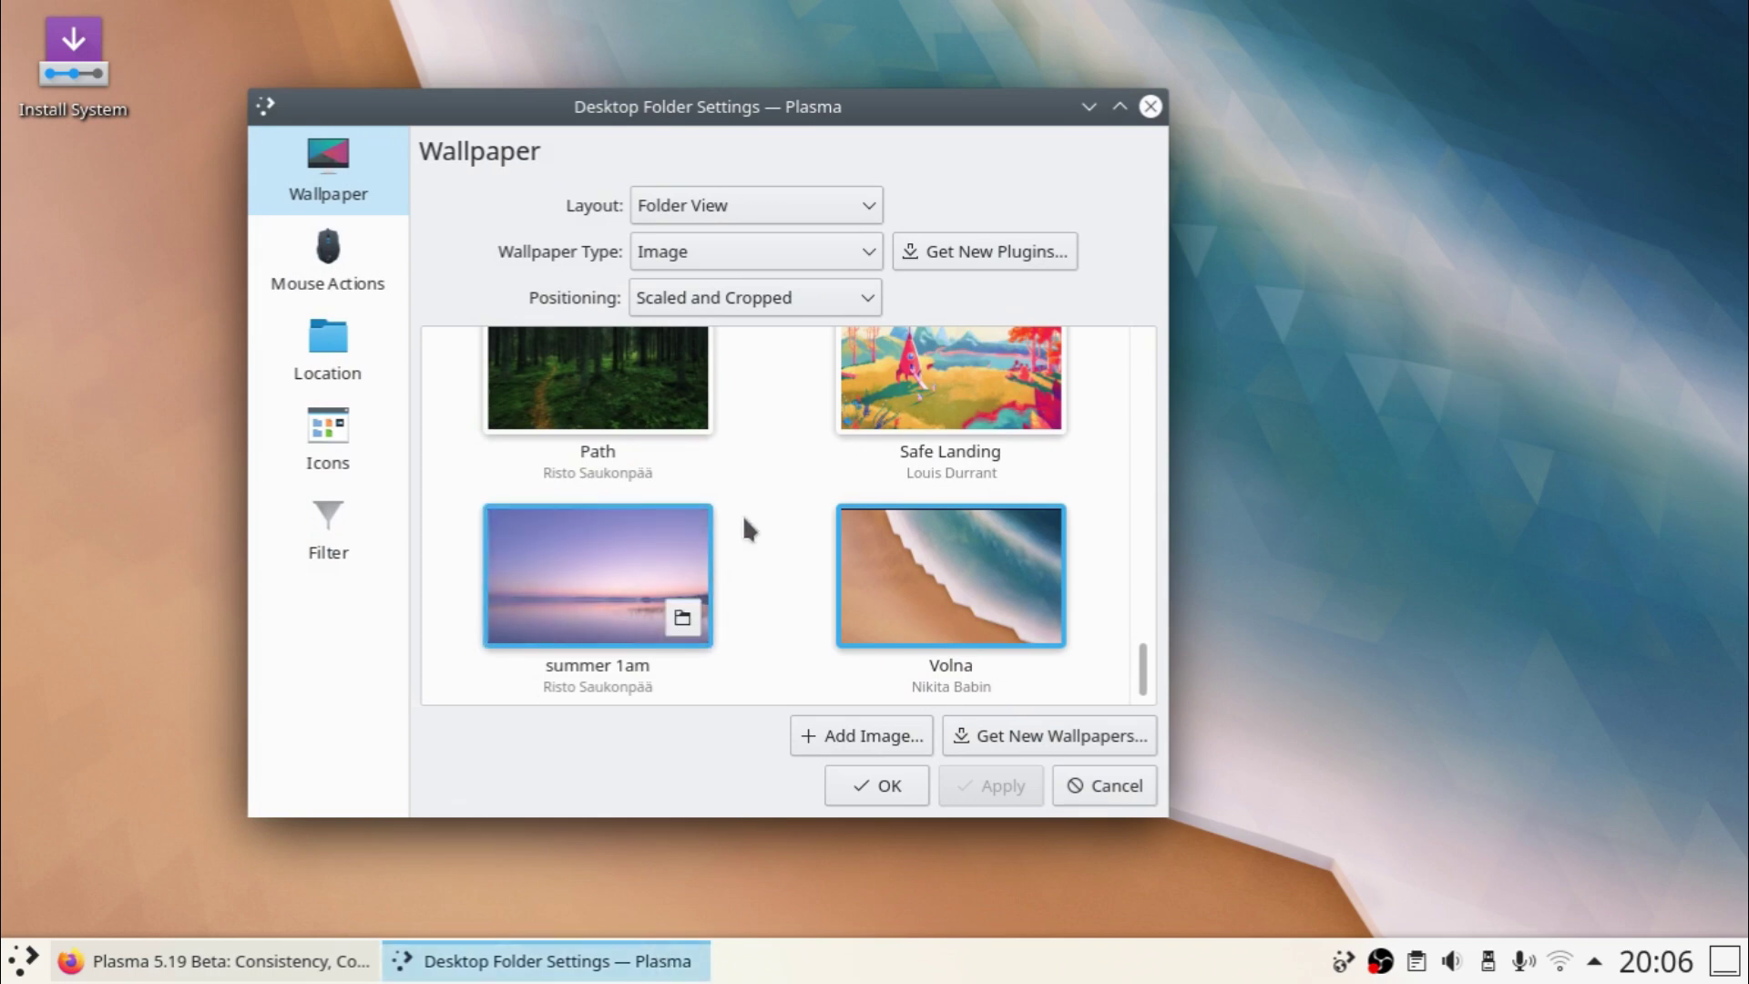
{"action": "scroll", "coordinate": [763, 527], "scroll_direction": "up", "scroll_amount": 6}
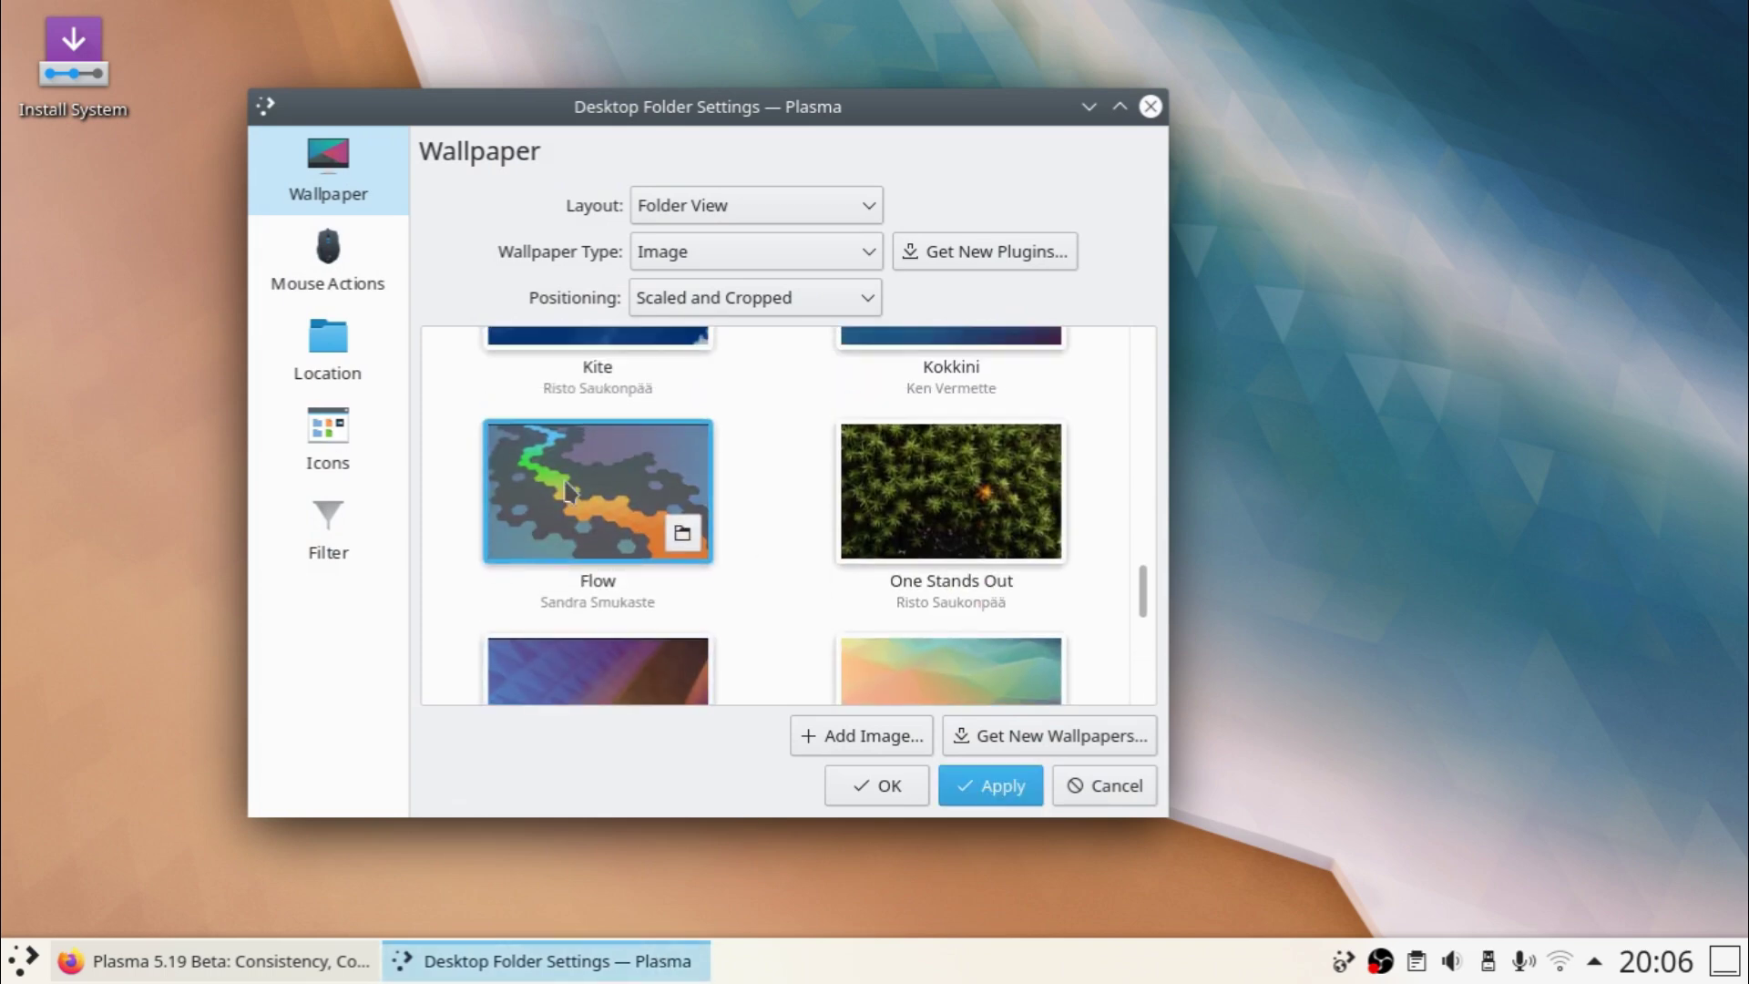
{"action": "left_click", "coordinate": [986, 784]}
{"action": "left_click", "coordinate": [573, 979]}
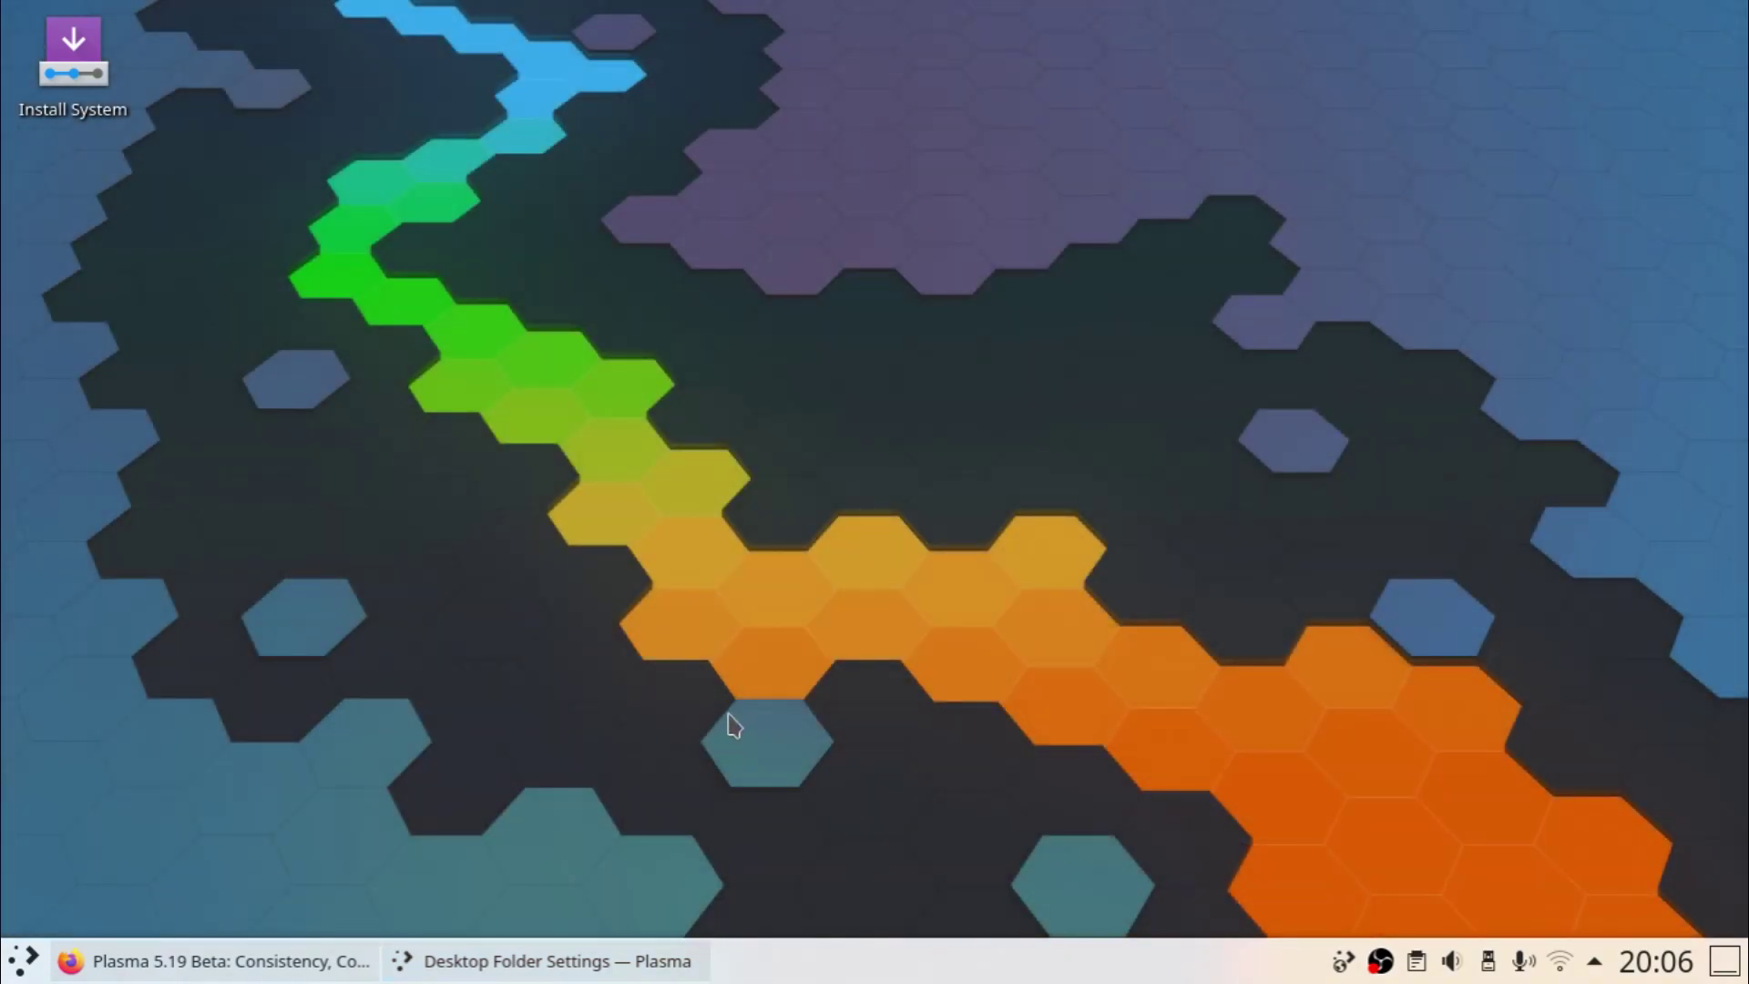
Restore the desktop settings window, browse the other available wallpapers and accept the dialog to close it
{"action": "left_click", "coordinate": [547, 961]}
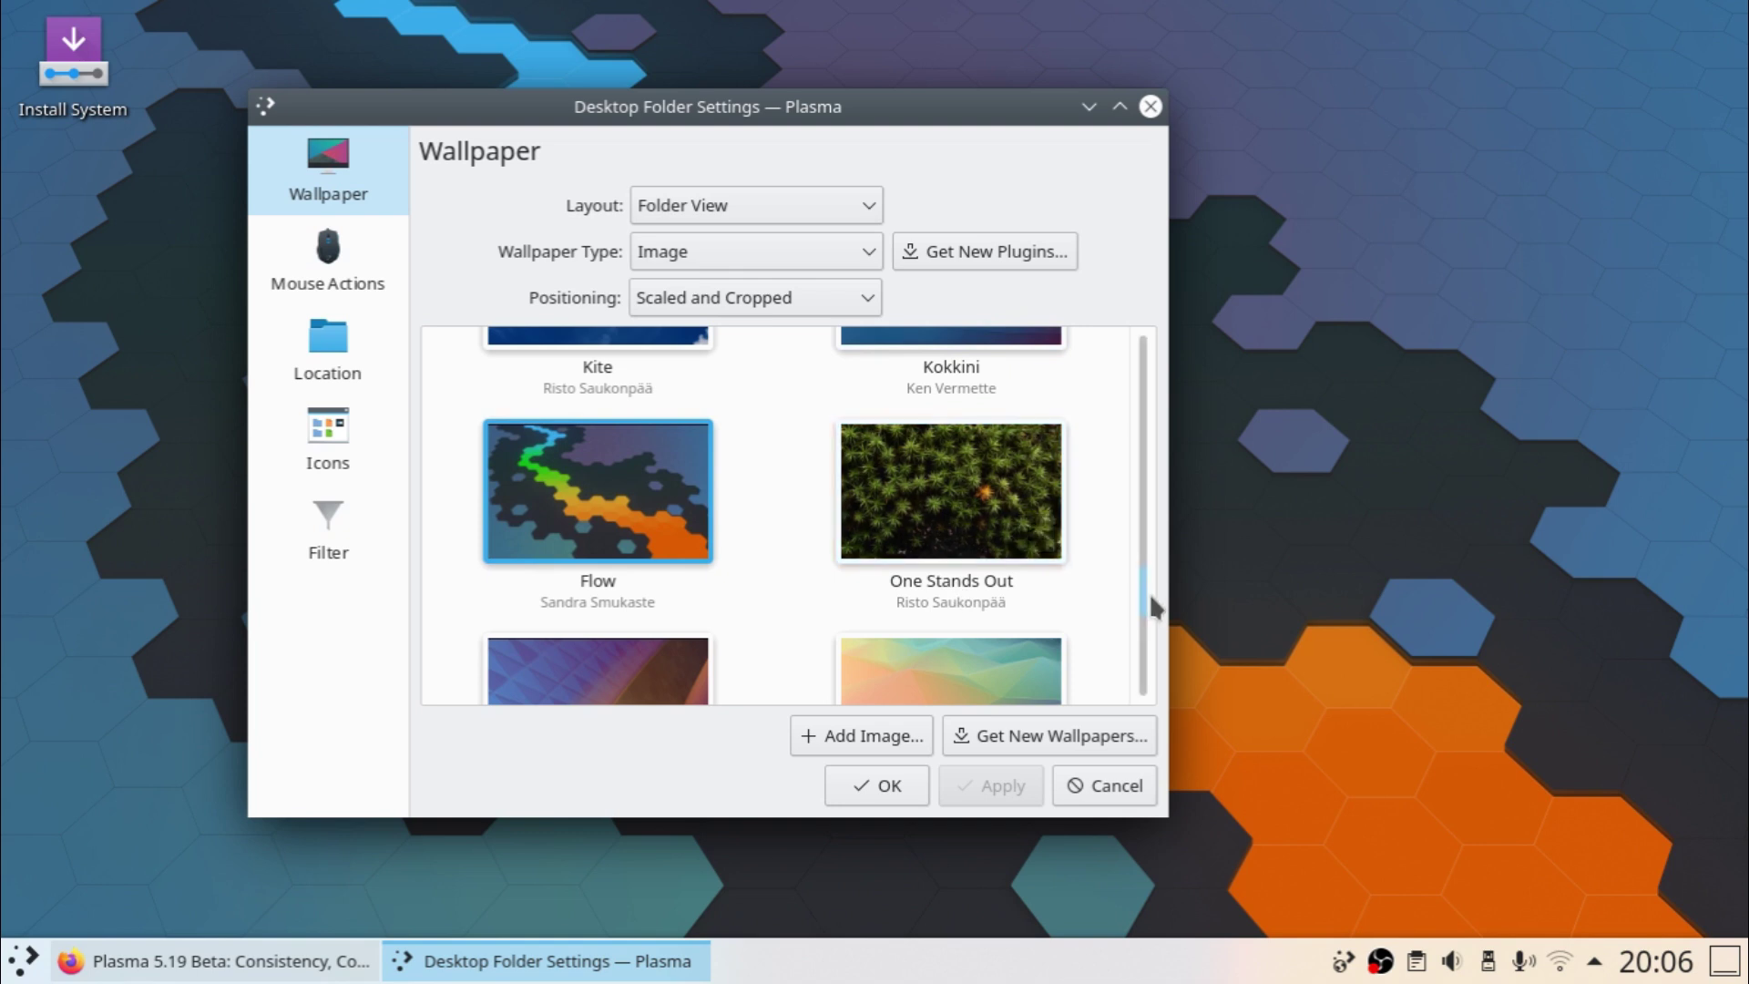
{"action": "scroll", "coordinate": [1146, 589], "scroll_direction": "up", "scroll_amount": 1}
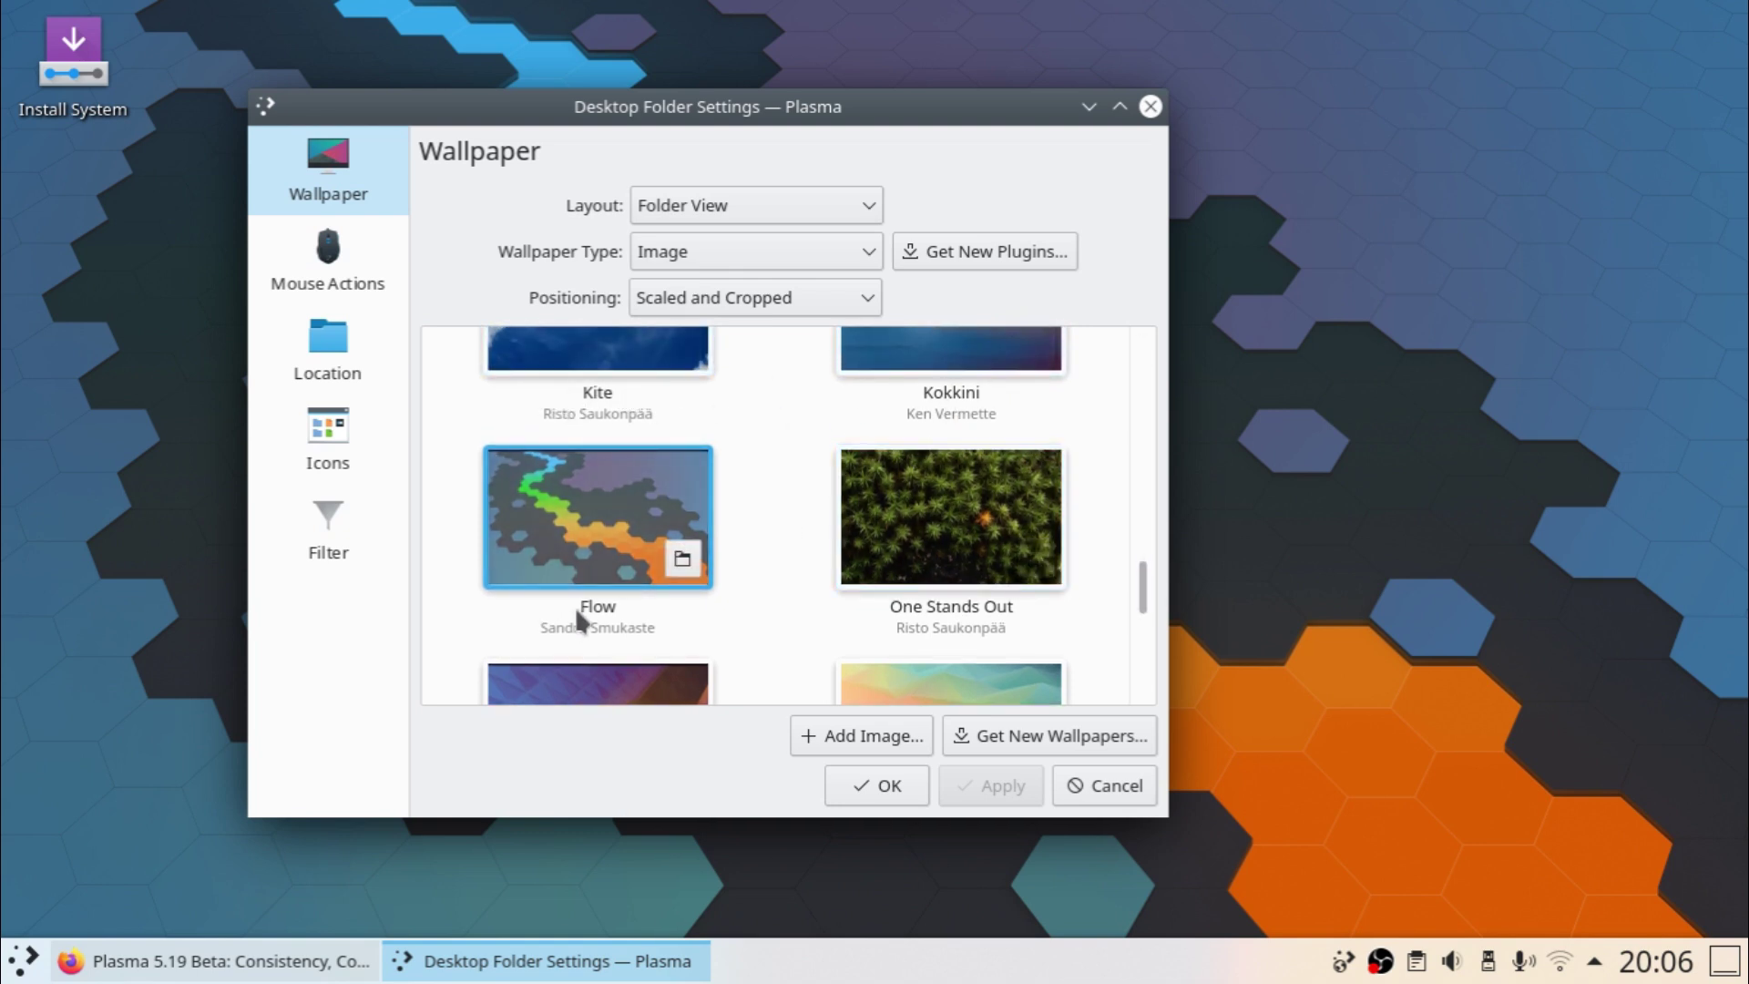
{"action": "scroll", "coordinate": [813, 576], "scroll_direction": "down", "scroll_amount": 3}
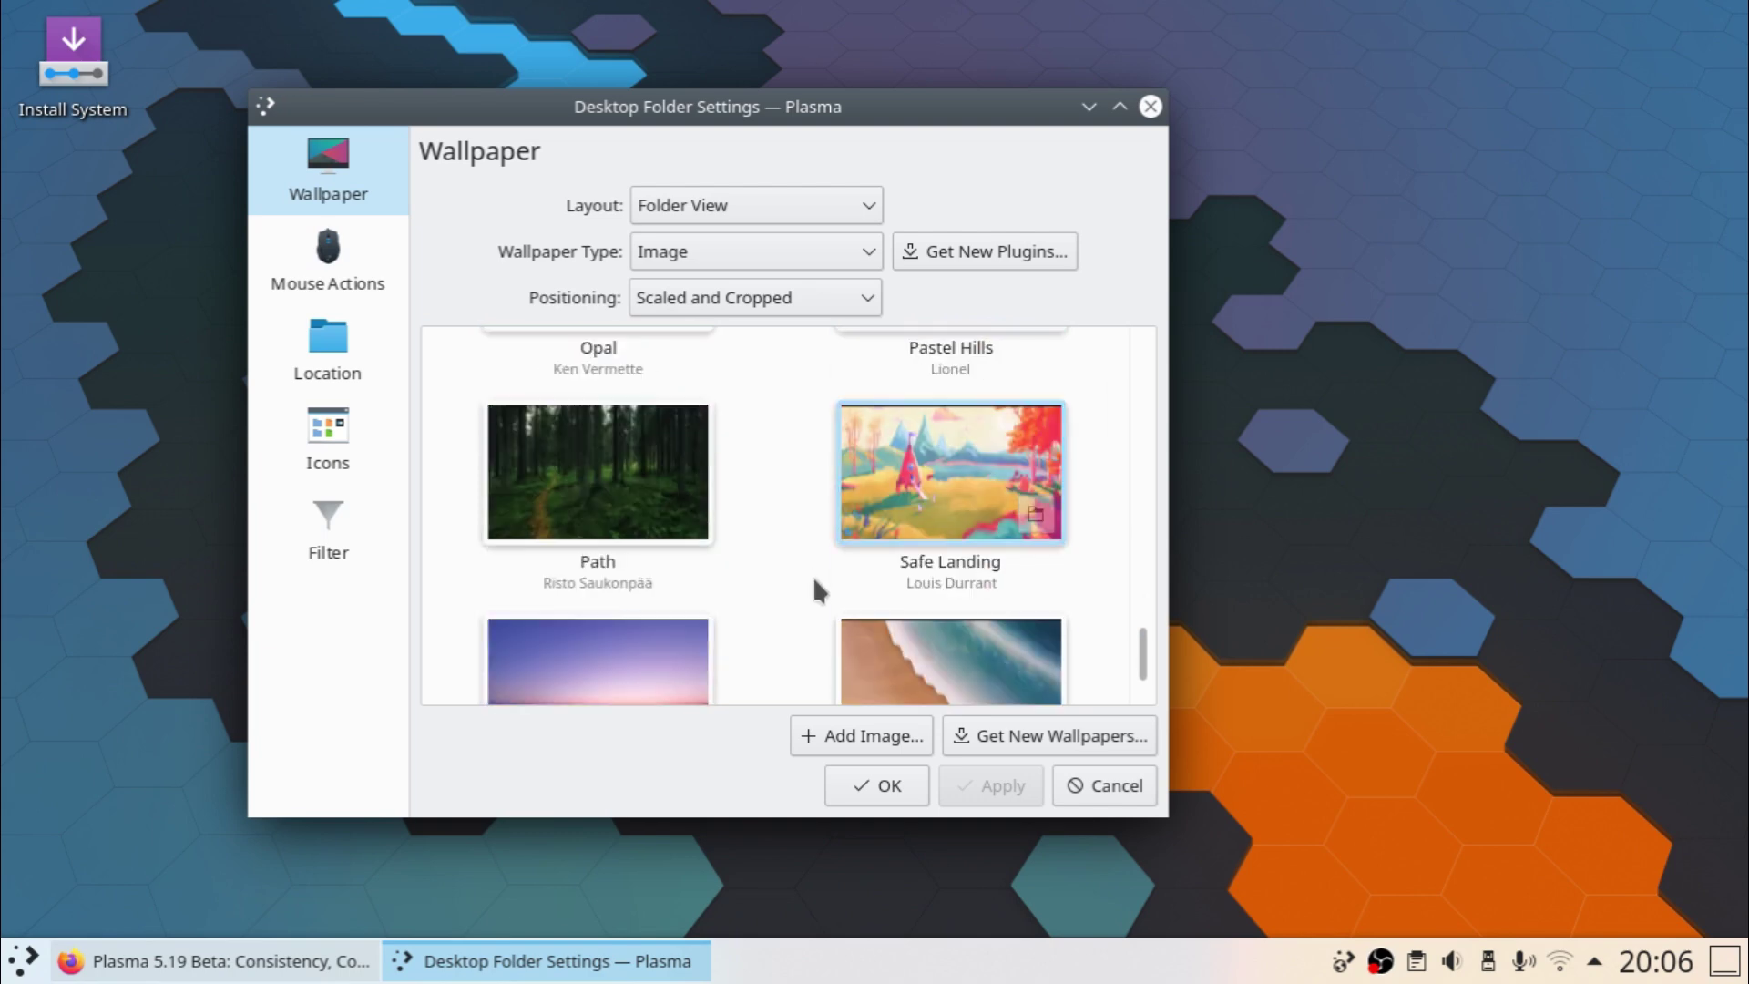
{"action": "scroll", "coordinate": [812, 576], "scroll_direction": "up", "scroll_amount": 8}
{"action": "scroll", "coordinate": [813, 576], "scroll_direction": "up", "scroll_amount": 3}
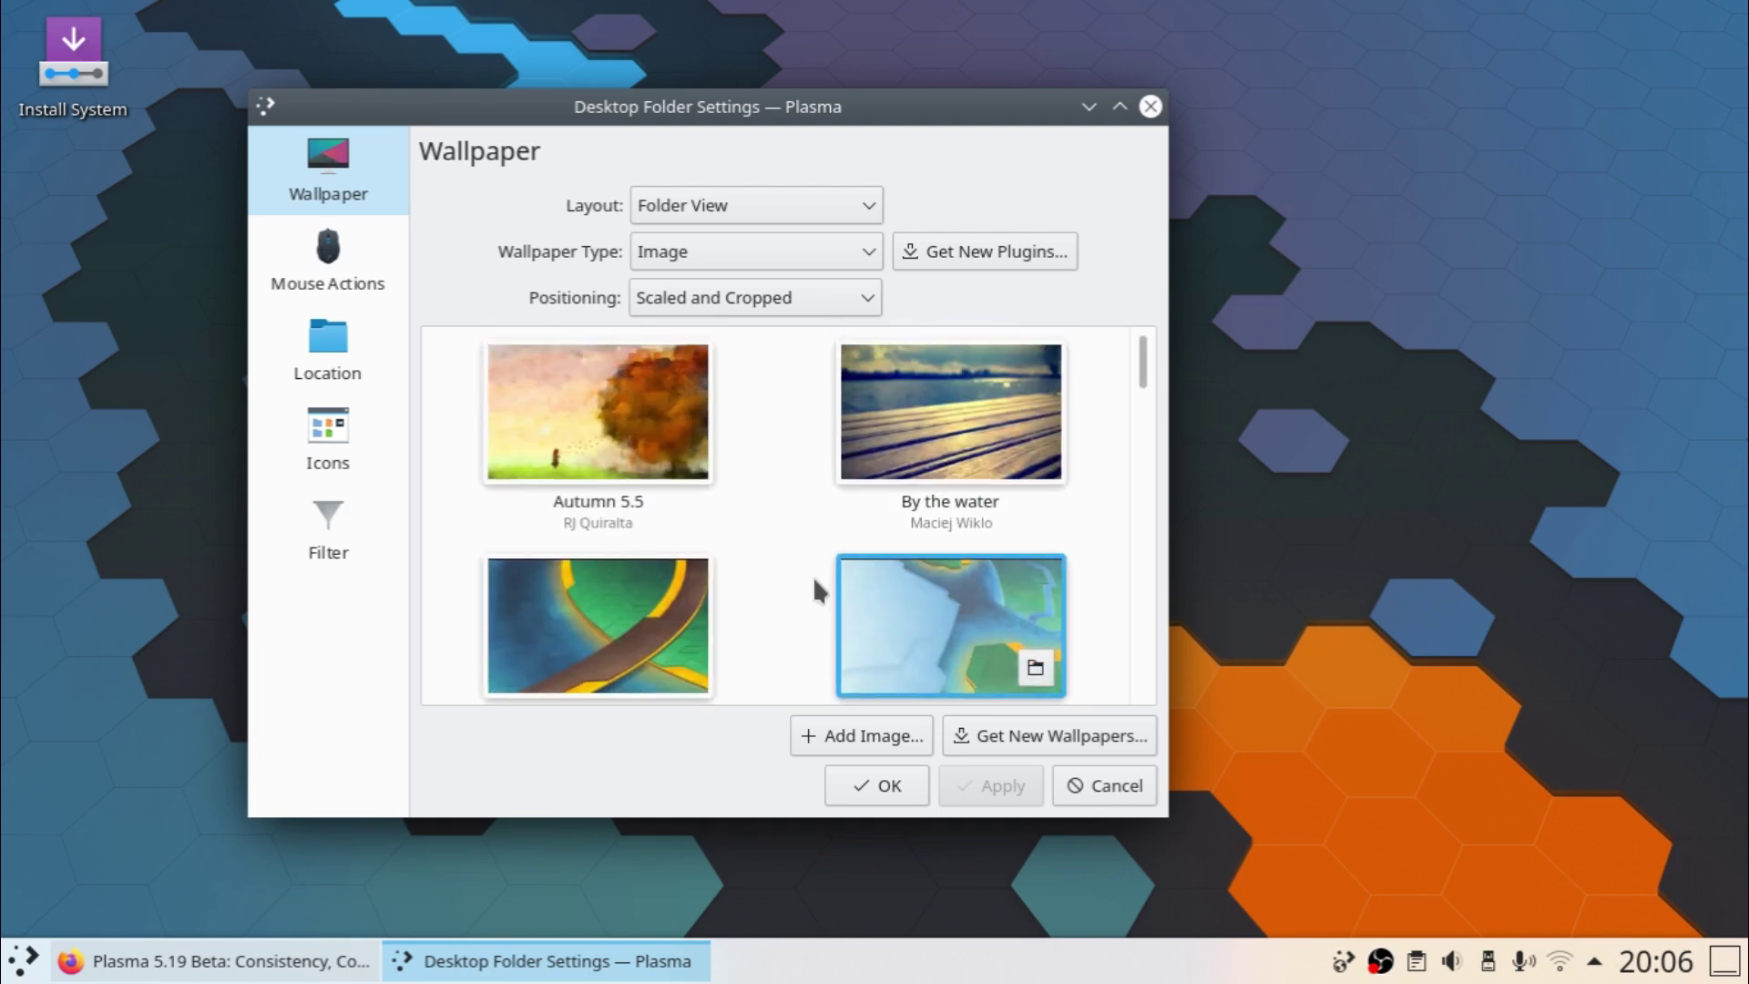
{"action": "left_click", "coordinate": [886, 789]}
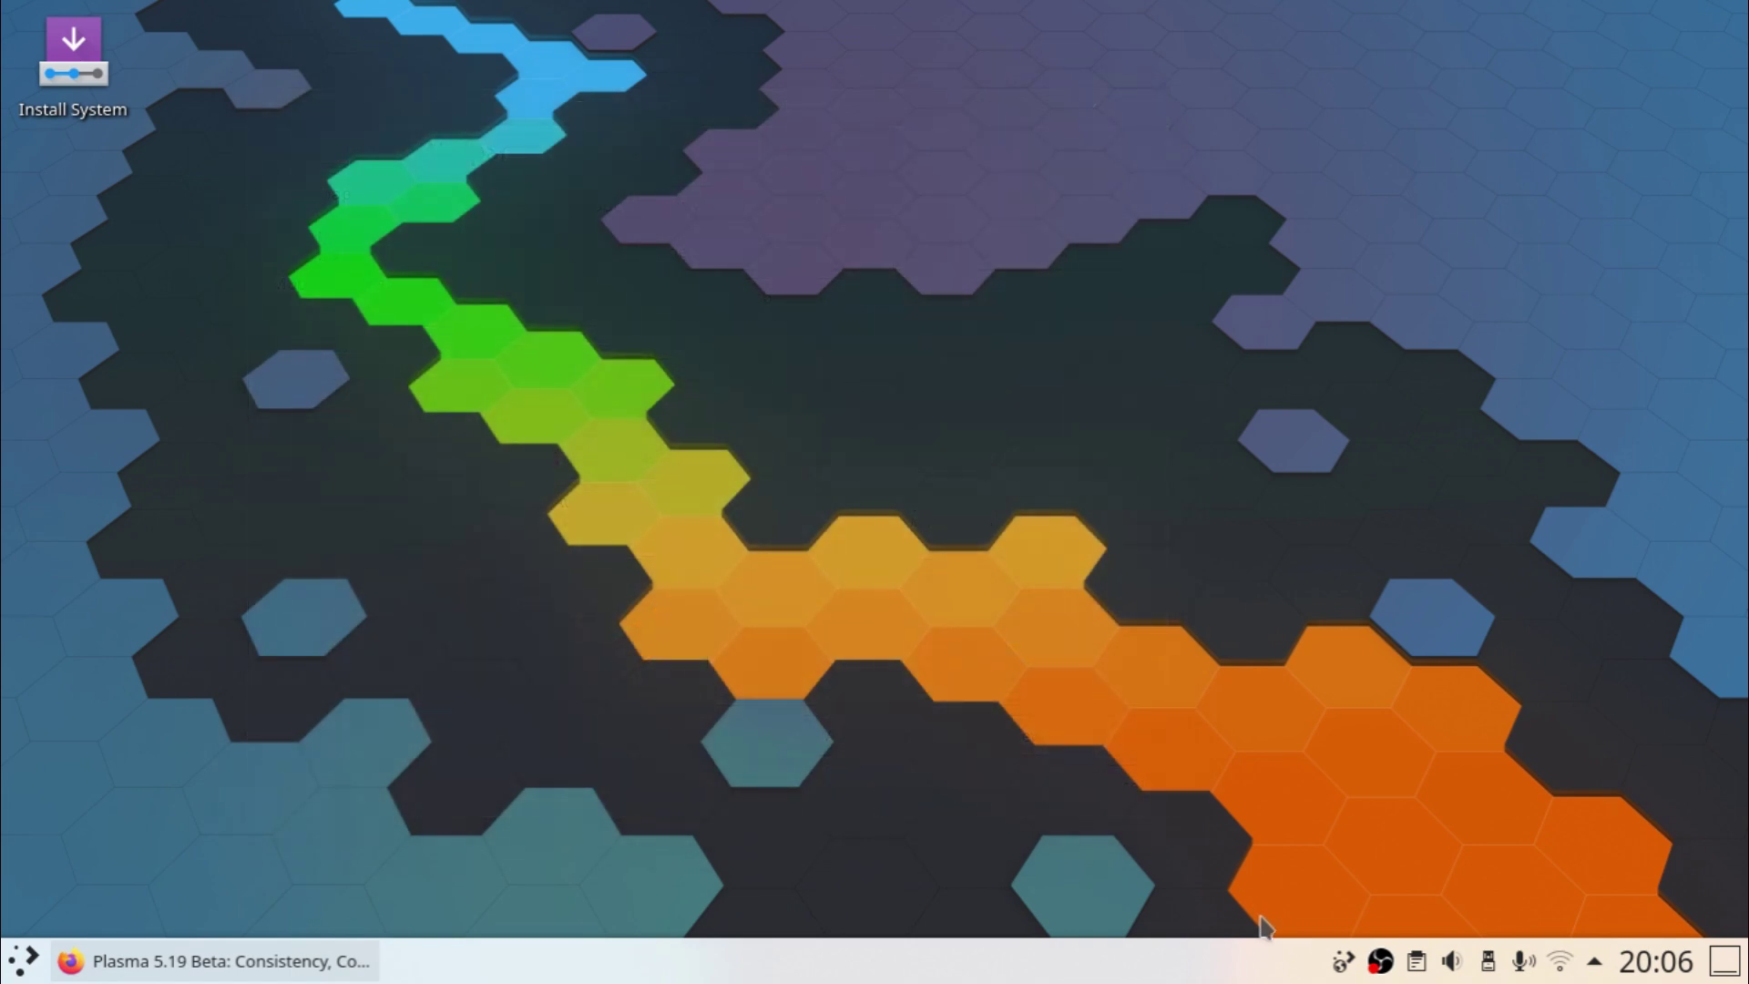
View the Clipboard history in the system tray and open the Audio Volume applet on its Devices list
{"action": "left_click", "coordinate": [1415, 964]}
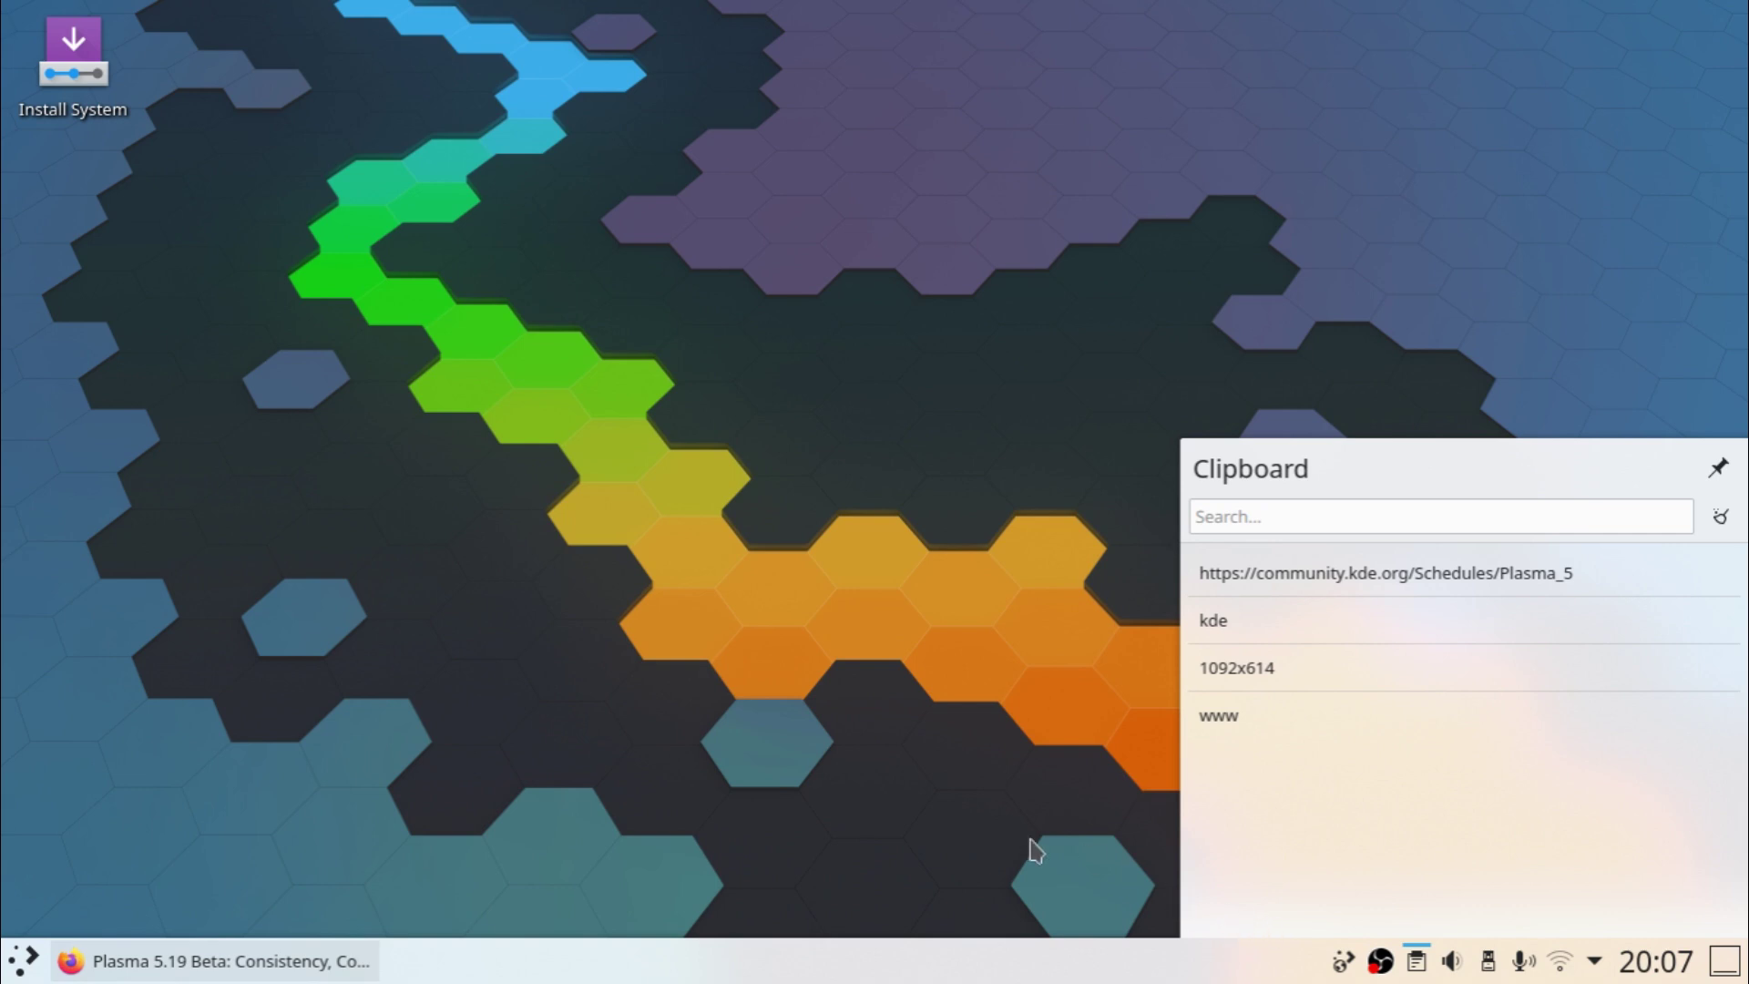
{"action": "left_click", "coordinate": [1450, 962]}
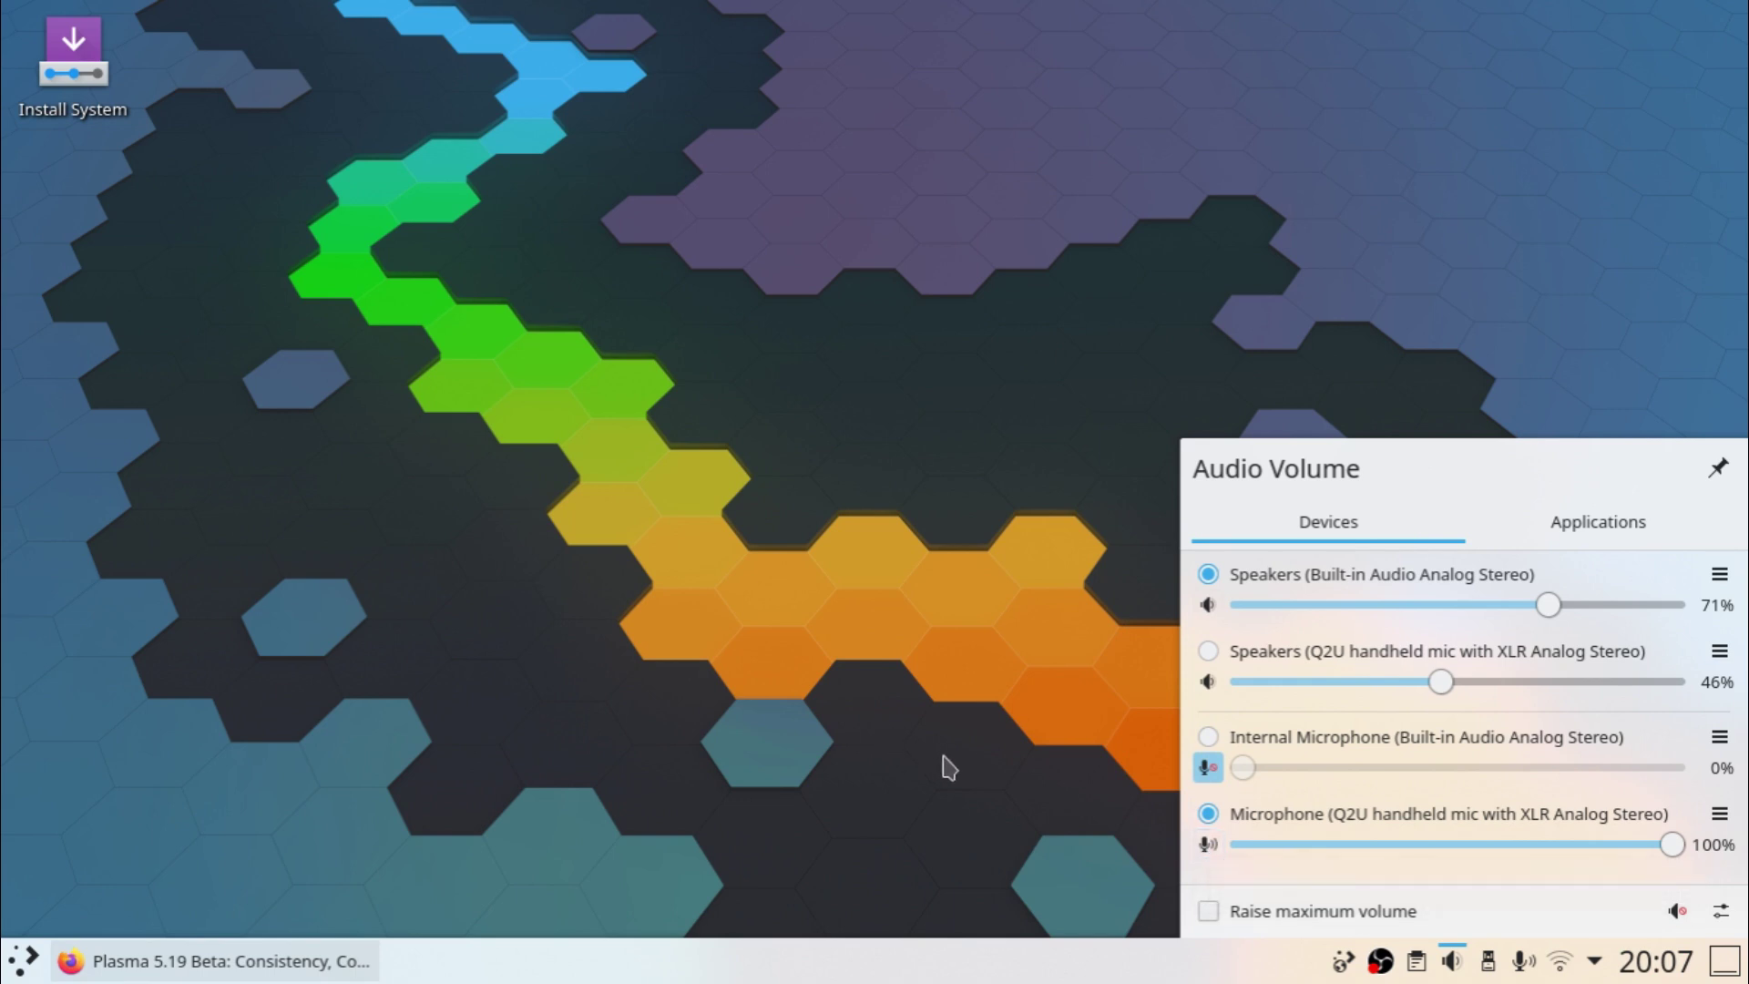
Toggle the Raise maximum volume option on and off to compare the sliders, and check the volumes listed for applications
{"action": "left_click", "coordinate": [1207, 911]}
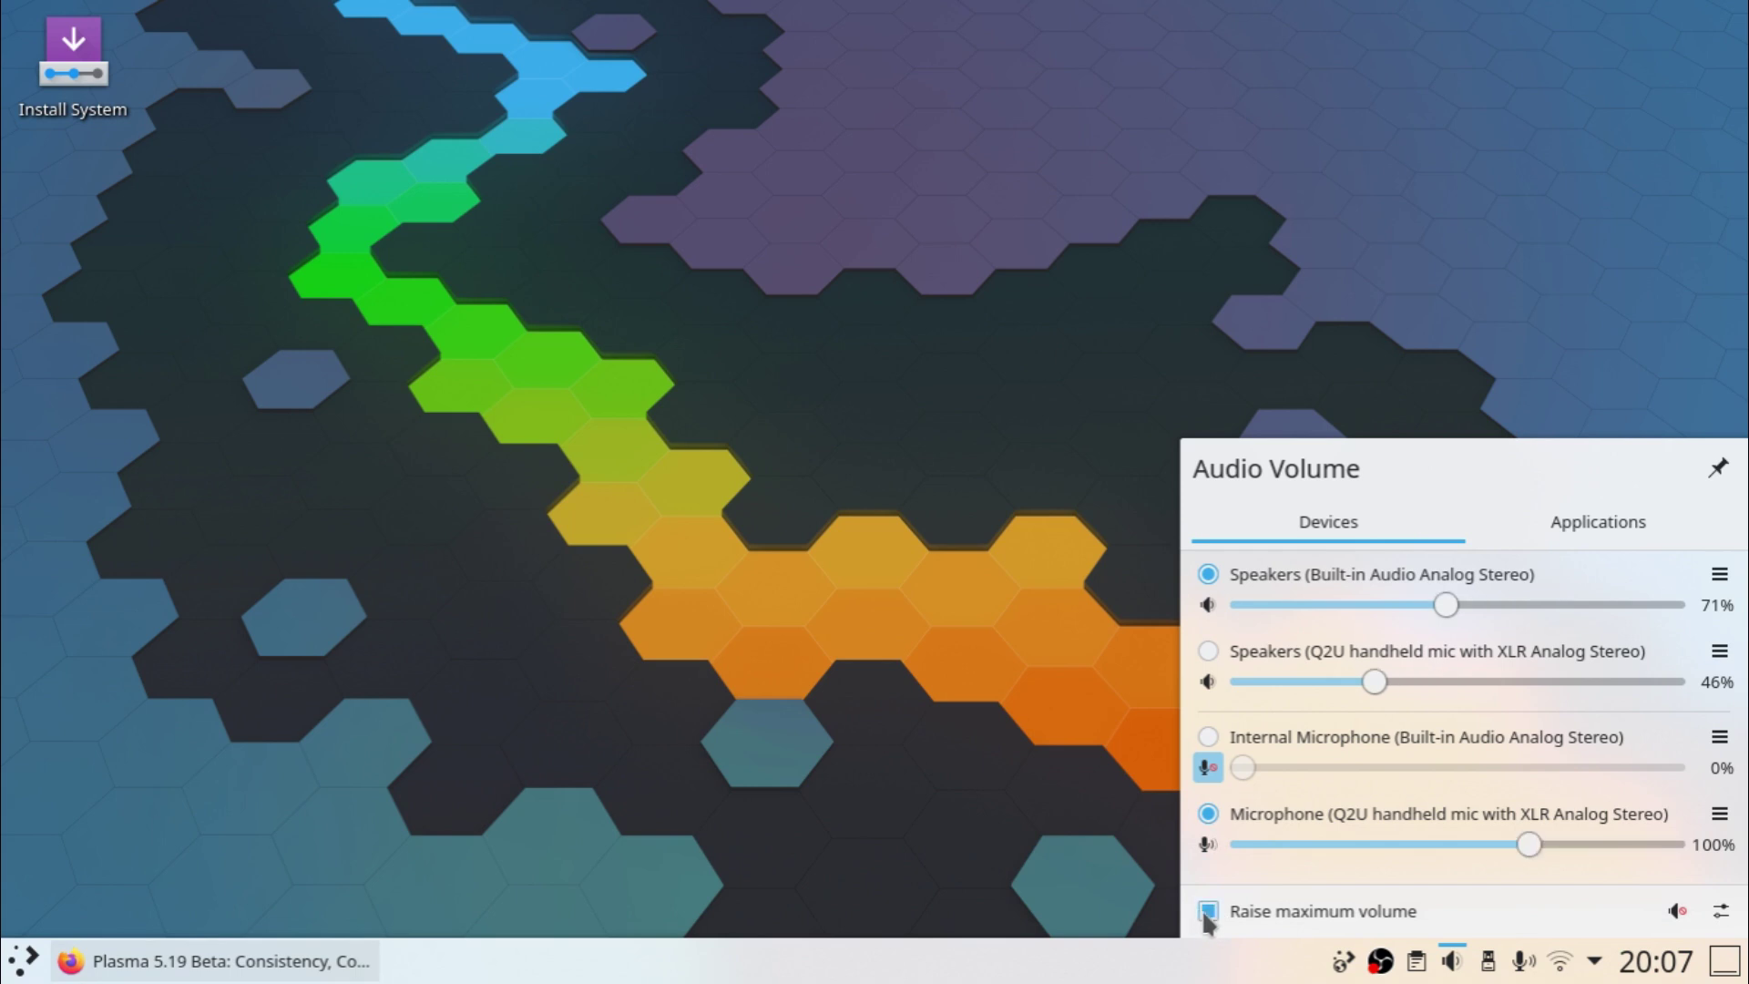
{"action": "left_click", "coordinate": [1423, 648]}
{"action": "left_click", "coordinate": [1208, 574]}
{"action": "left_click", "coordinate": [1207, 911]}
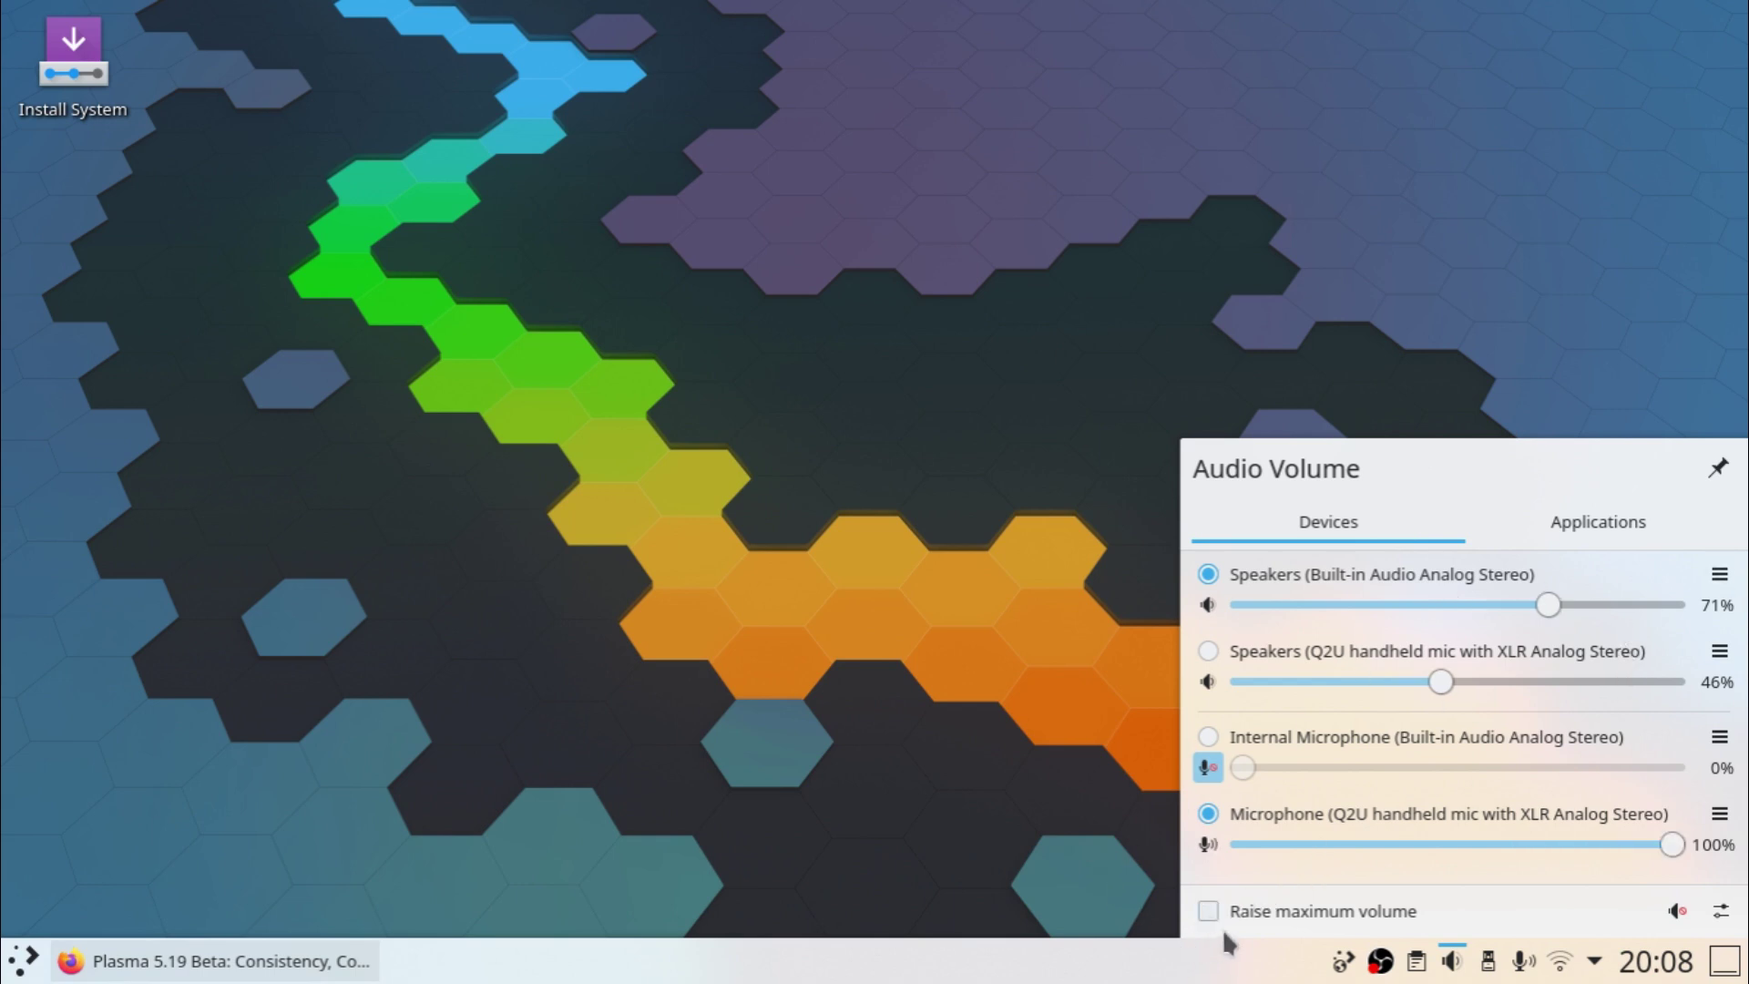
{"action": "left_click", "coordinate": [1227, 921]}
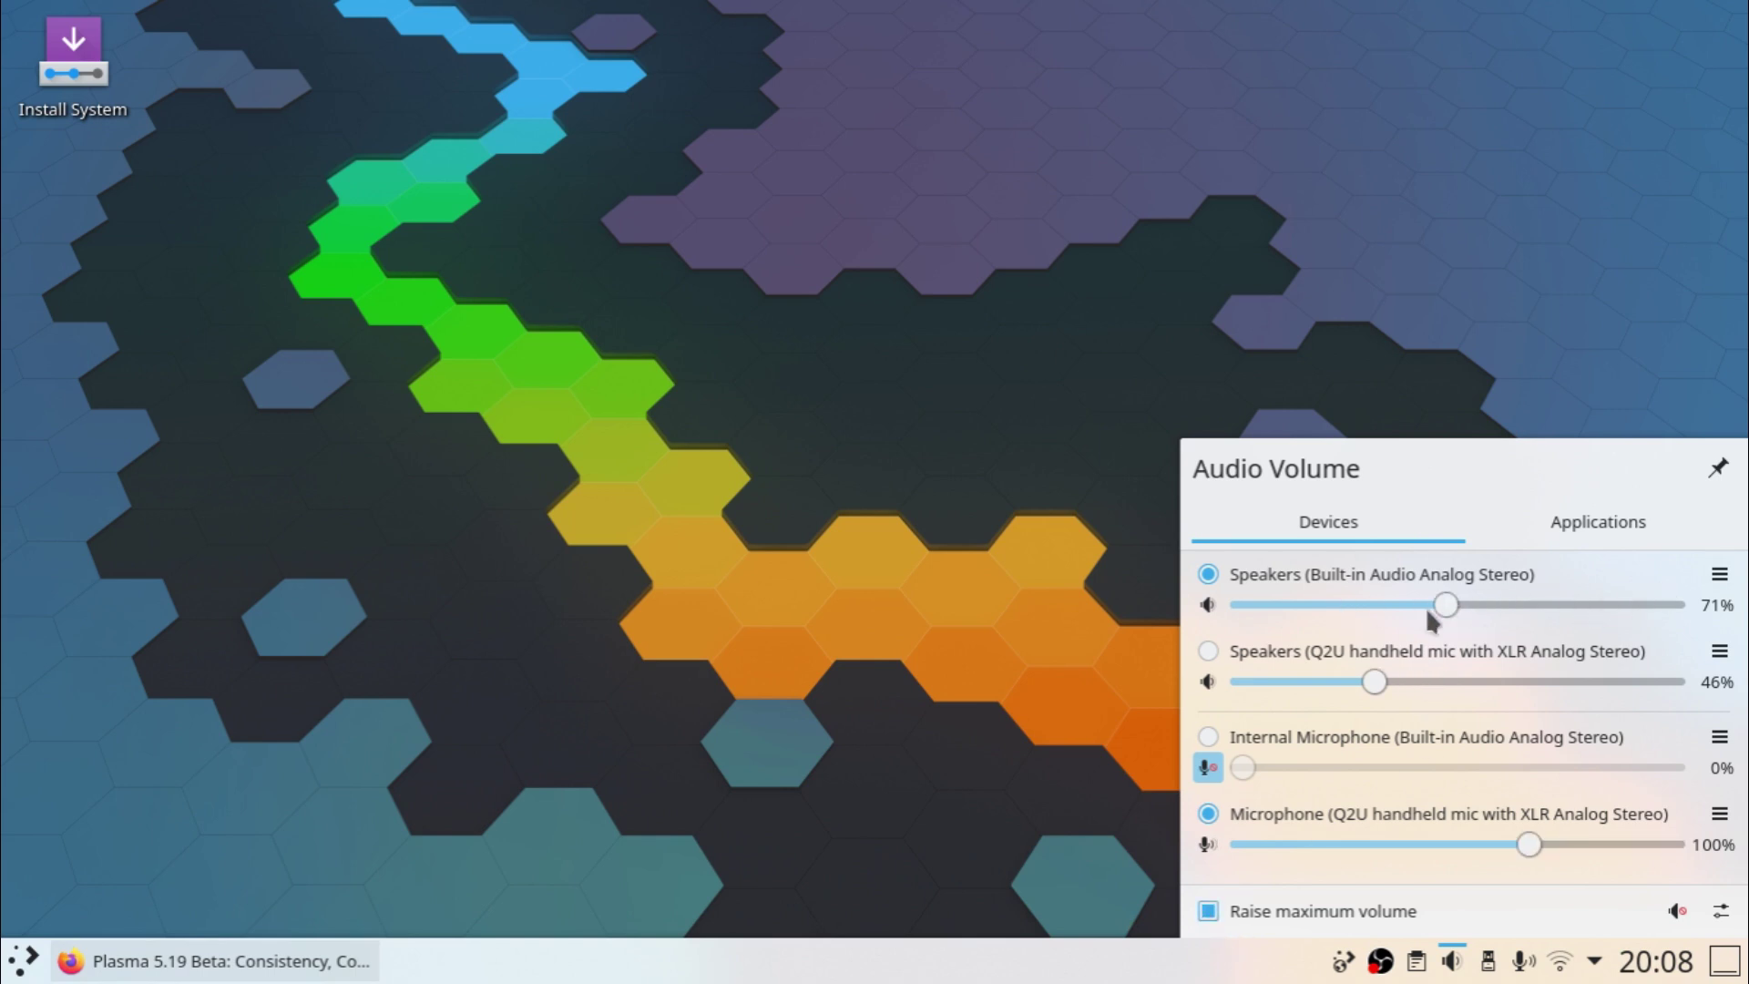
{"action": "left_click", "coordinate": [1209, 909]}
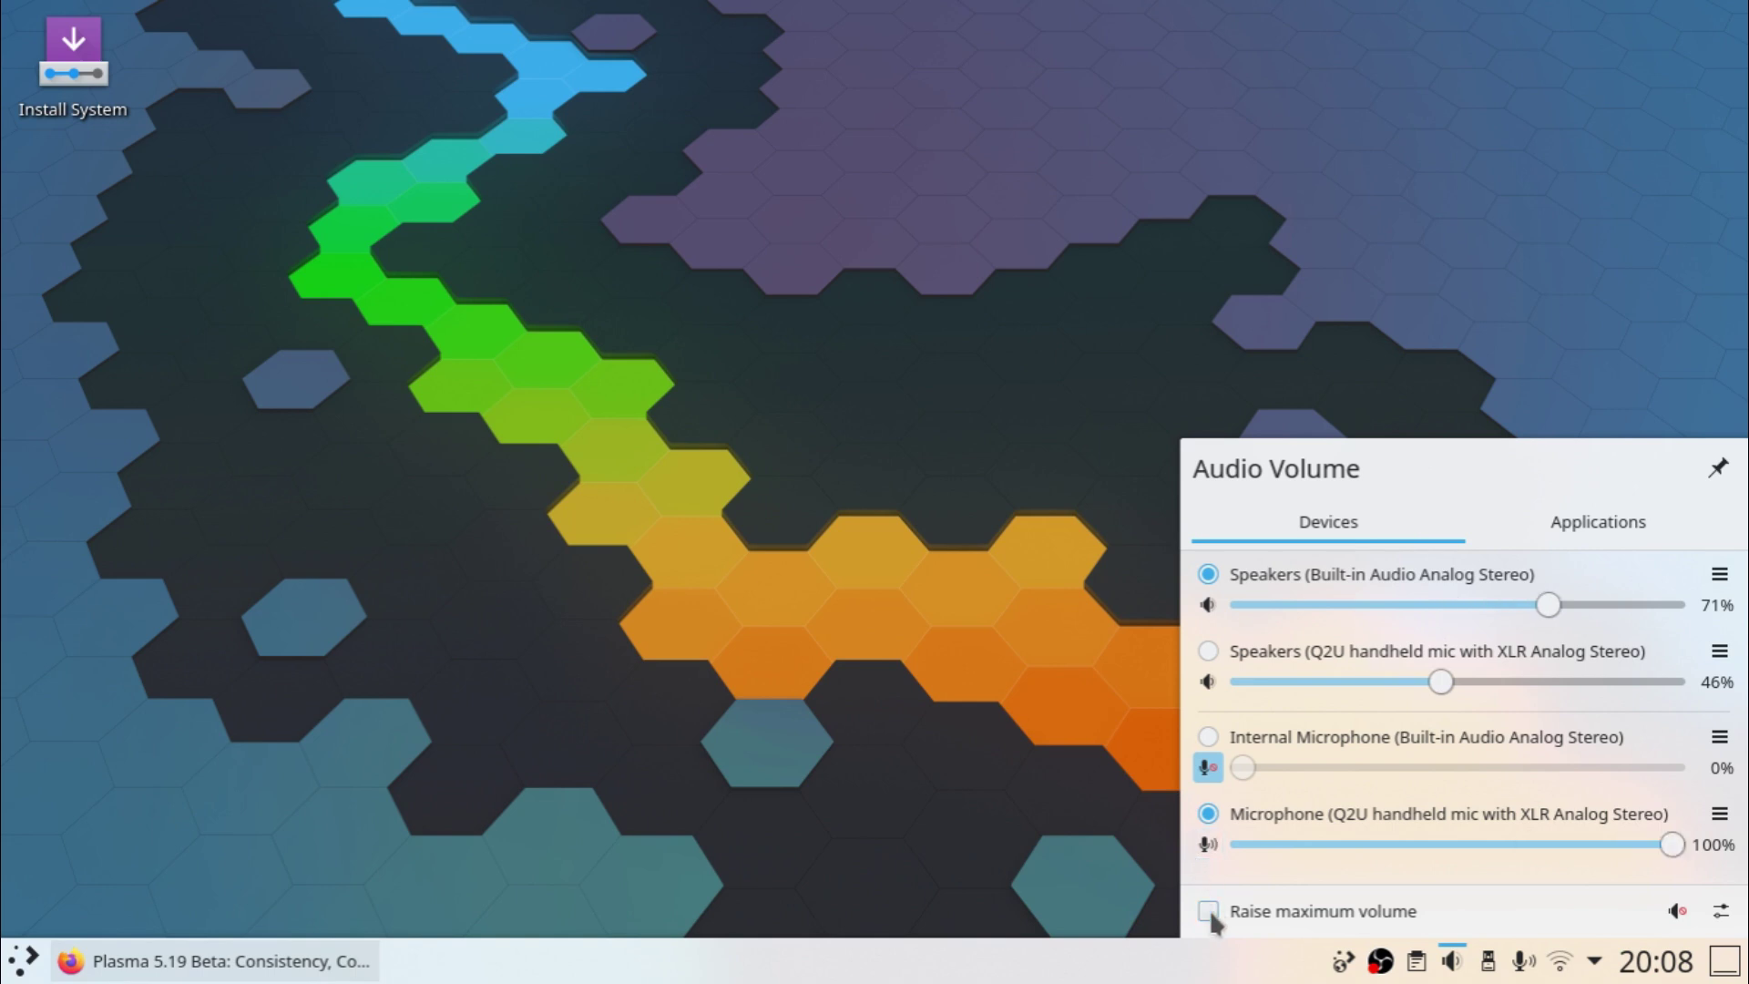
{"action": "left_click", "coordinate": [1585, 514]}
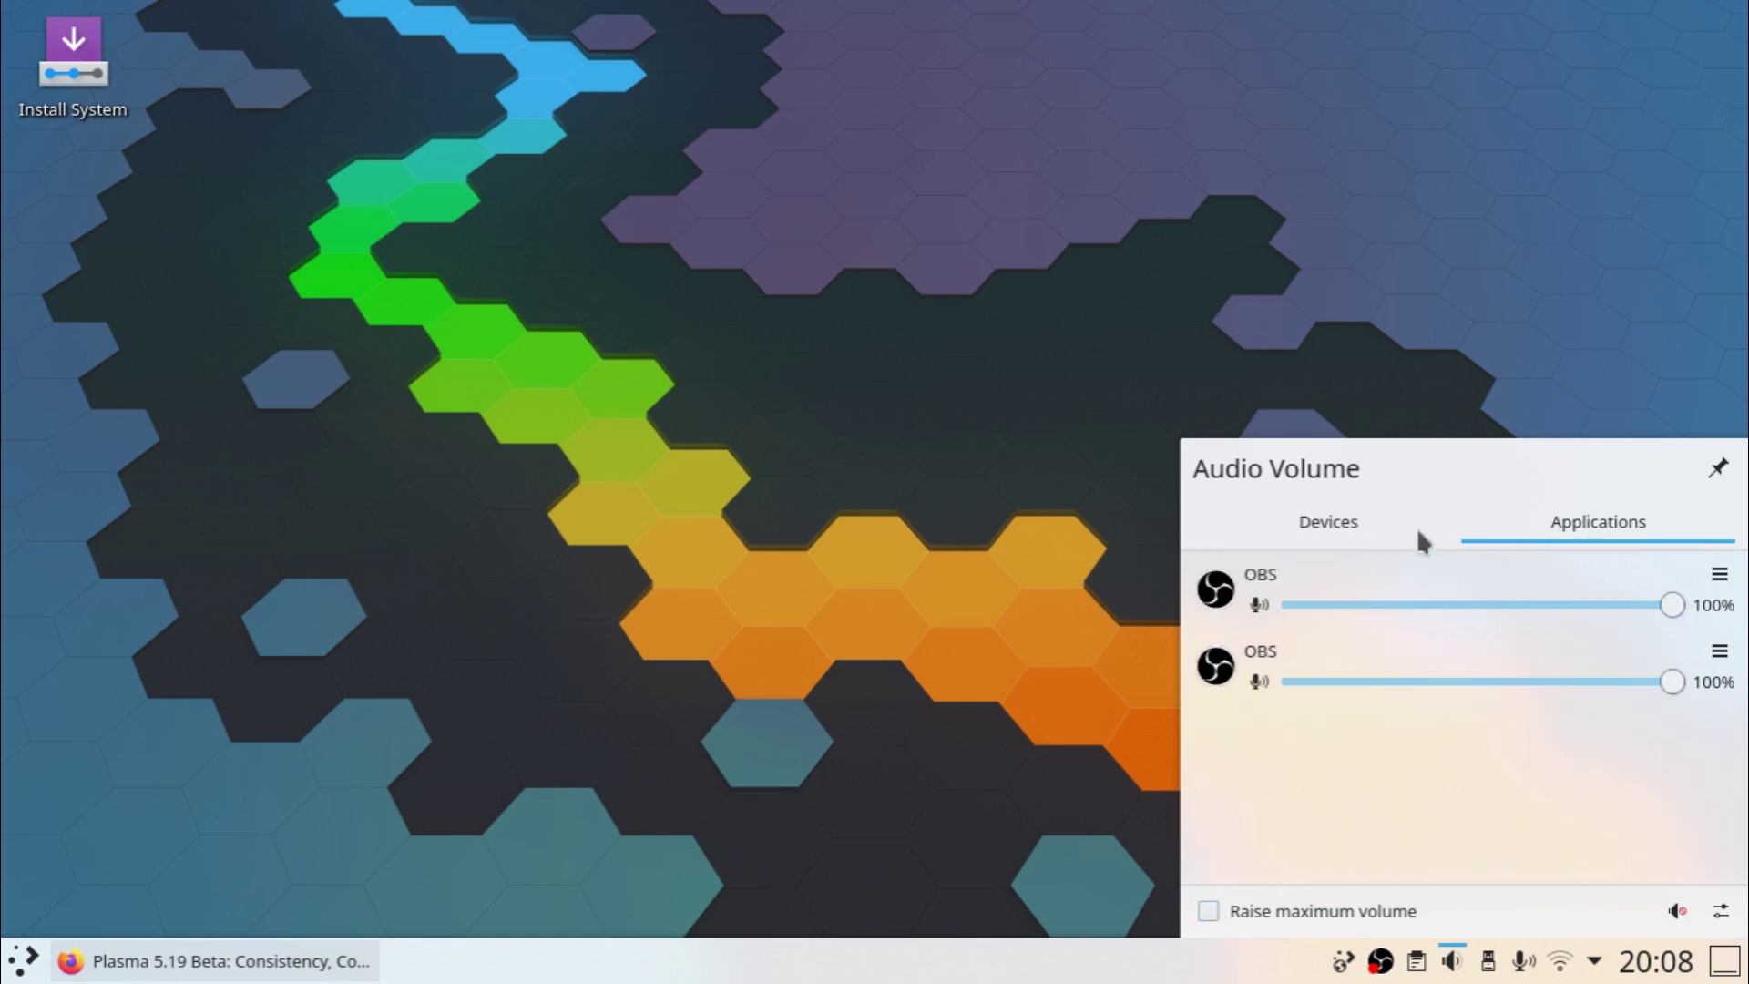
{"action": "left_click", "coordinate": [1385, 533]}
Open the Audio Volume configuration, move its window nearer the middle and view the Audio and Keyboard Shortcuts pages
{"action": "right_click", "coordinate": [1452, 960]}
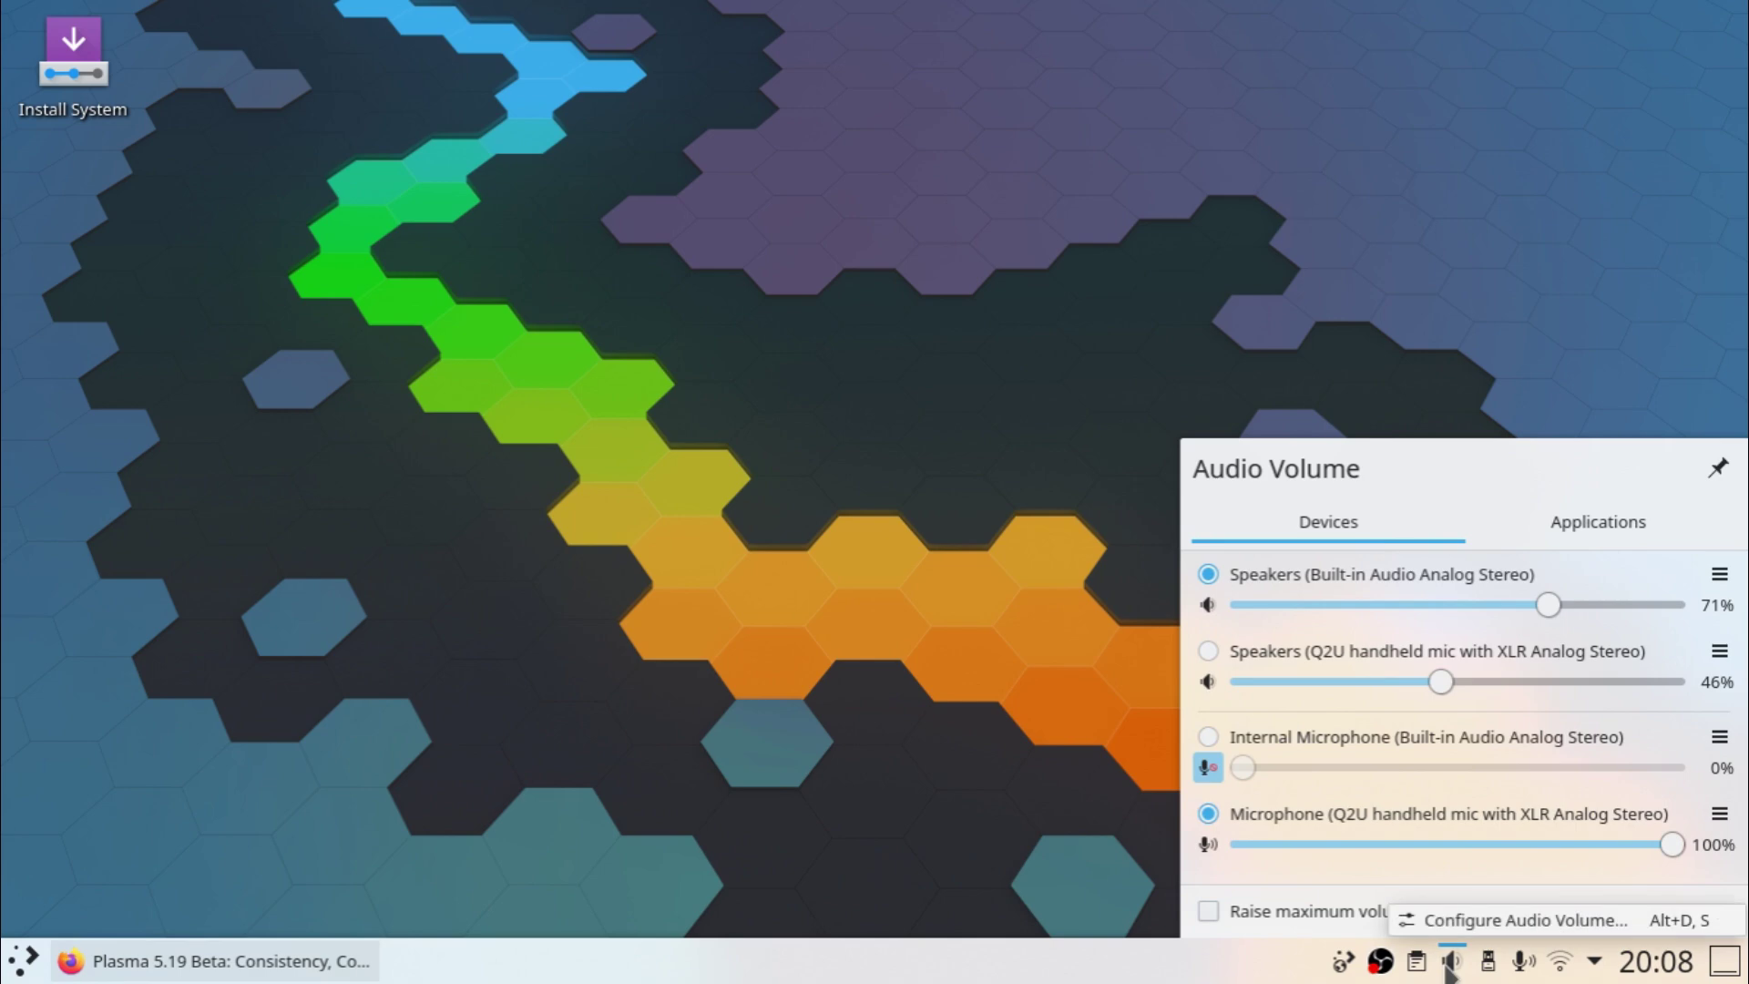
{"action": "left_click", "coordinate": [1457, 920]}
{"action": "left_click_drag", "start_coordinate": [359, 30], "coordinate": [749, 141]}
{"action": "left_click", "coordinate": [462, 292]}
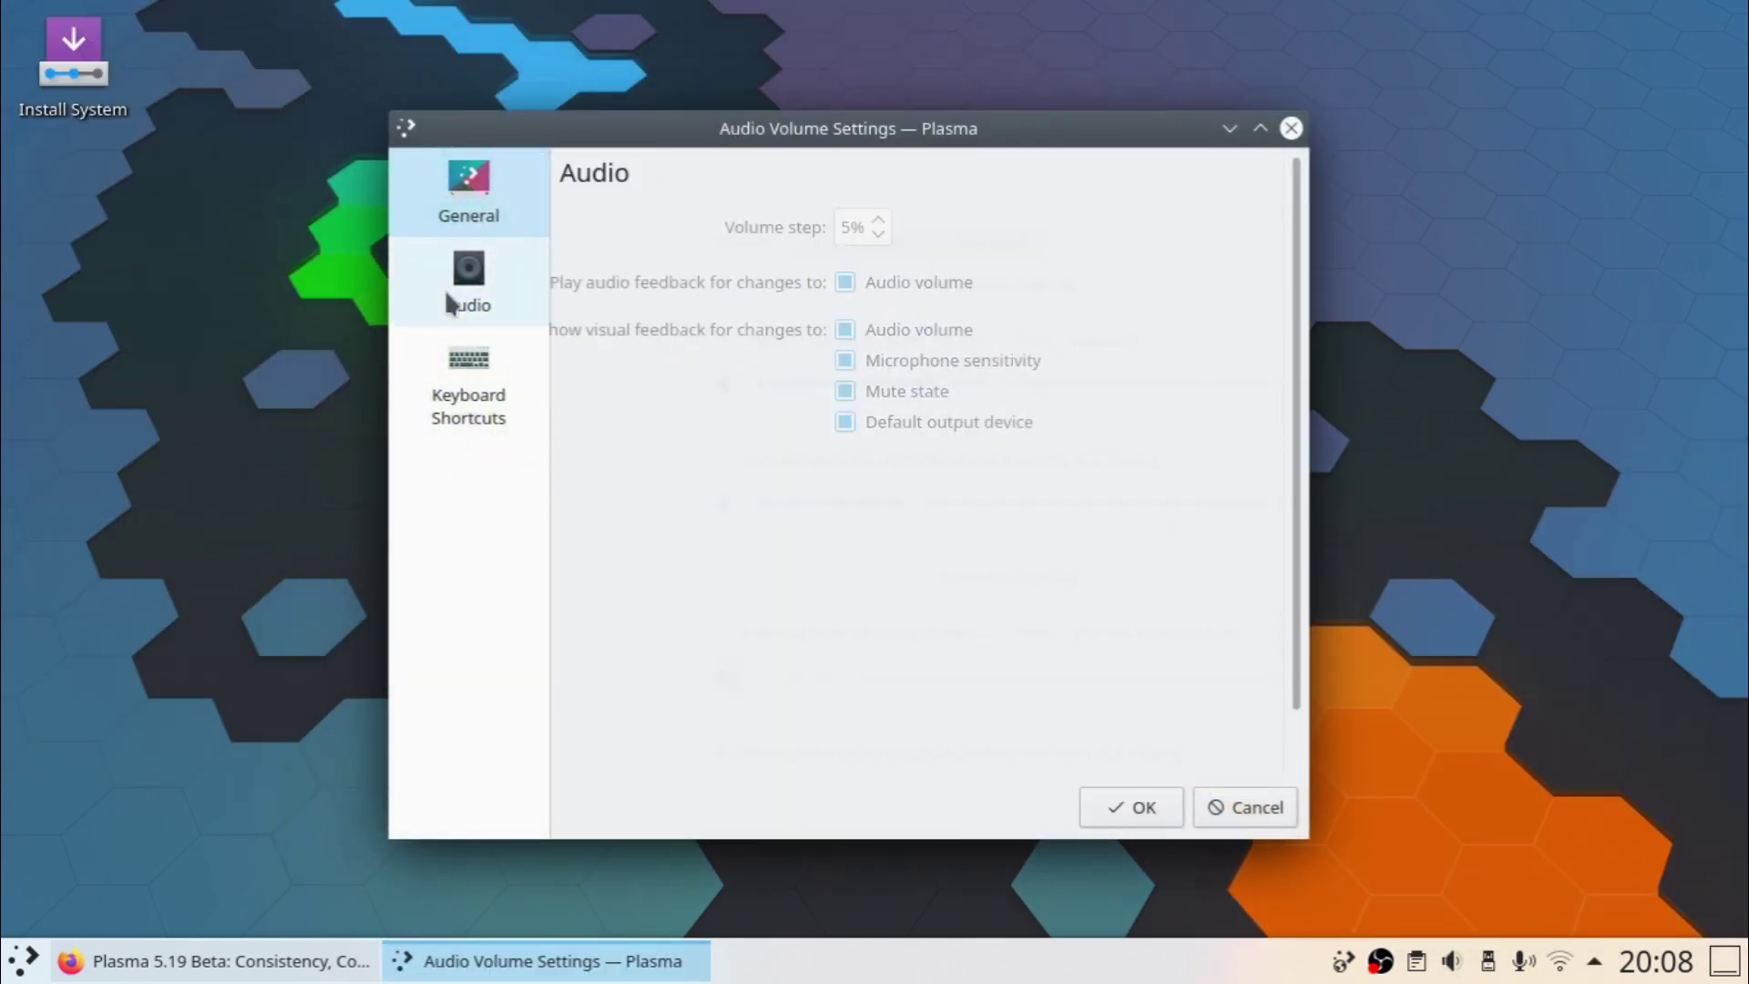
{"action": "left_click", "coordinate": [460, 417]}
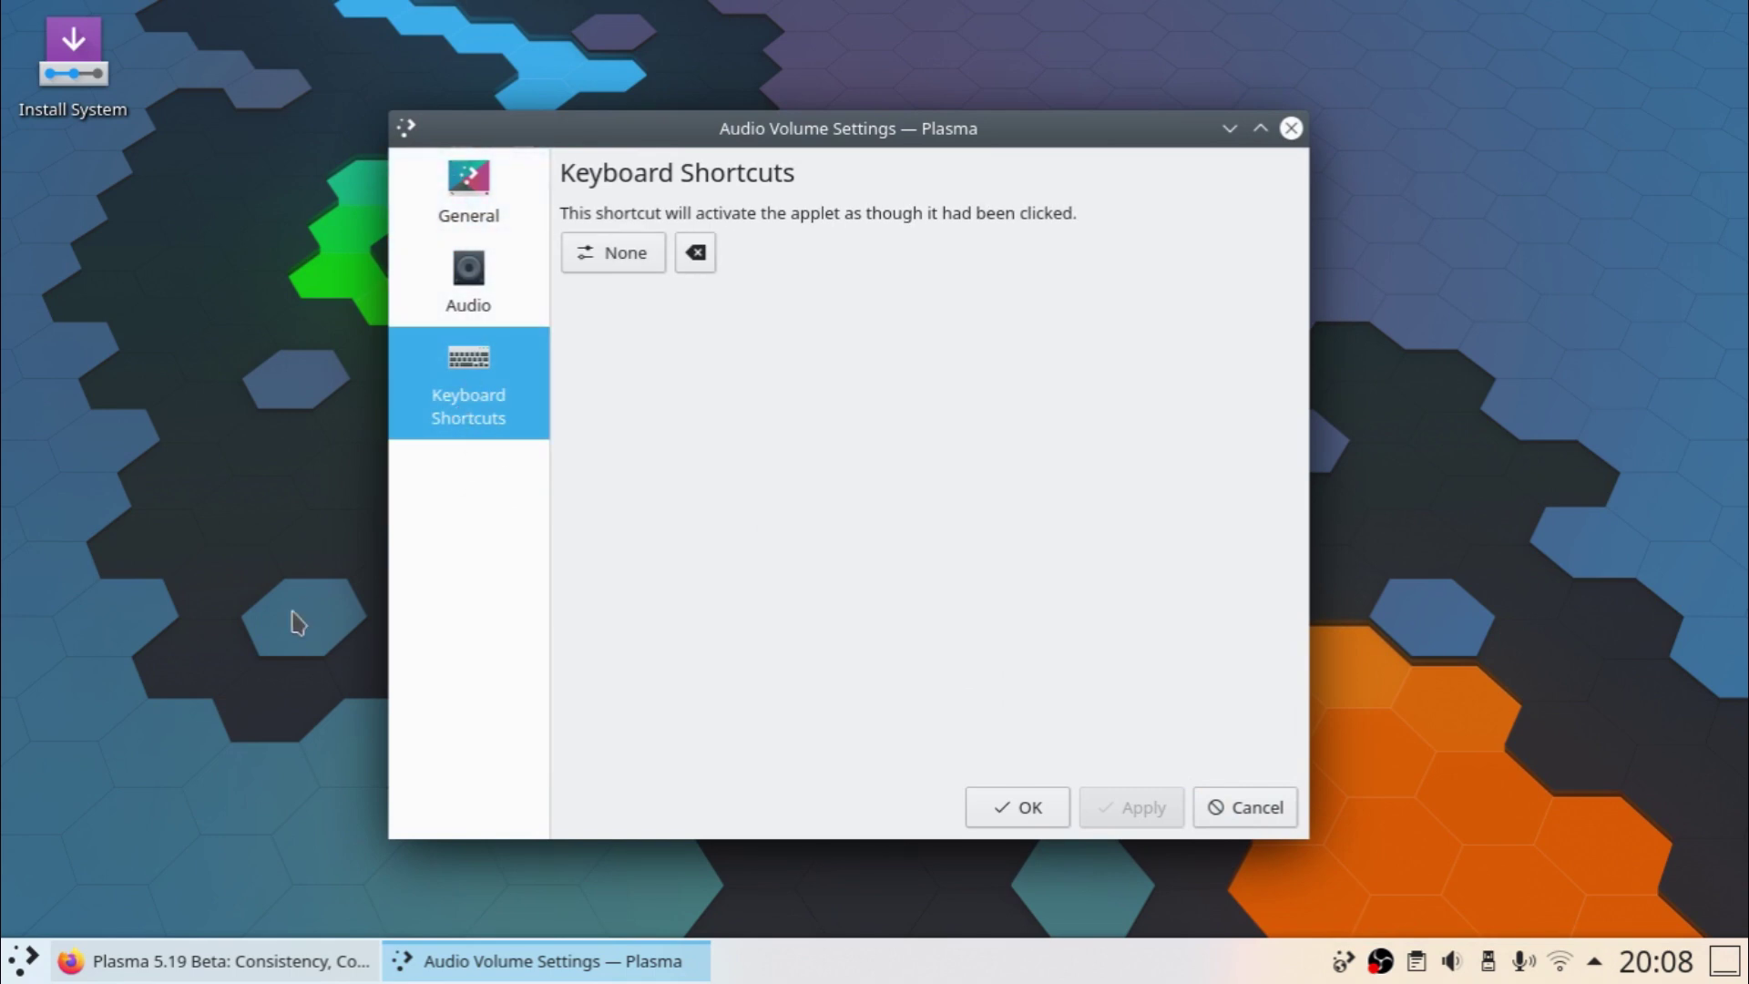
Open the desktop configuration, move its window nearer the middle and view the Mouse Actions, Location and Icons pages
{"action": "right_click", "coordinate": [214, 581]}
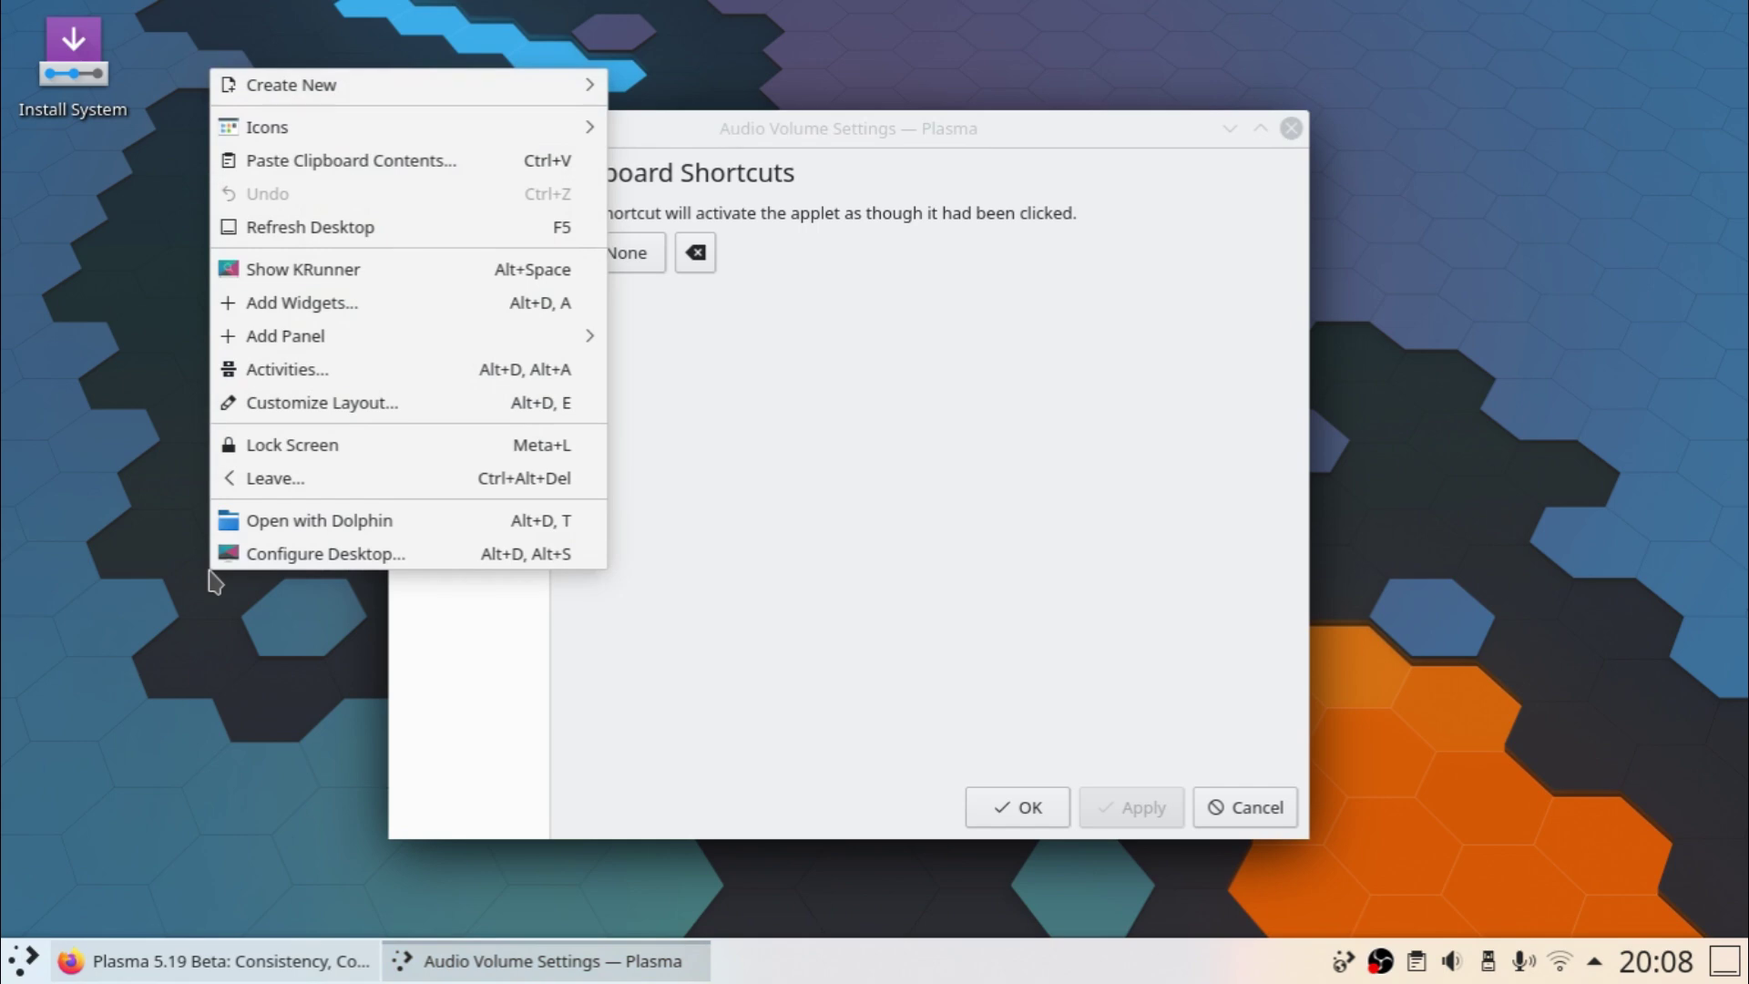
{"action": "left_click", "coordinate": [263, 554]}
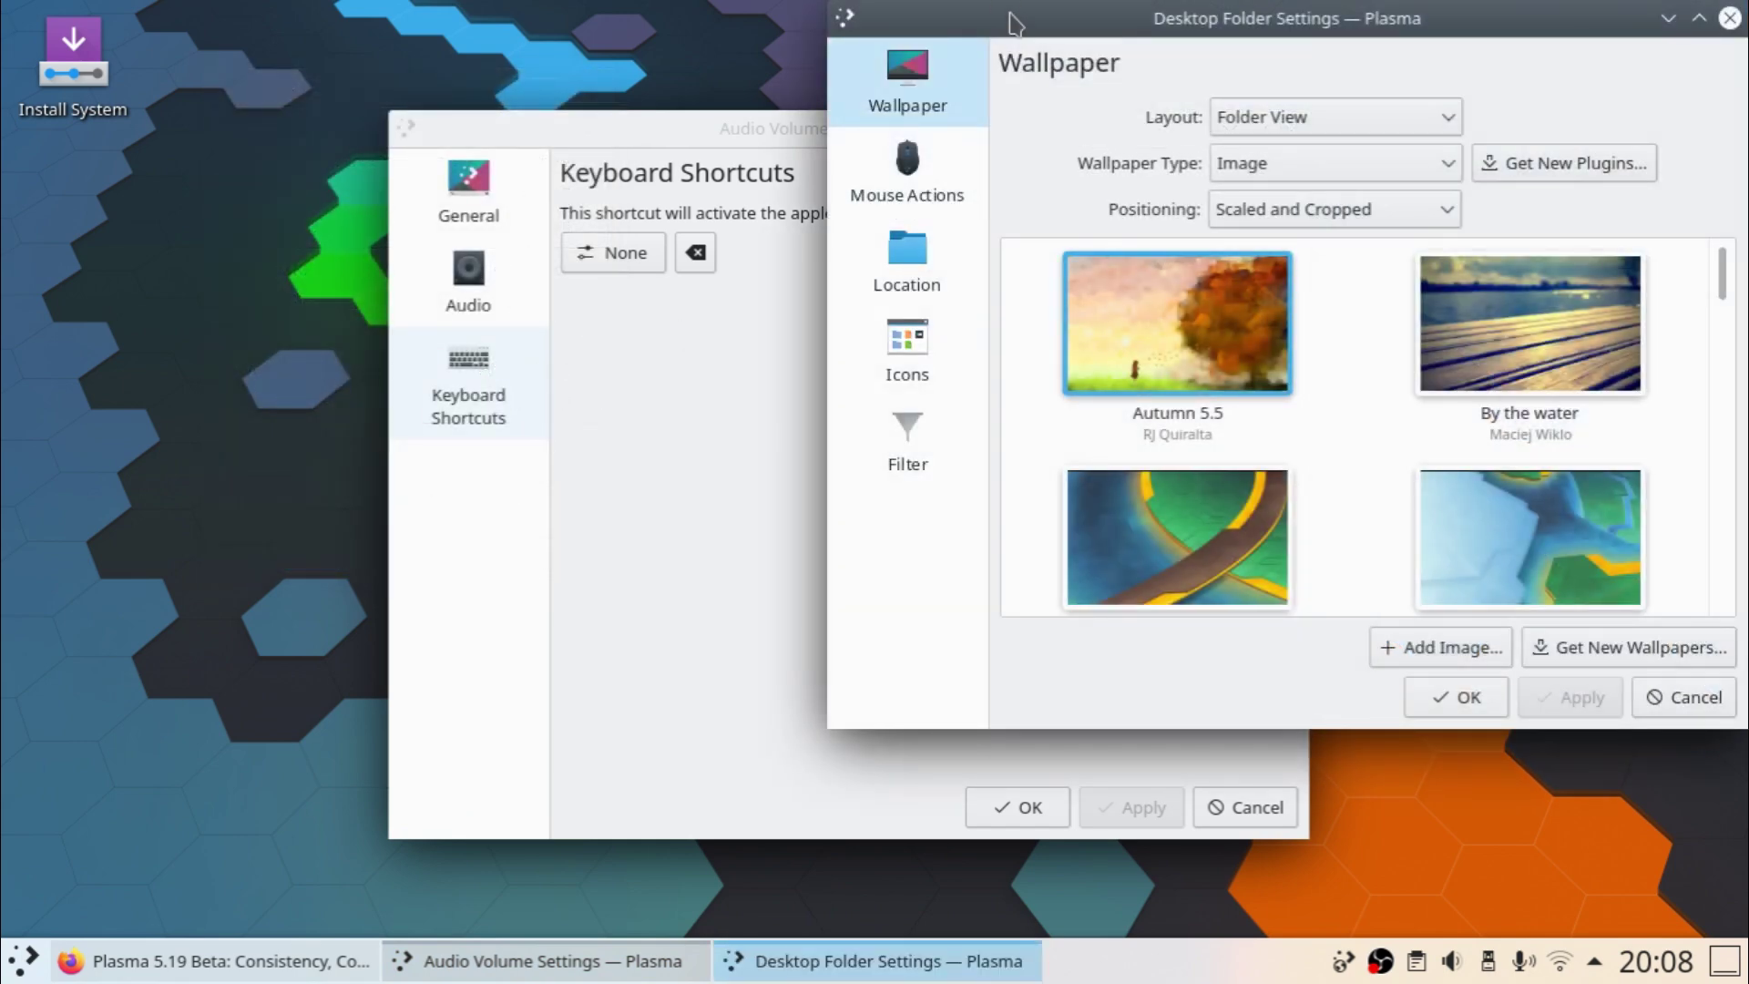
{"action": "left_click_drag", "start_coordinate": [1031, 23], "coordinate": [930, 160]}
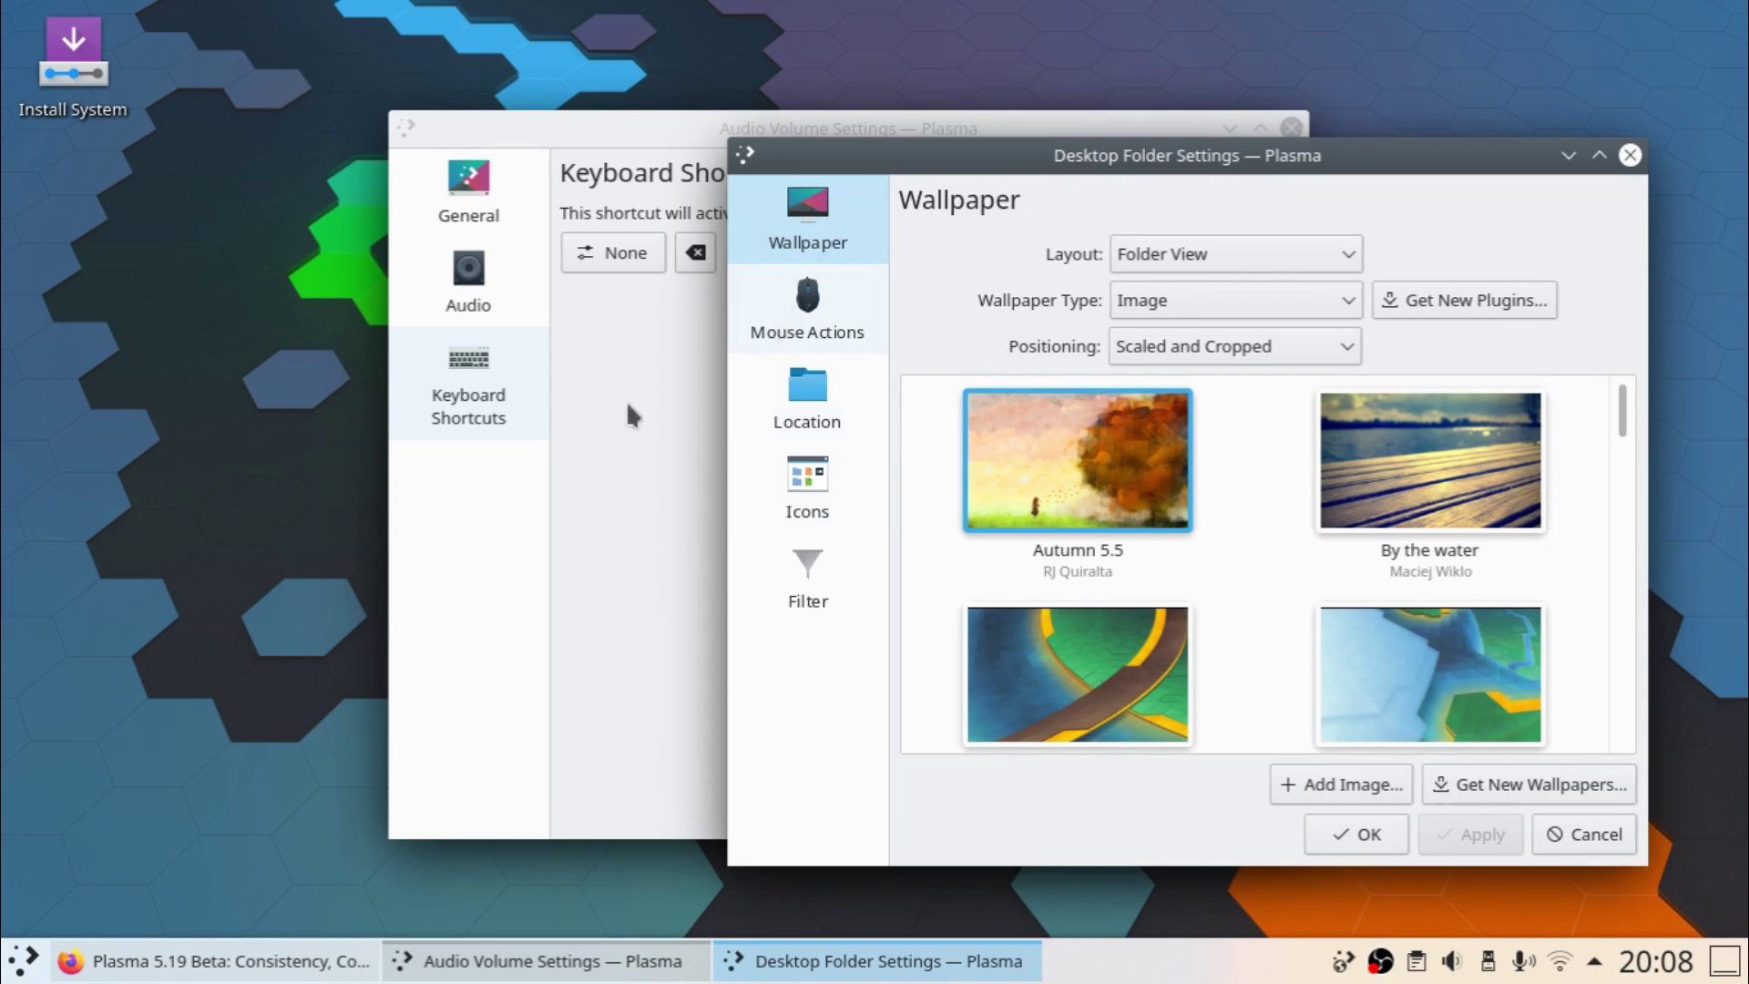
{"action": "left_click", "coordinate": [801, 315]}
{"action": "left_click", "coordinate": [806, 392]}
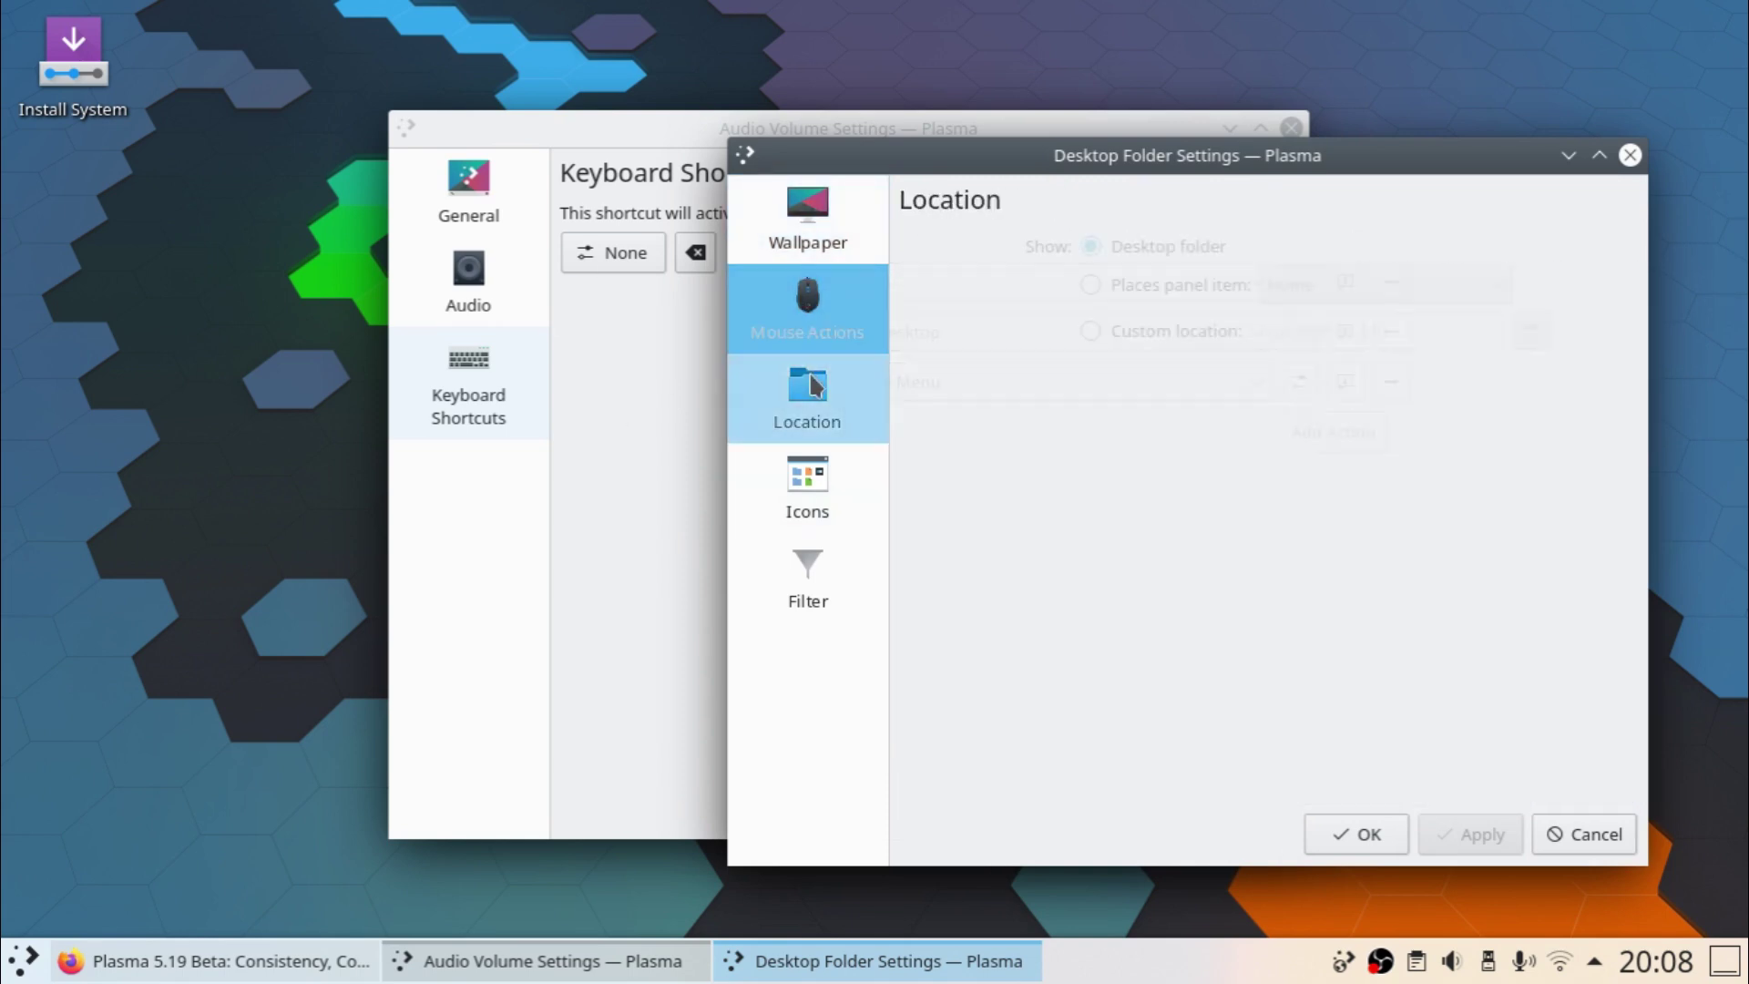
{"action": "left_click", "coordinate": [806, 478]}
Close the Audio Volume settings, centre the desktop settings window and close it too
{"action": "left_click", "coordinate": [577, 128]}
{"action": "left_click", "coordinate": [1289, 129]}
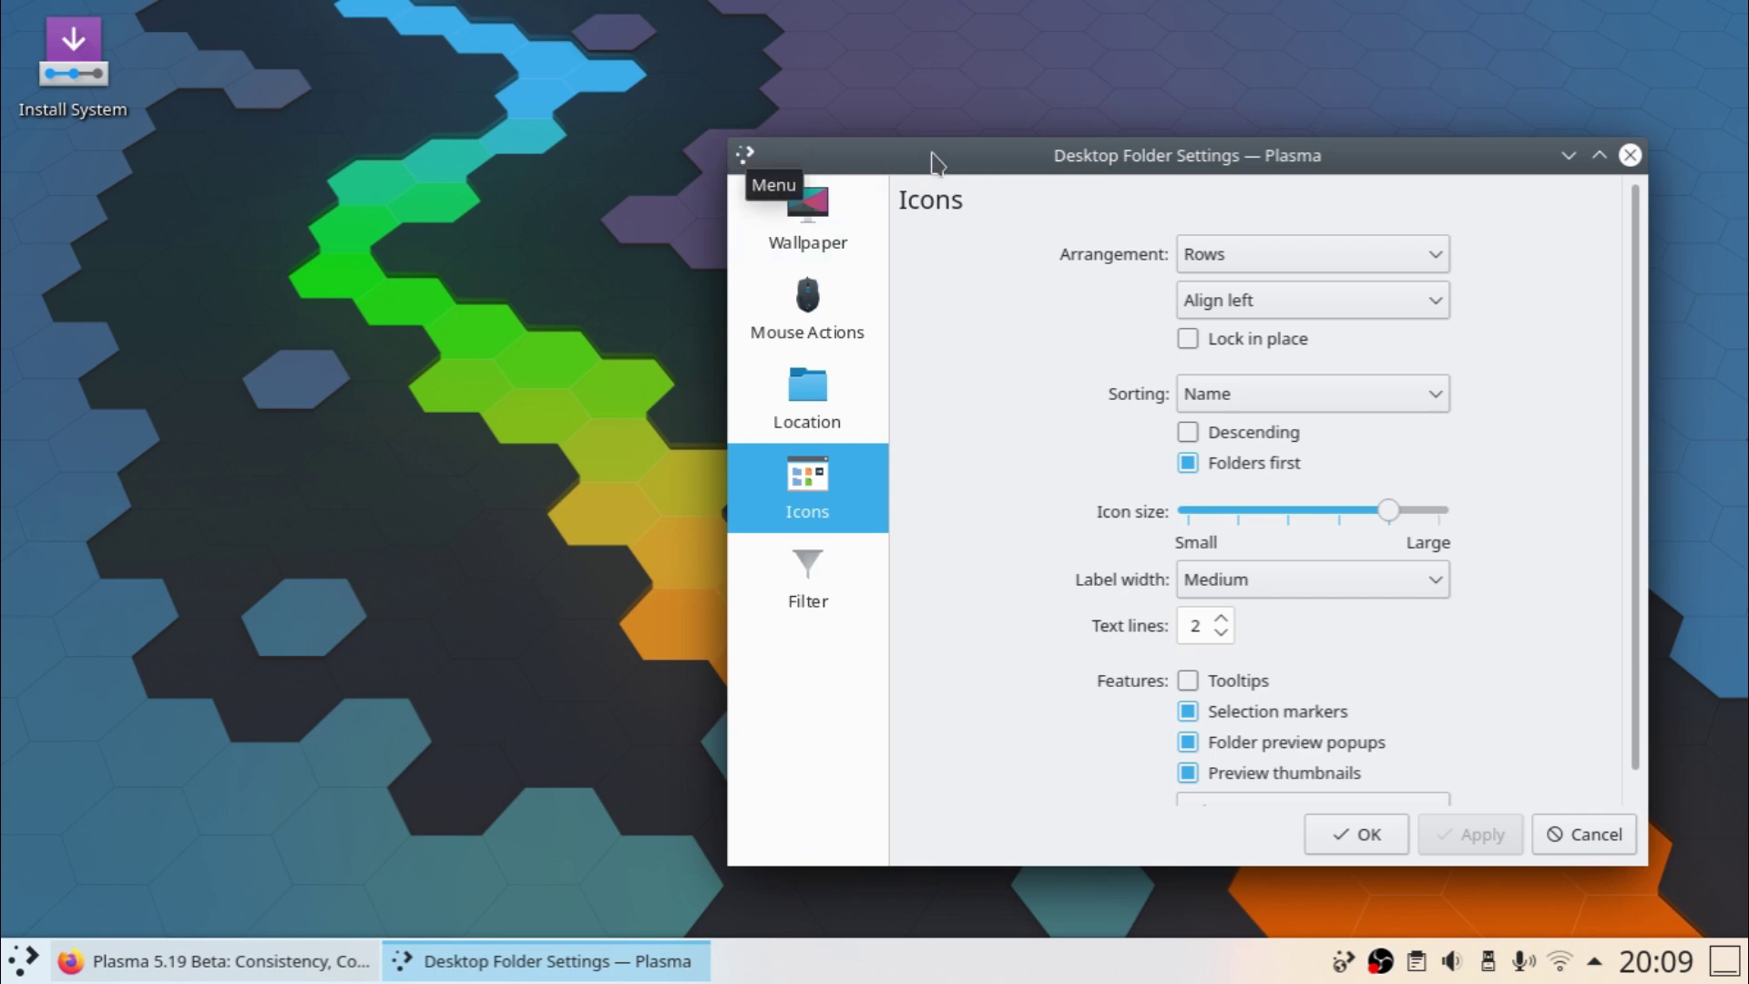
{"action": "left_click_drag", "start_coordinate": [1003, 151], "coordinate": [802, 167]}
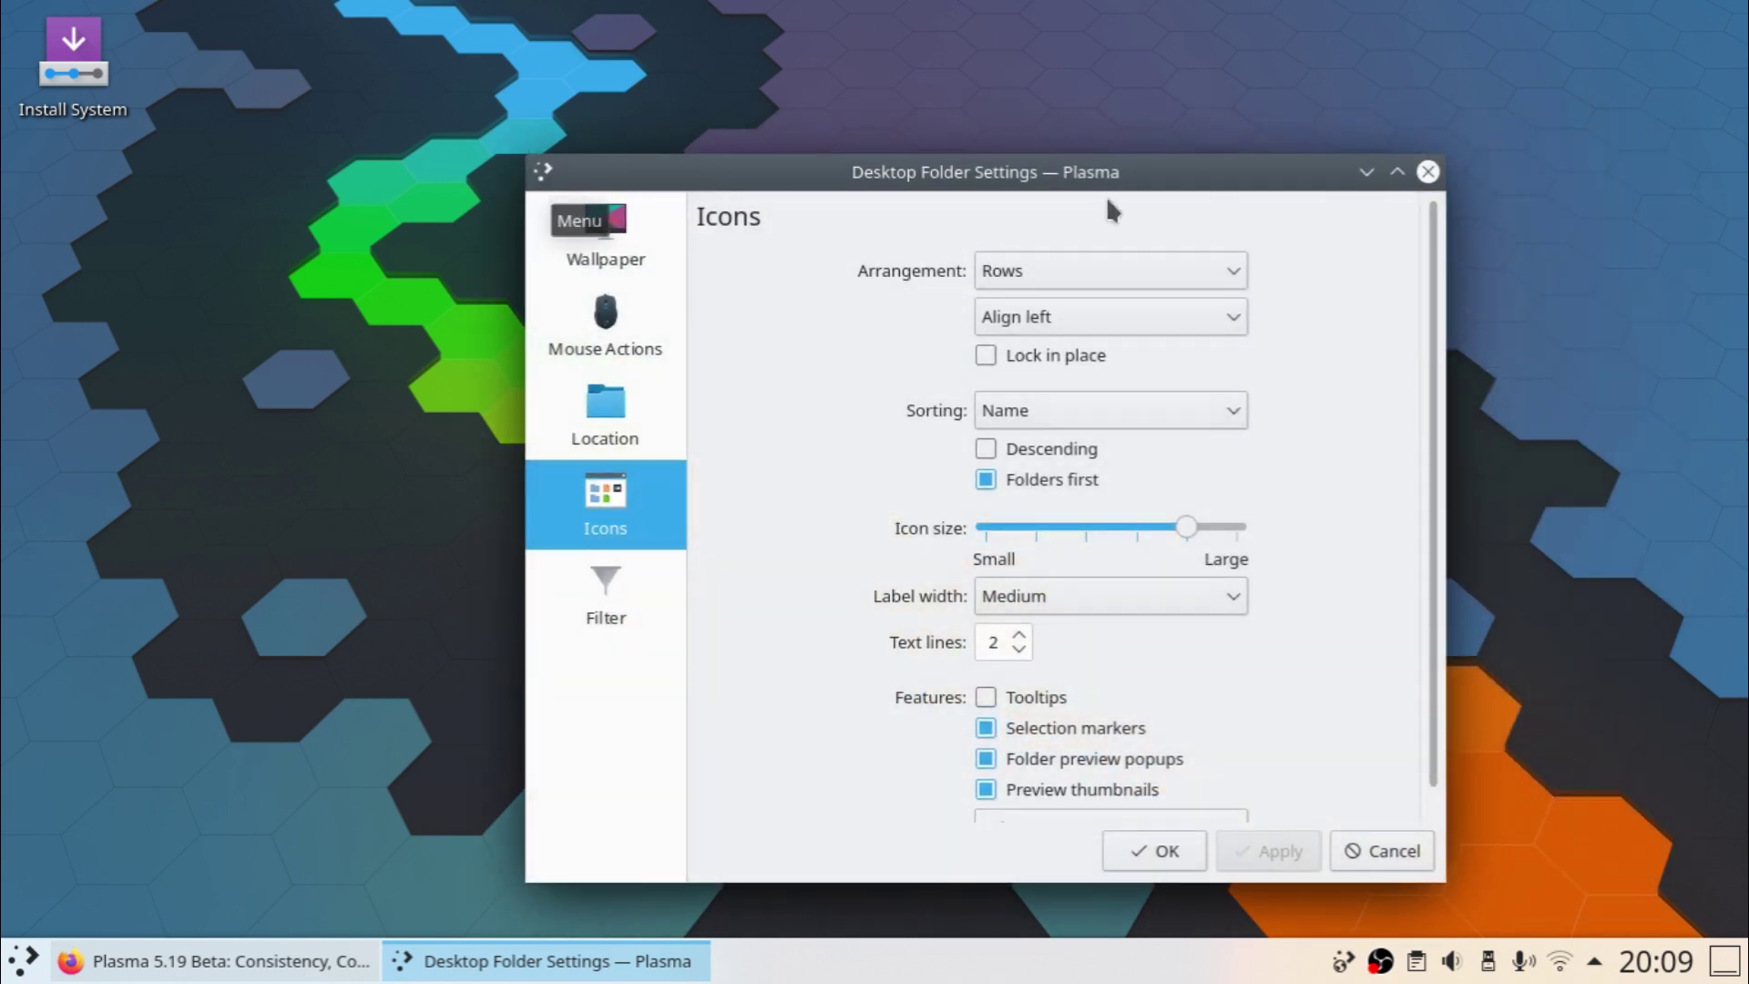
{"action": "left_click", "coordinate": [1427, 171]}
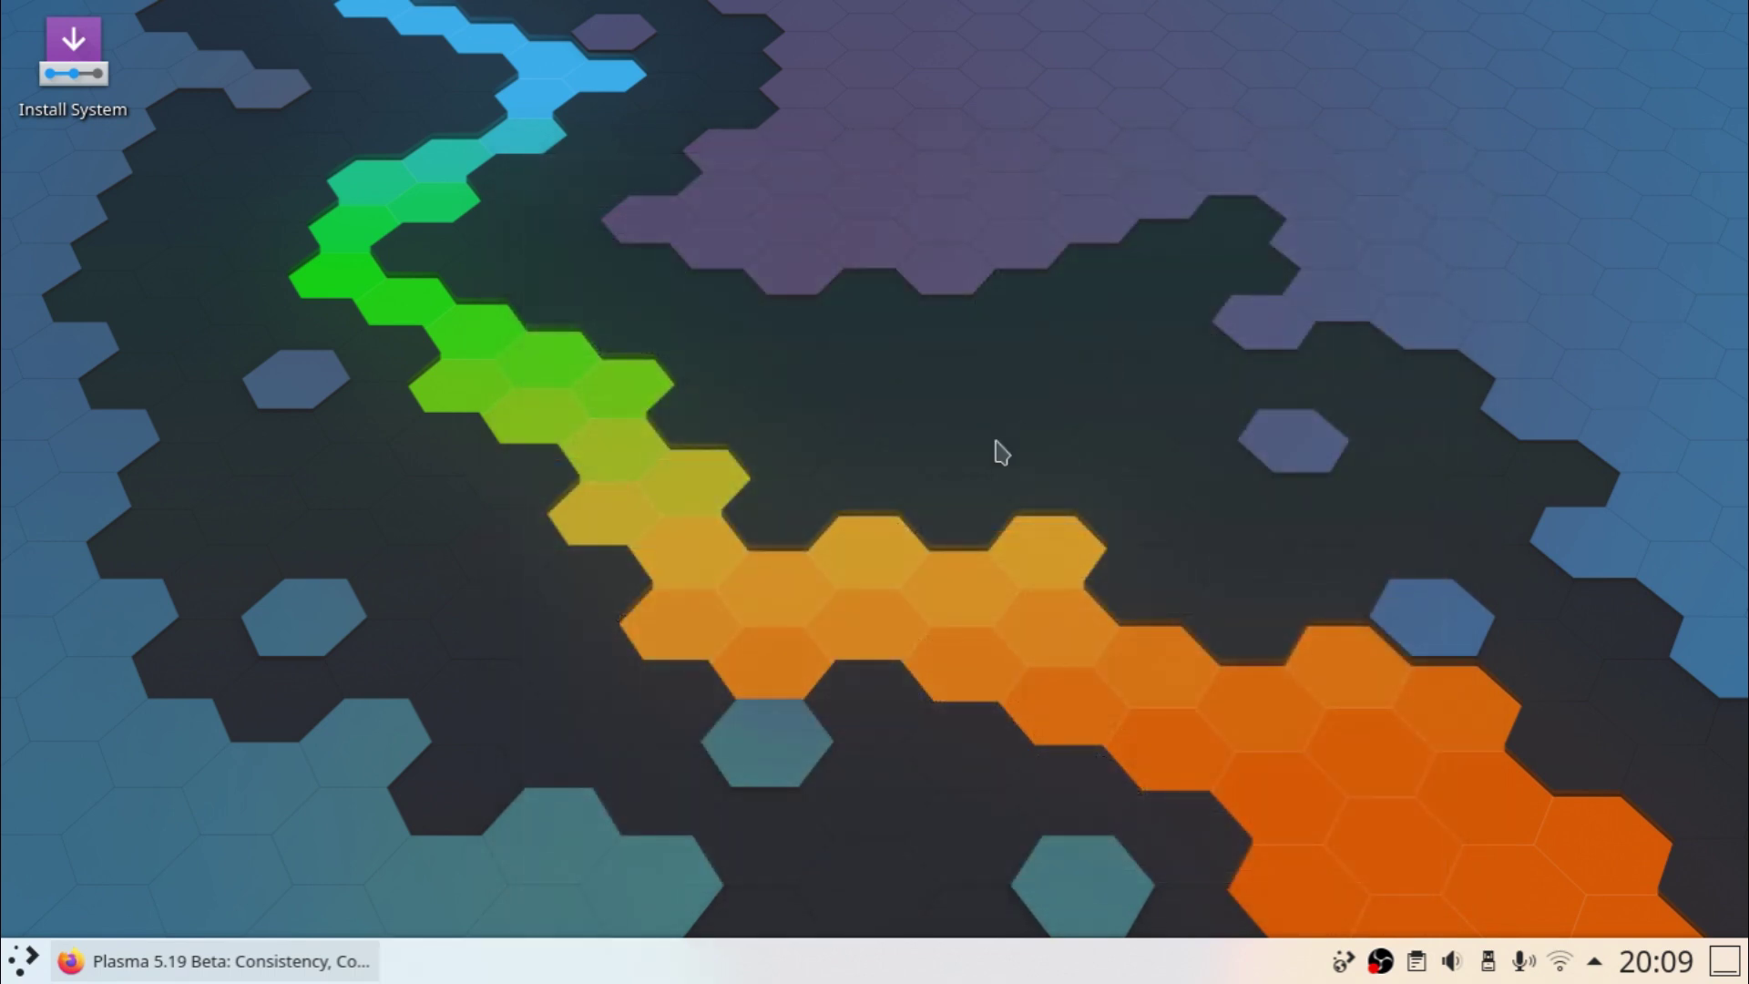
Open the widget explorer and add the Analog Clock widget to the desktop
{"action": "right_click", "coordinate": [649, 387]}
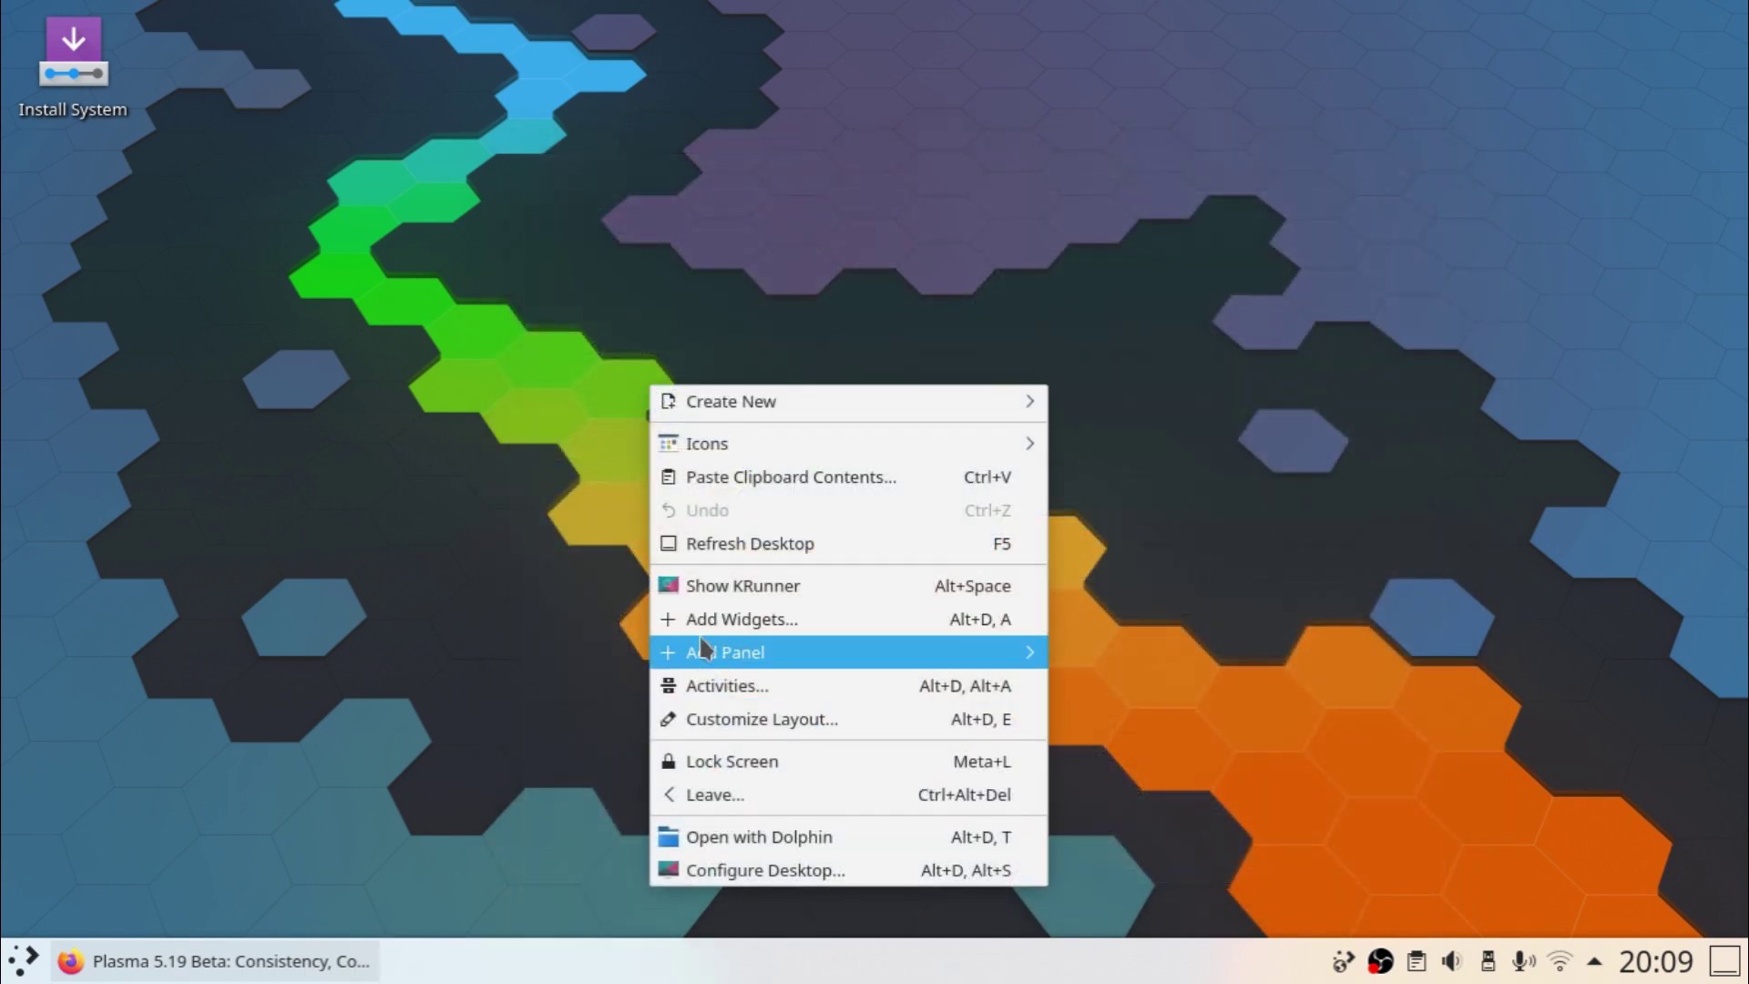
{"action": "left_click", "coordinate": [685, 616]}
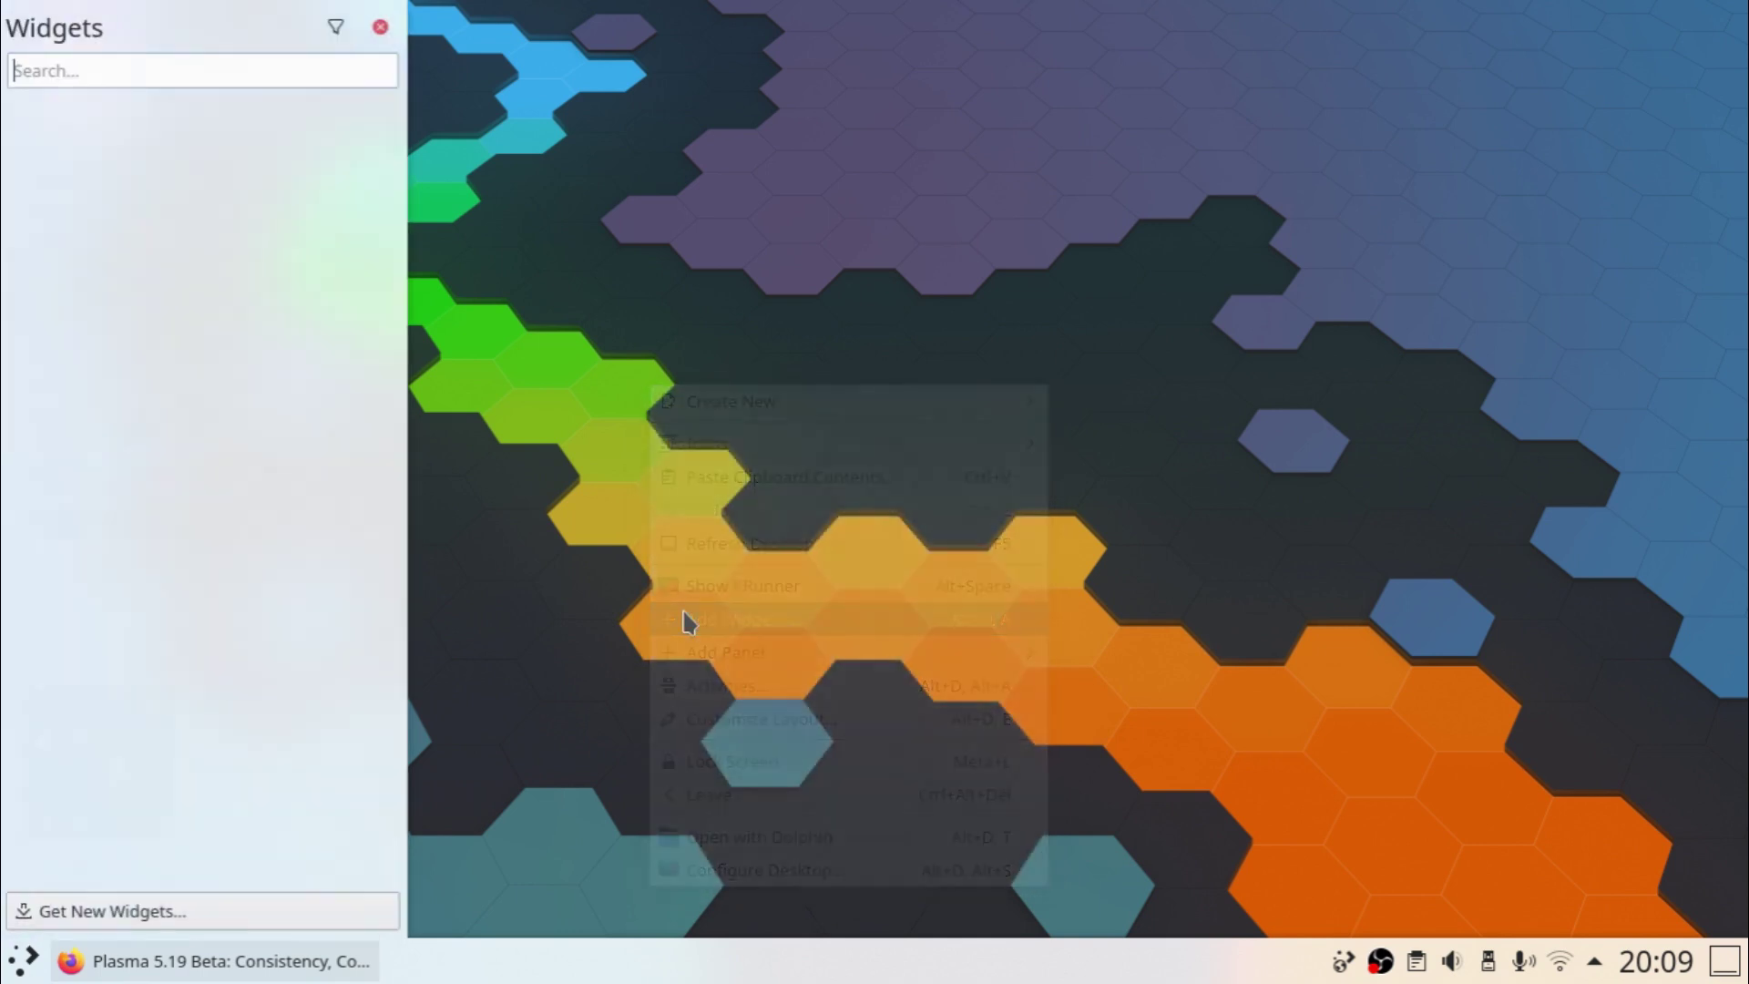
{"action": "left_click_drag", "start_coordinate": [276, 533], "coordinate": [612, 499]}
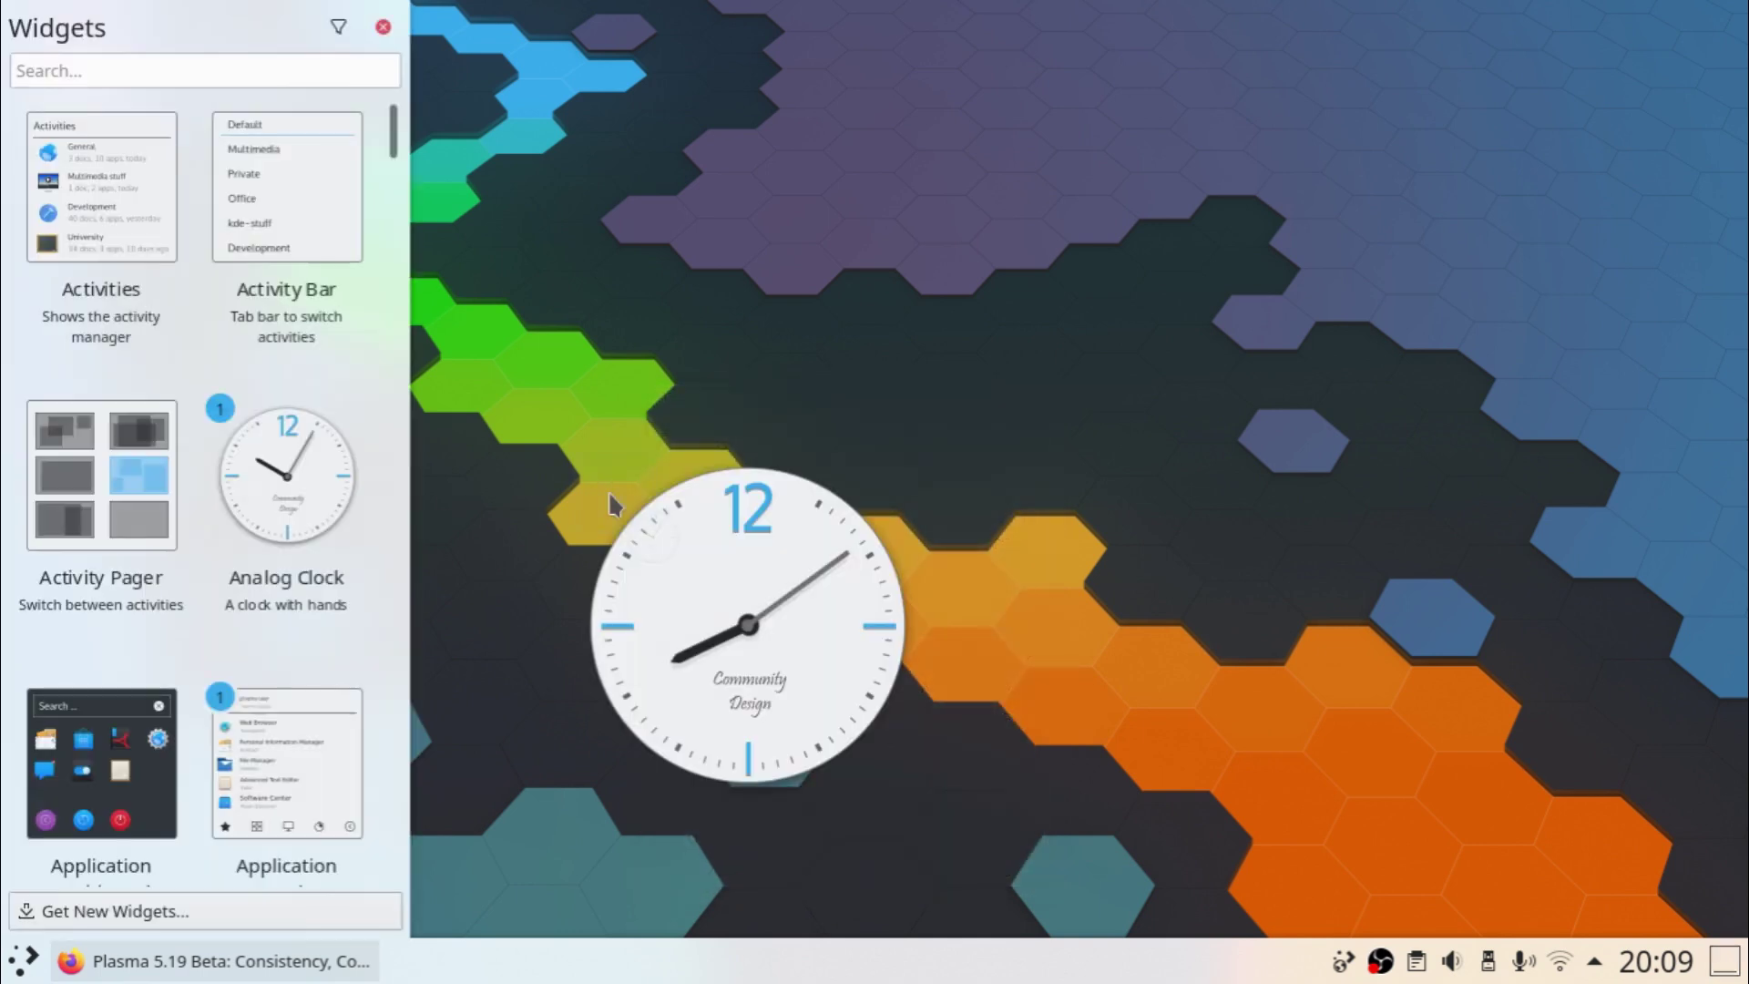
Remove the Analog Clock widget from the desktop and close the widget explorer
{"action": "right_click", "coordinate": [663, 521]}
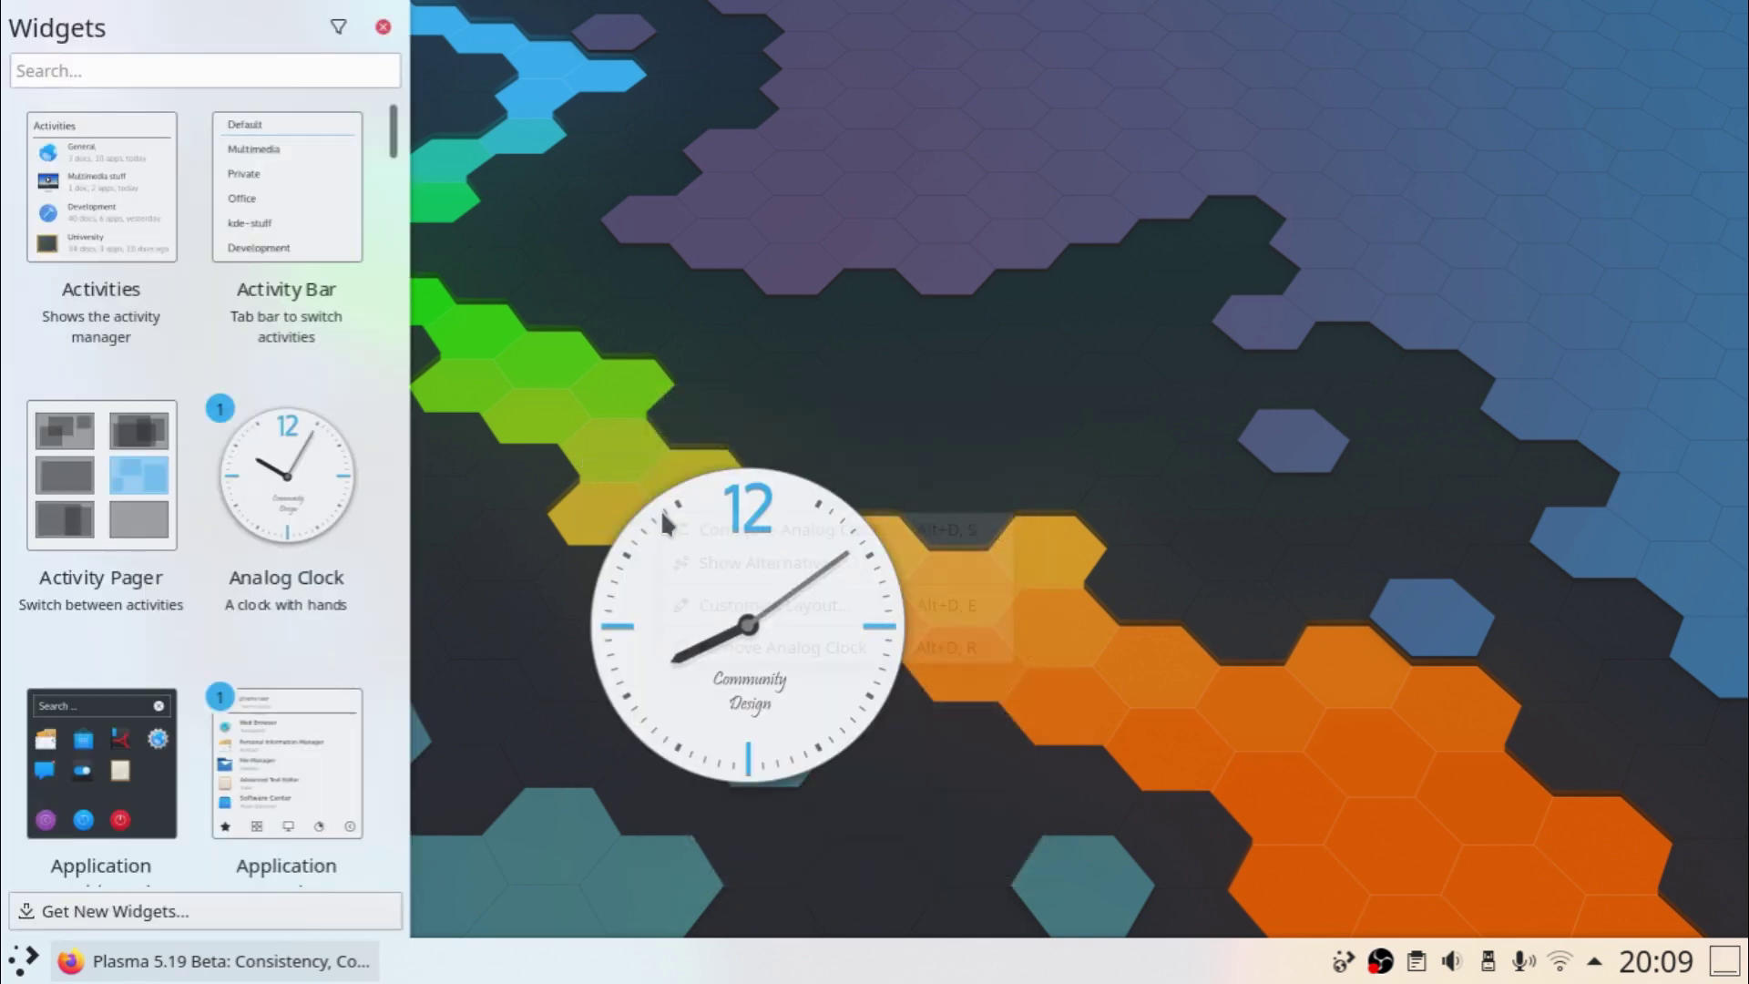
{"action": "left_click", "coordinate": [729, 650]}
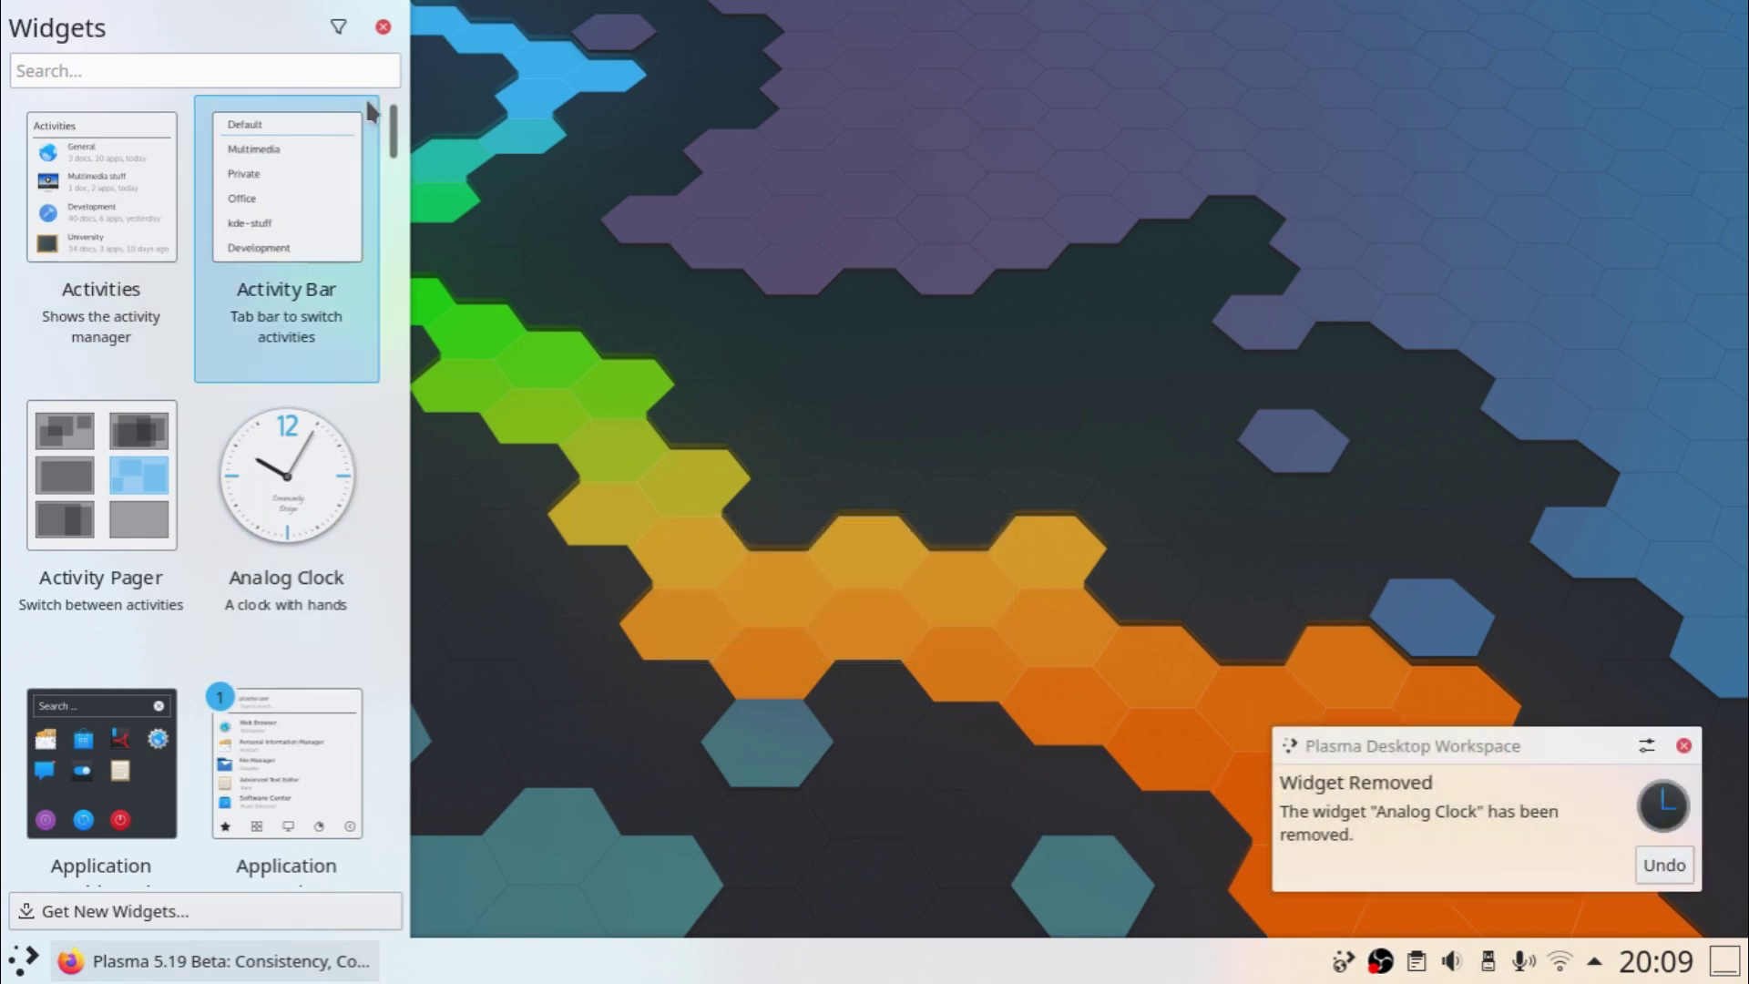
{"action": "left_click", "coordinate": [382, 26]}
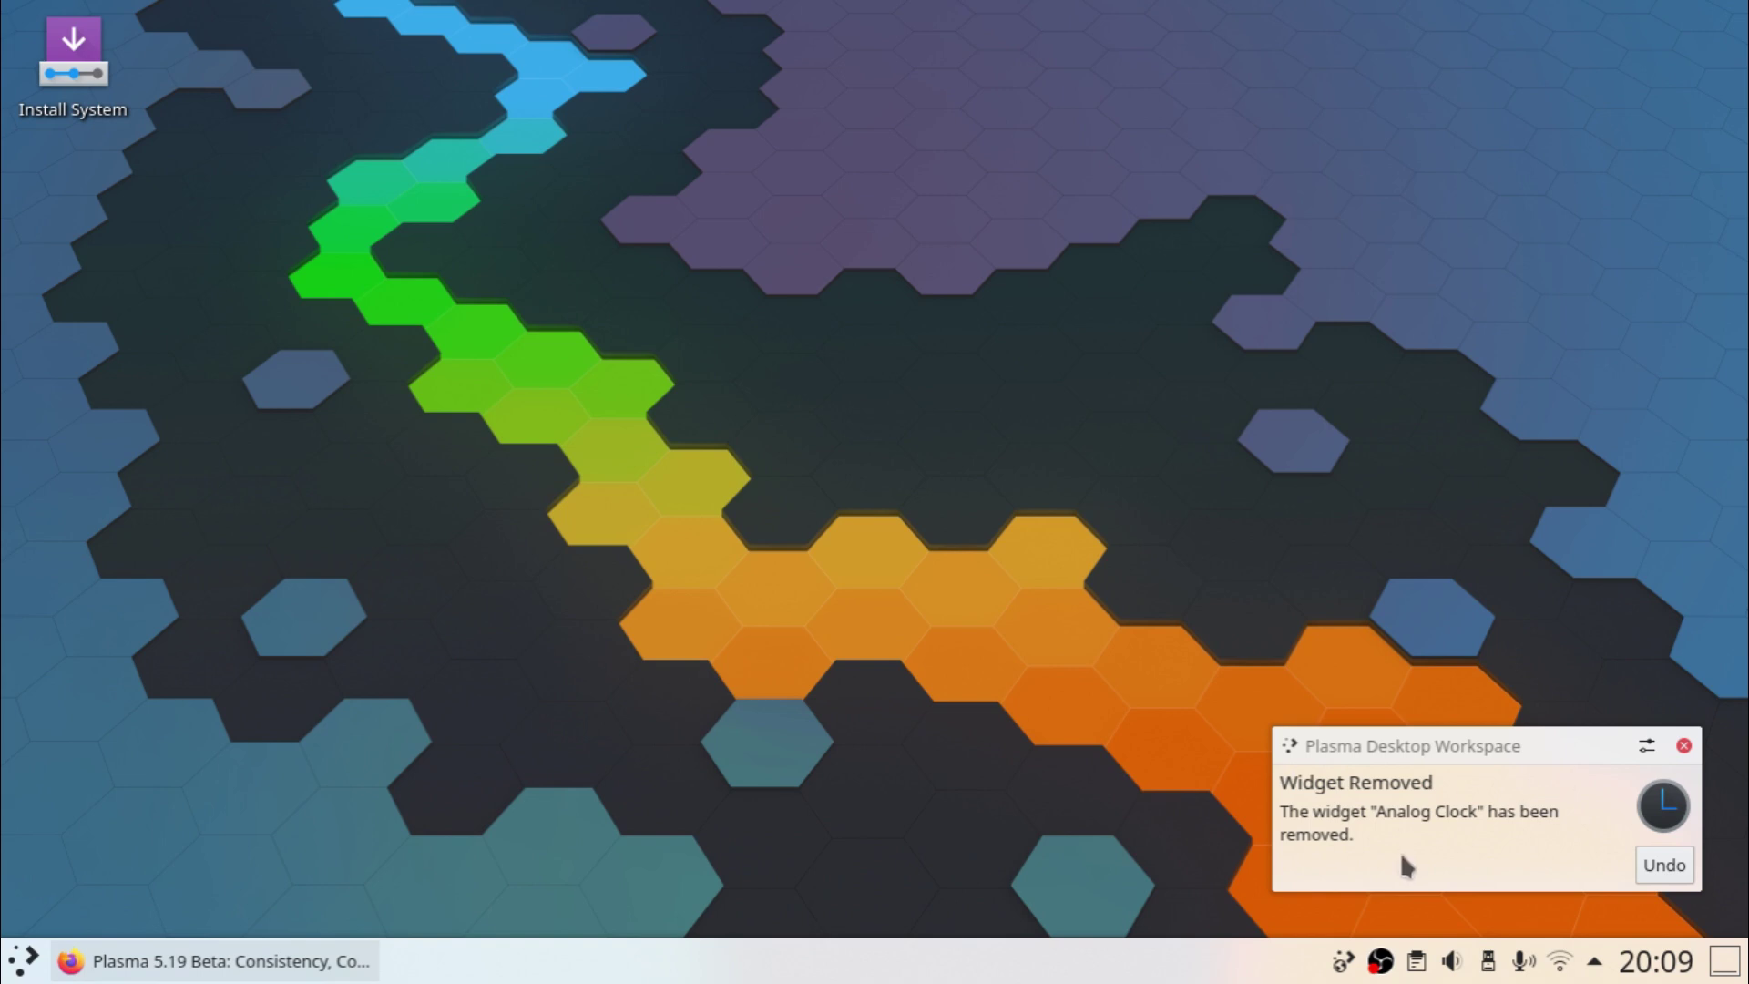
Undo the widget removal, remove the Analog Clock from the desktop again and dismiss the notification
{"action": "left_click", "coordinate": [1667, 875]}
{"action": "right_click", "coordinate": [779, 660]}
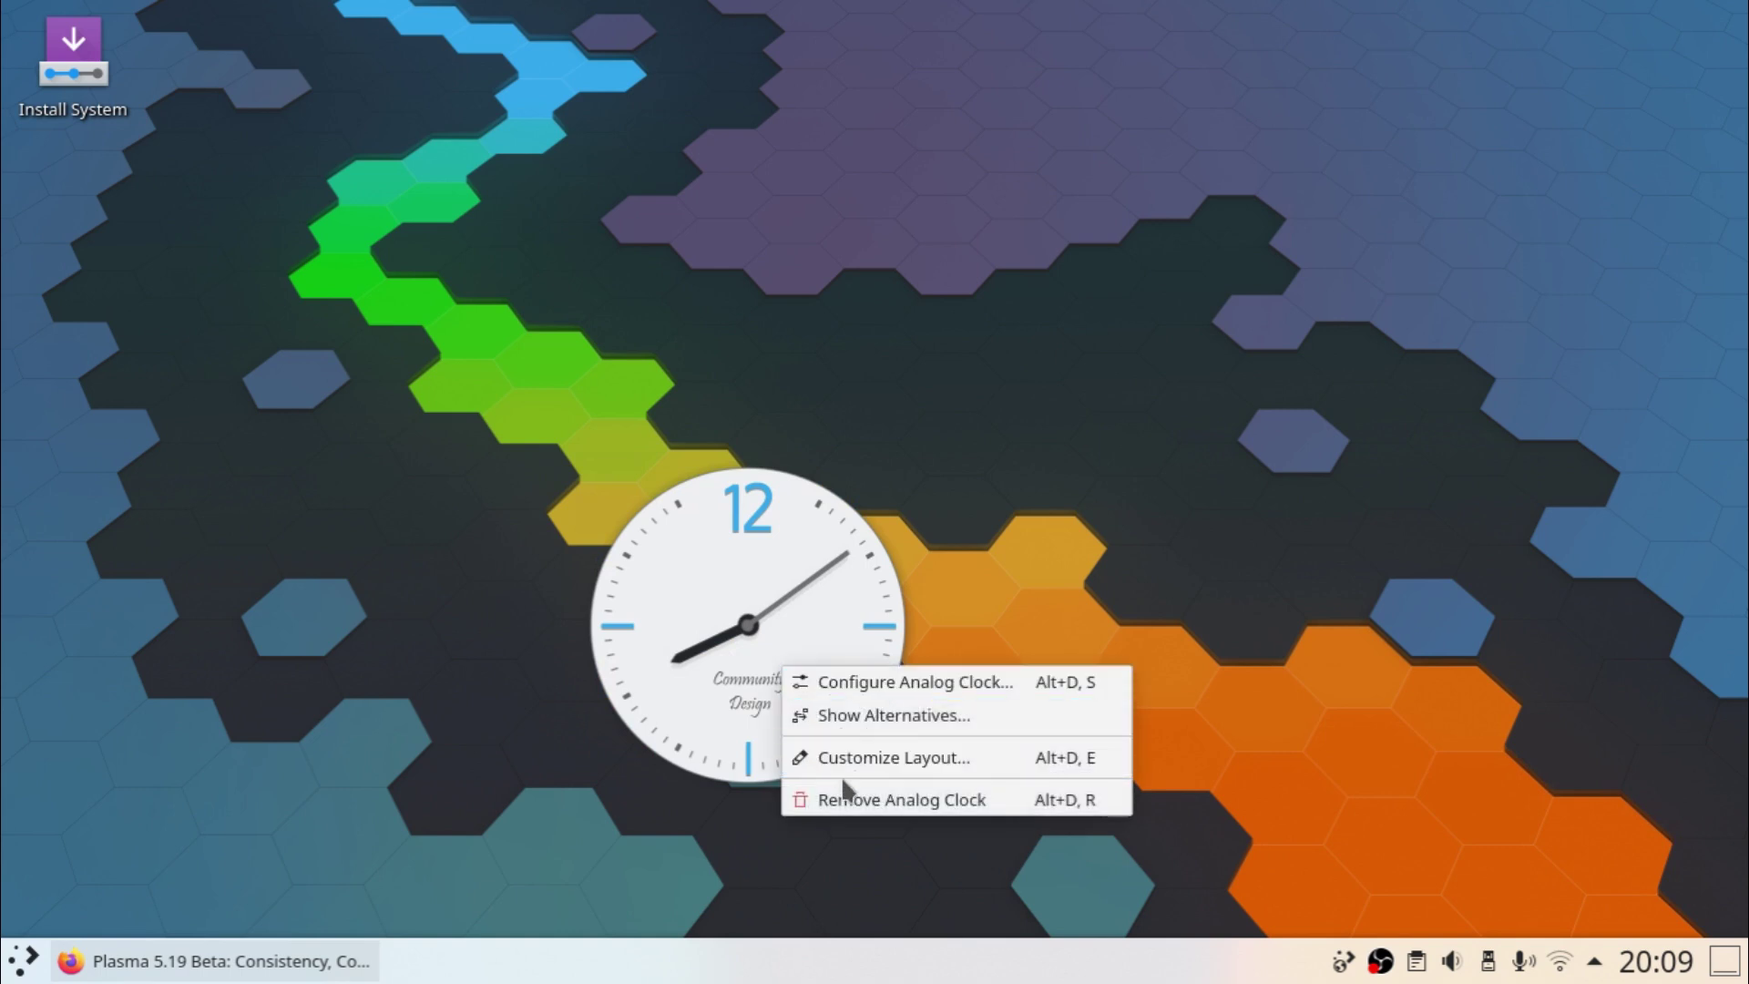
{"action": "left_click", "coordinate": [842, 795]}
{"action": "left_click", "coordinate": [1687, 750]}
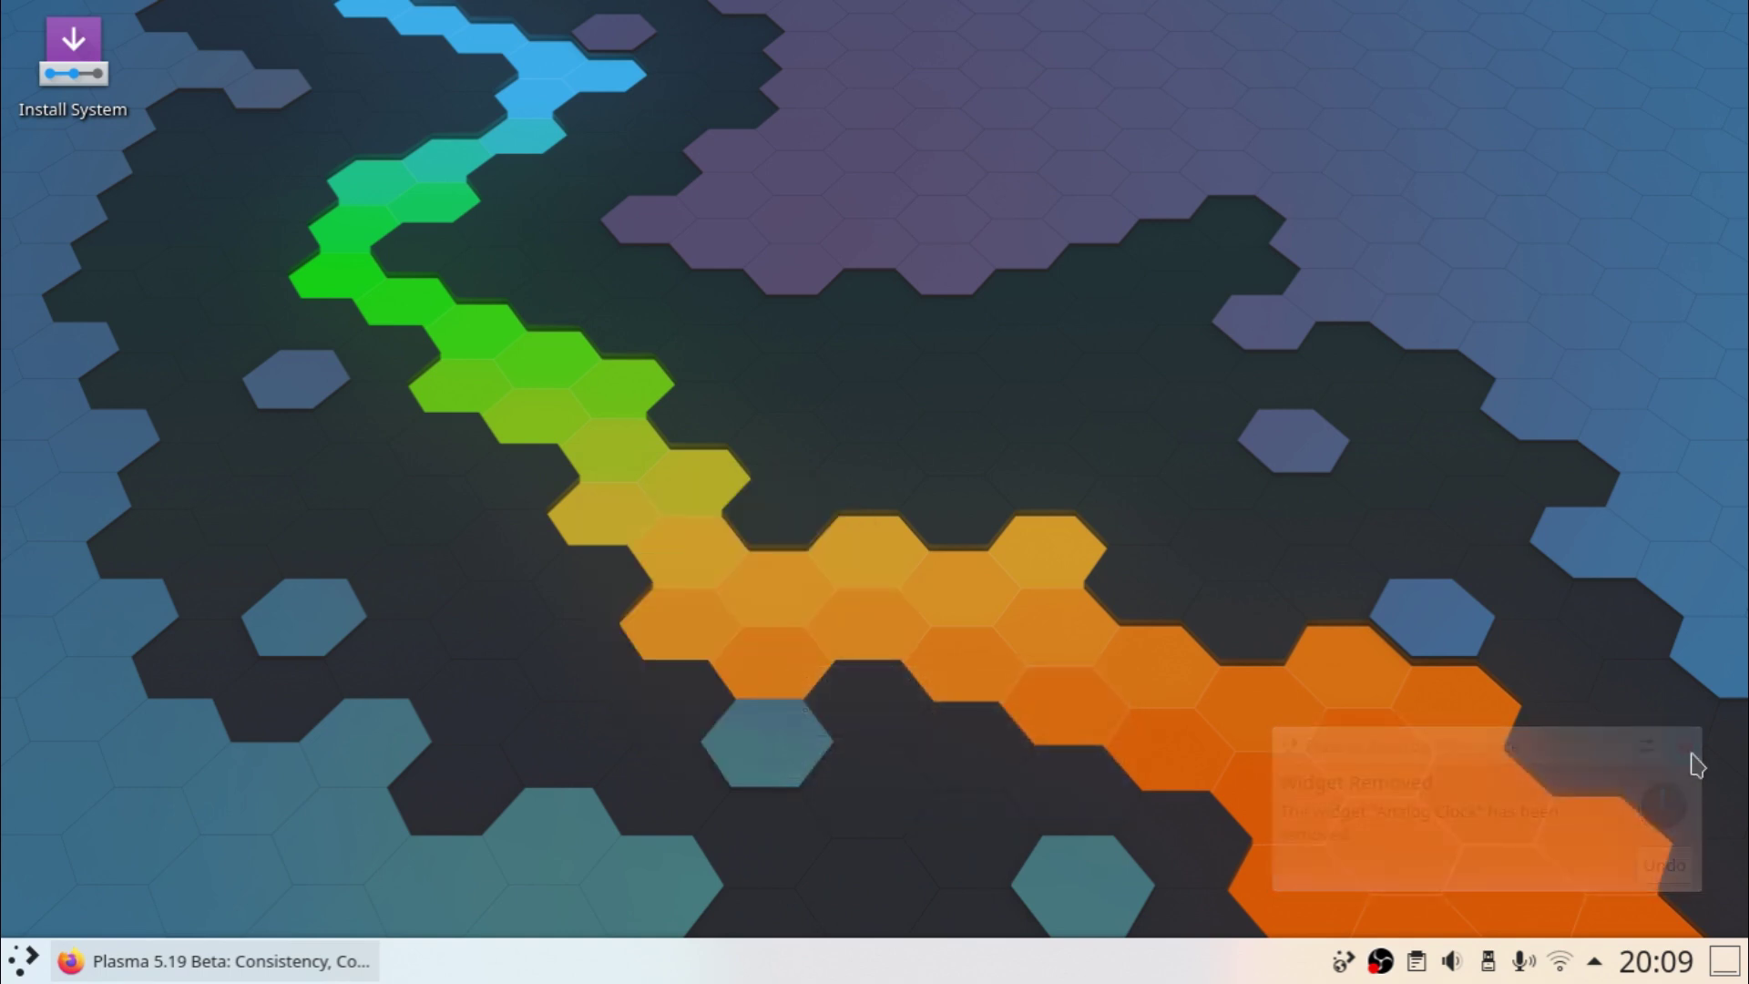
Expand the hidden system tray items, view the Notifications, Vaults and KDE Connect applets, and close the popup
{"action": "left_click", "coordinate": [1595, 961]}
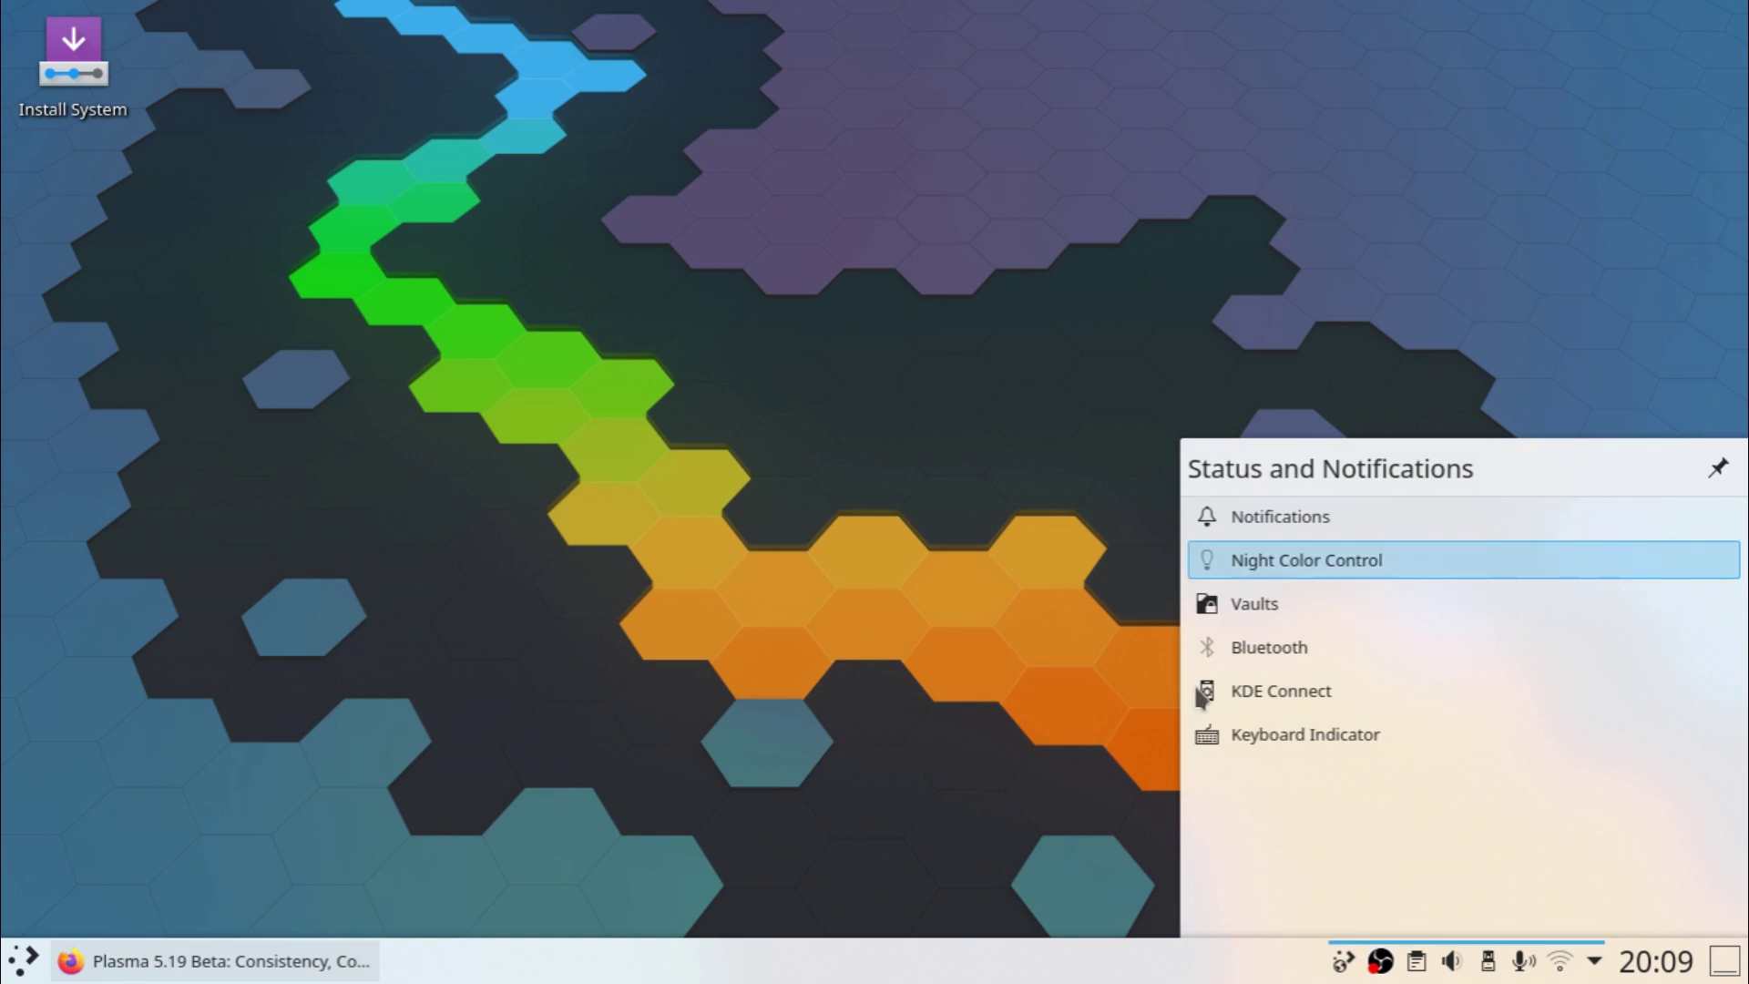
{"action": "left_click", "coordinate": [1200, 512]}
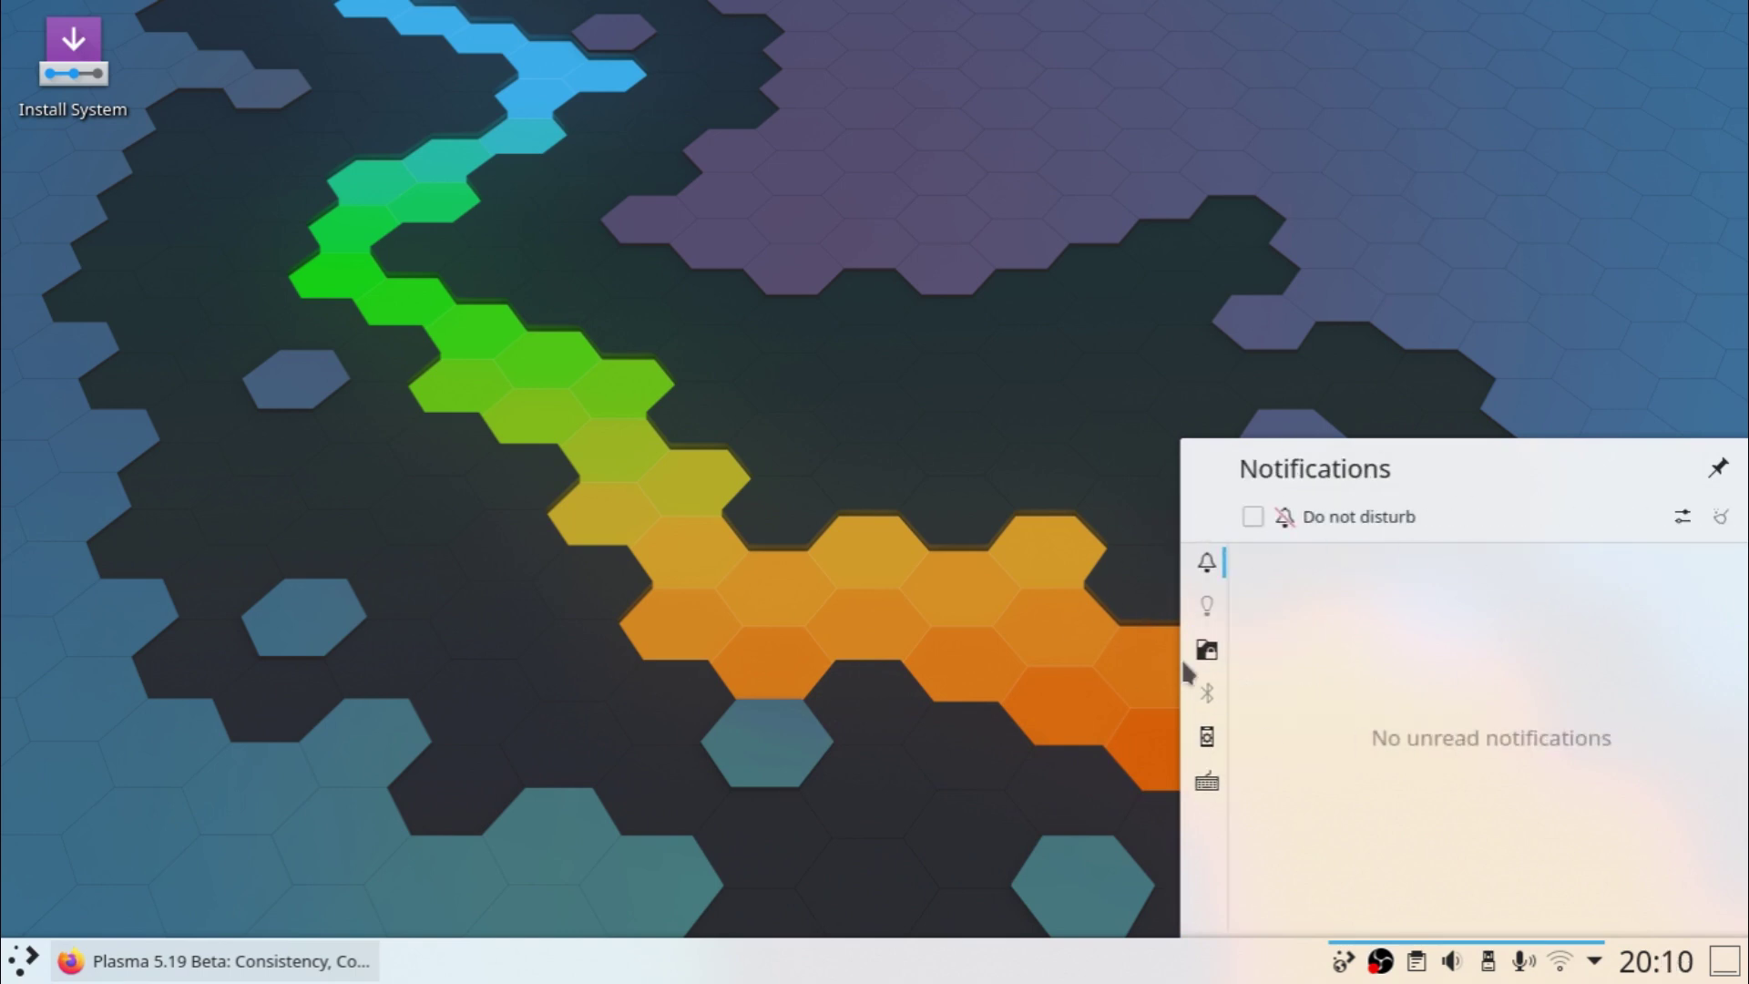
{"action": "left_click", "coordinate": [1208, 651]}
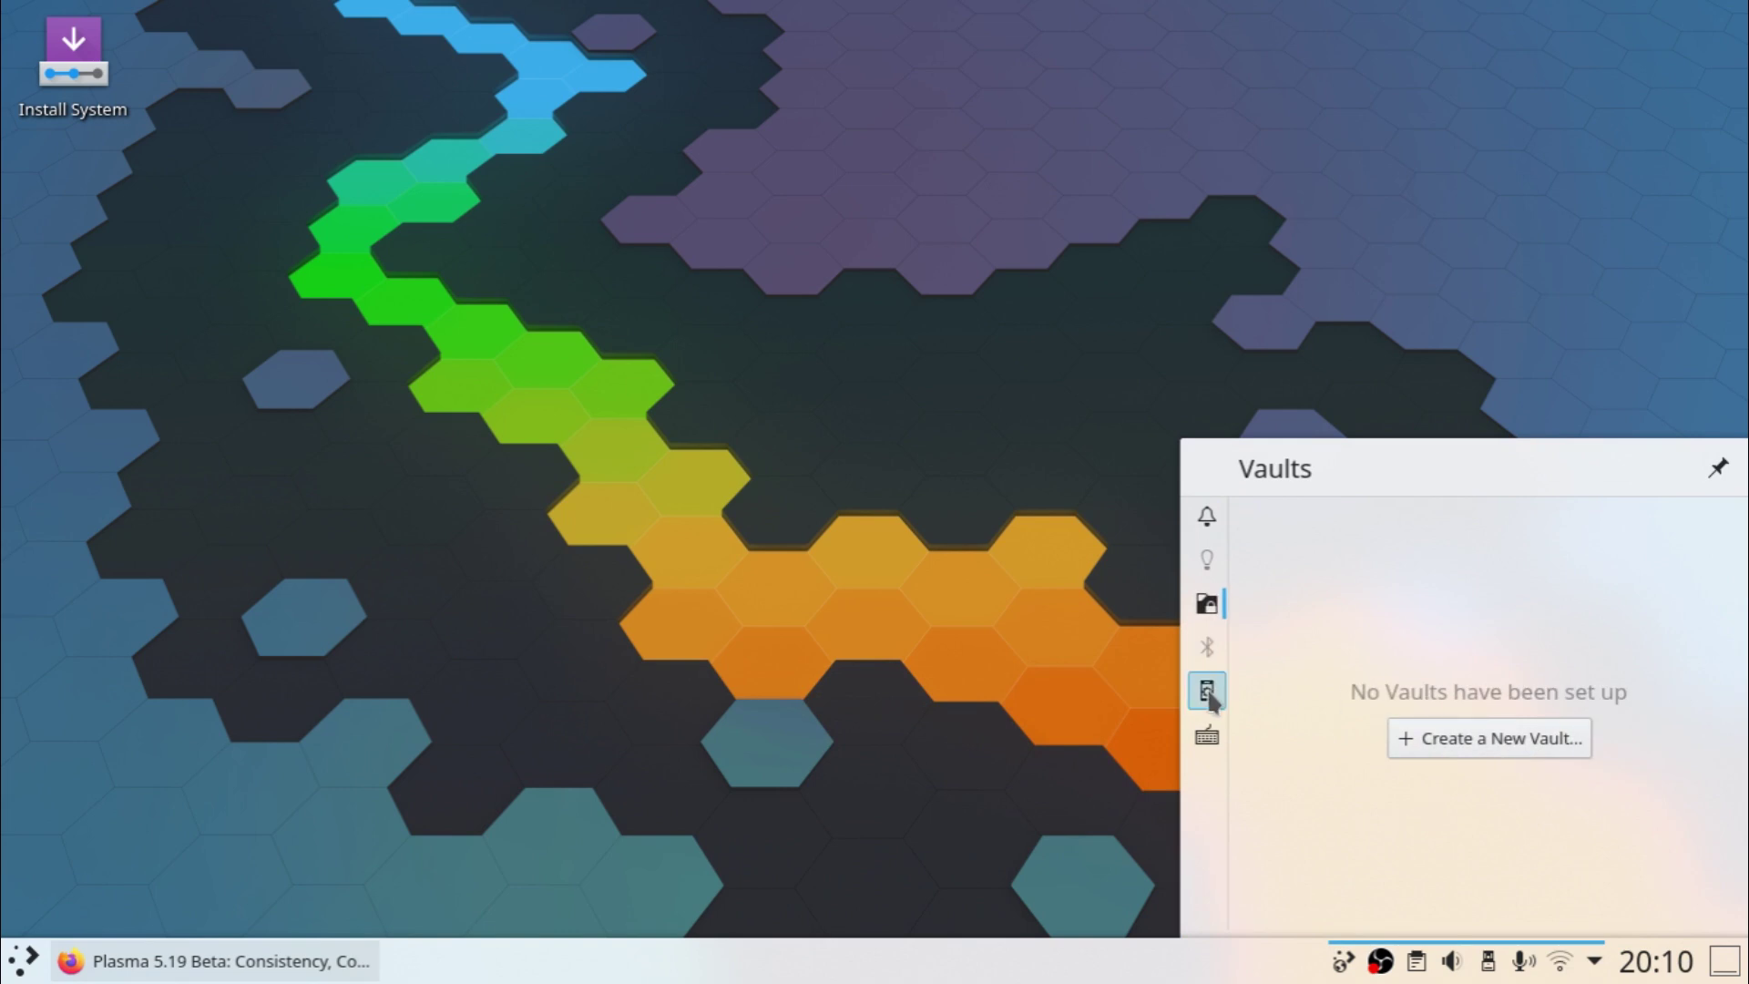
{"action": "left_click", "coordinate": [1207, 690]}
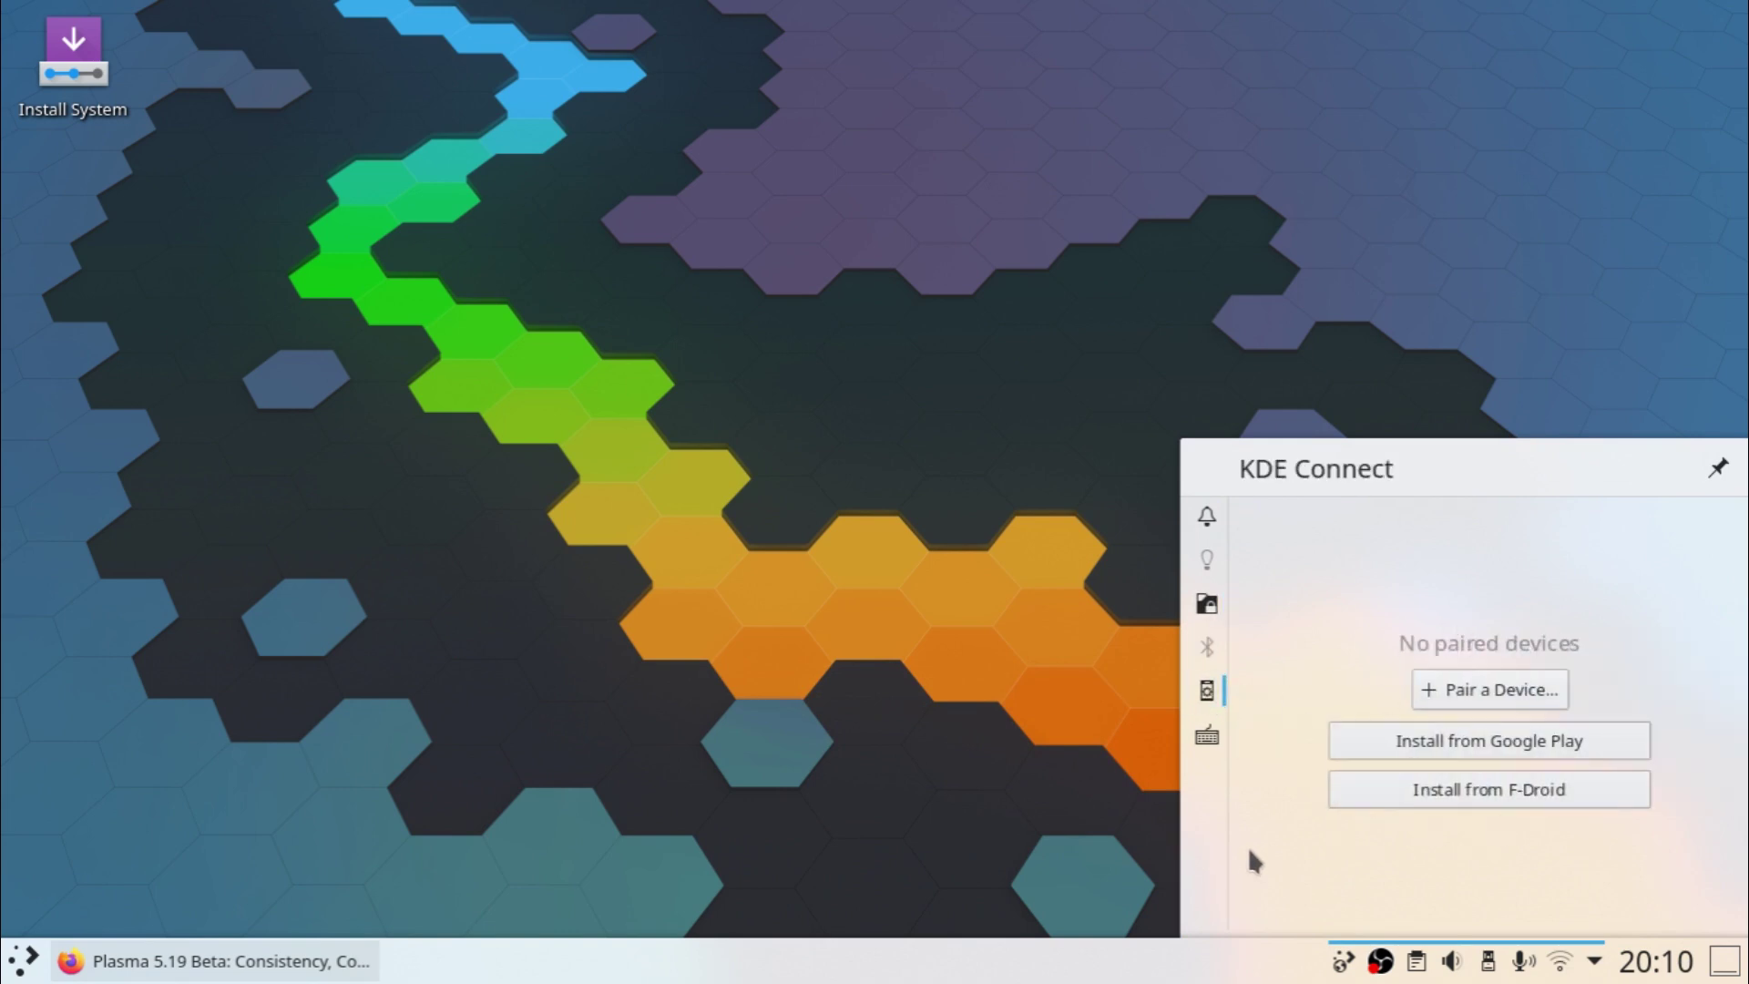
{"action": "left_click", "coordinate": [832, 767]}
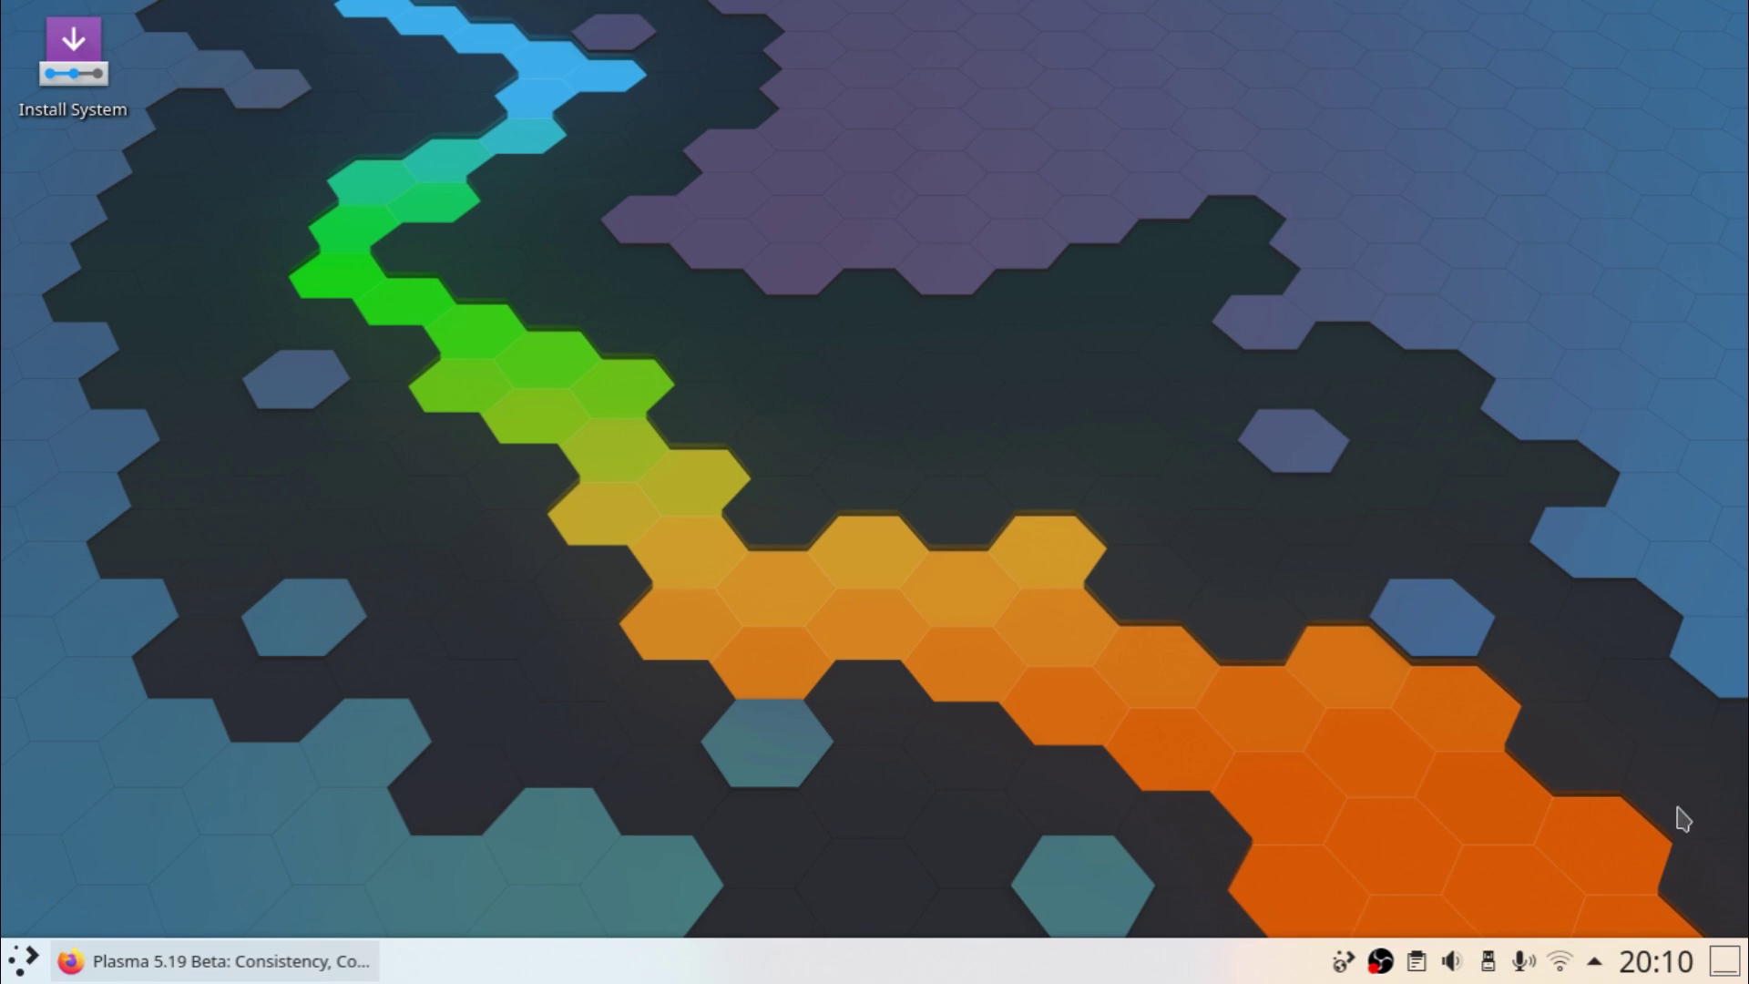
View the calendar popup, open the Digital Clock settings and move the window toward the middle of the desktop
{"action": "left_click", "coordinate": [1677, 968]}
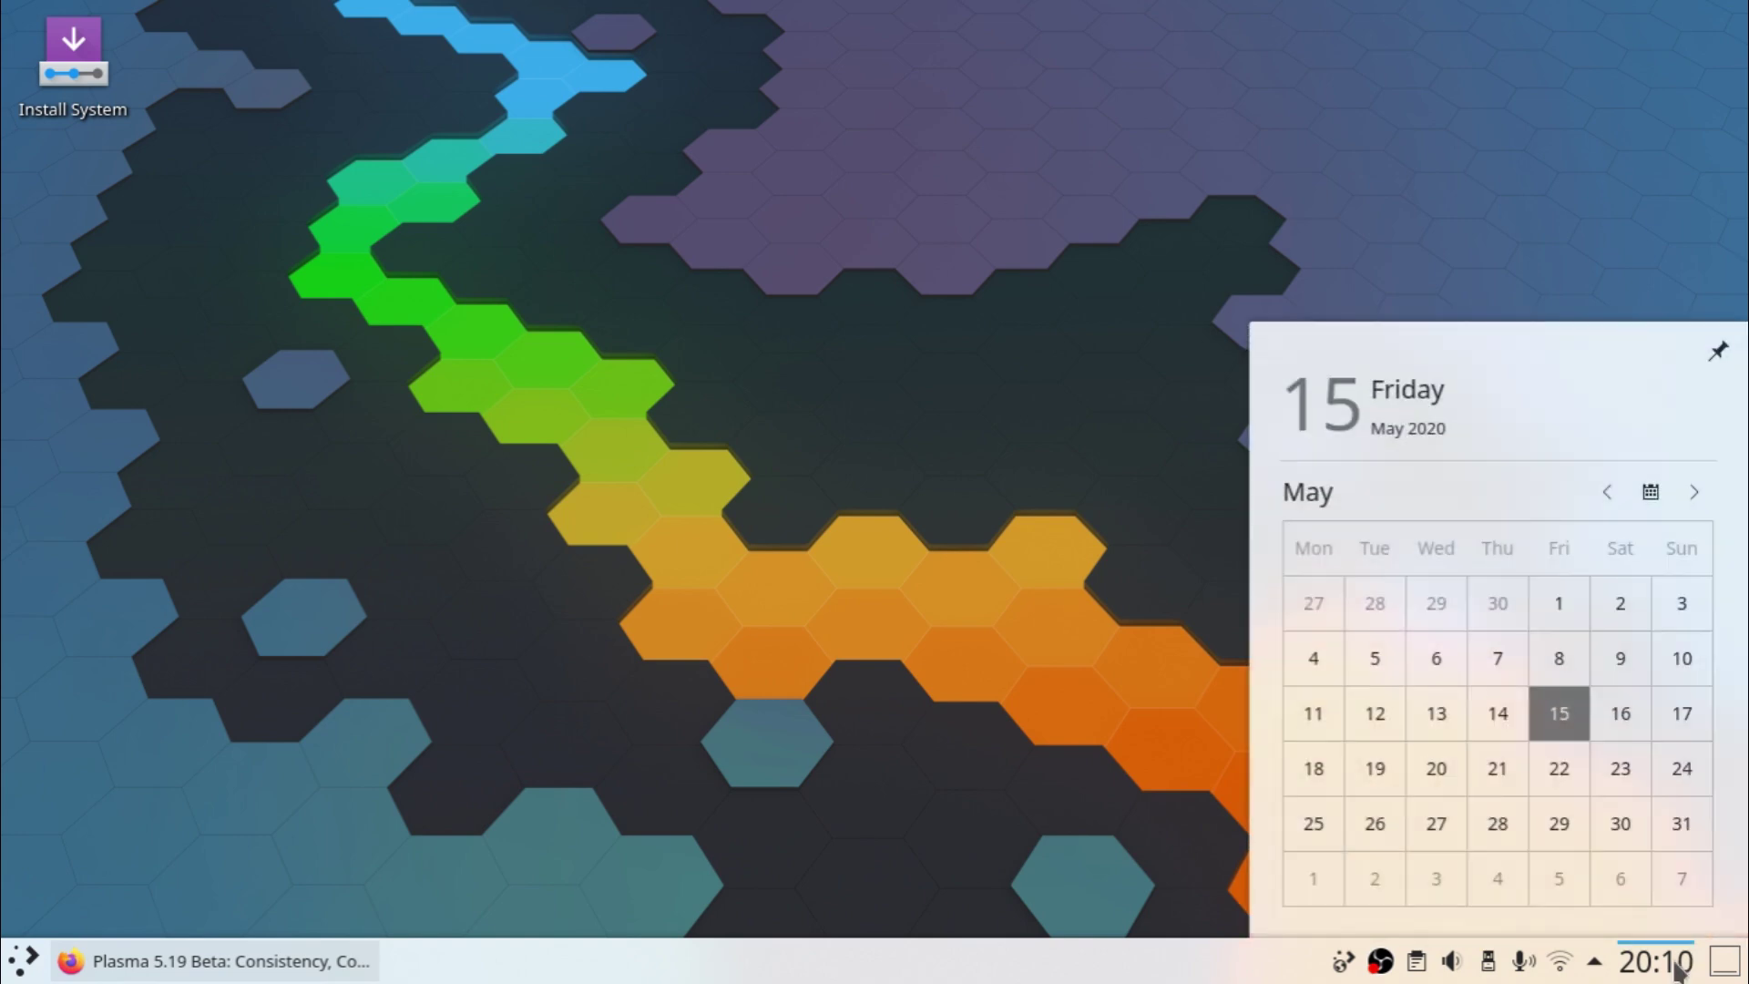
{"action": "right_click", "coordinate": [1660, 968]}
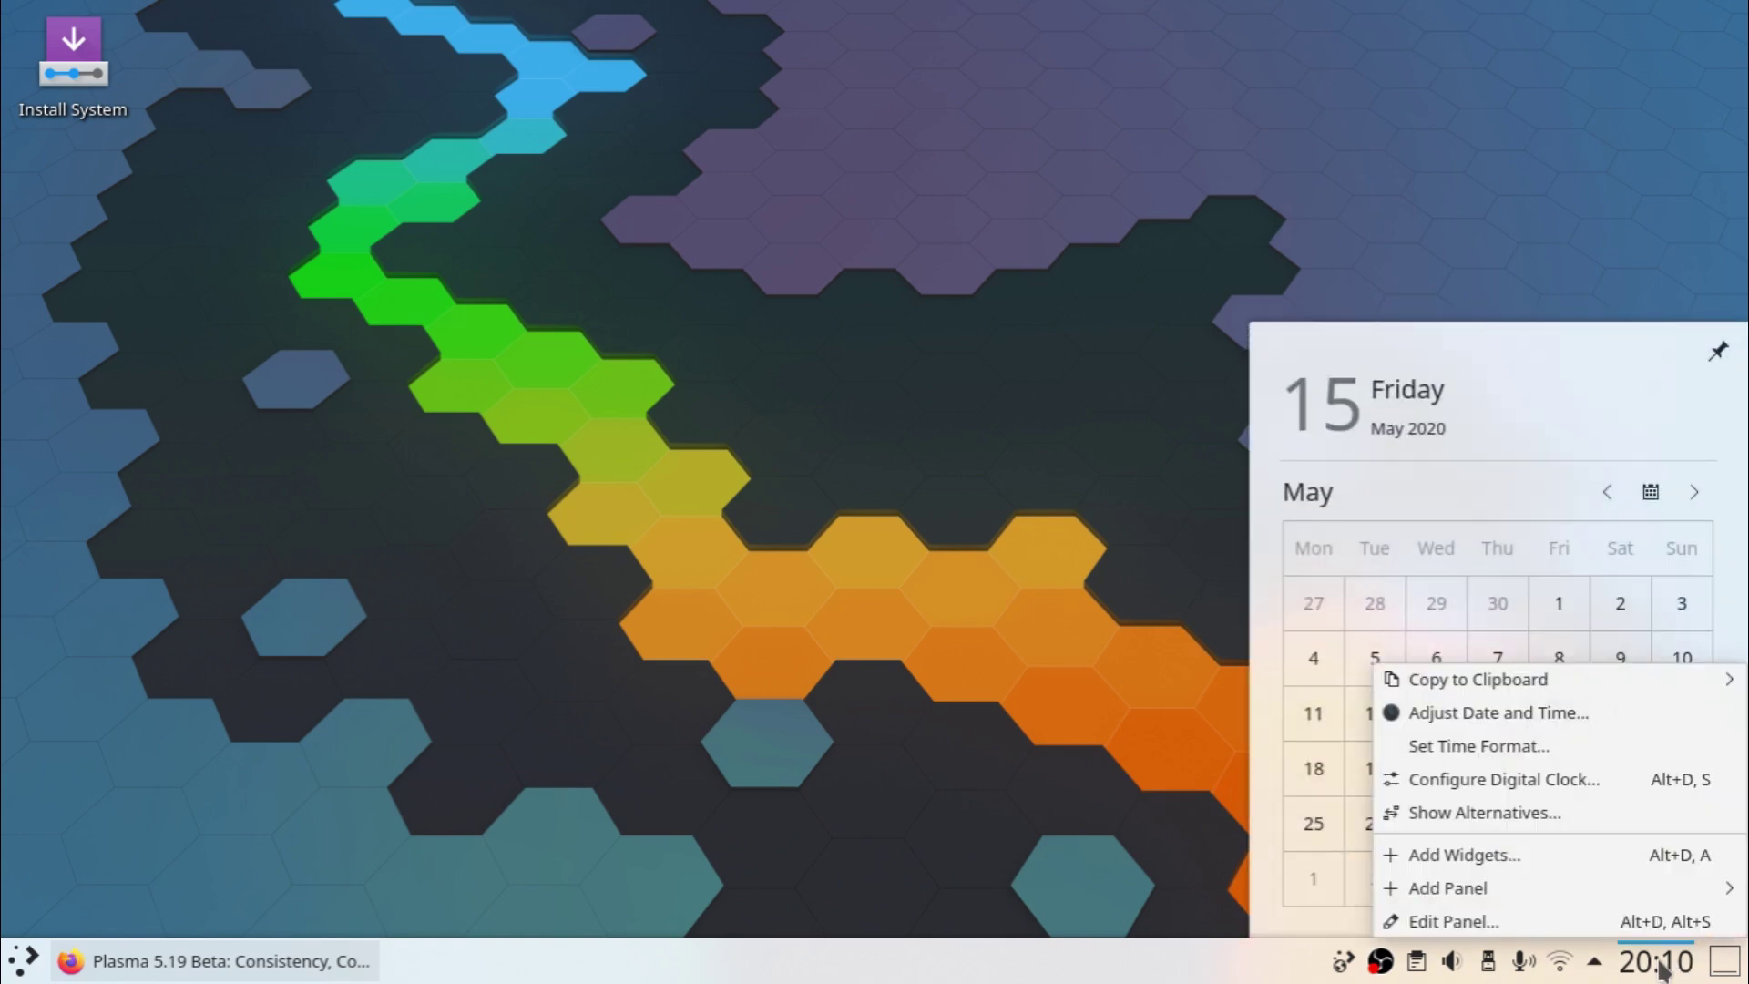
{"action": "left_click", "coordinate": [1512, 782]}
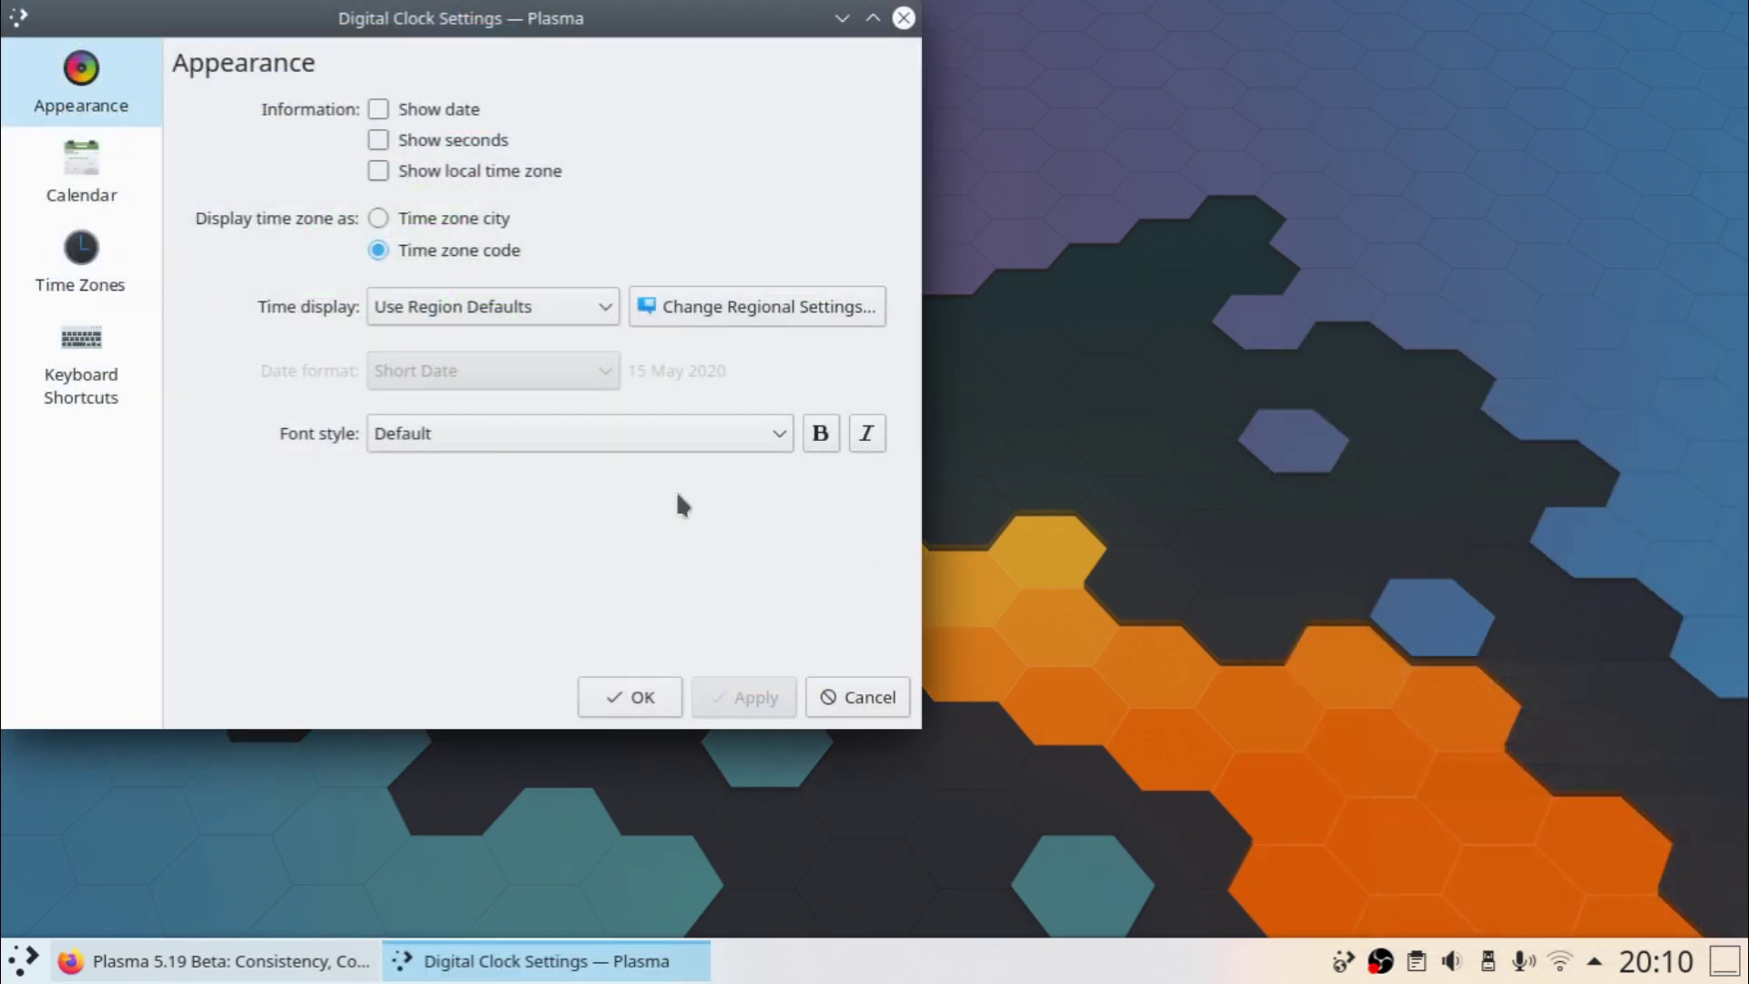
{"action": "left_click_drag", "start_coordinate": [499, 23], "coordinate": [862, 137]}
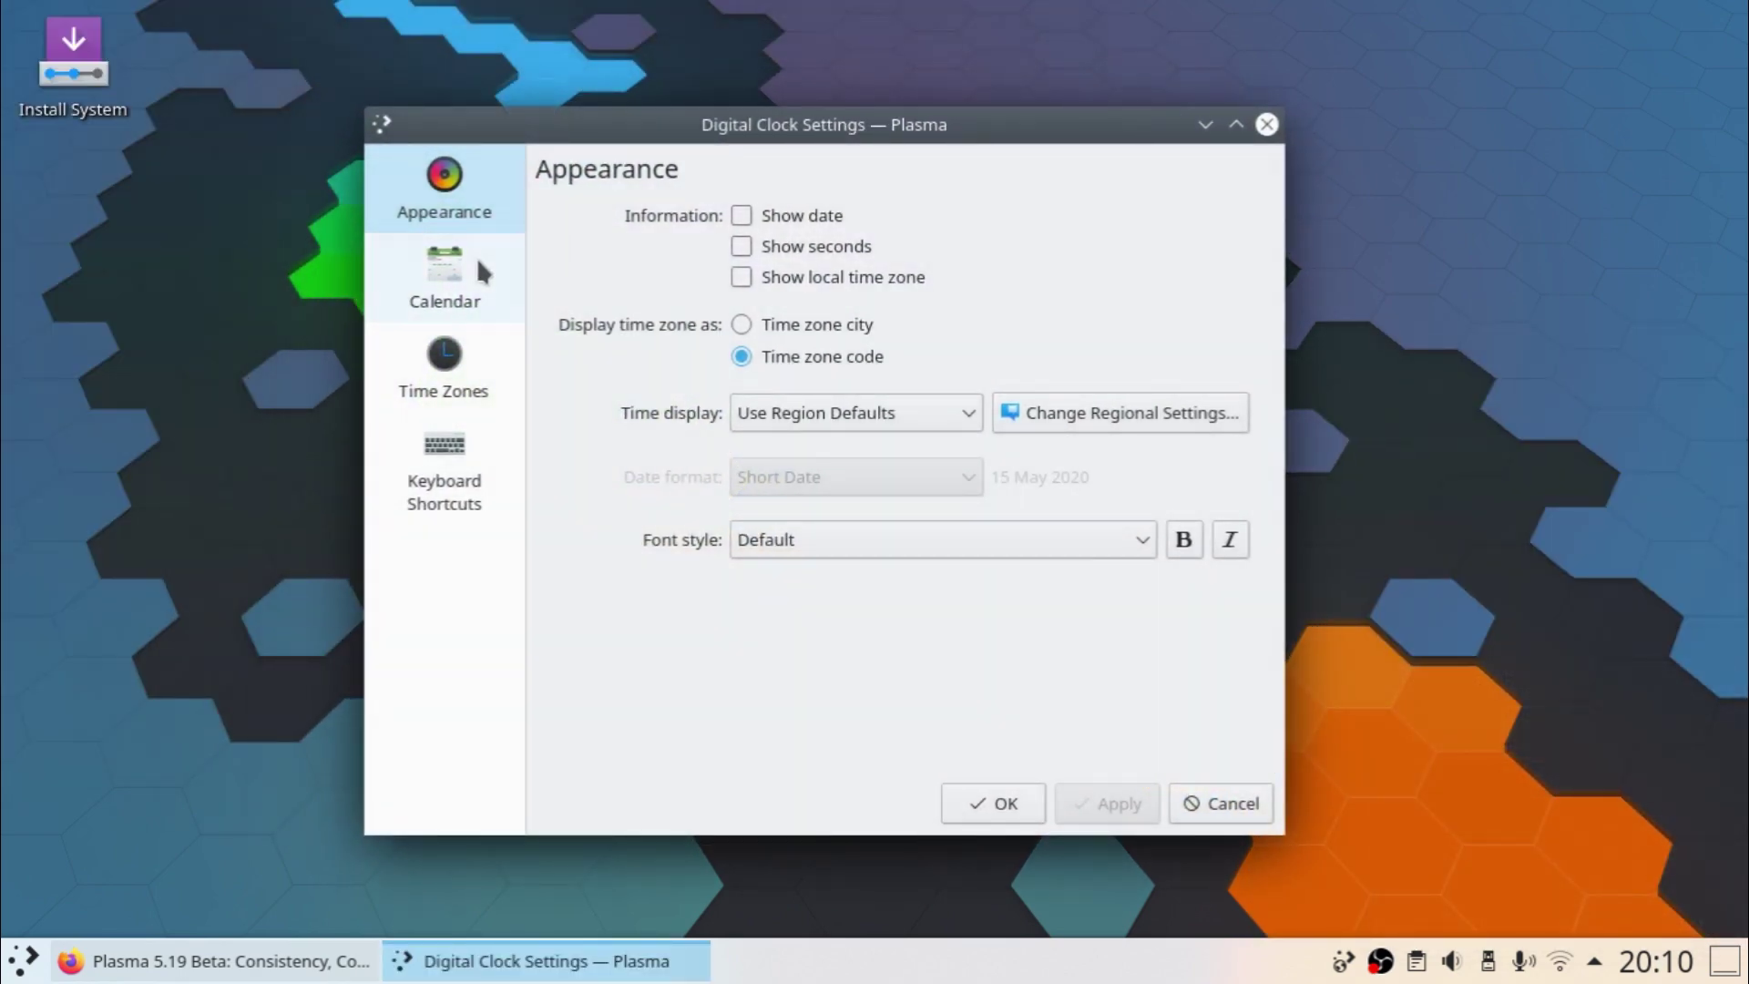
Enable Show week numbers and the Astronomical Events and Holidays plugins in the Calendar settings, and apply the changes
{"action": "left_click", "coordinate": [481, 270]}
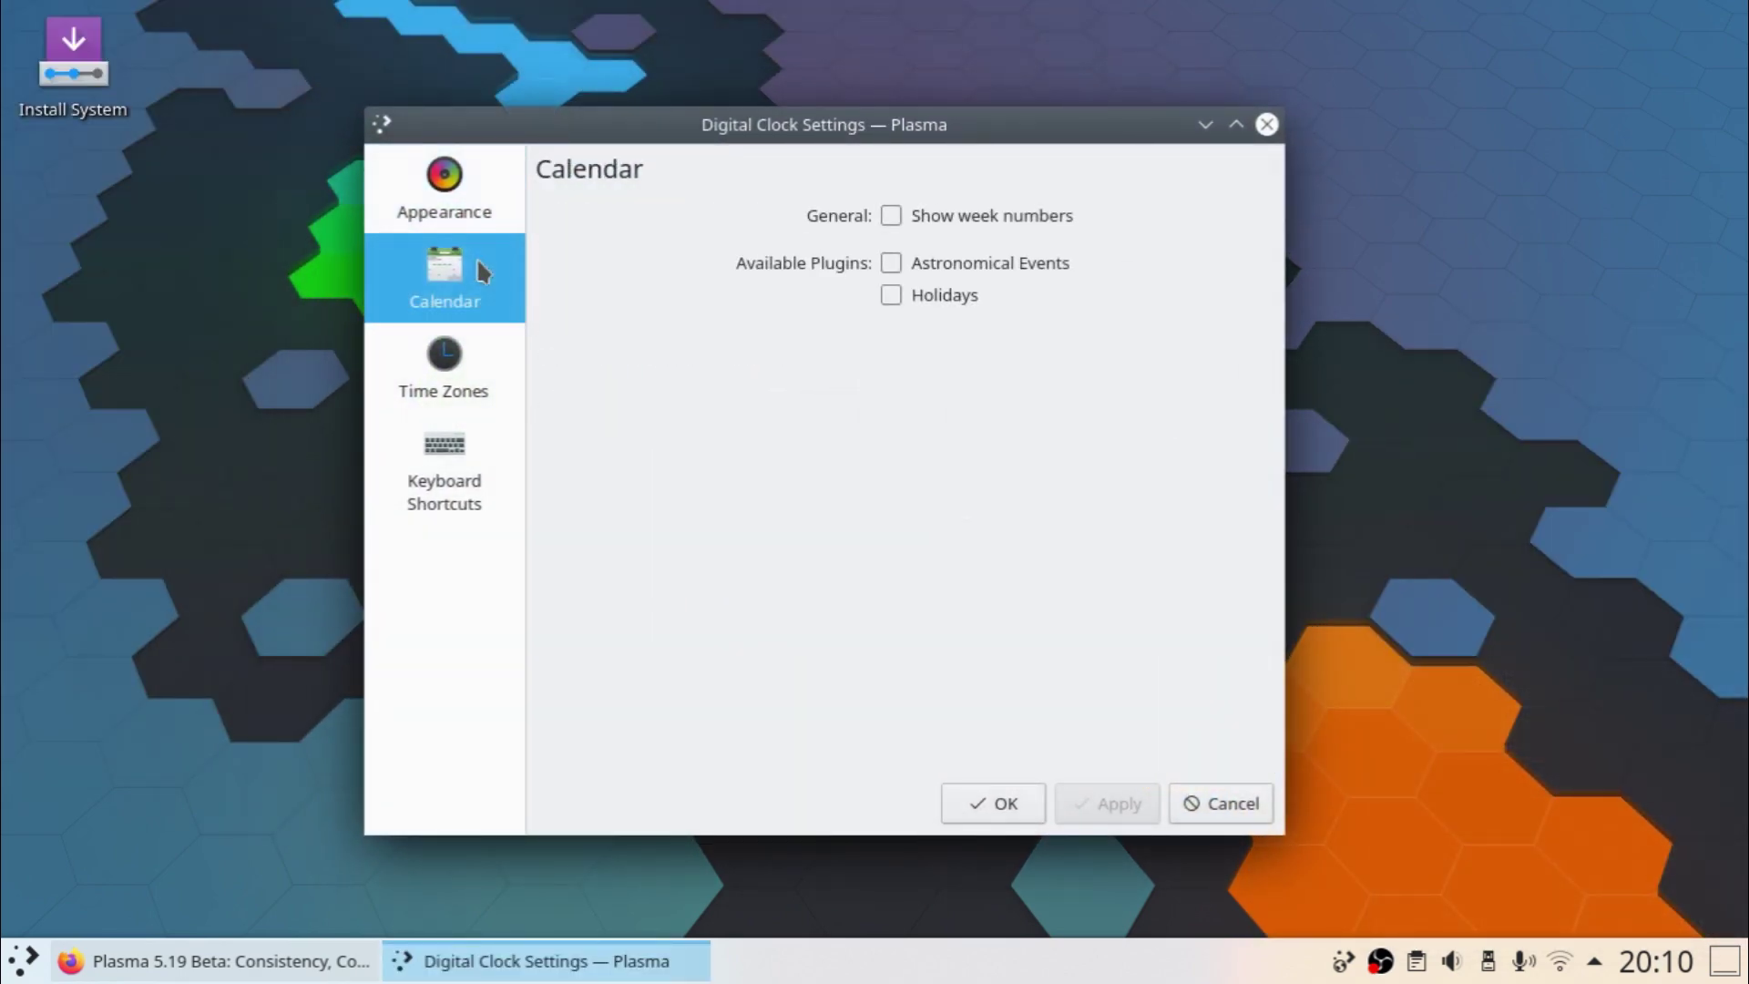
{"action": "left_click", "coordinate": [965, 219]}
{"action": "left_click", "coordinate": [943, 263]}
{"action": "left_click", "coordinate": [922, 304]}
{"action": "left_click", "coordinate": [1113, 802]}
Check the clock's calendar popup for the week numbers and event markers, and inspect the context menu on day 15
{"action": "left_click", "coordinate": [1635, 970]}
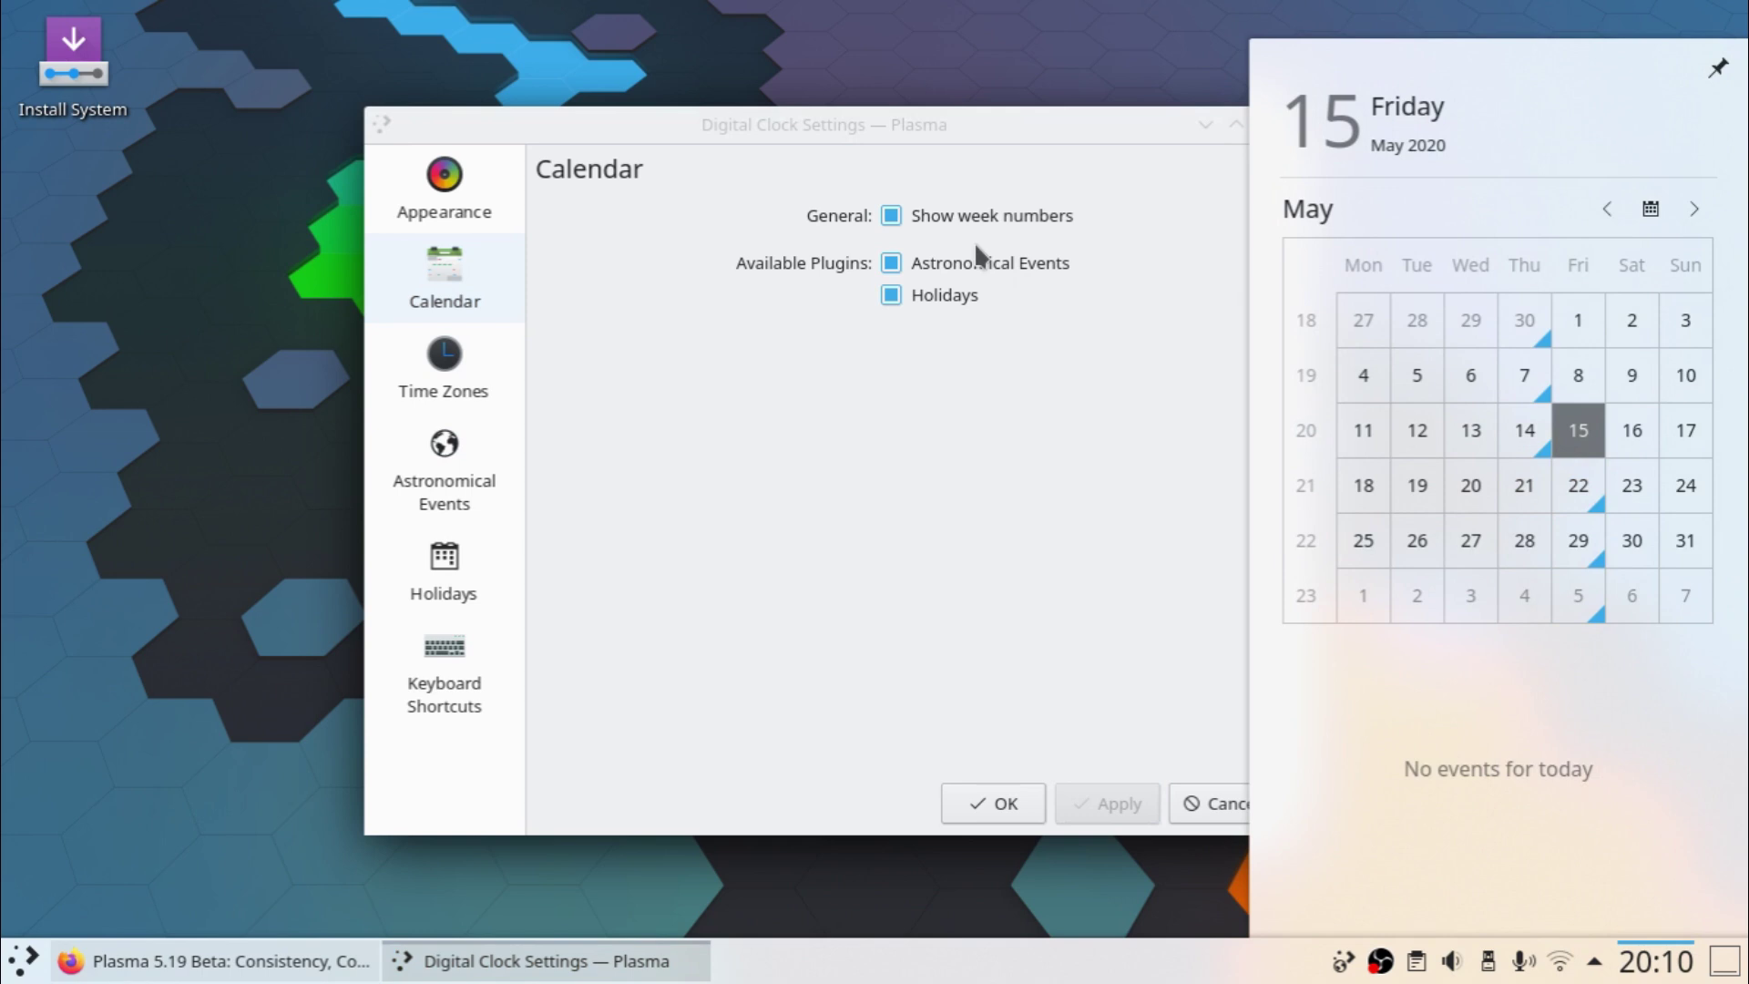
{"action": "left_click", "coordinate": [915, 262]}
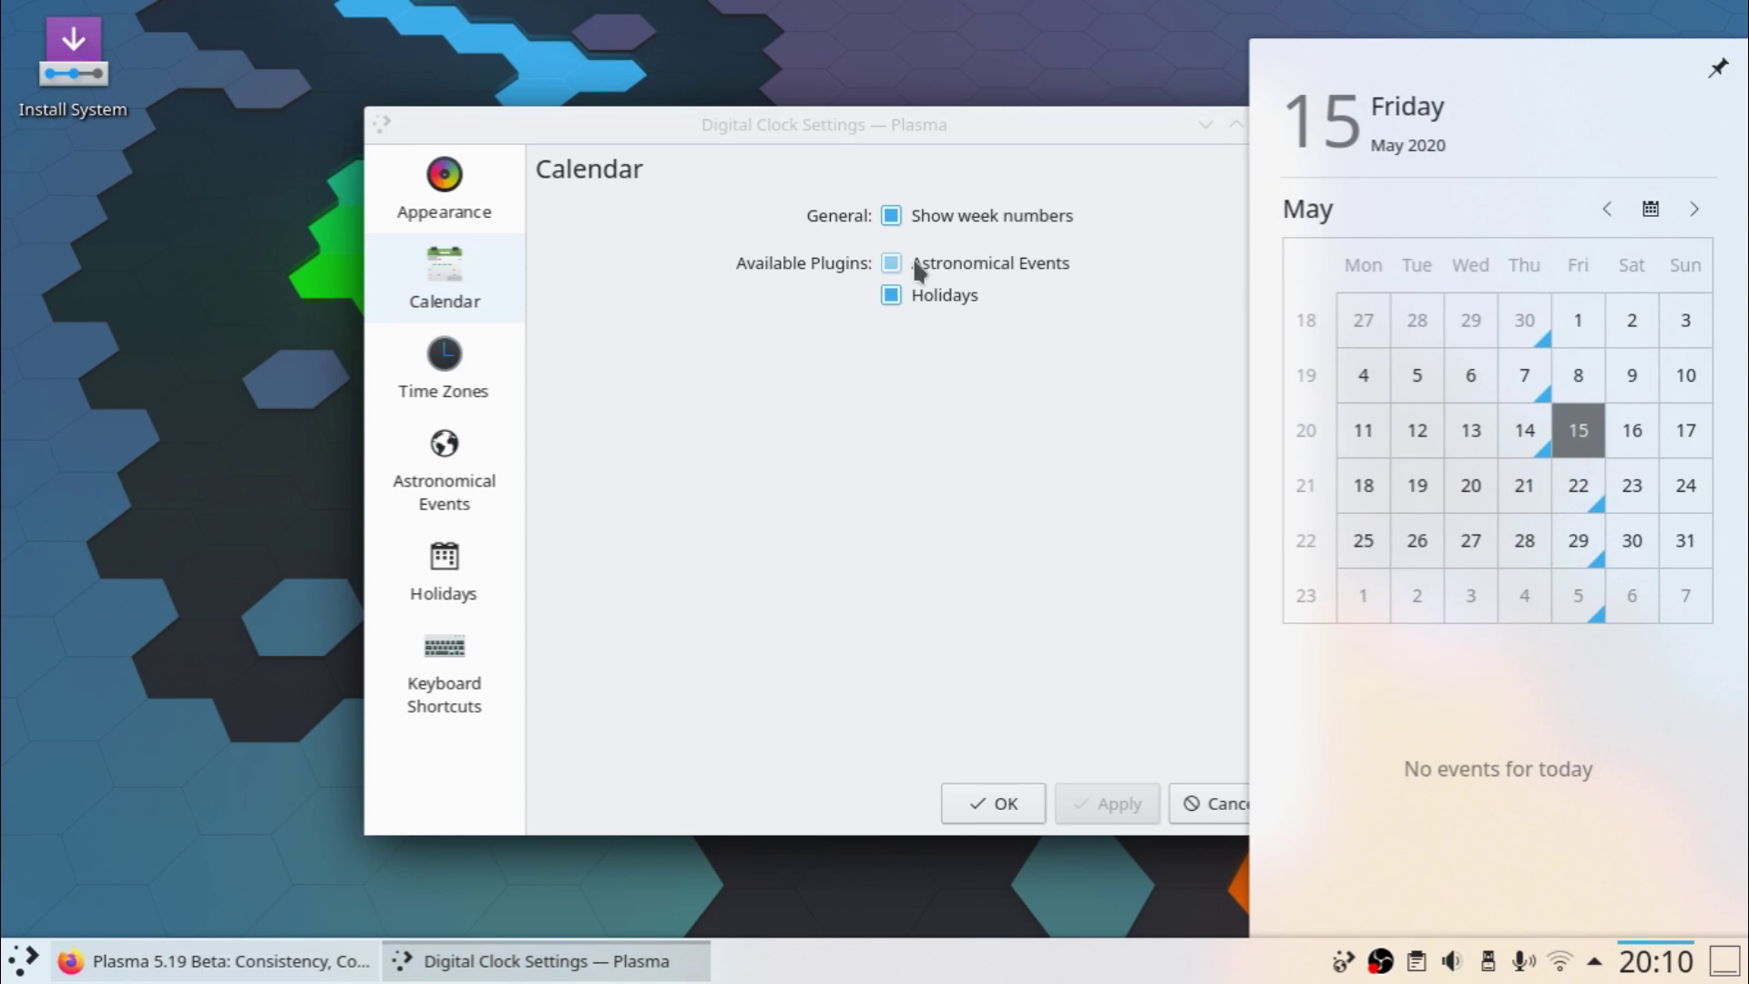
{"action": "right_click", "coordinate": [1579, 449]}
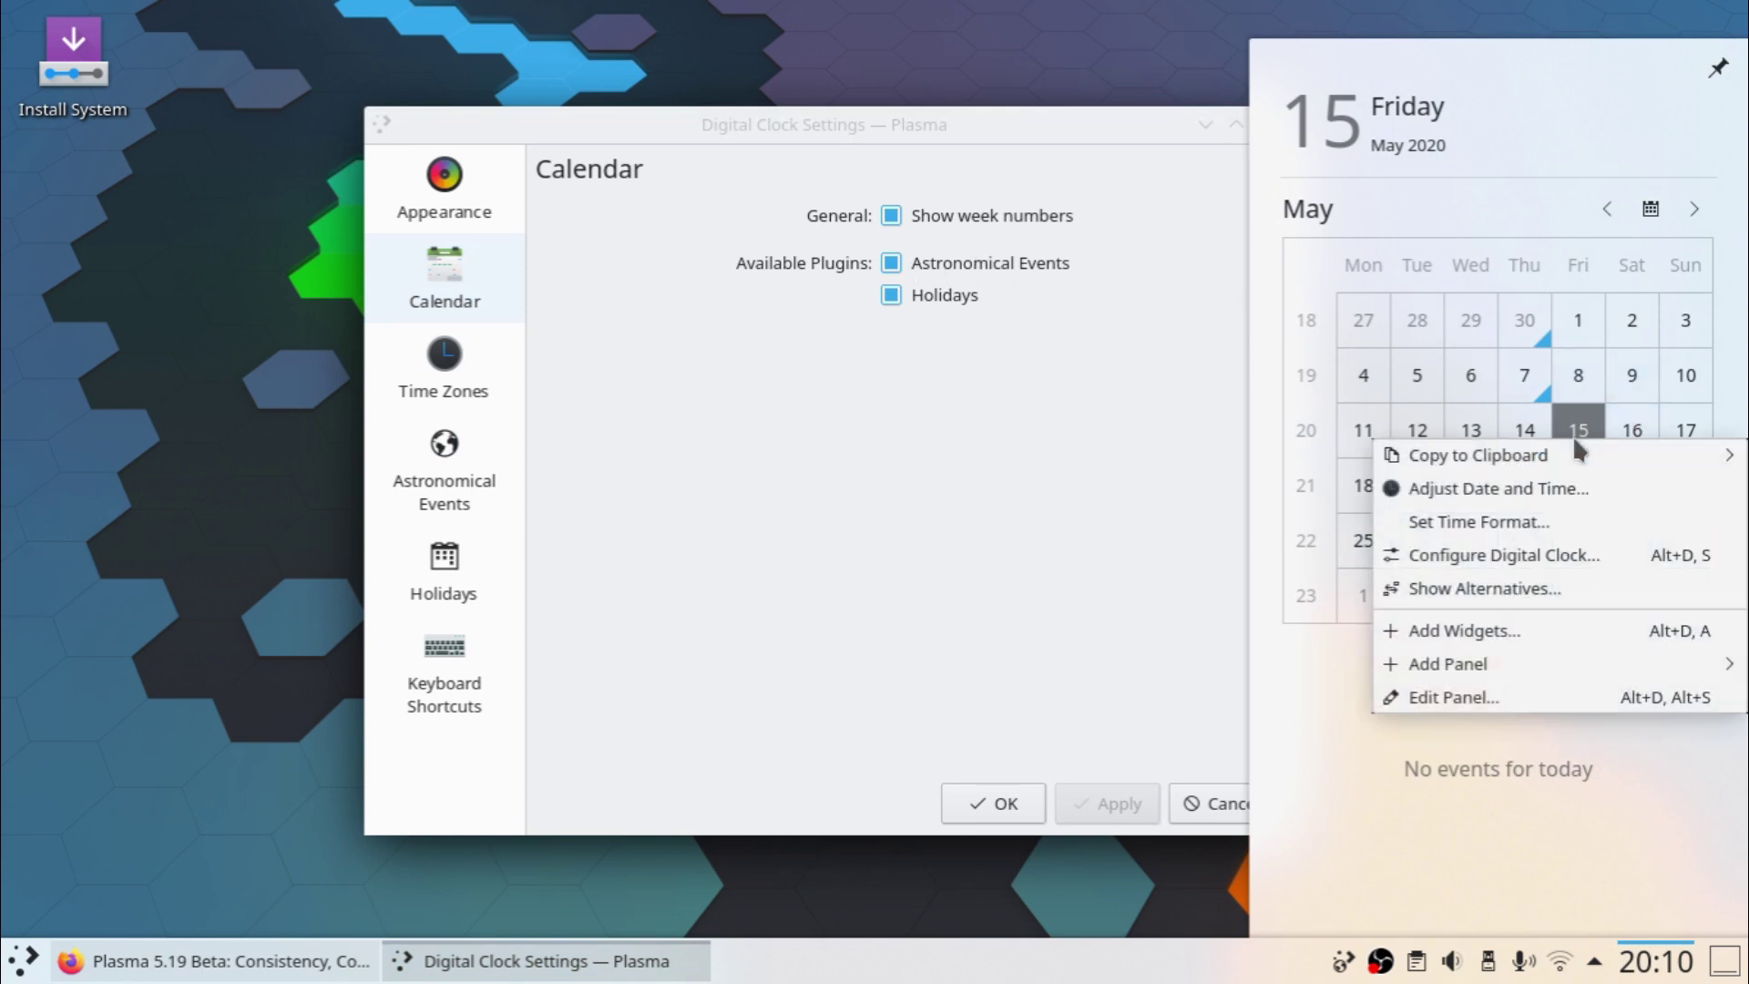
{"action": "left_click", "coordinate": [1574, 433]}
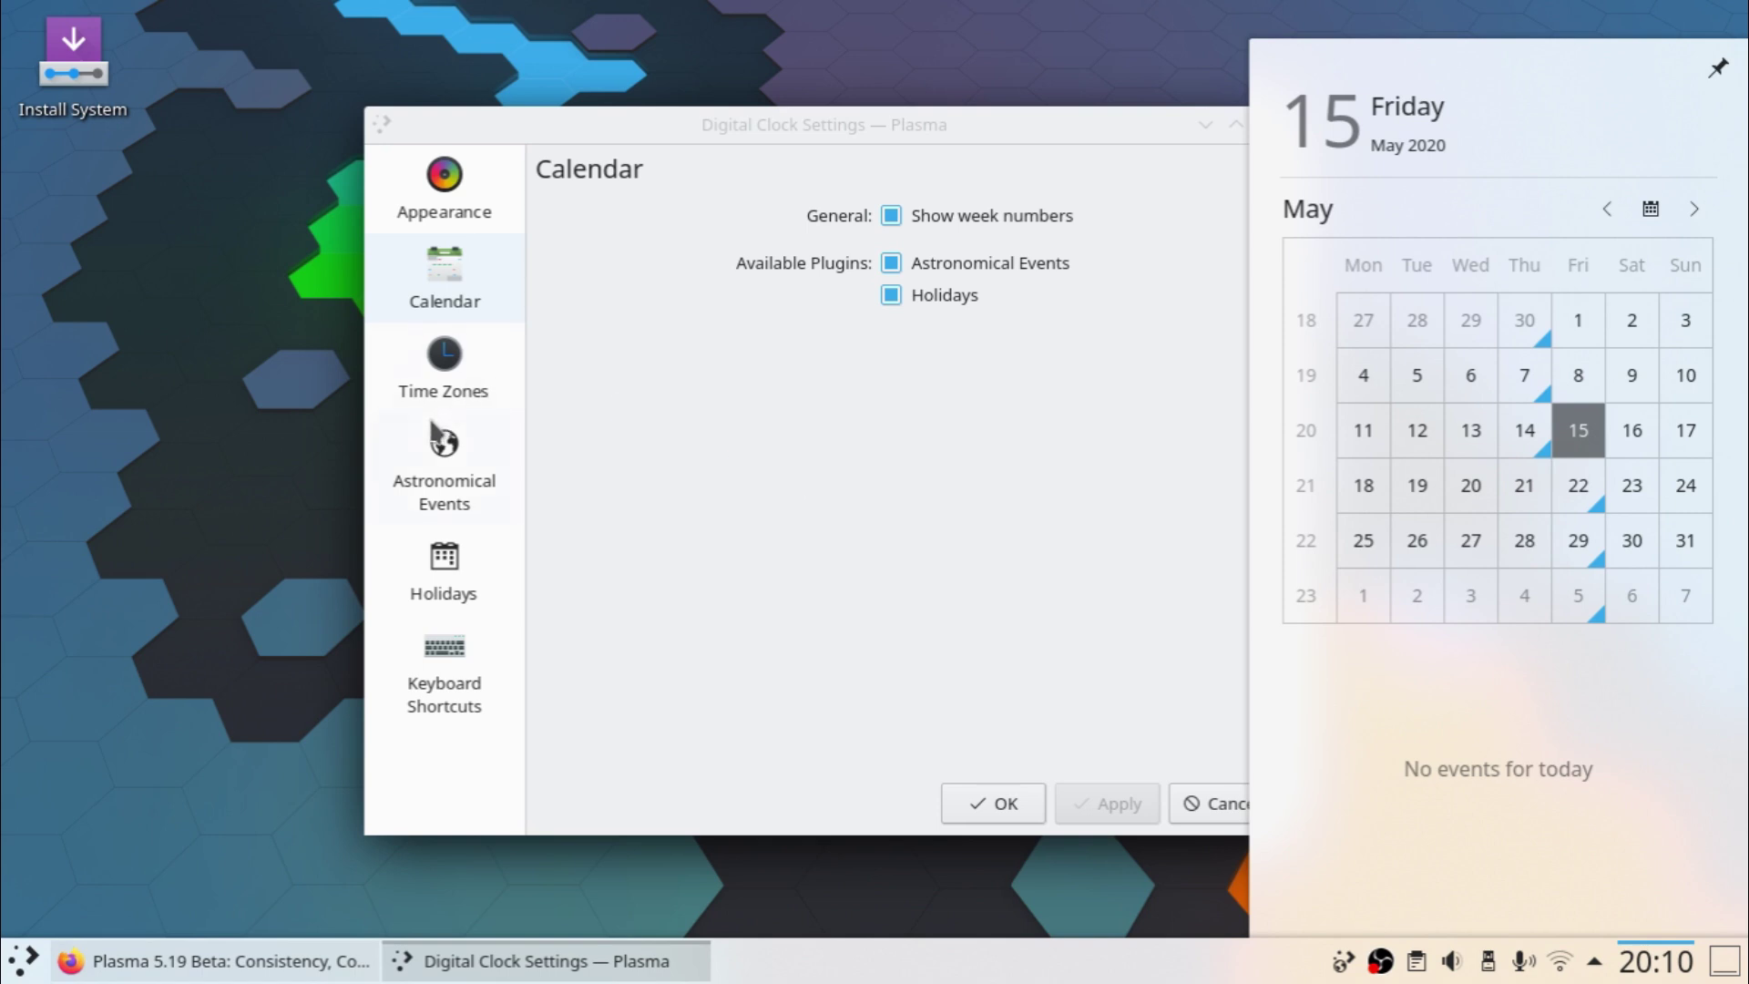
Review the Time Zones, Astronomical Events, Holidays and Keyboard Shortcuts pages and close the clock settings with OK
{"action": "left_click", "coordinate": [455, 370]}
{"action": "left_click", "coordinate": [463, 451]}
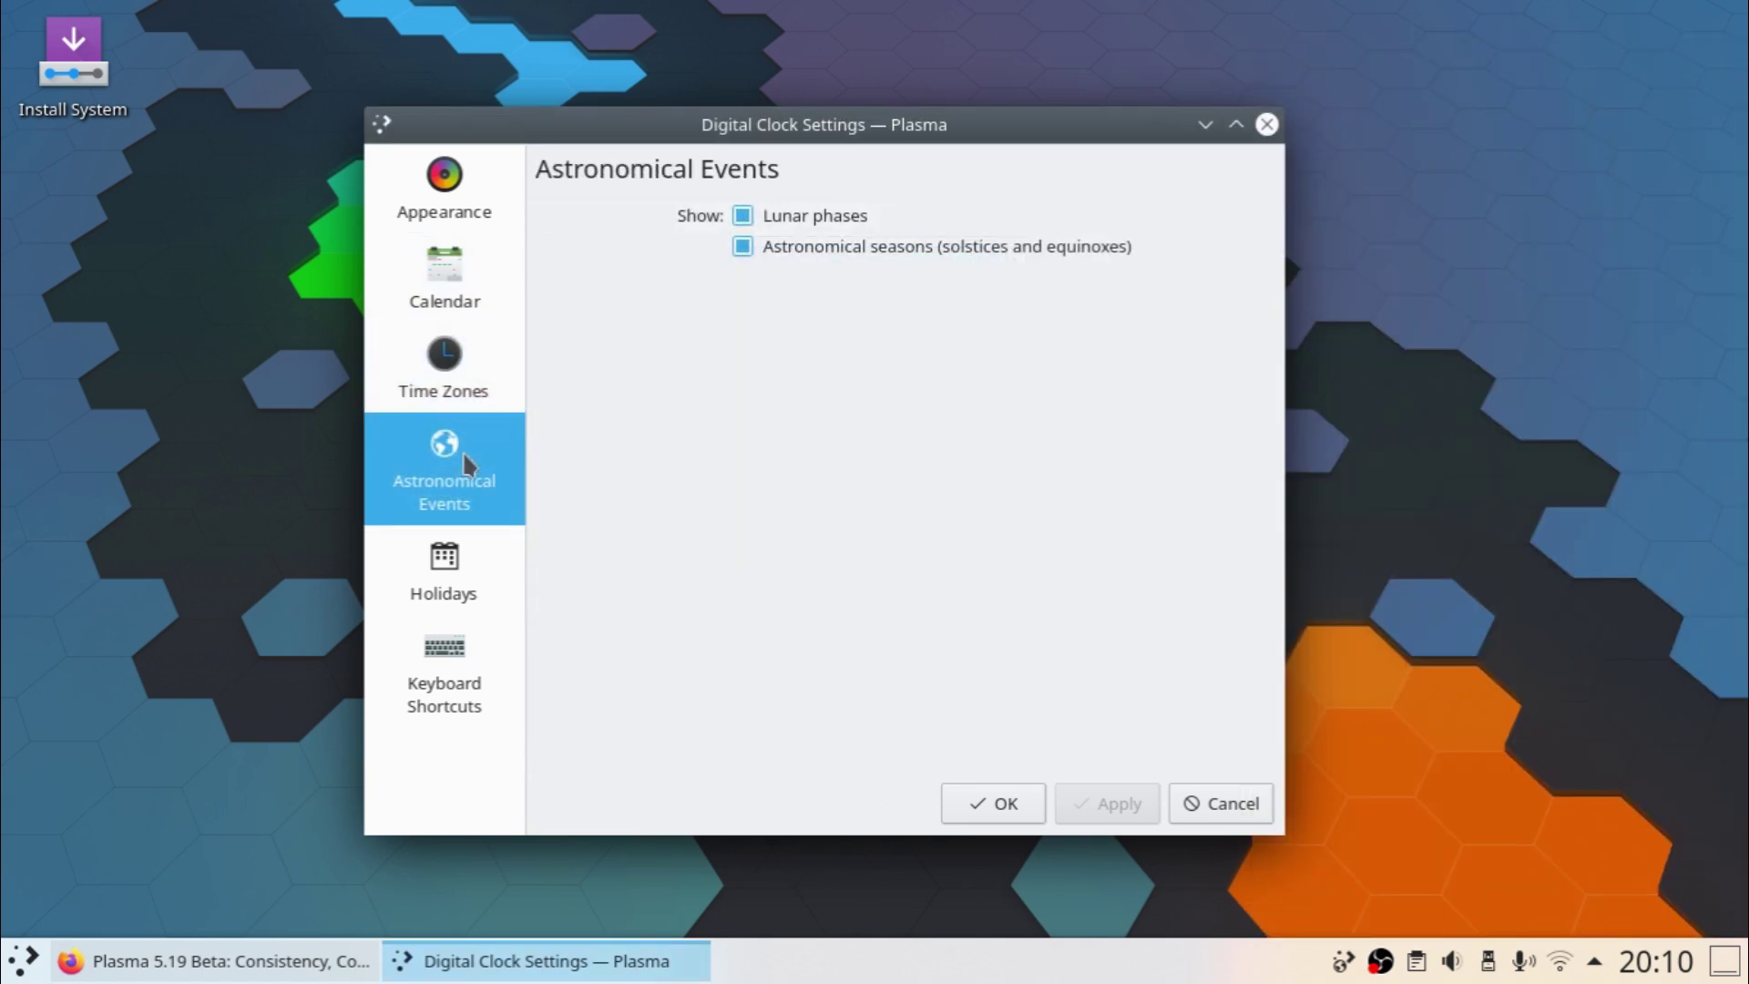
{"action": "left_click", "coordinate": [425, 381]}
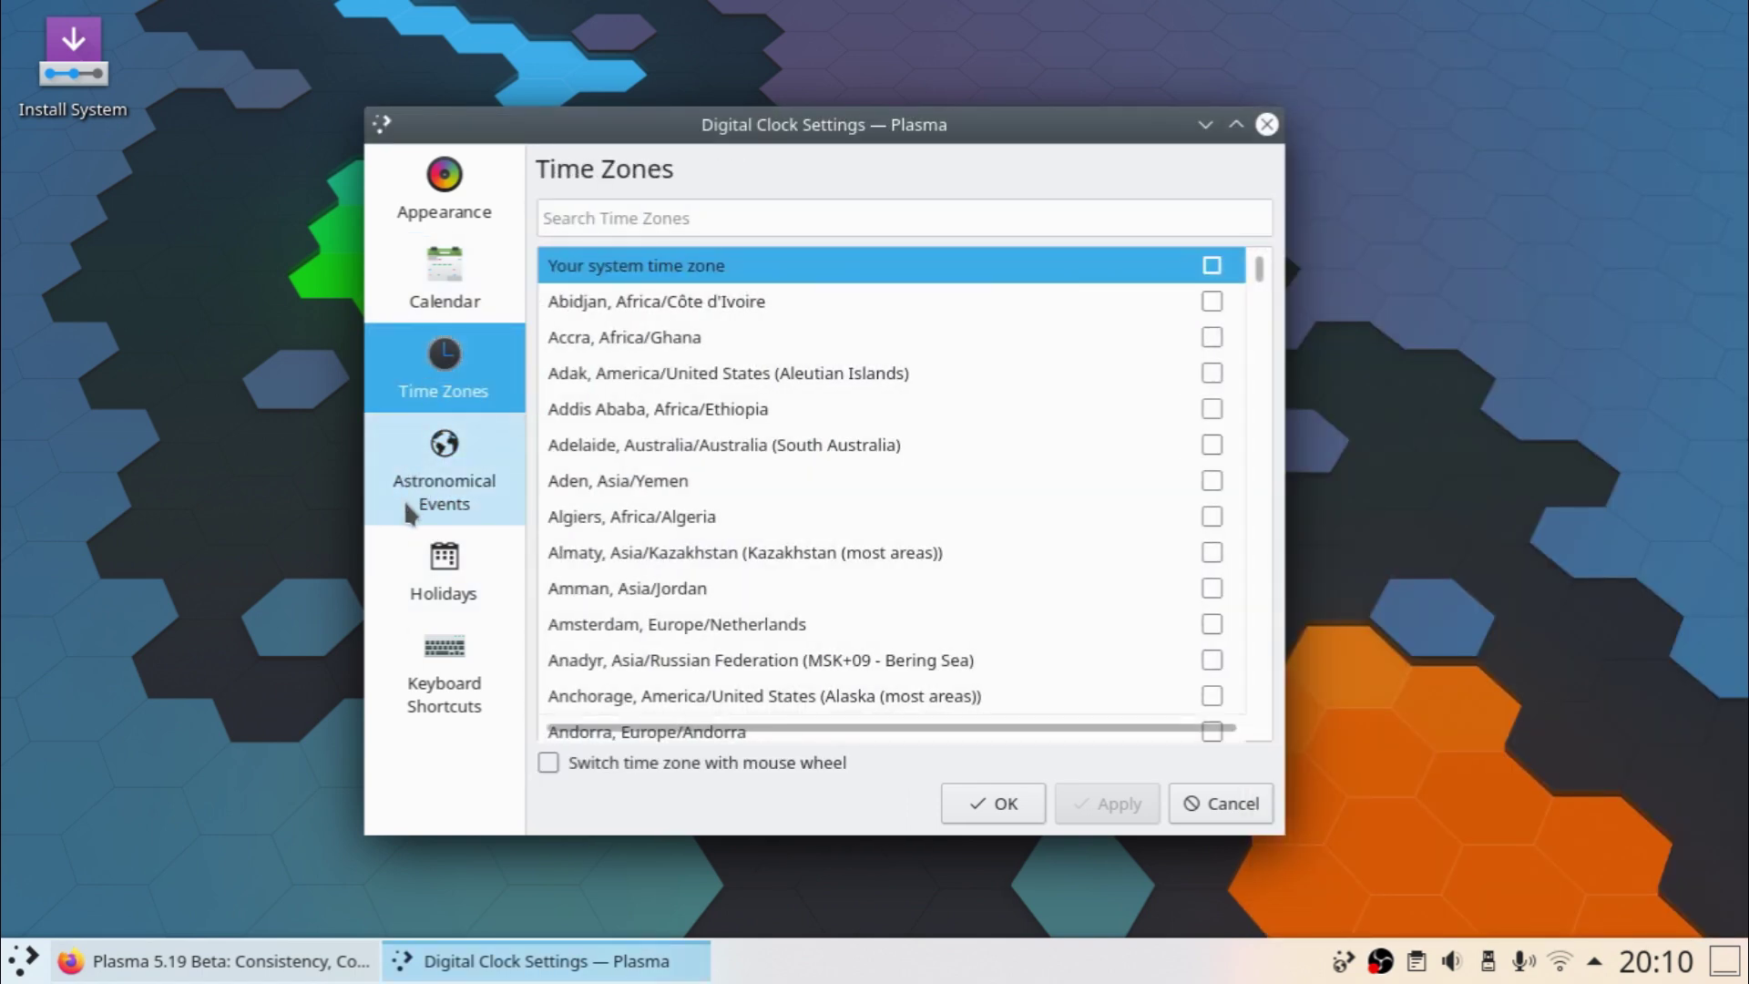
{"action": "left_click", "coordinate": [408, 510]}
{"action": "left_click", "coordinate": [422, 560]}
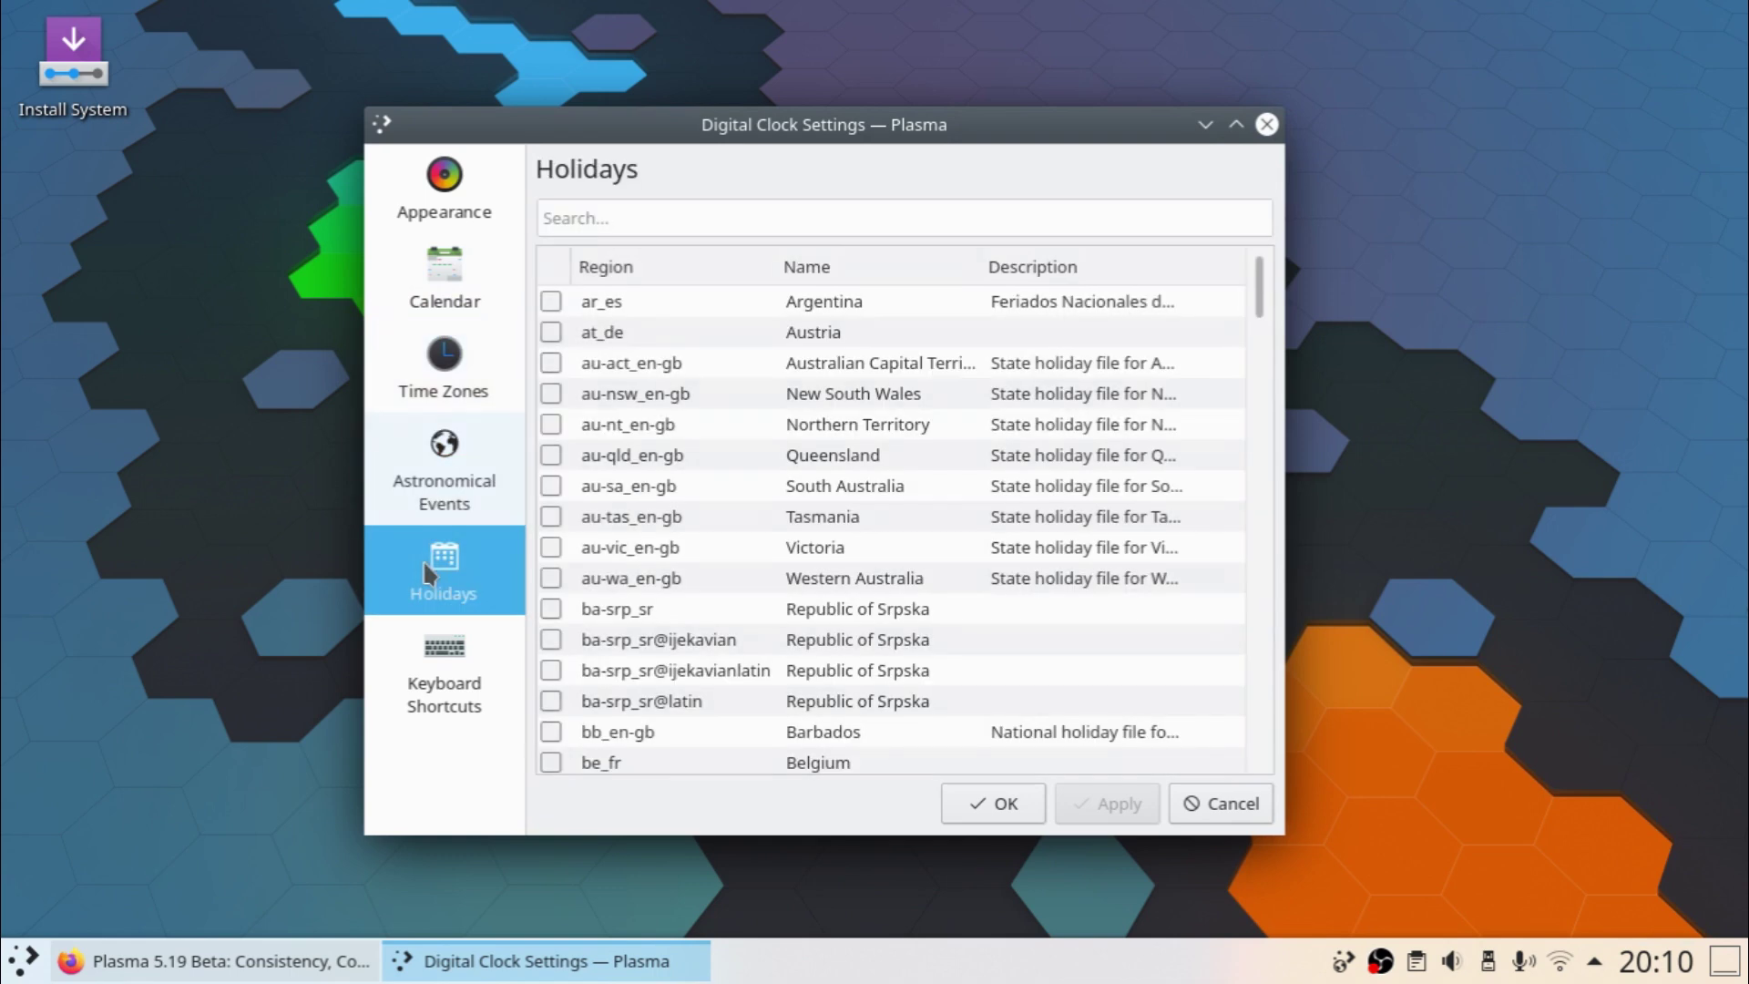
{"action": "left_click", "coordinate": [432, 683]}
{"action": "left_click", "coordinate": [976, 818]}
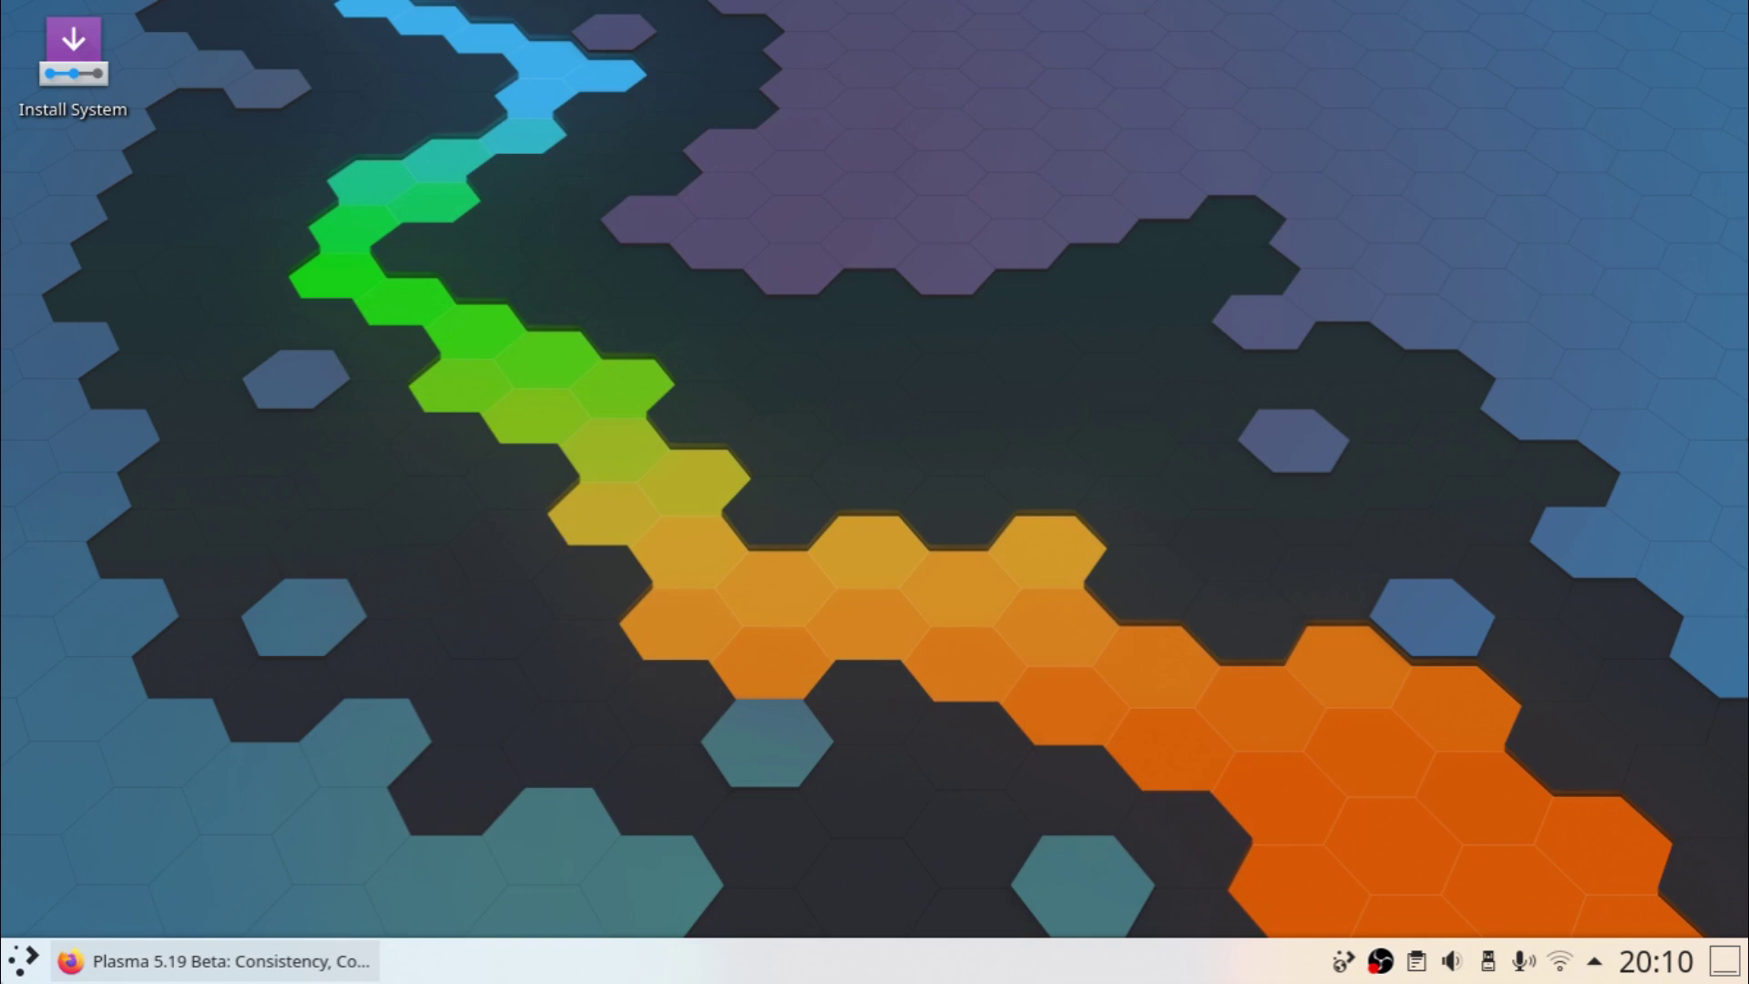
Open System Settings from the application launcher and move its window toward the middle of the desktop
{"action": "left_click", "coordinate": [23, 961]}
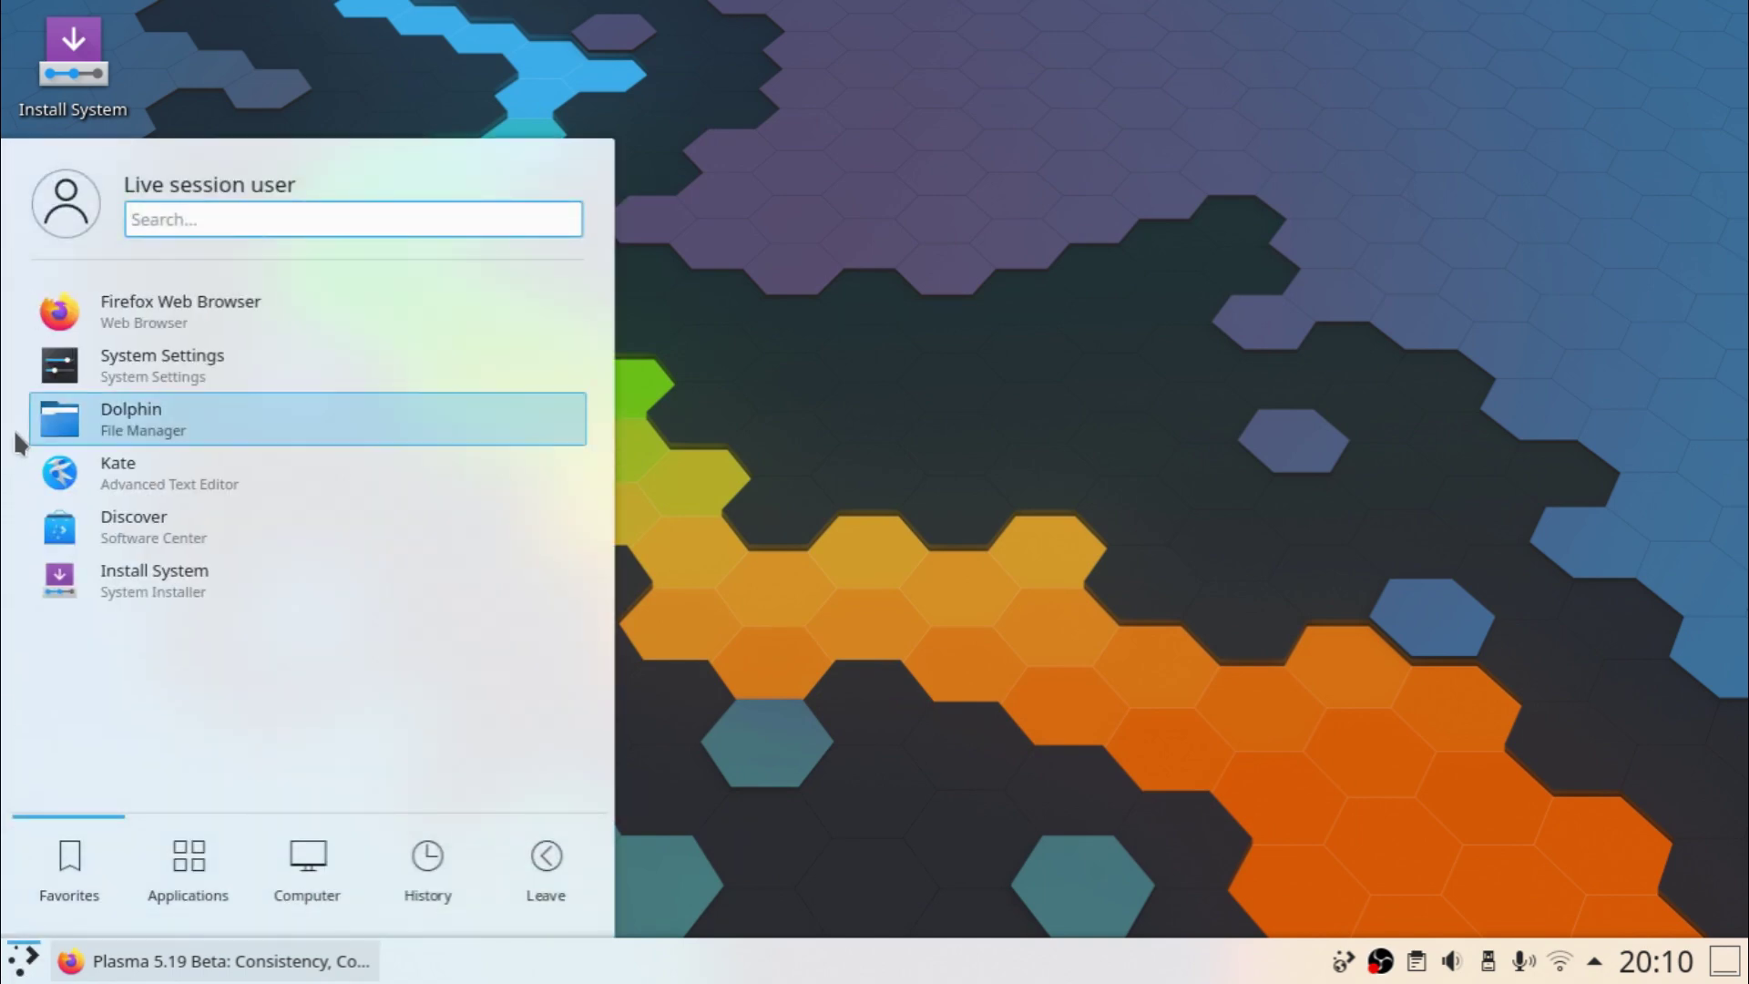
{"action": "left_click", "coordinate": [78, 368]}
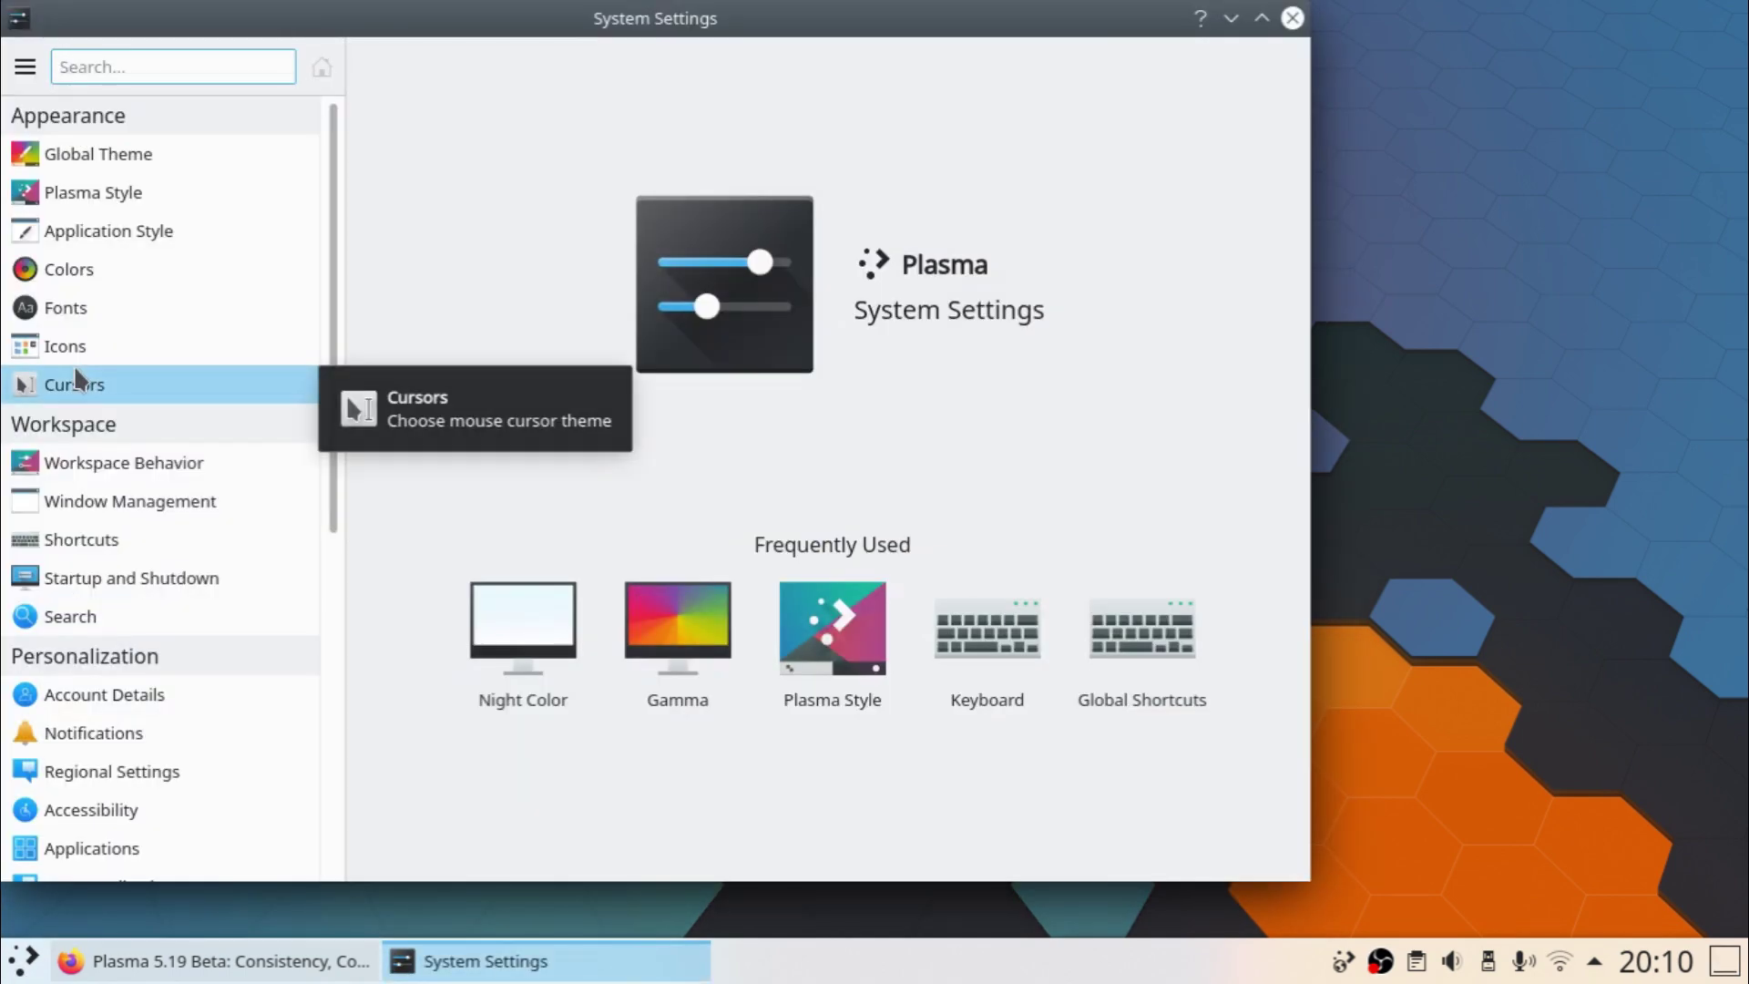
{"action": "left_click_drag", "start_coordinate": [657, 32], "coordinate": [802, 50]}
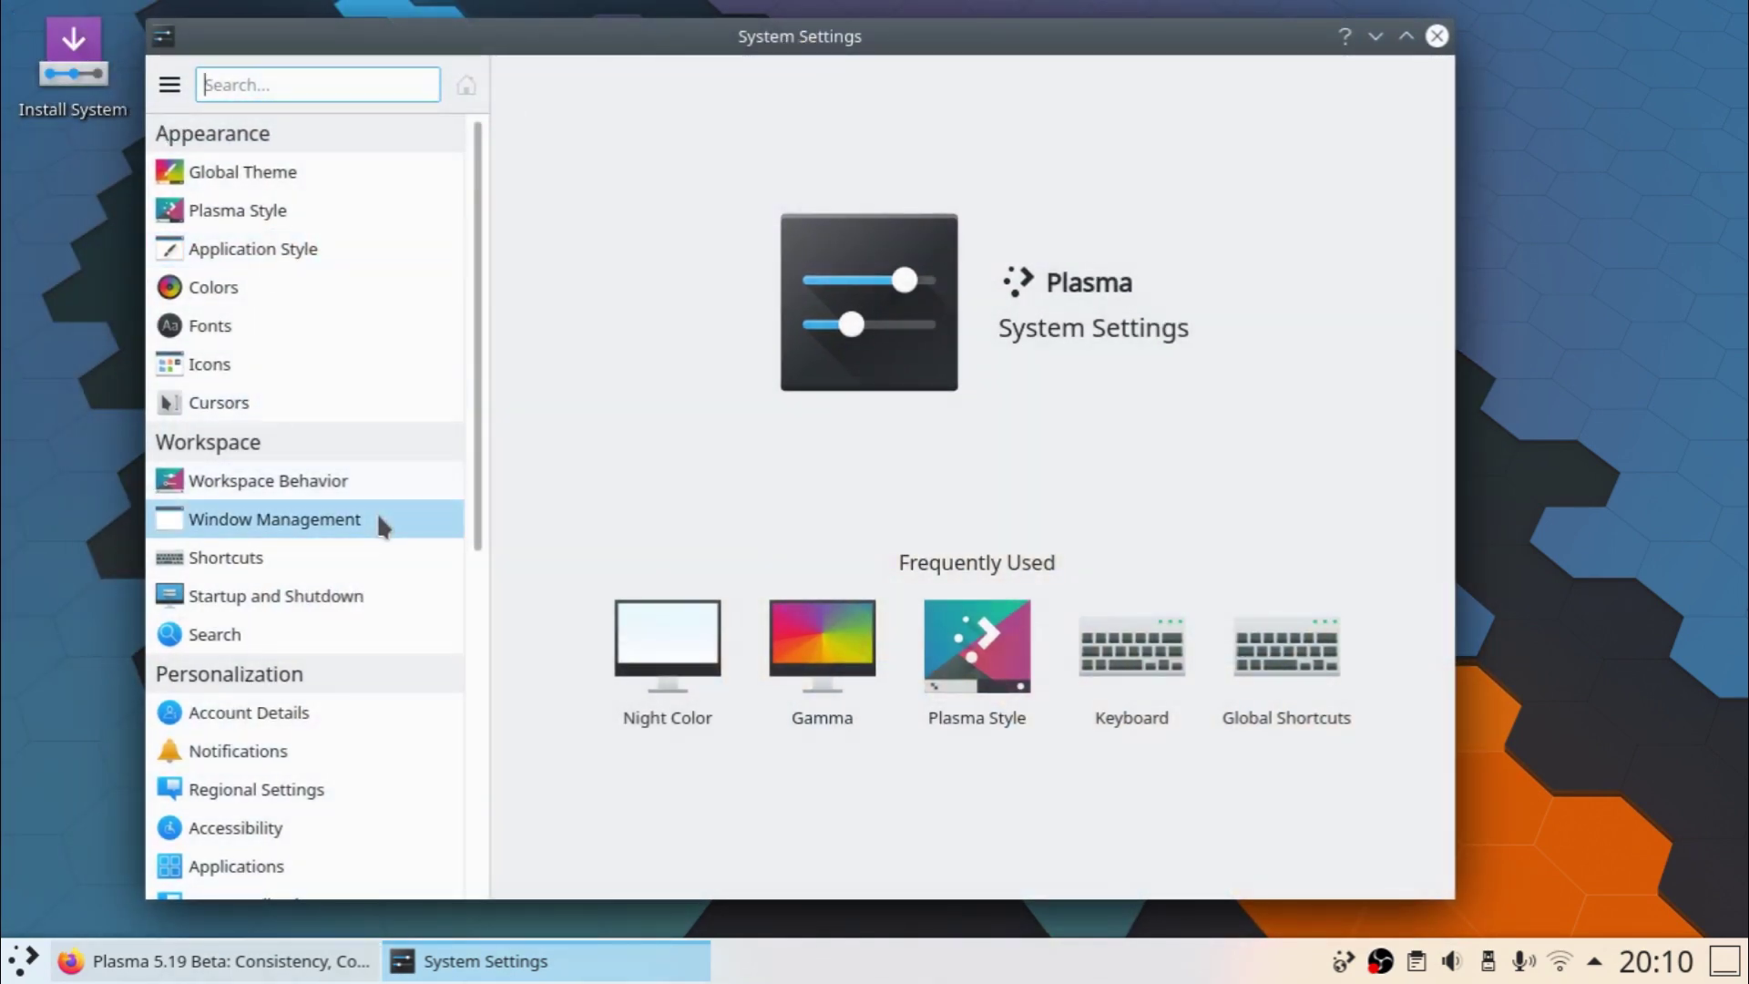
Turn off the Always show option for the clock in the Screen Locking appearance settings and apply the change
{"action": "left_click", "coordinate": [248, 497]}
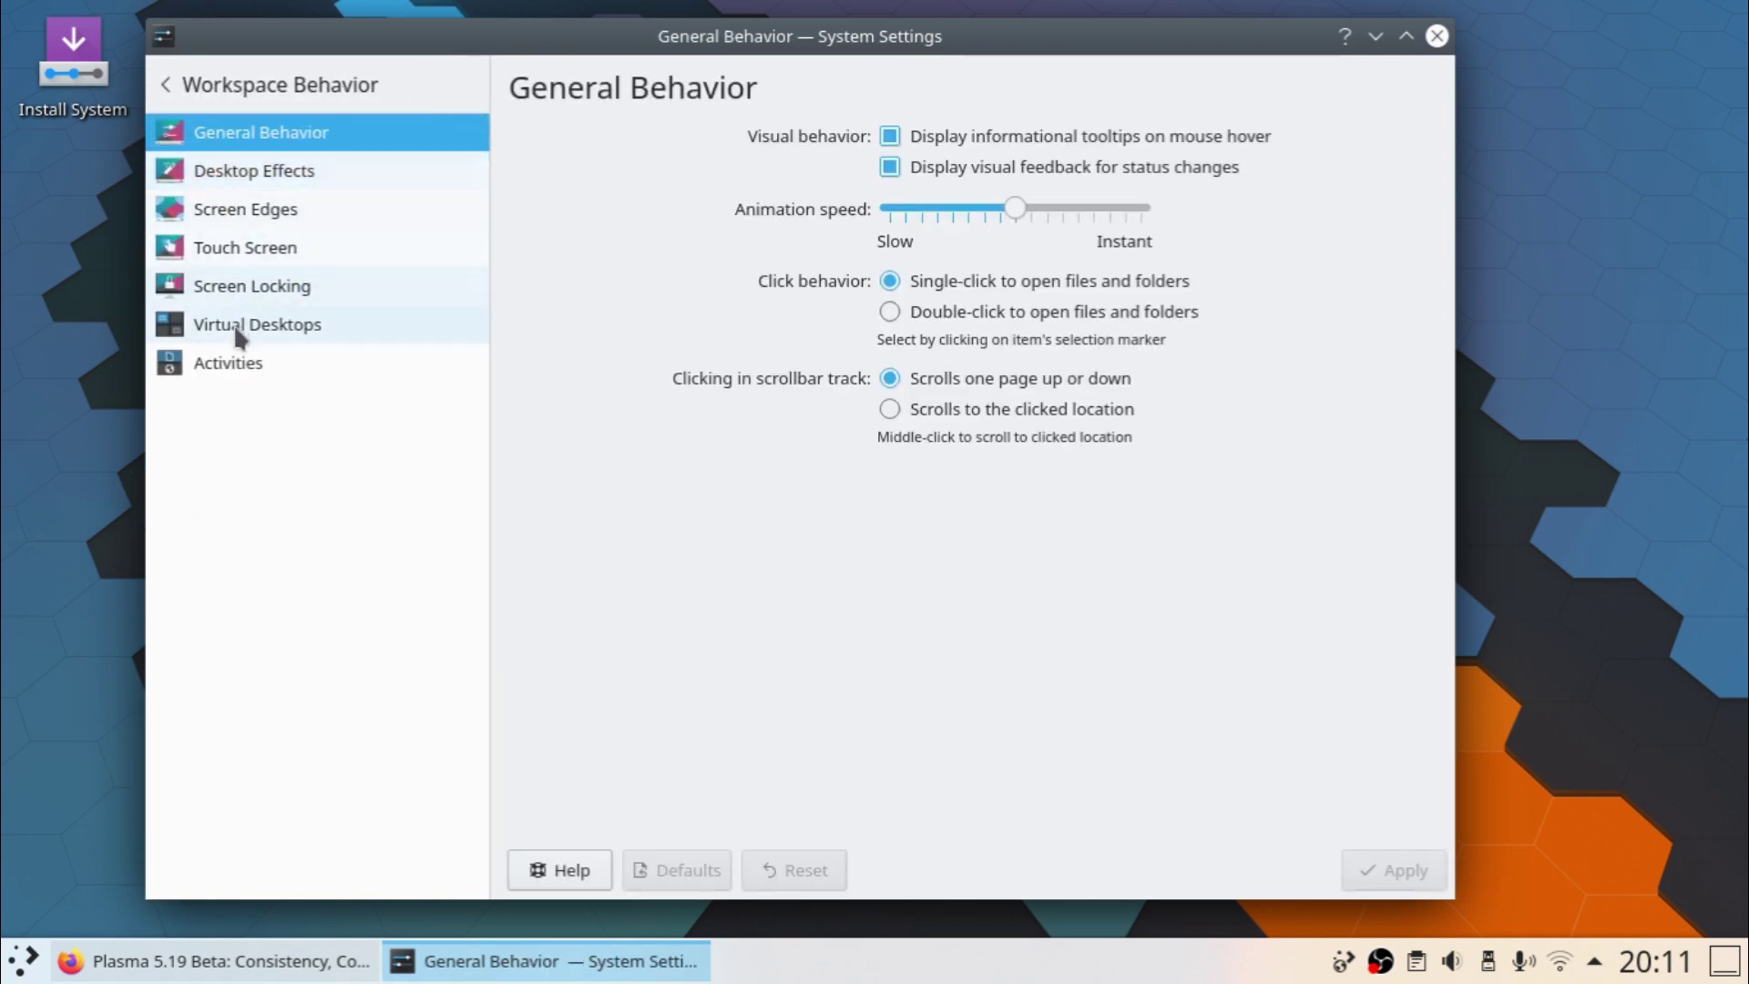
{"action": "left_click", "coordinate": [221, 286]}
{"action": "left_click", "coordinate": [660, 134]}
{"action": "left_click", "coordinate": [1017, 175]}
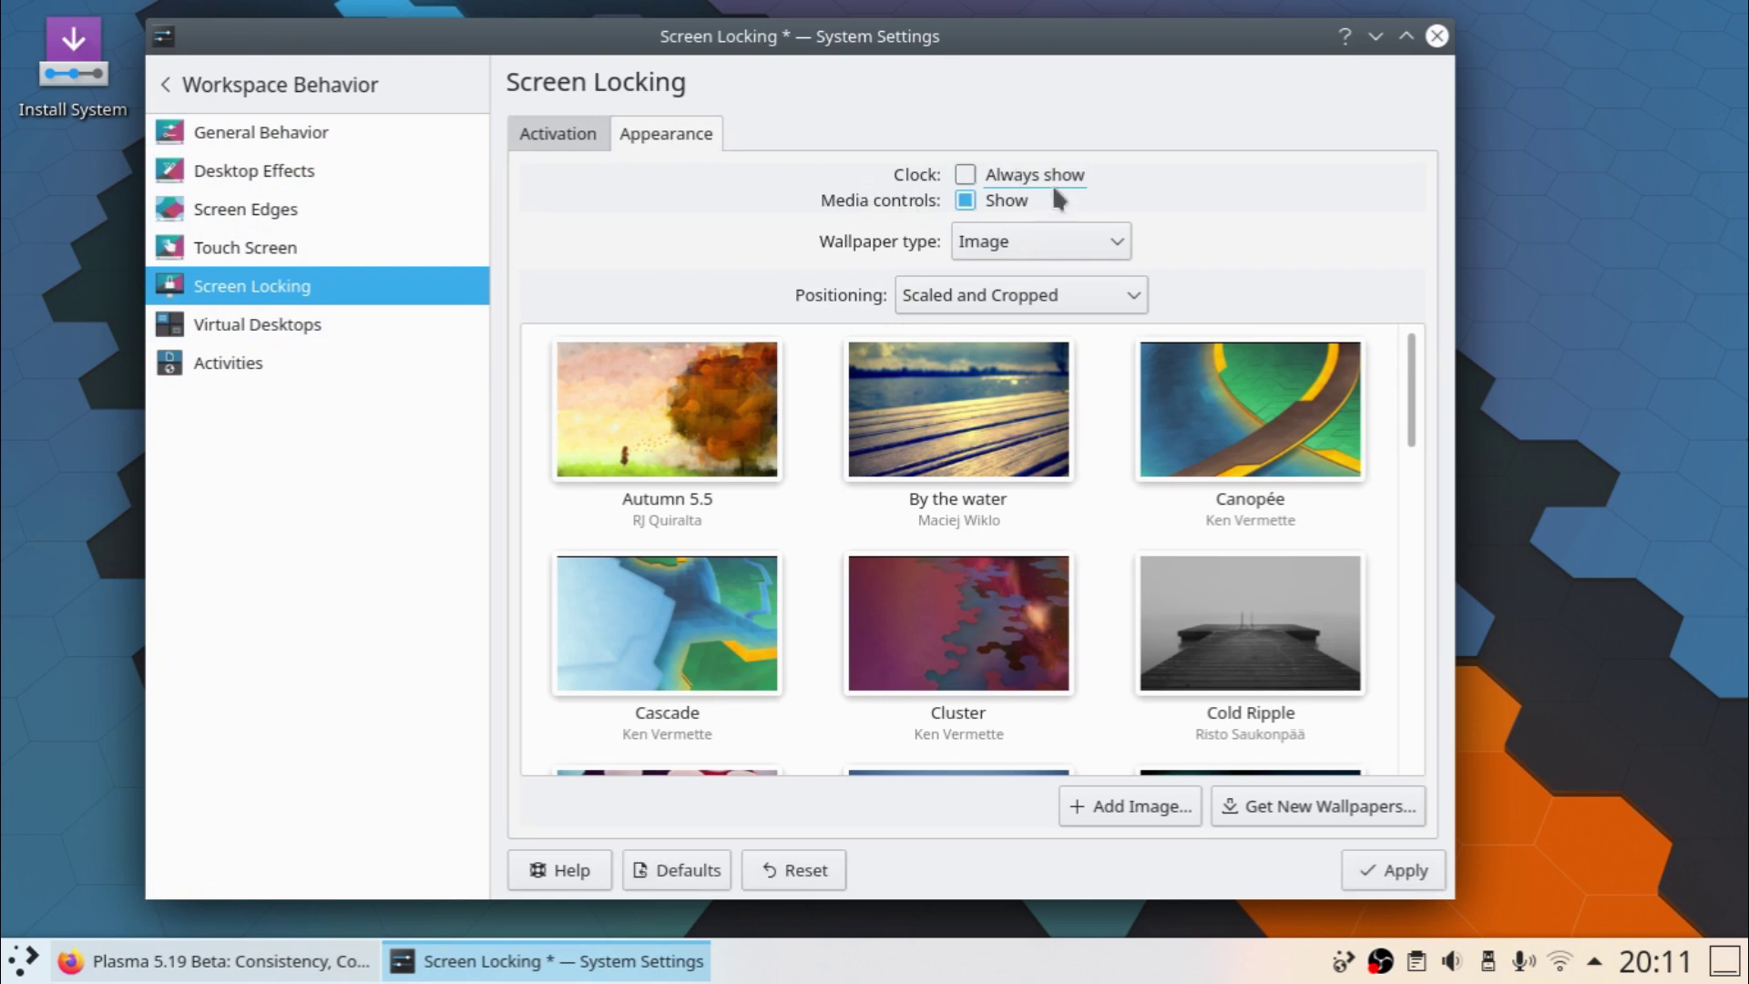
{"action": "left_click", "coordinate": [1424, 877]}
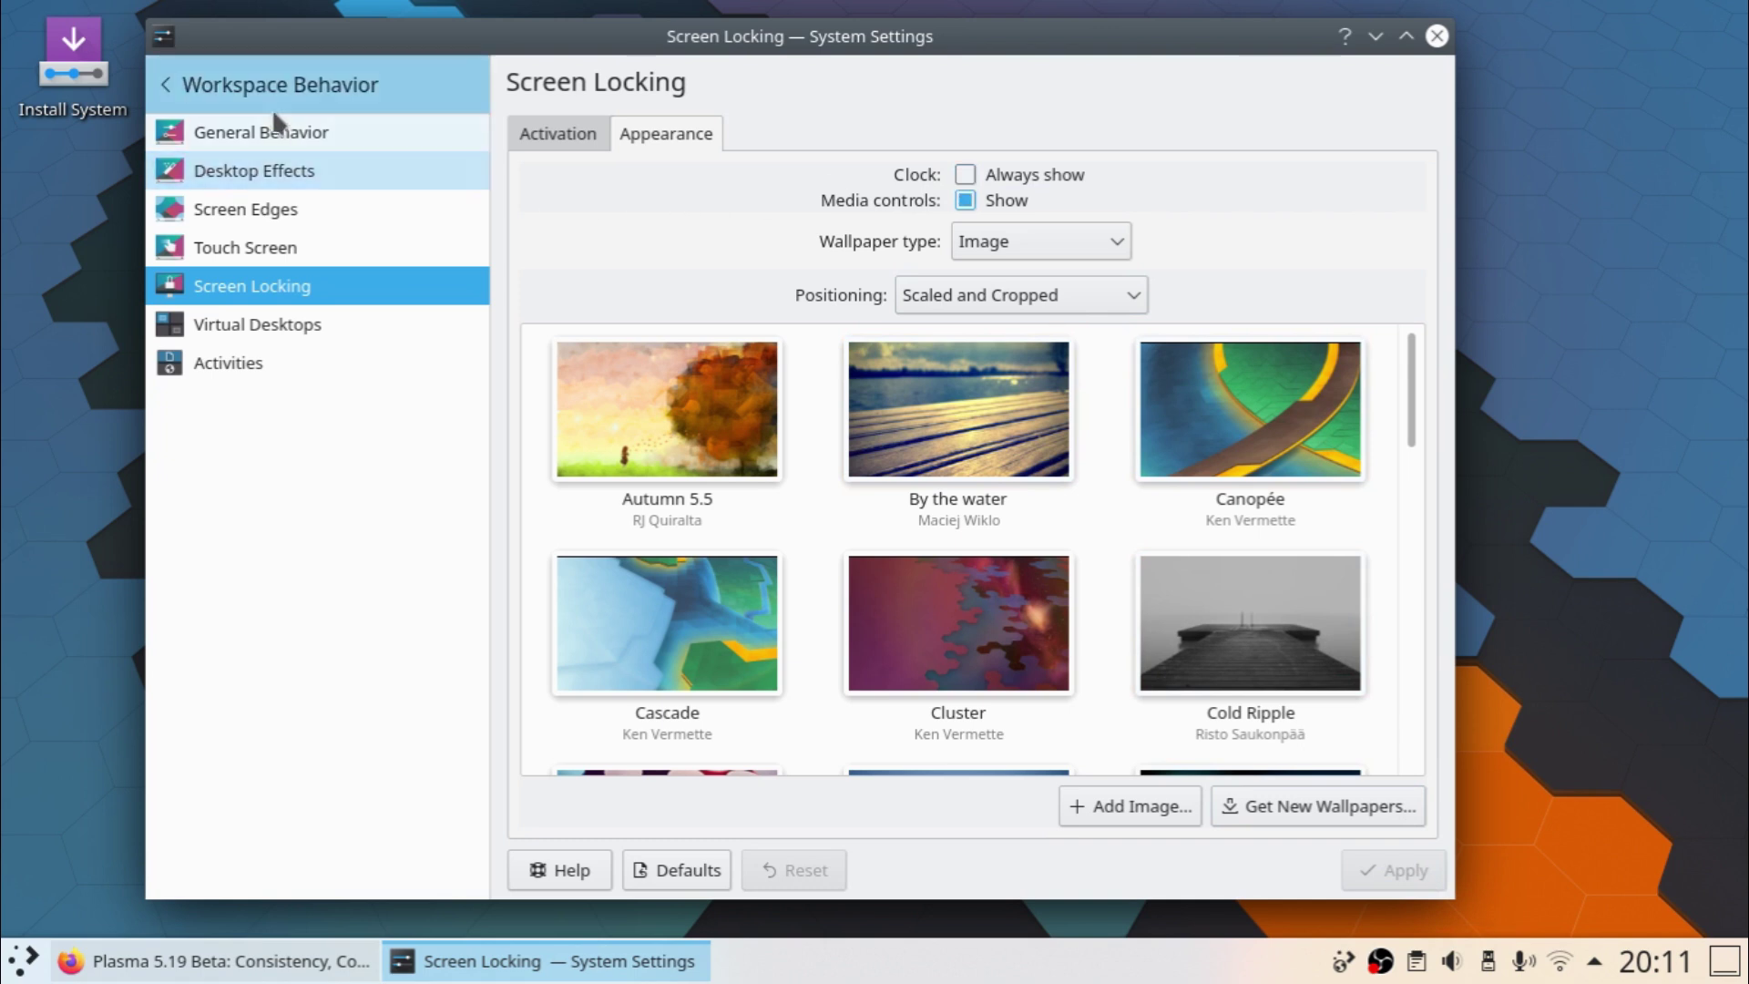
Open the Desktop Folder Settings and compare their wallpaper page with the lock screen's wallpaper options
{"action": "left_click", "coordinate": [172, 77]}
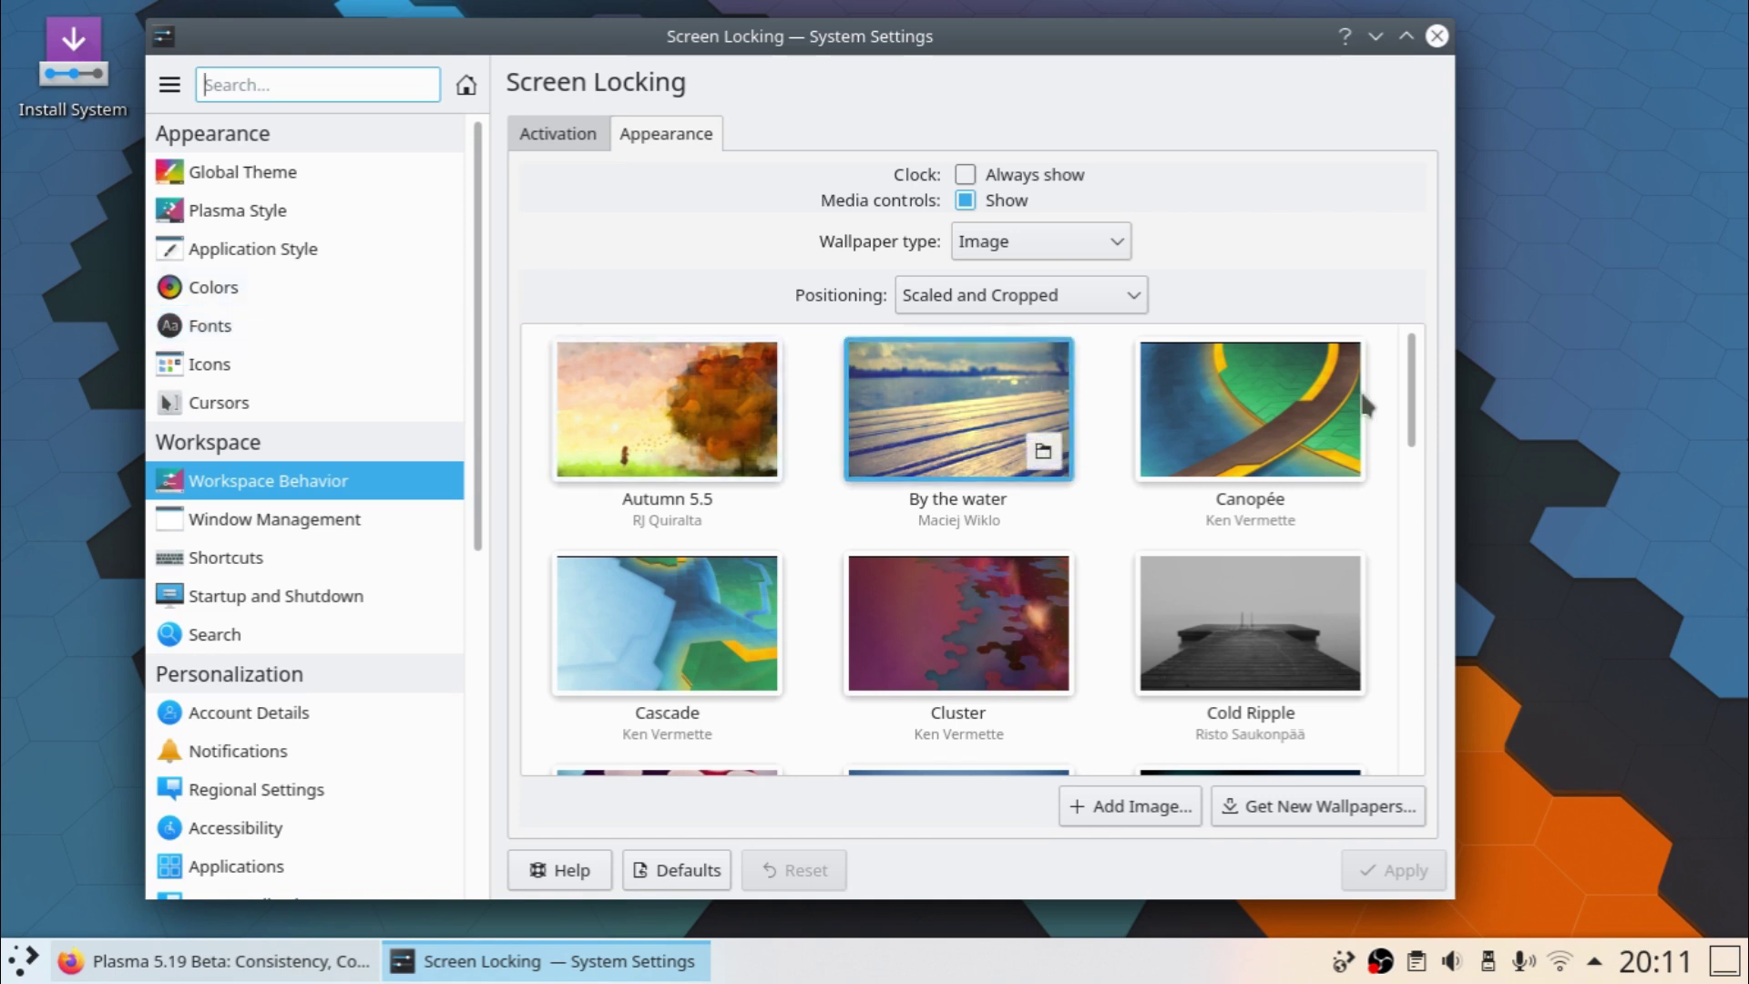
{"action": "right_click", "coordinate": [1543, 462]}
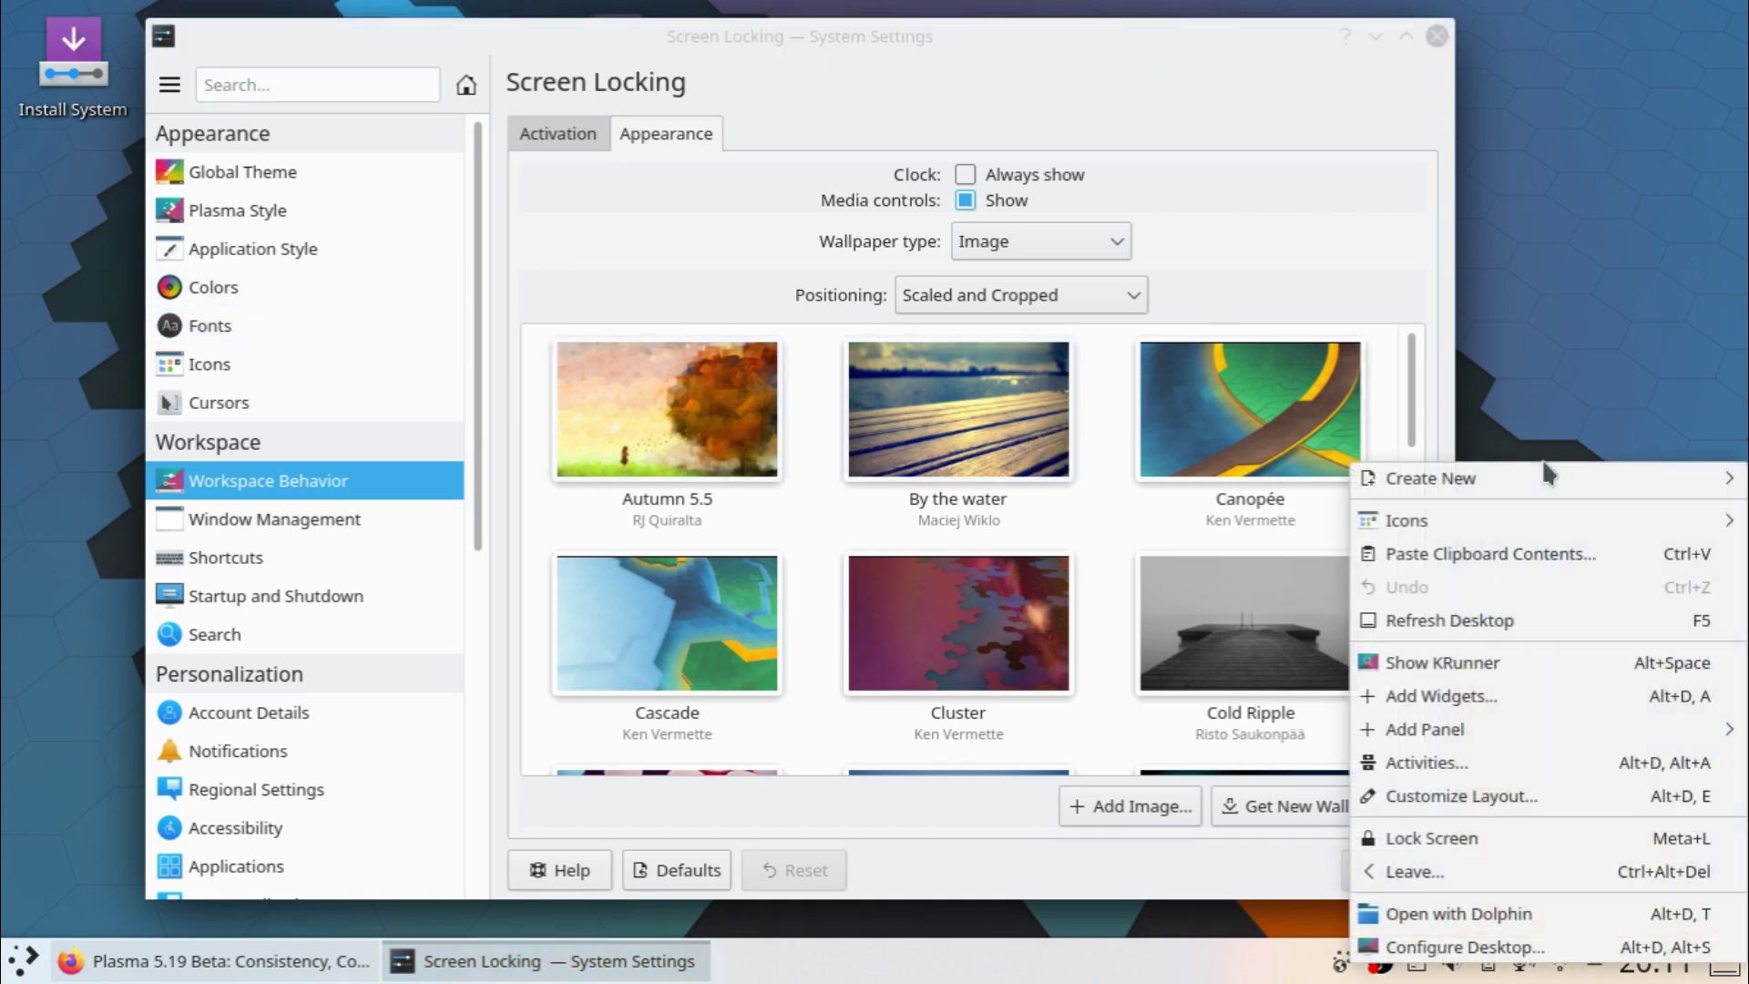
{"action": "left_click", "coordinate": [1461, 947]}
{"action": "left_click_drag", "start_coordinate": [1111, 242], "coordinate": [1115, 215]}
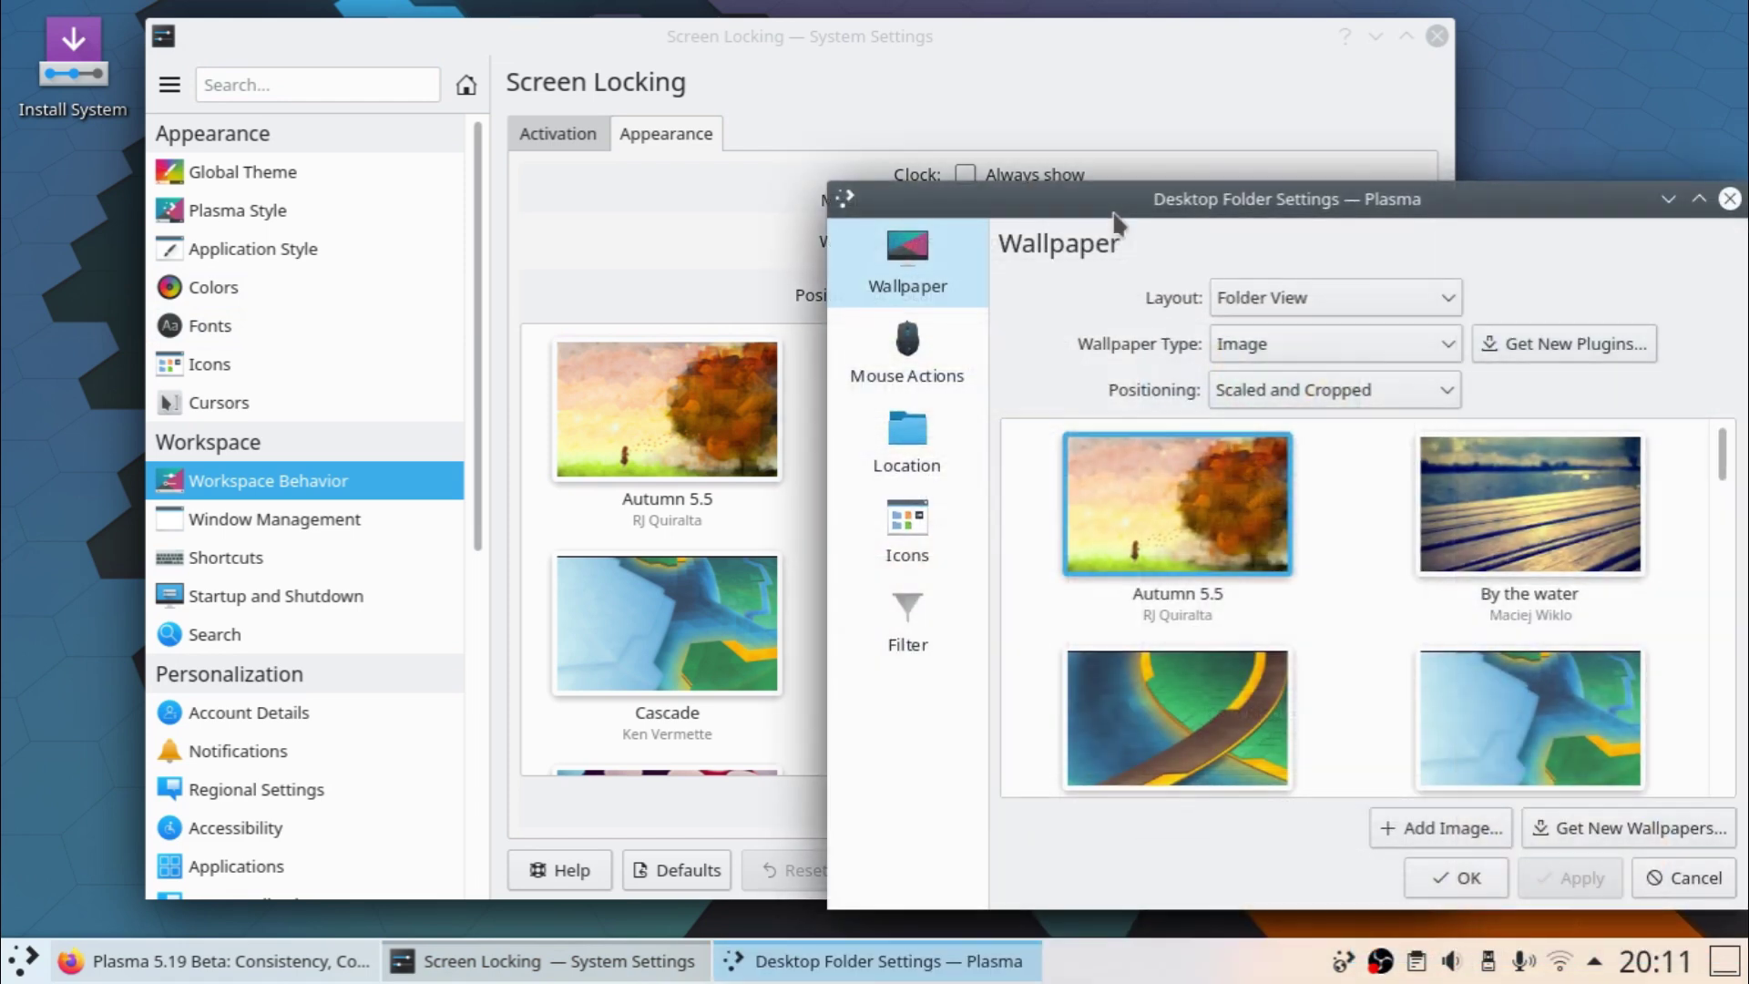
{"action": "left_click", "coordinate": [658, 233]}
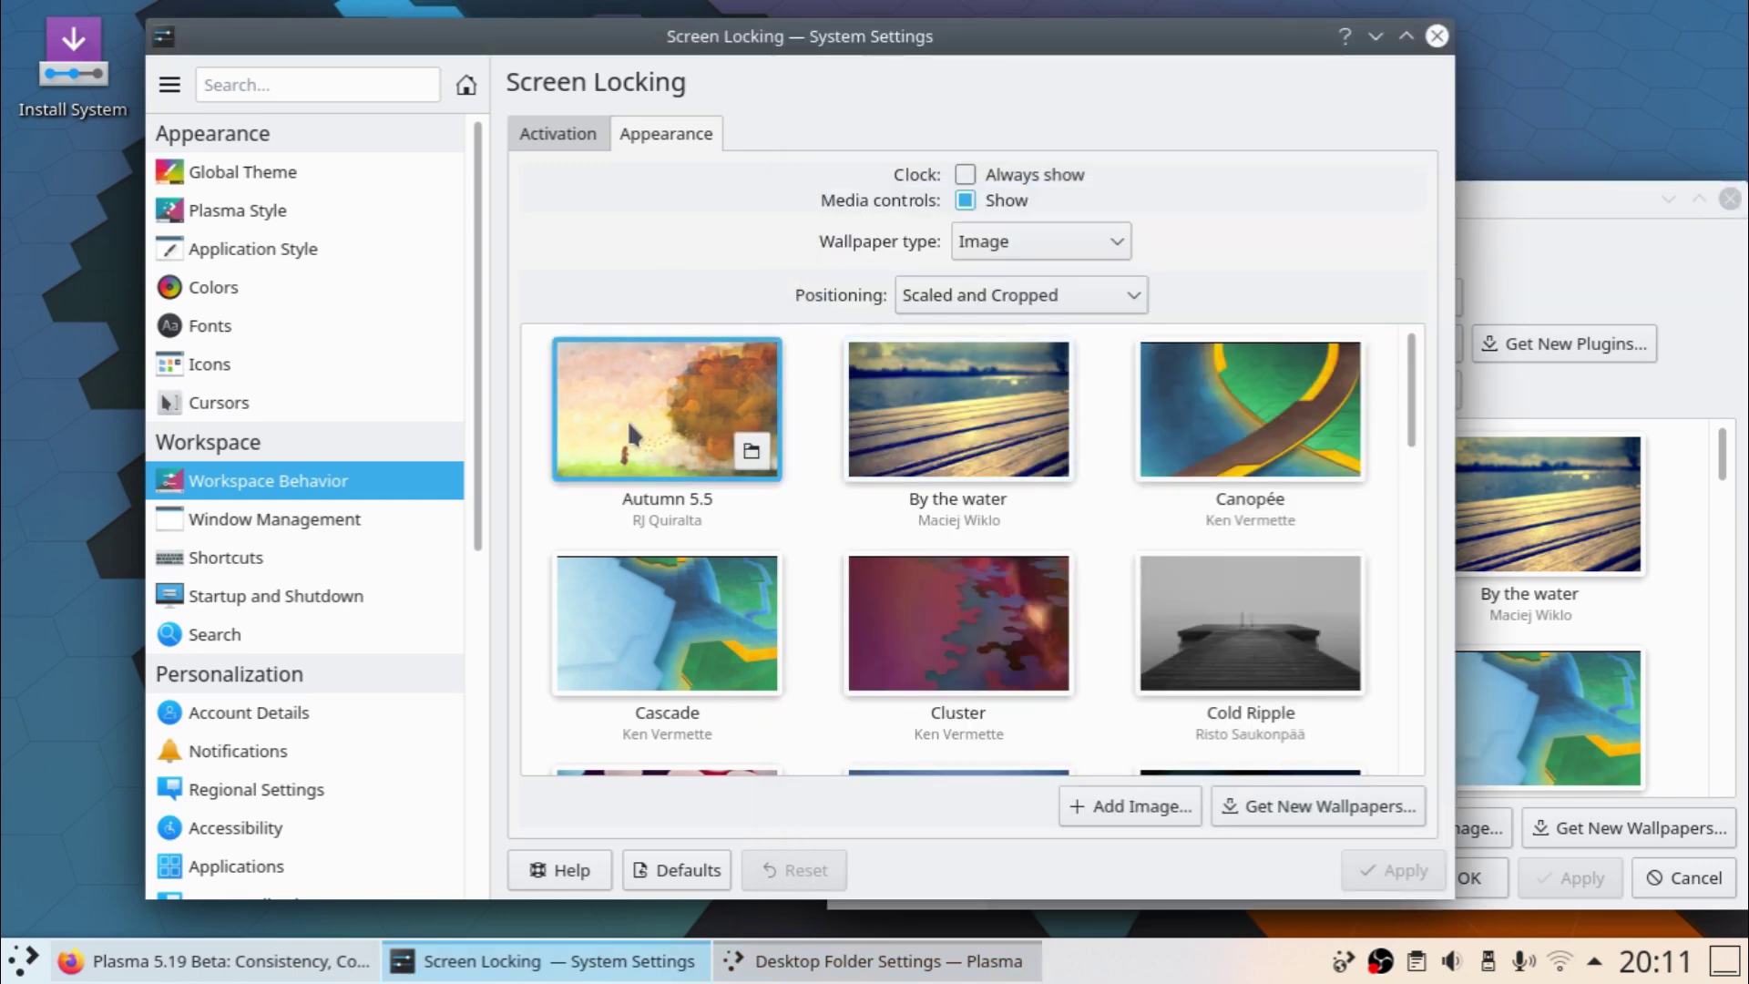
Compare the Login Screen (SDDM) theme page with the desktop wallpaper settings, and close the desktop settings with OK
{"action": "left_click", "coordinate": [216, 603]}
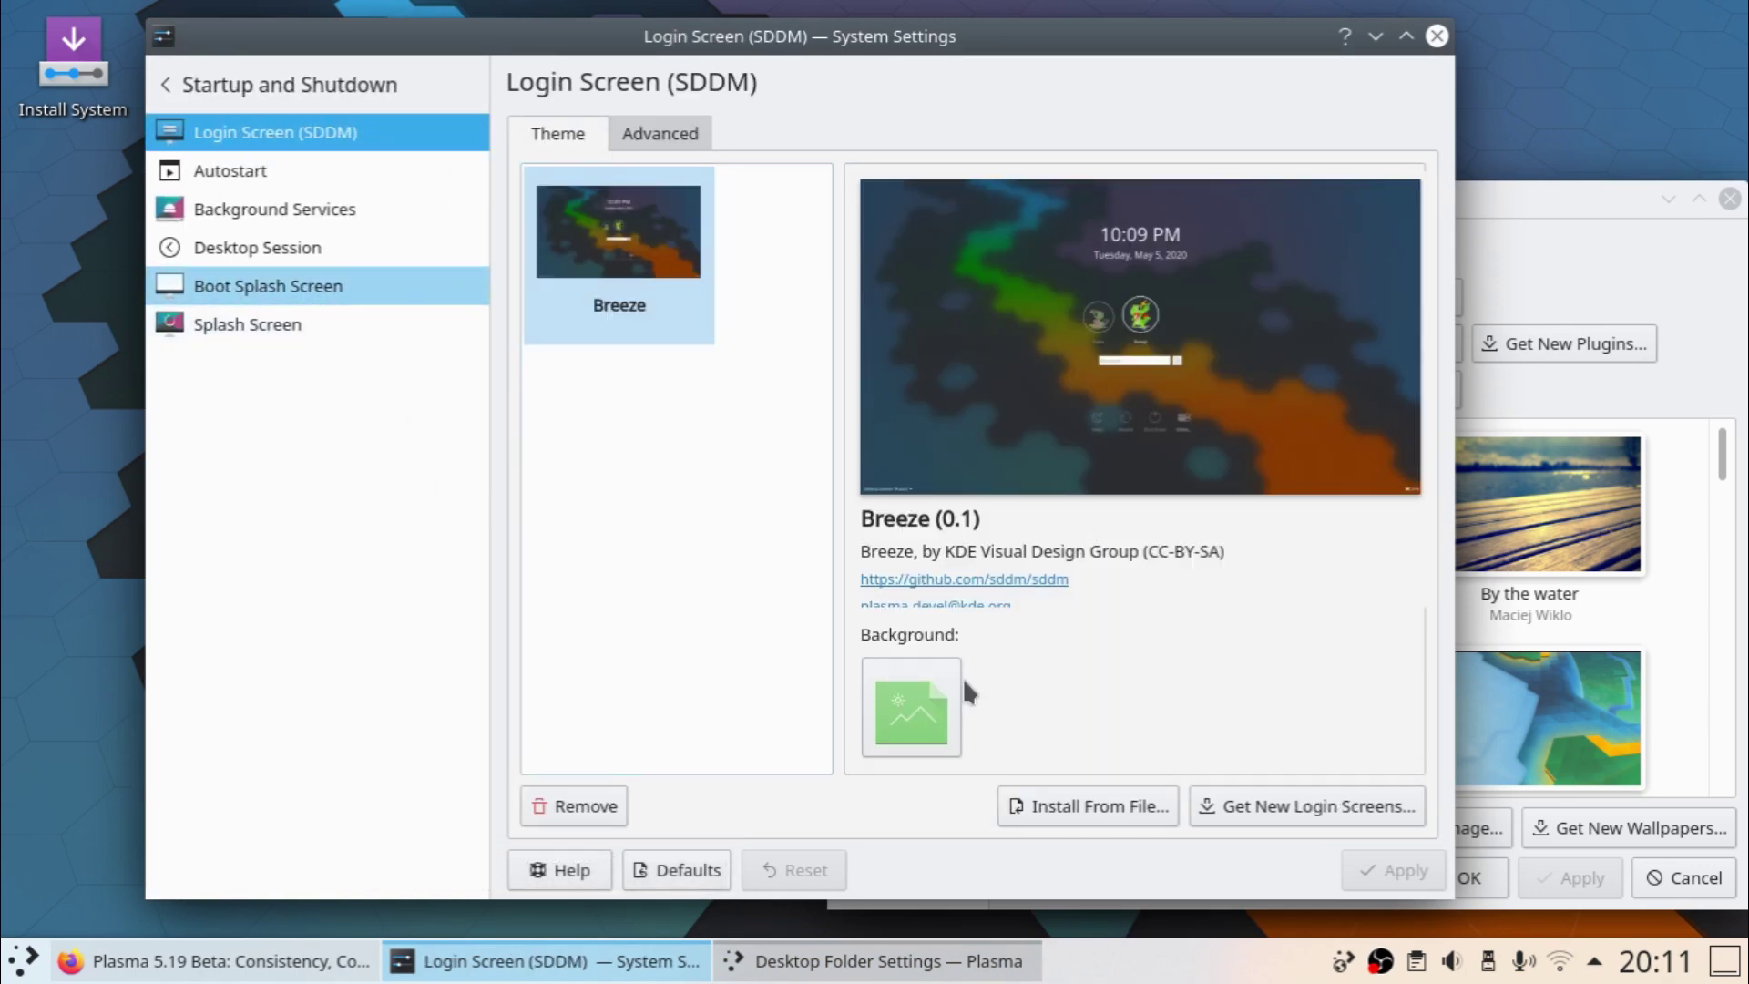
{"action": "left_click", "coordinate": [1654, 294]}
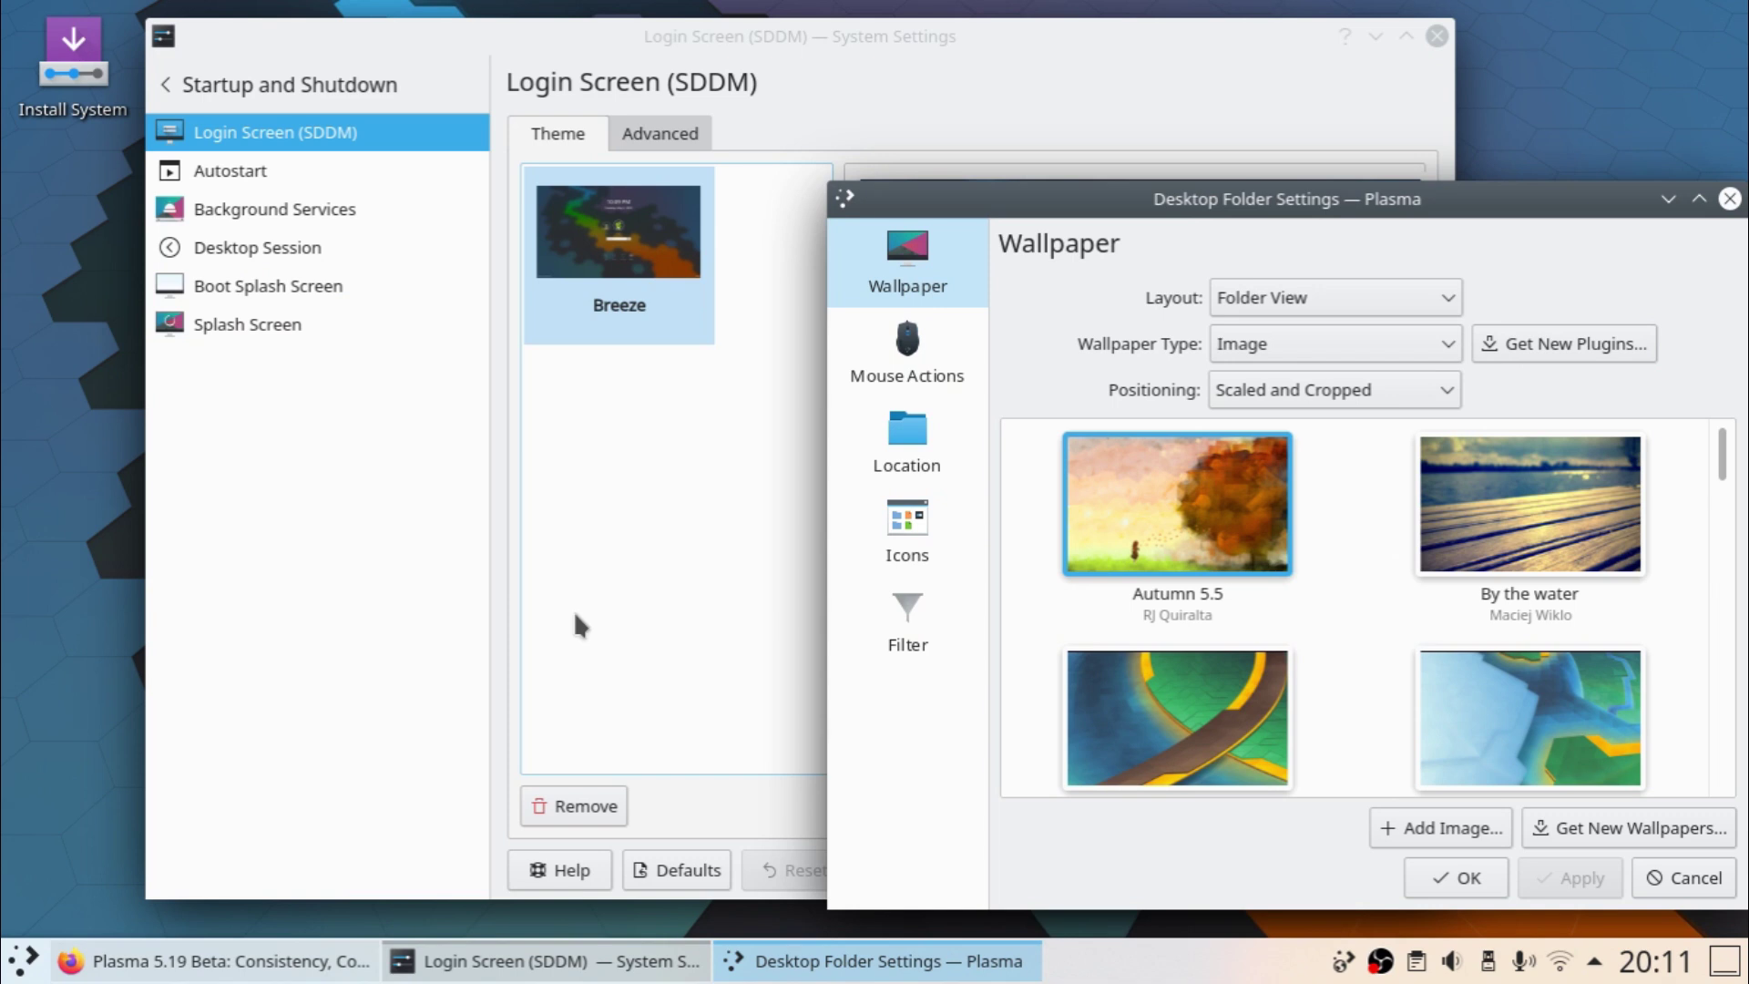
{"action": "left_click", "coordinate": [1428, 876]}
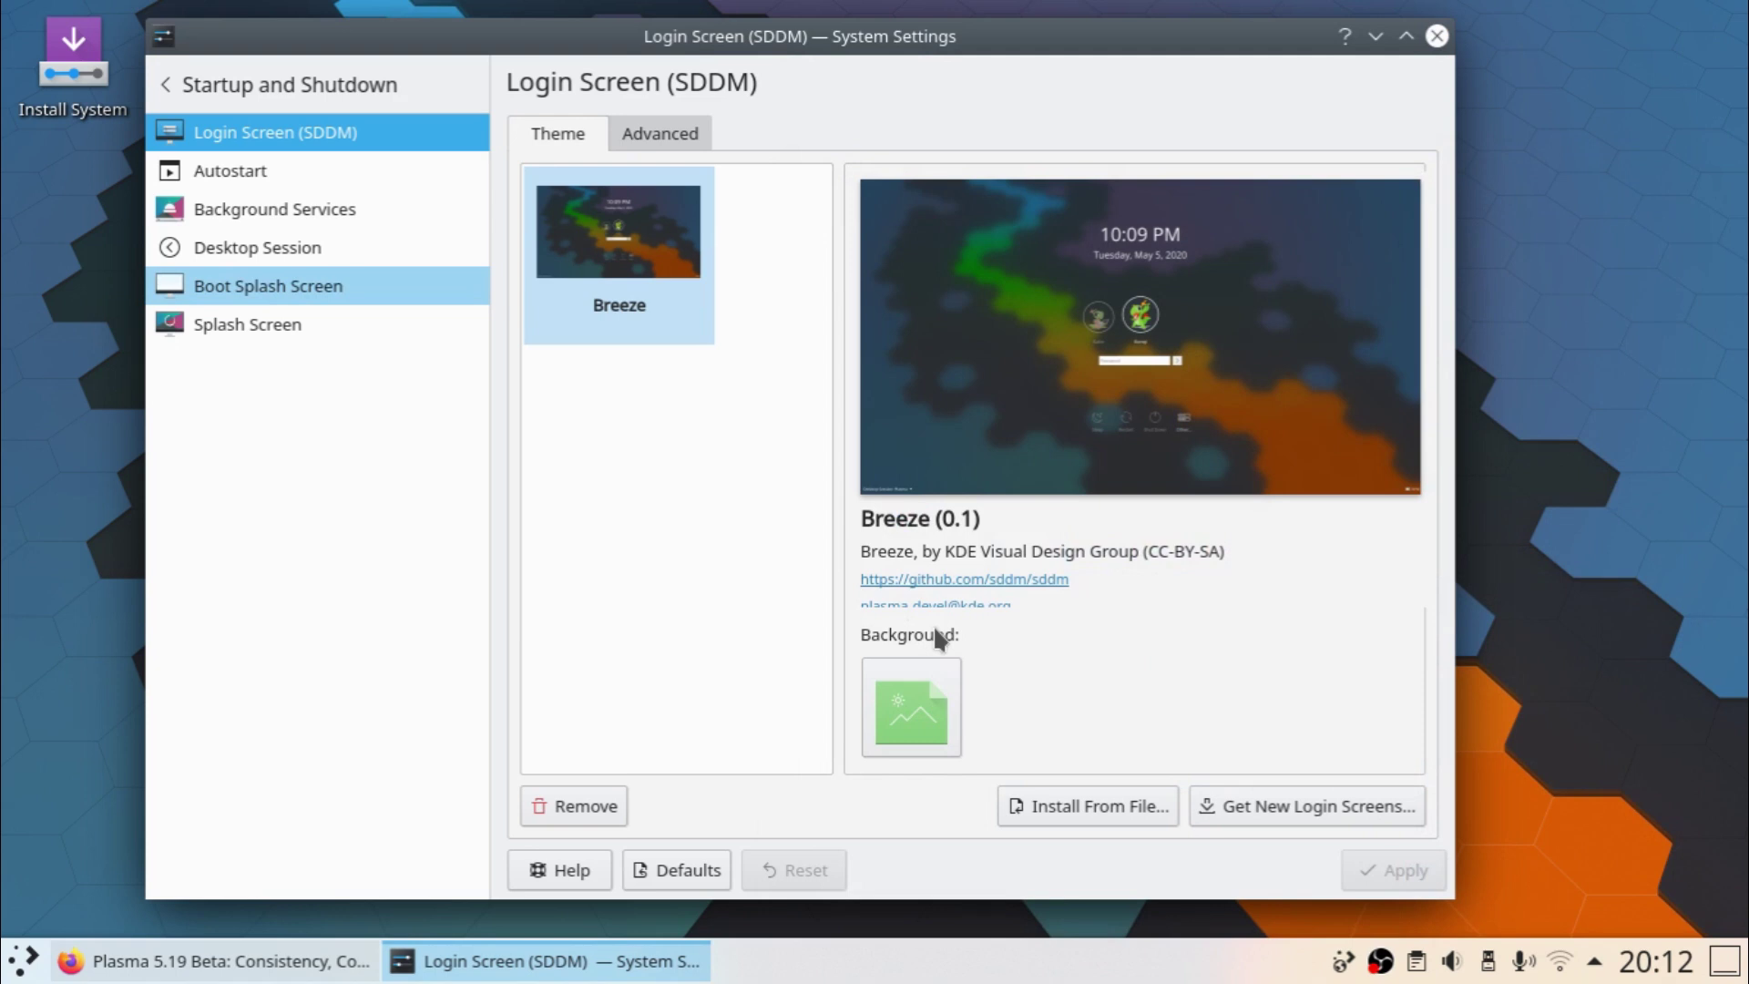
View the Global Theme page and the Global Shortcuts settings for Dolphin
{"action": "left_click", "coordinate": [261, 91]}
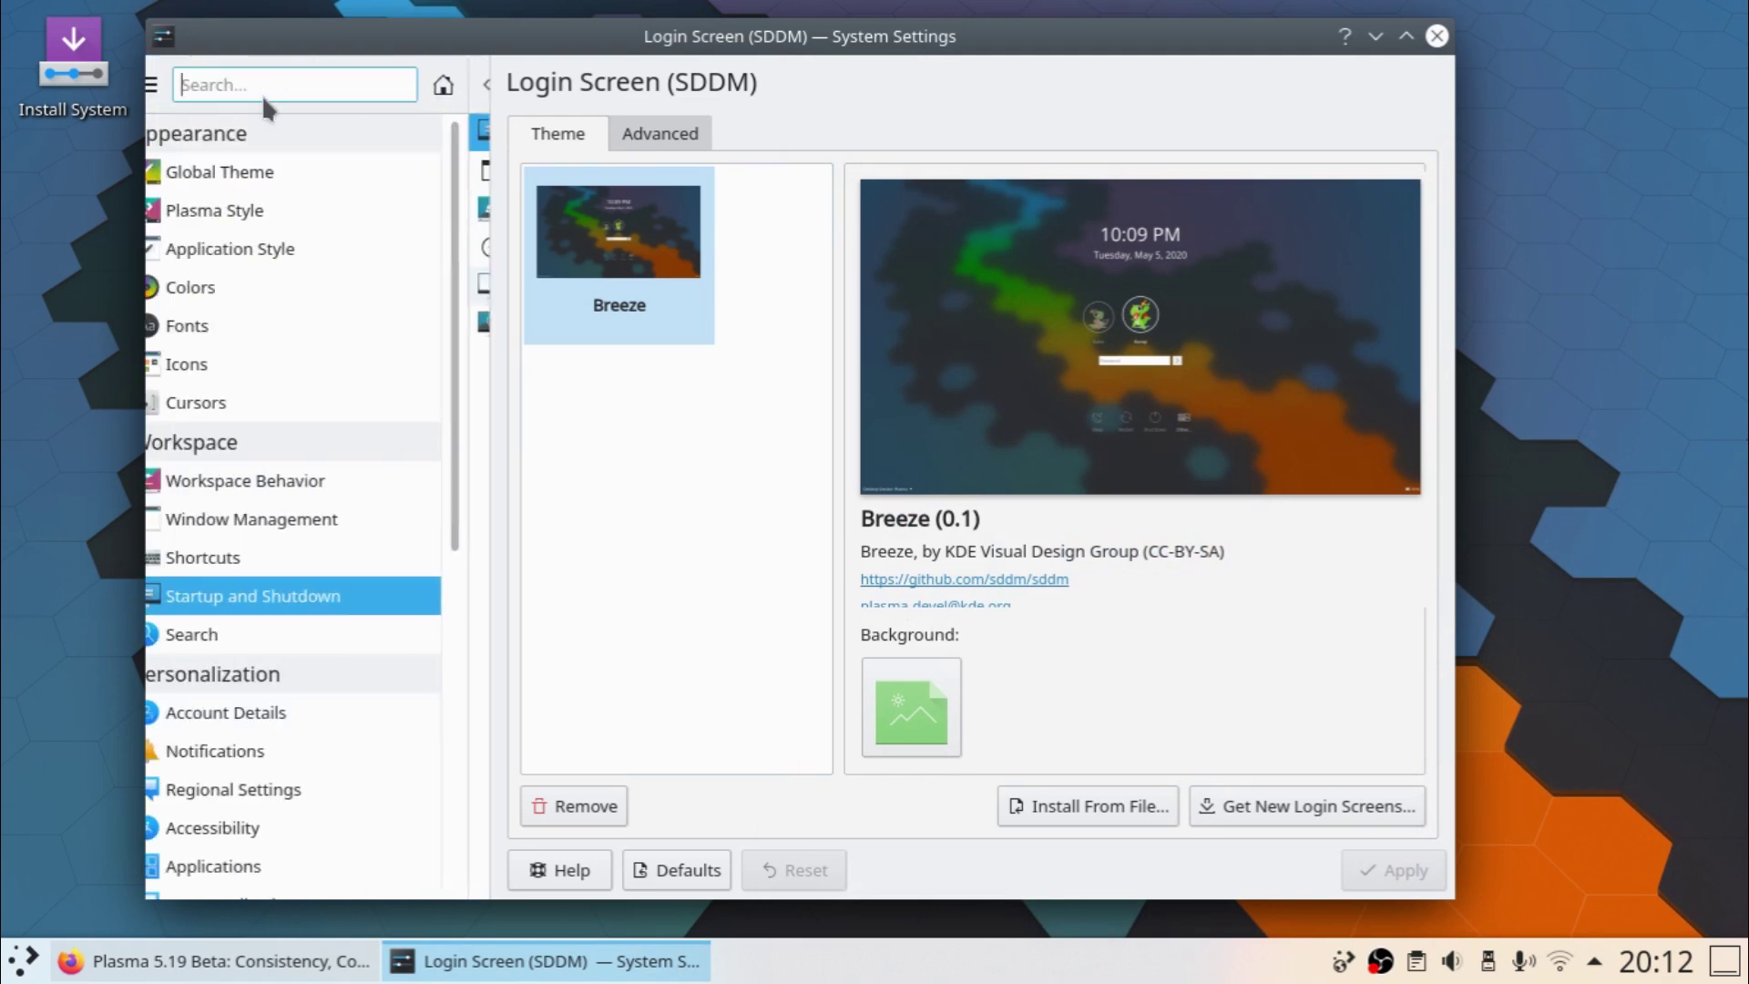
{"action": "left_click", "coordinate": [232, 169]}
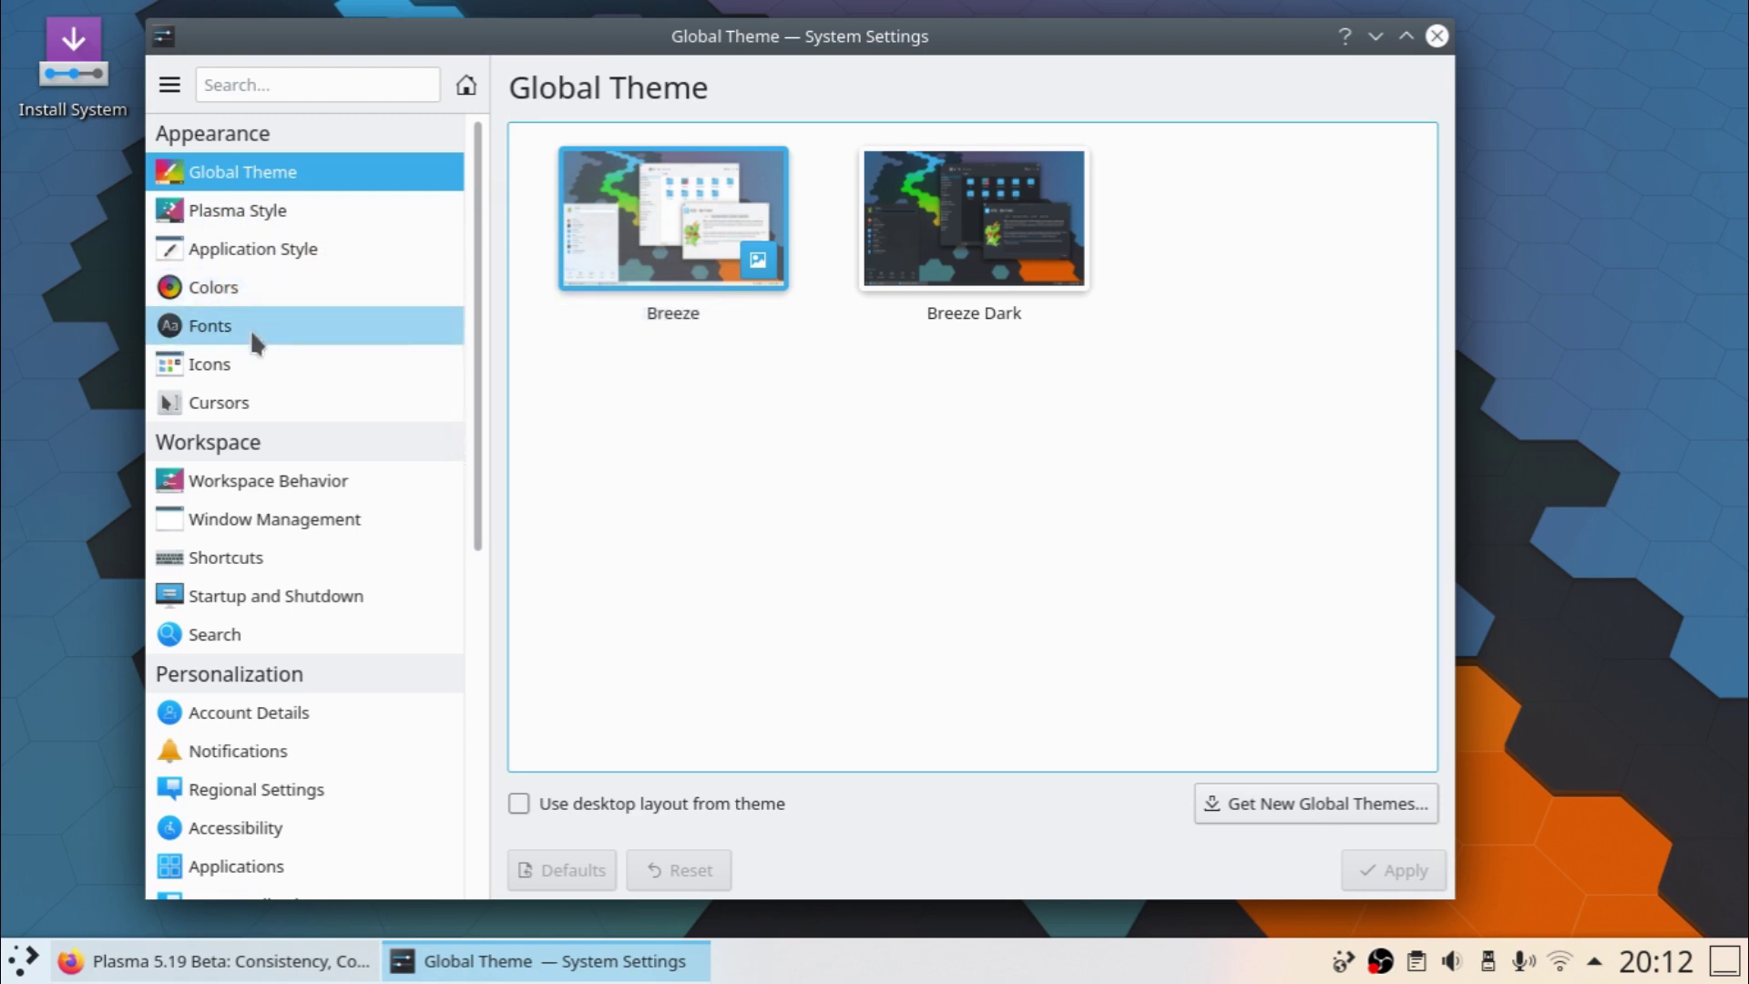
{"action": "scroll", "coordinate": [255, 355], "scroll_direction": "down", "scroll_amount": 2}
{"action": "left_click", "coordinate": [283, 461]}
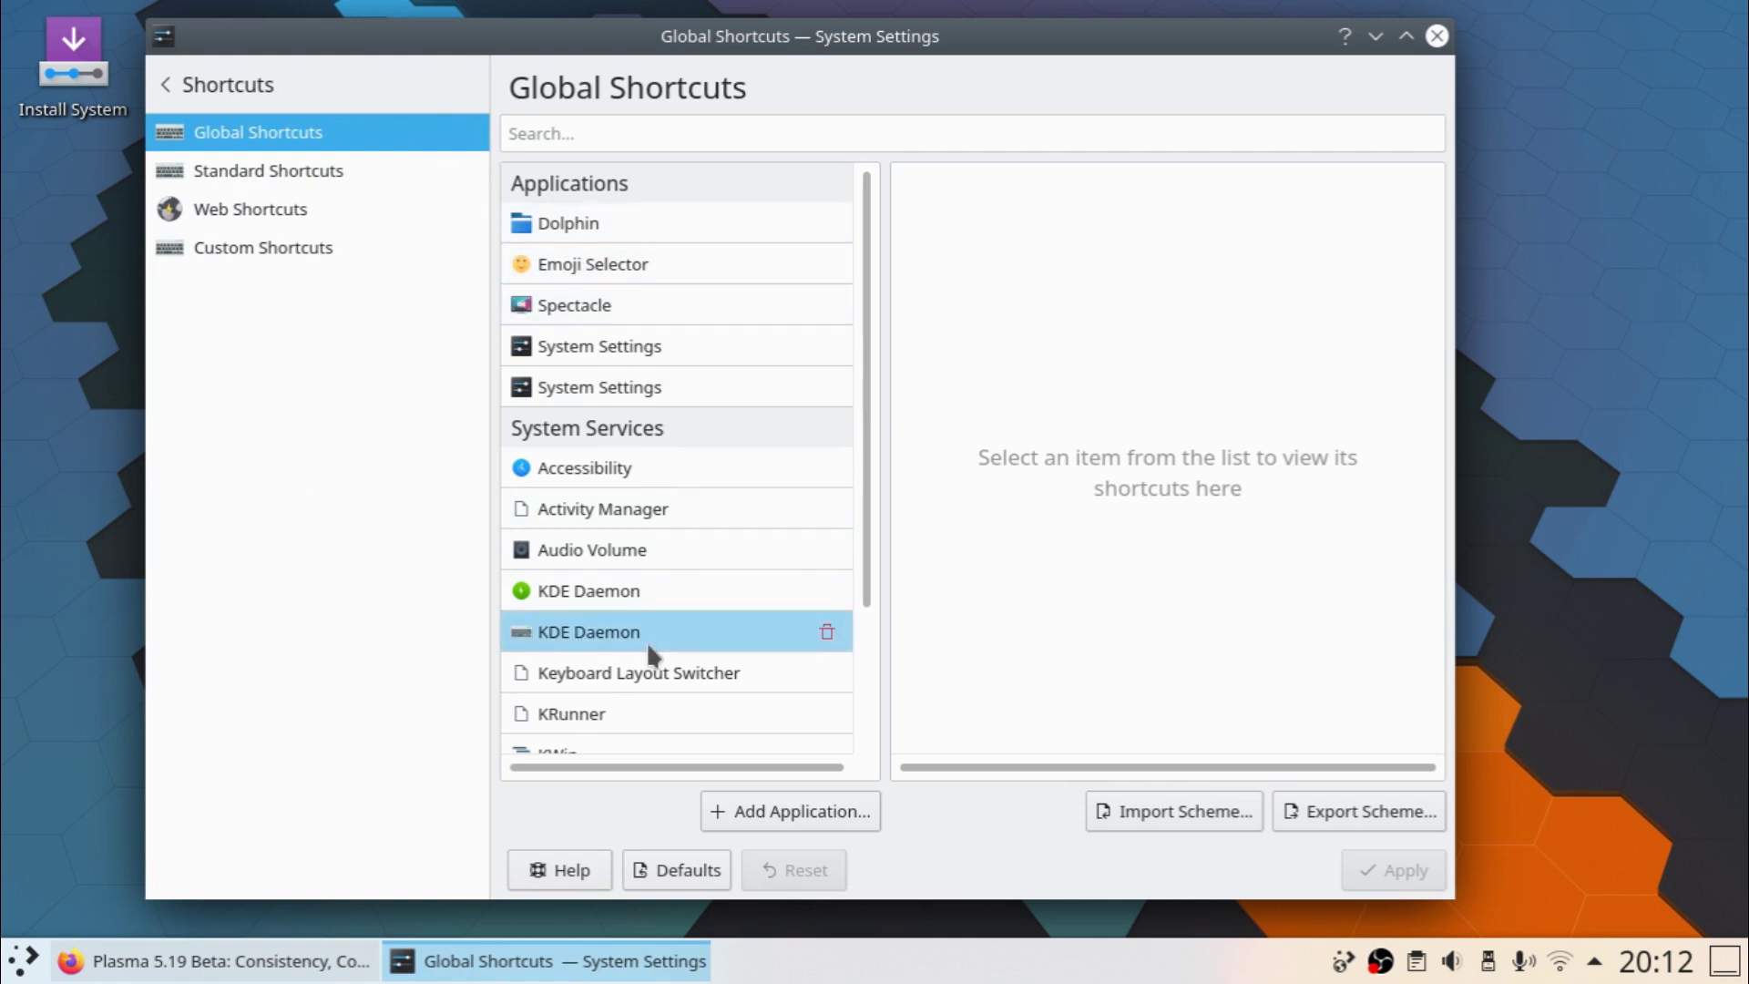
{"action": "left_click", "coordinate": [620, 223]}
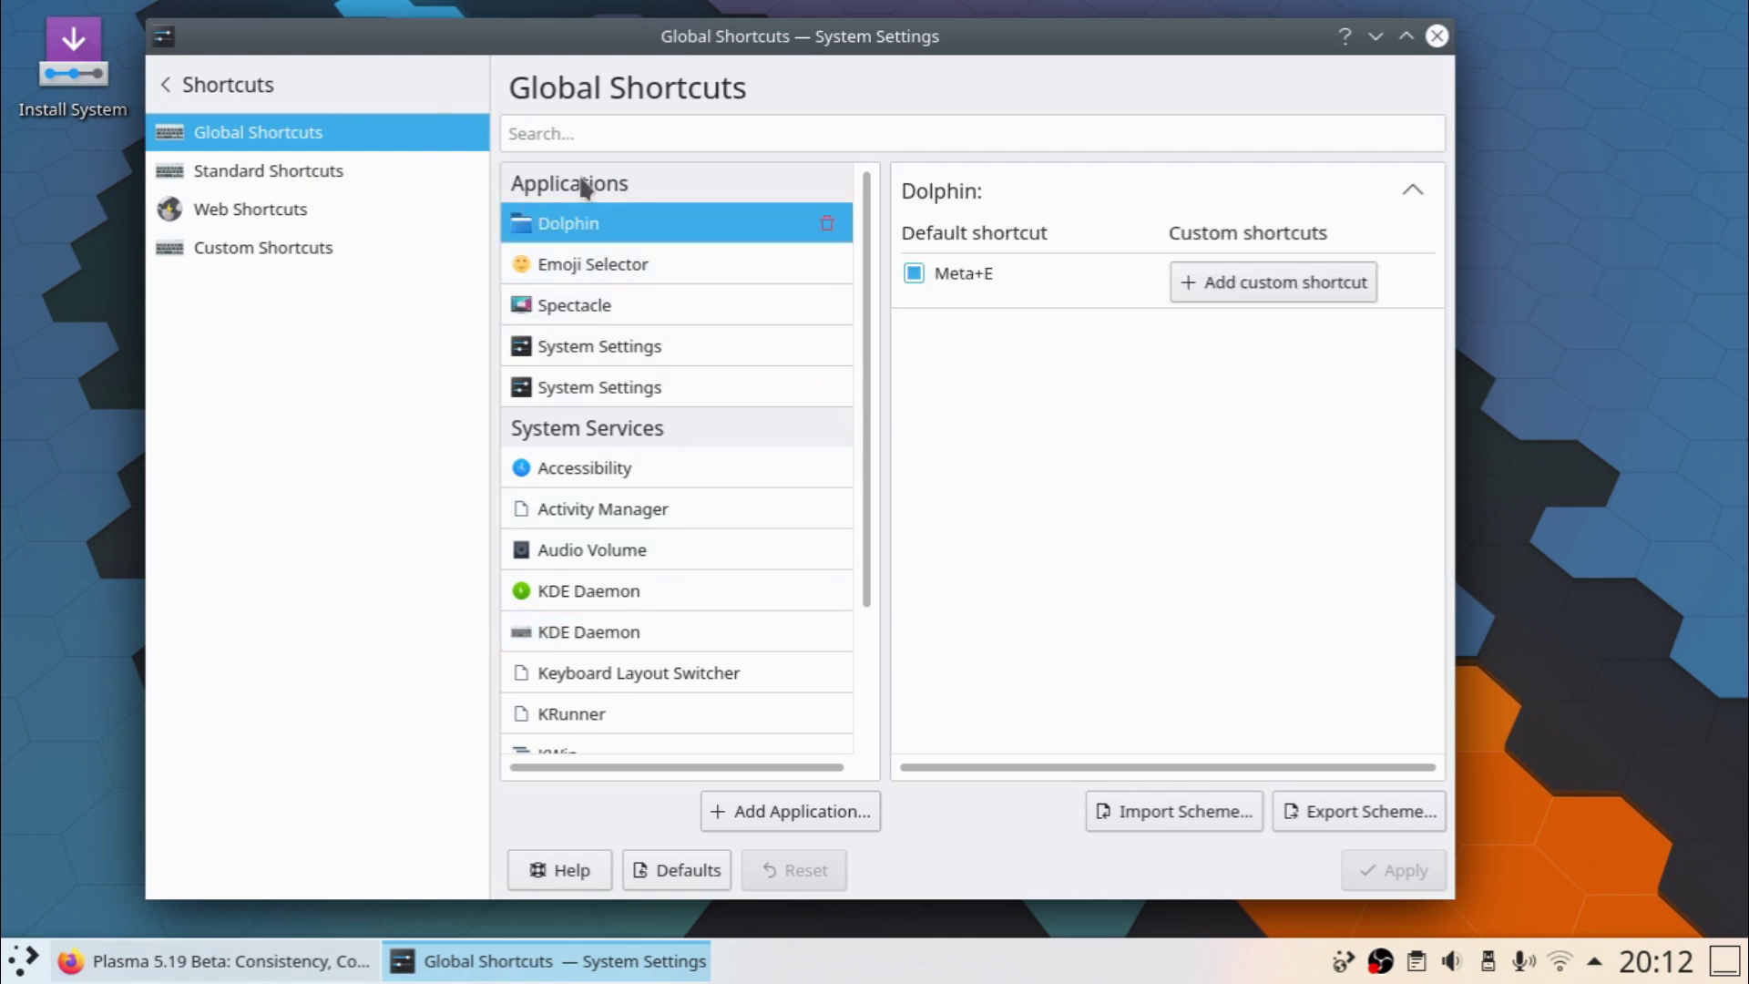
Try to add a custom shortcut for the Emoji Selector and cancel the key input
{"action": "left_click", "coordinate": [592, 266]}
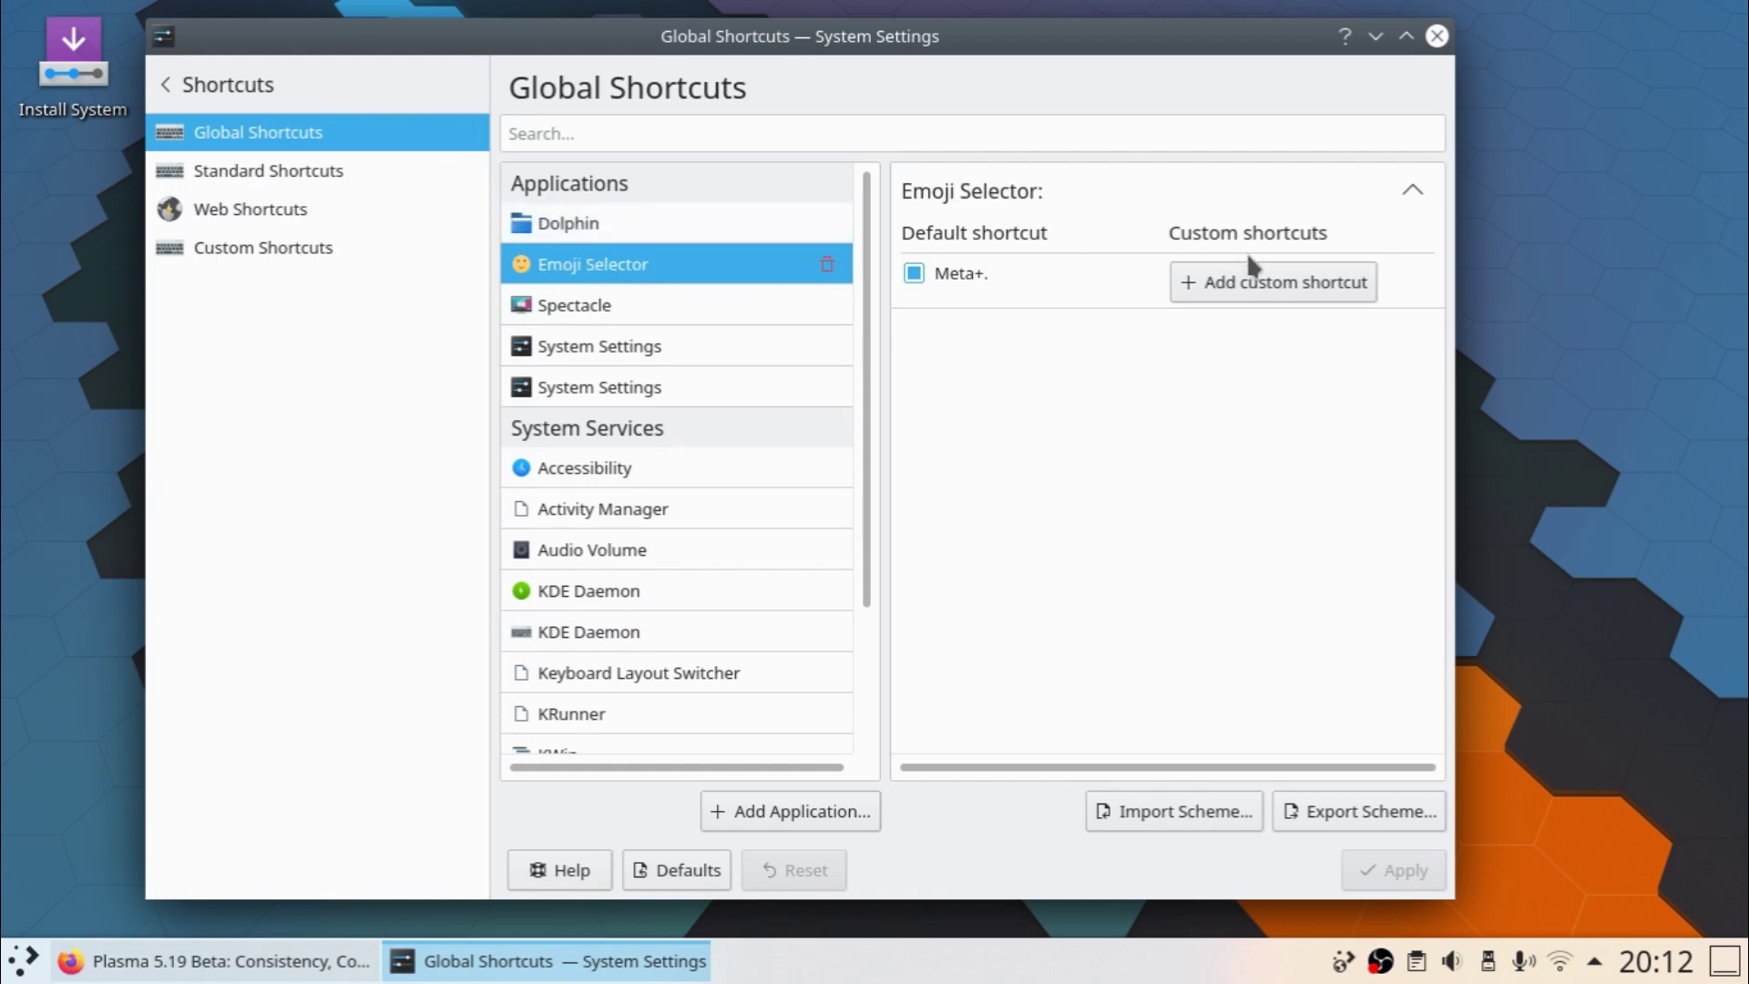
{"action": "left_click", "coordinate": [1284, 287]}
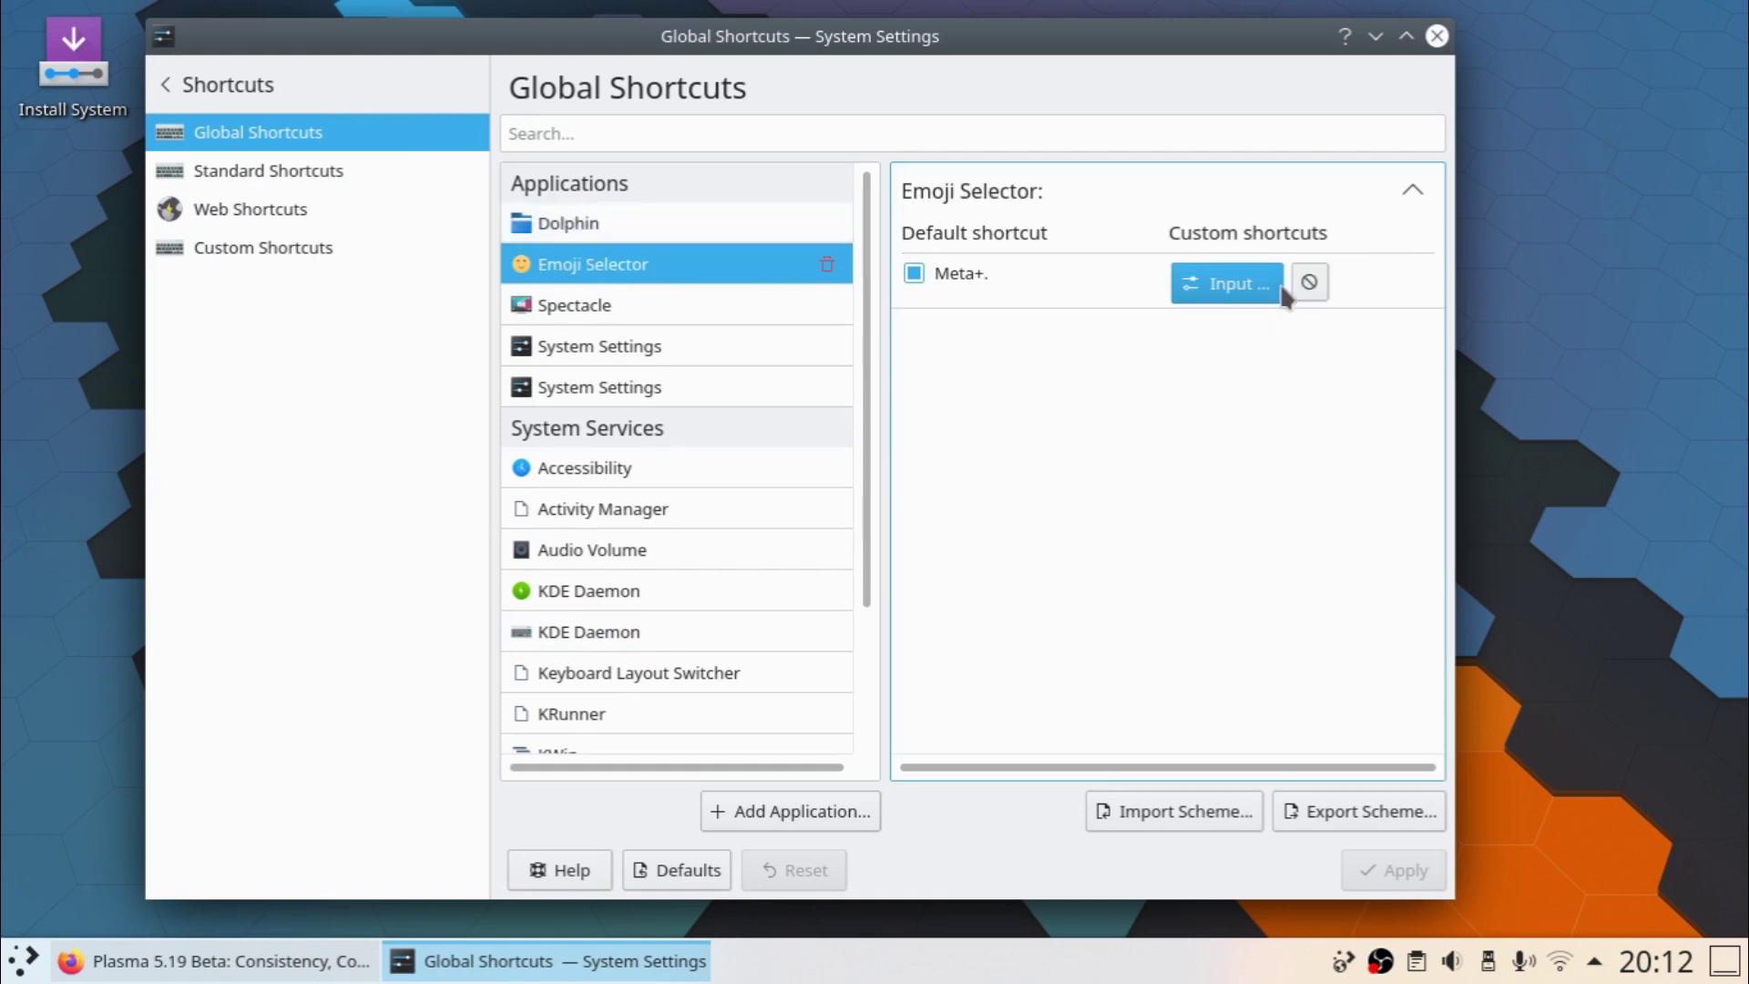
{"action": "left_click", "coordinate": [1308, 283]}
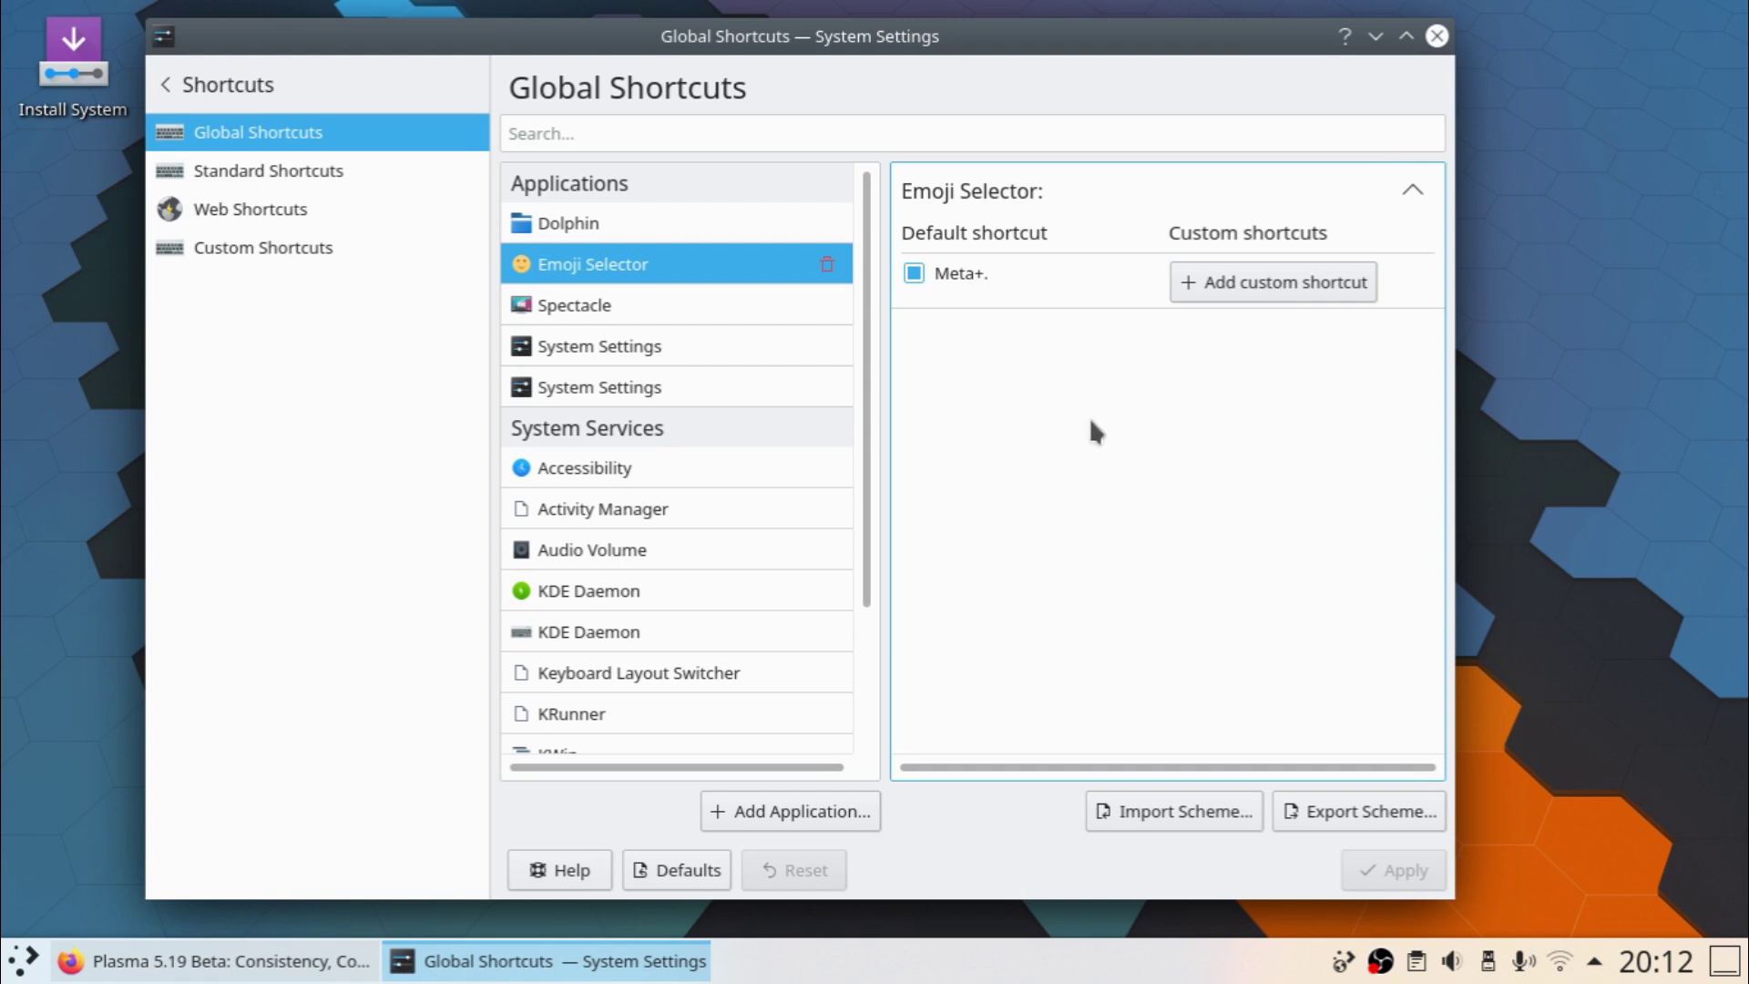
Maximize the System Settings window and view the global shortcuts of the second System Settings entry
{"action": "left_click_drag", "start_coordinate": [1011, 51], "coordinate": [1184, 11]}
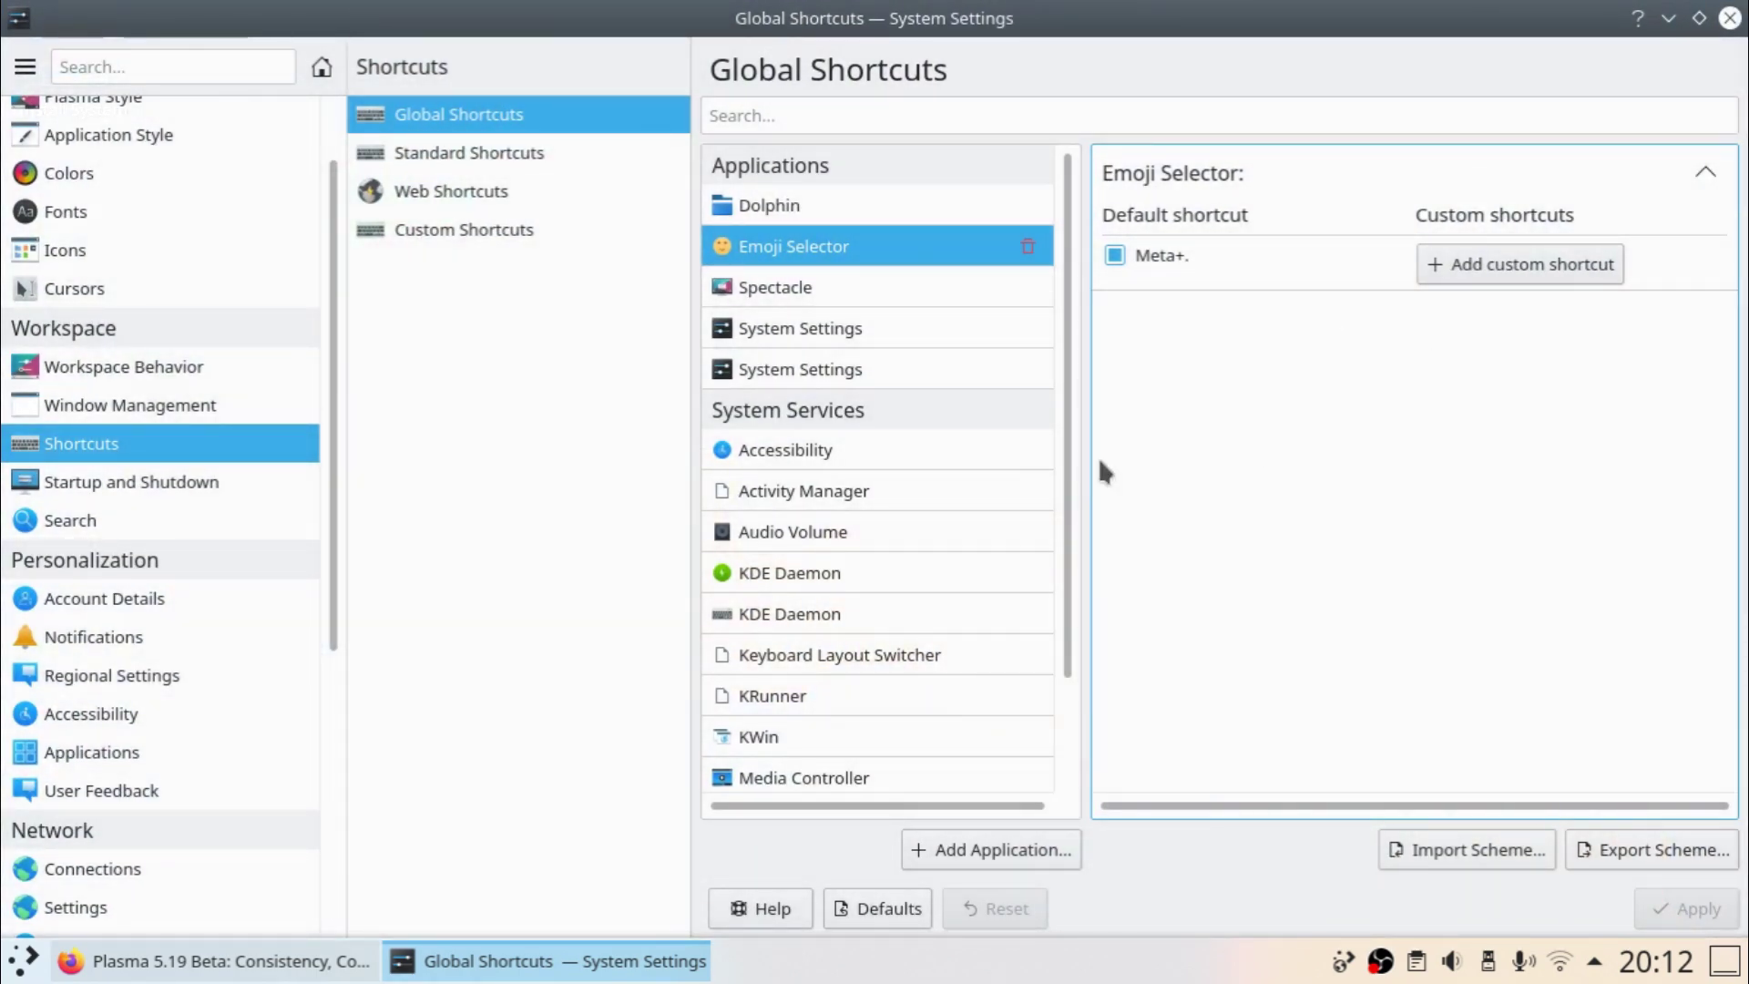
{"action": "left_click", "coordinate": [779, 368]}
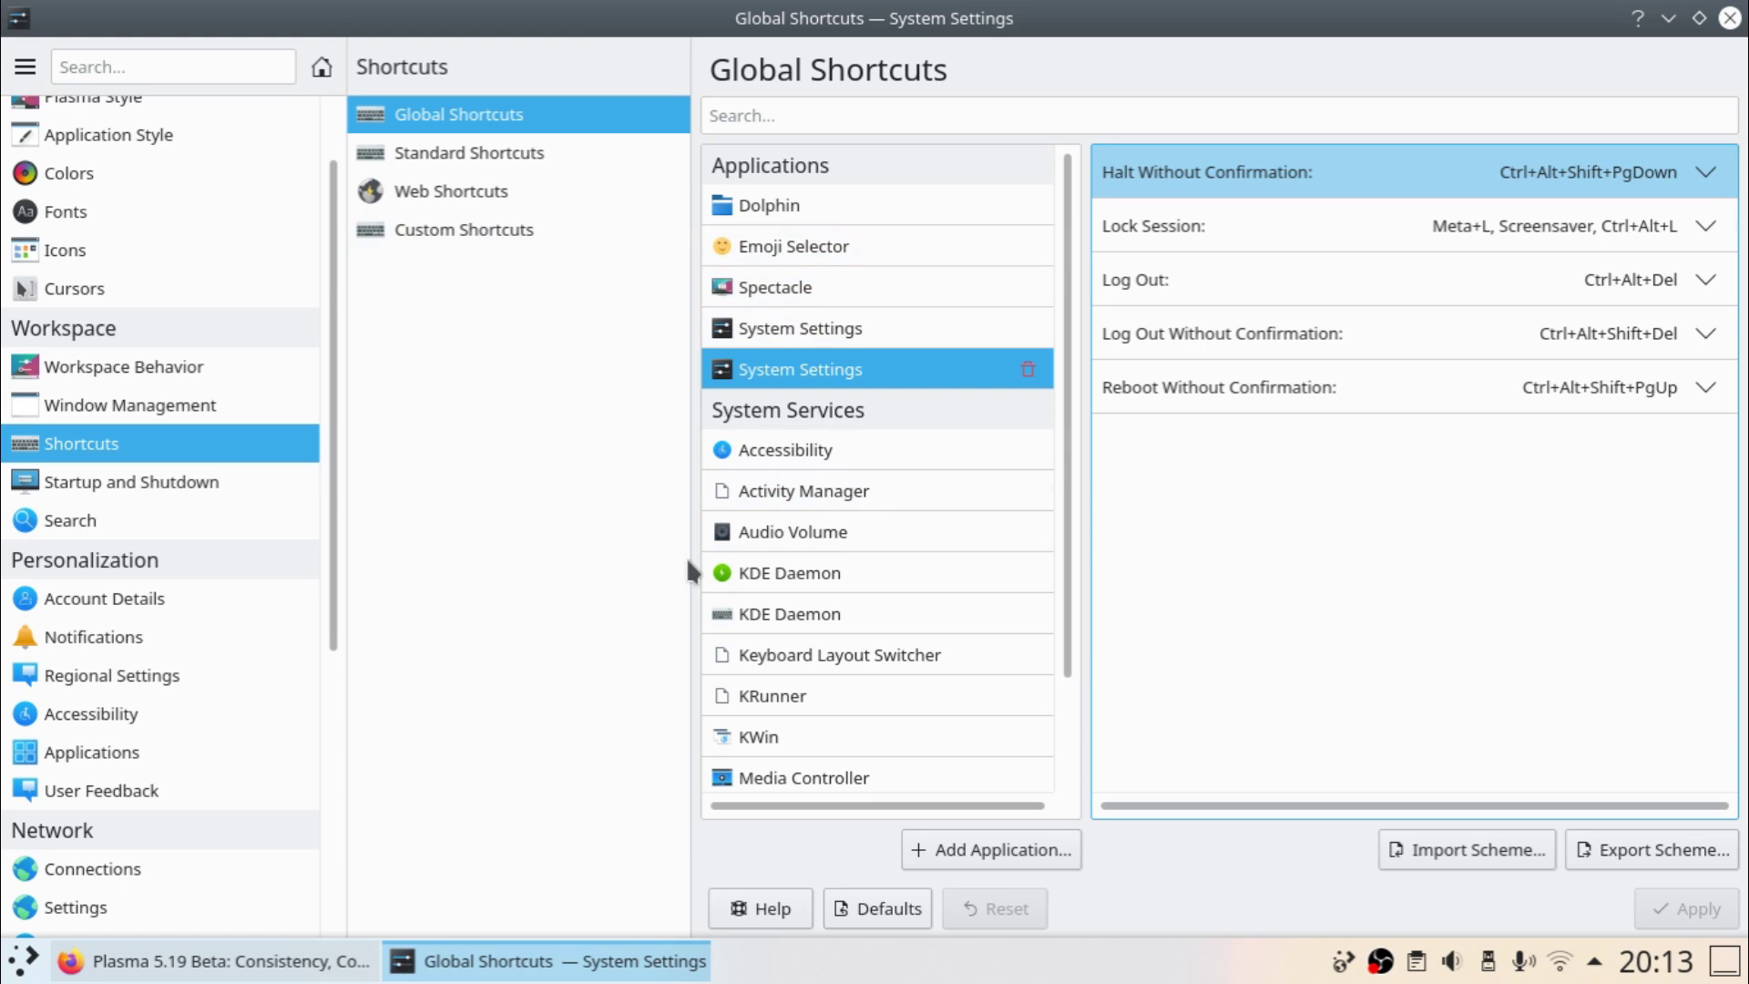
Examine the application and system service entries in Global Shortcuts and the full list of System Settings categories
{"action": "scroll", "coordinate": [991, 543], "scroll_direction": "down", "scroll_amount": 2}
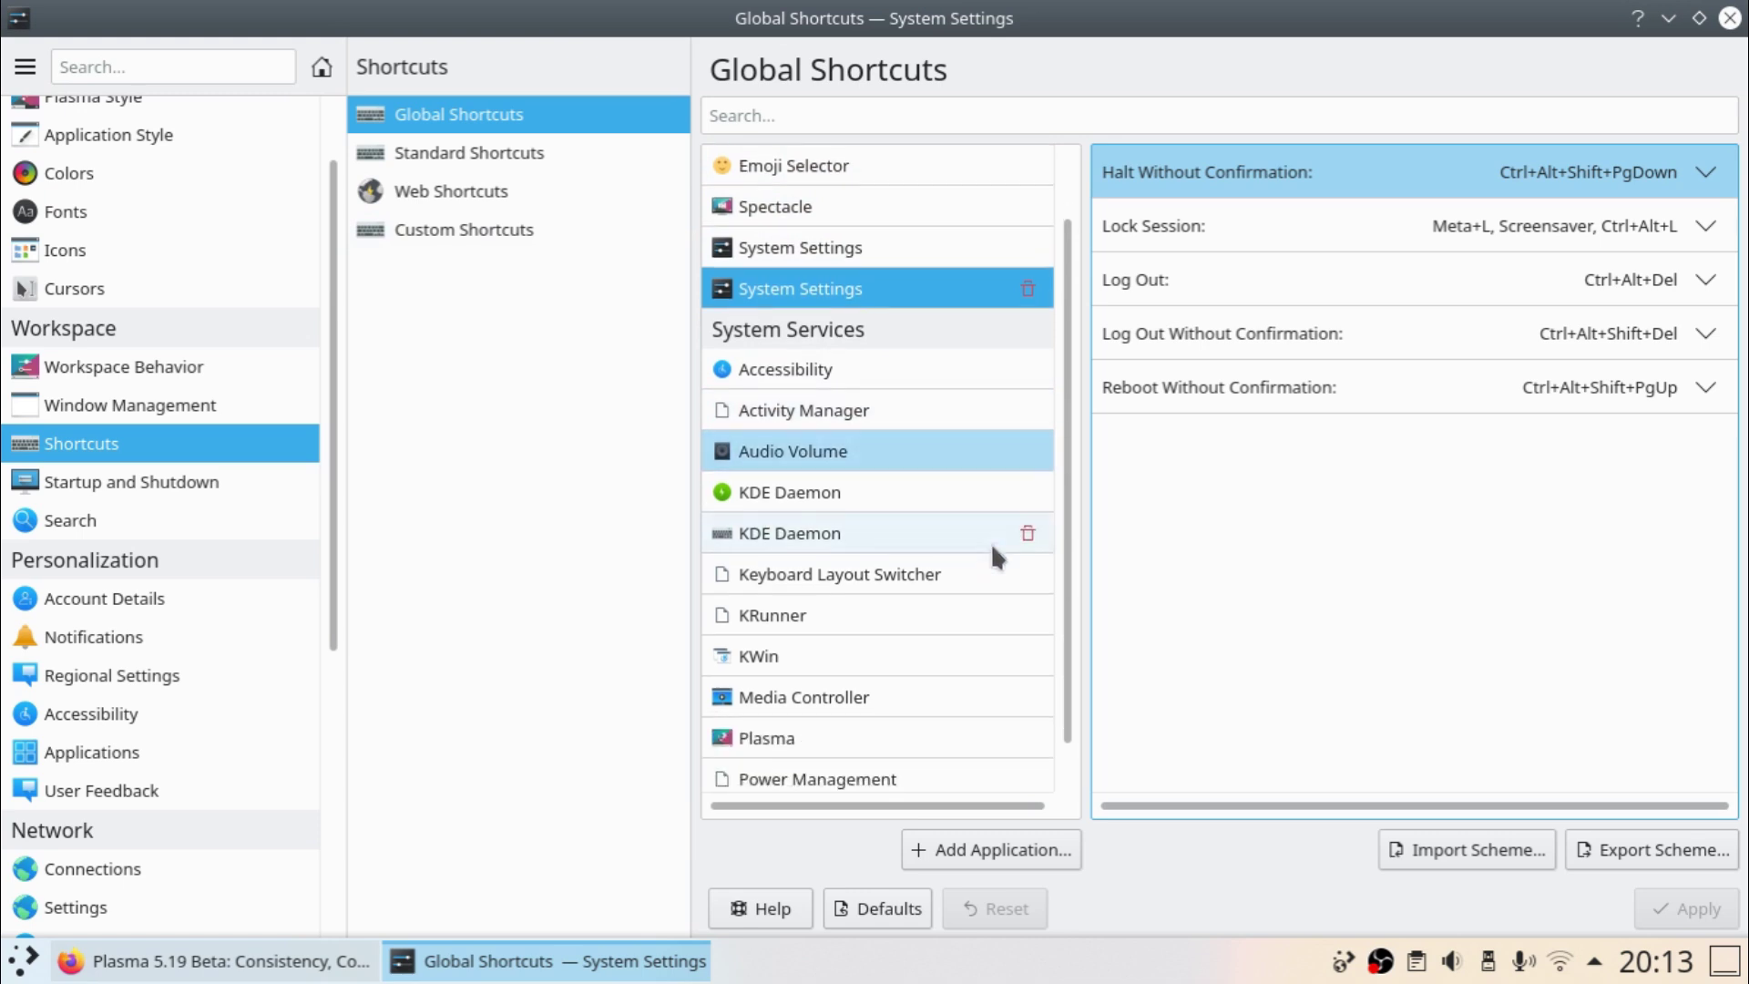
{"action": "scroll", "coordinate": [934, 535], "scroll_direction": "up", "scroll_amount": 2}
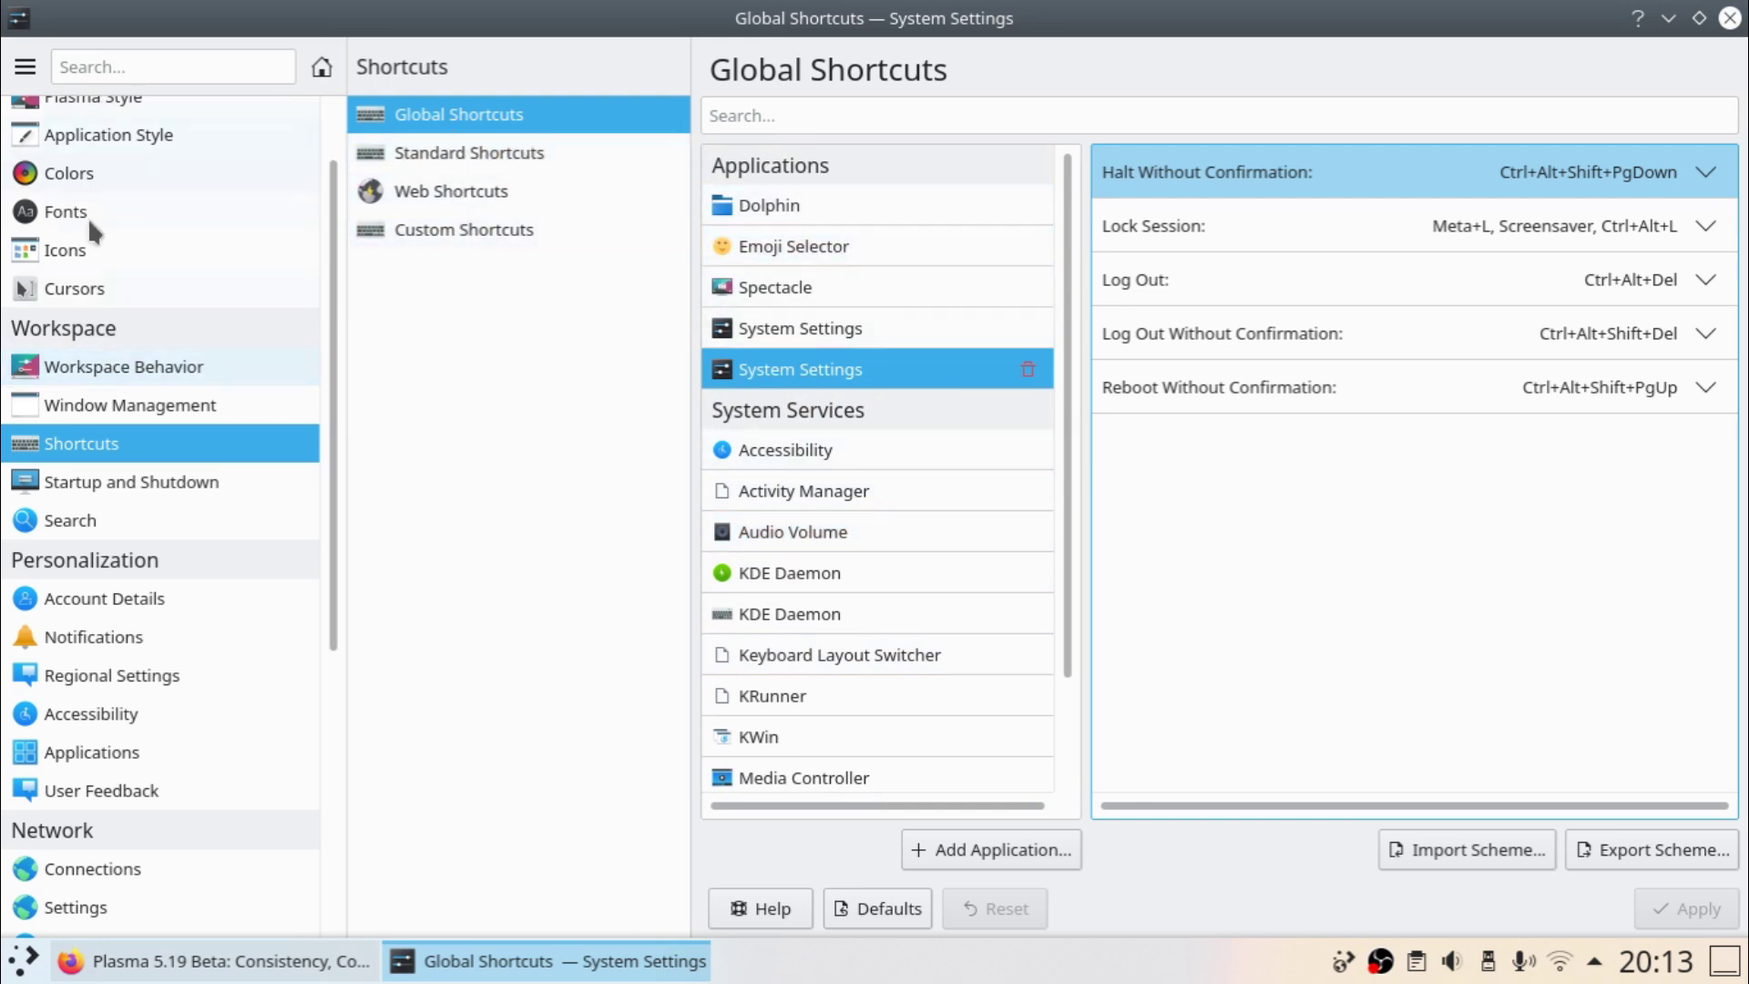
{"action": "scroll", "coordinate": [260, 601], "scroll_direction": "up", "scroll_amount": 1}
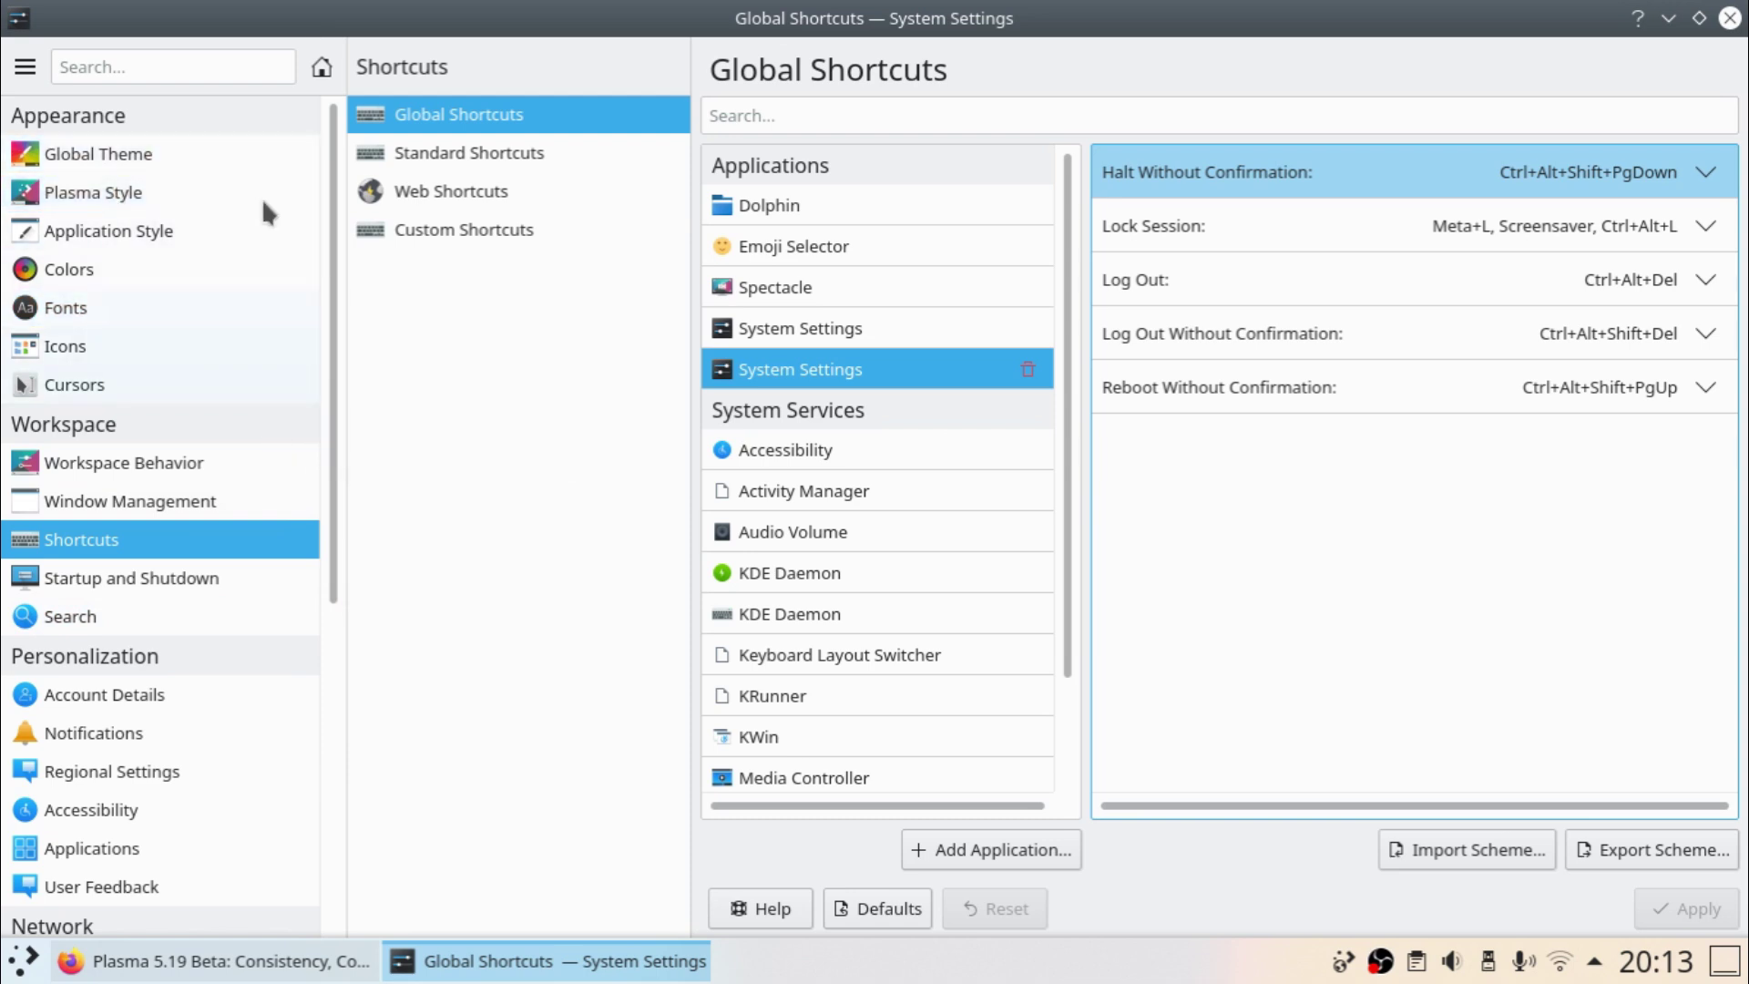
{"action": "scroll", "coordinate": [273, 853], "scroll_direction": "down", "scroll_amount": 6}
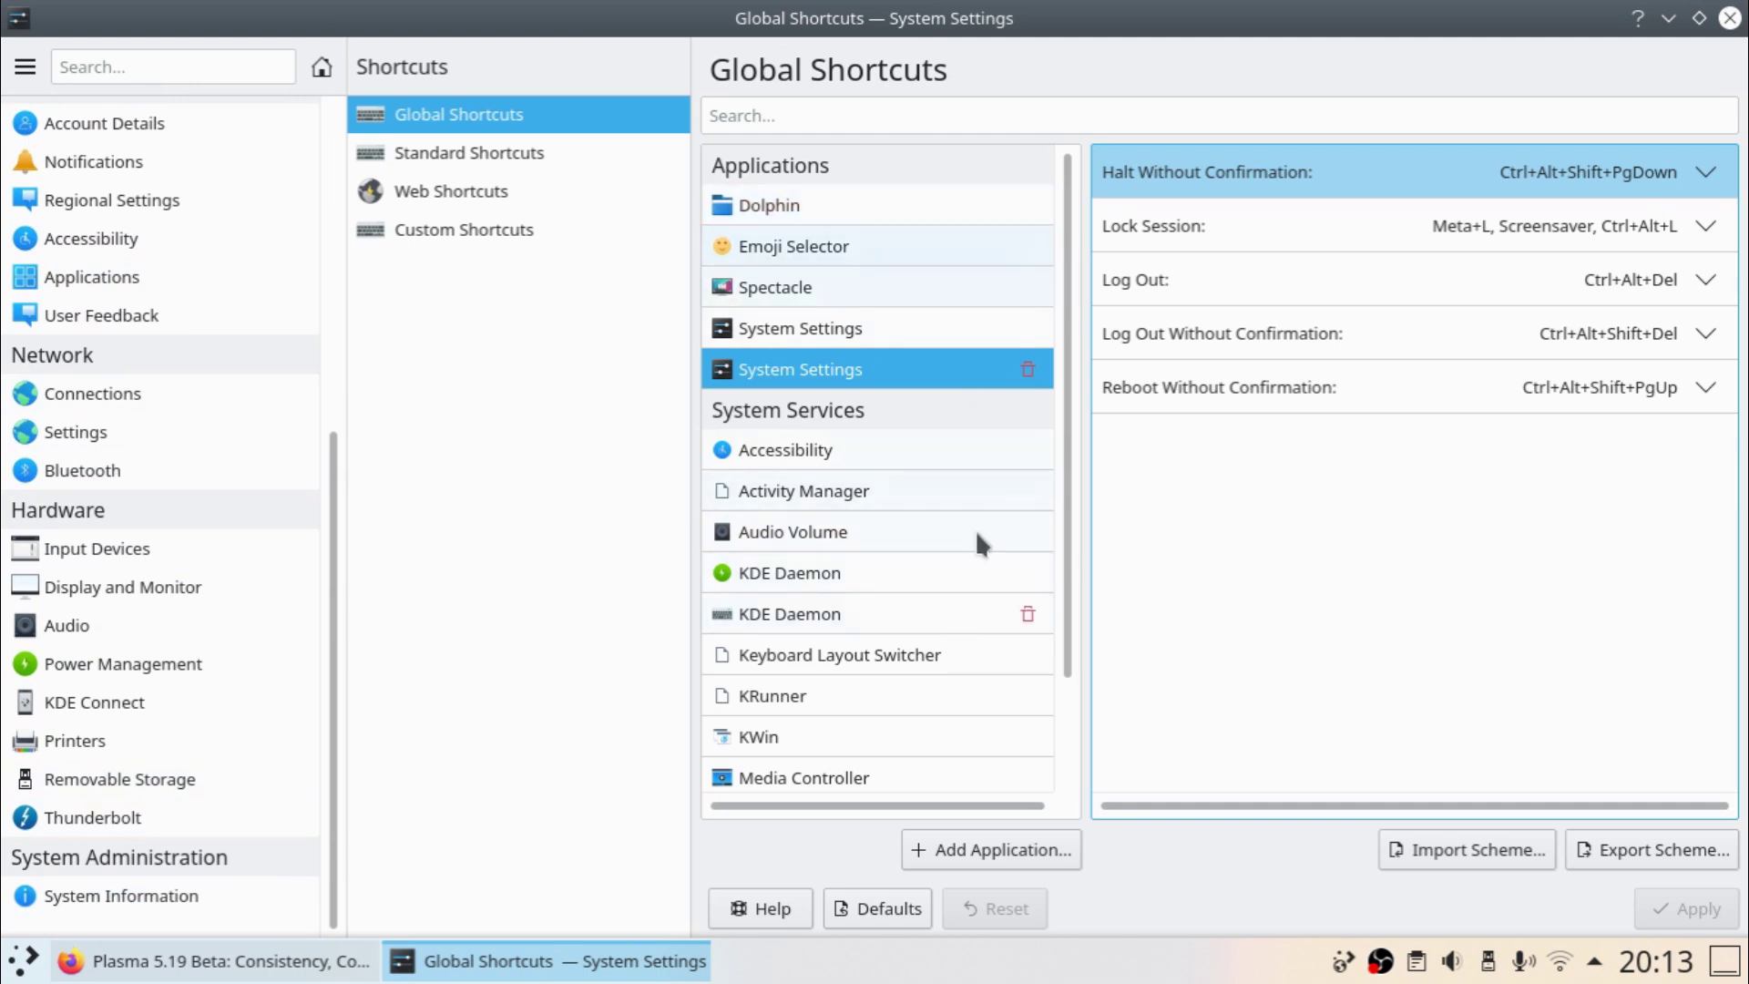
{"action": "mouse_move", "coordinate": [199, 485]}
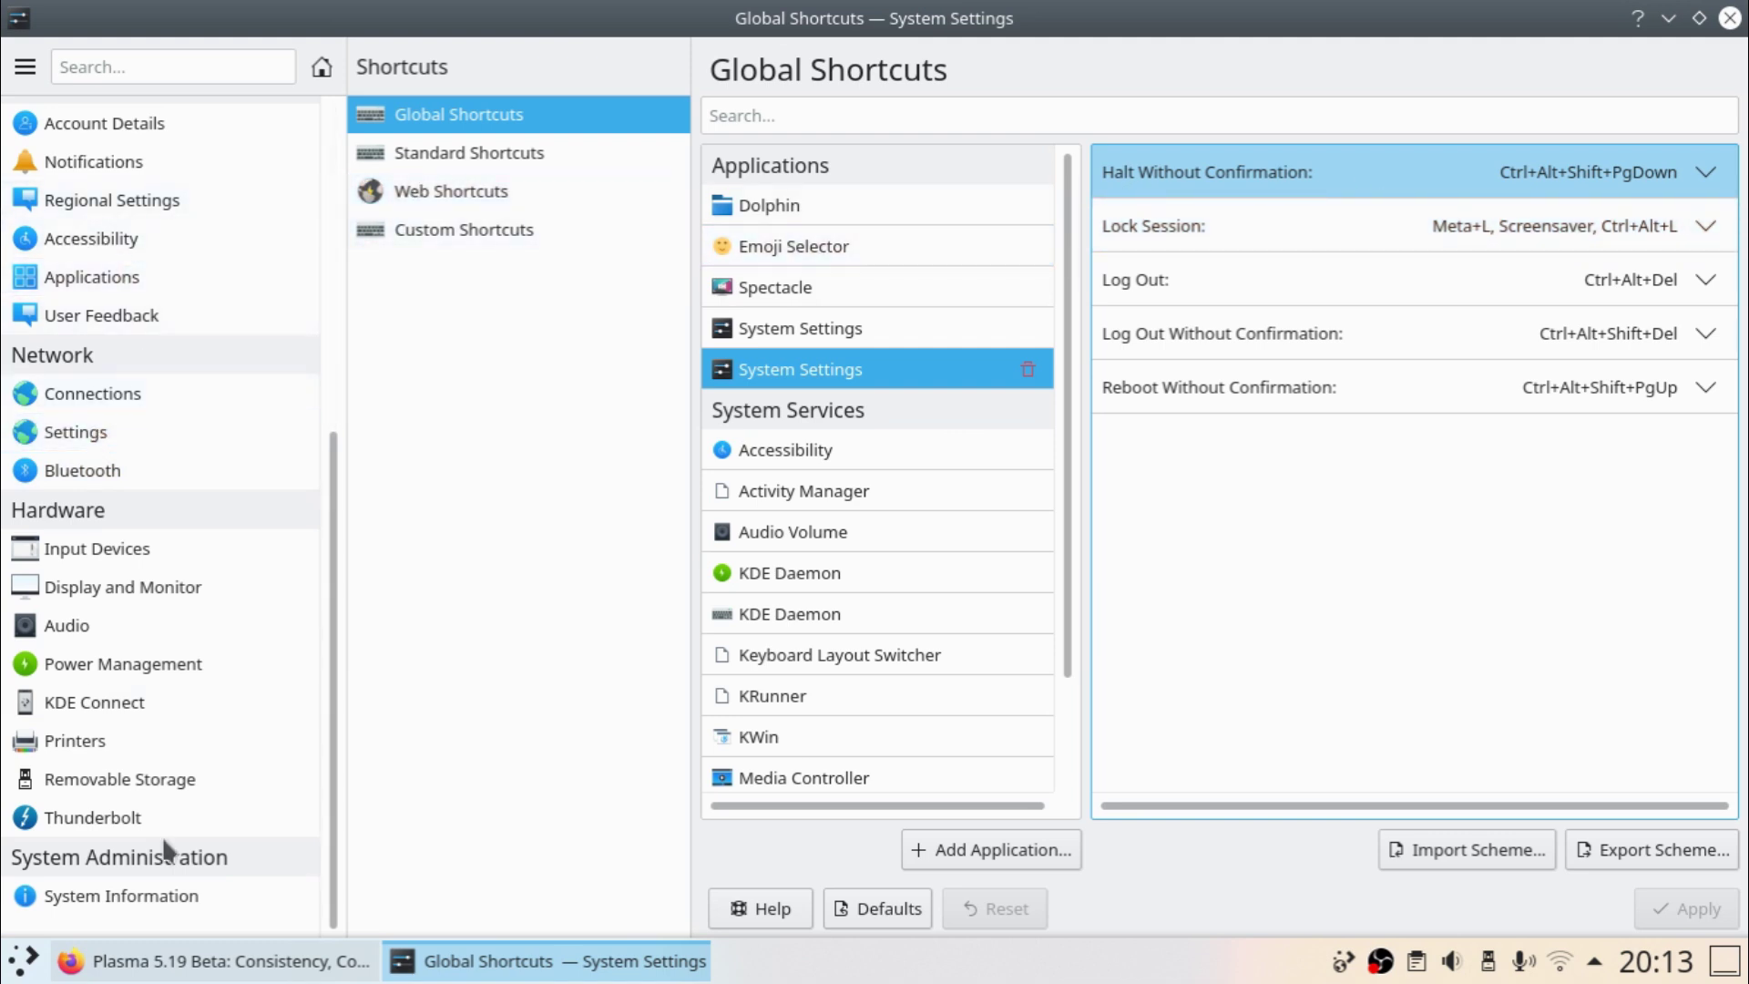
{"action": "scroll", "coordinate": [769, 570], "scroll_direction": "down", "scroll_amount": 1}
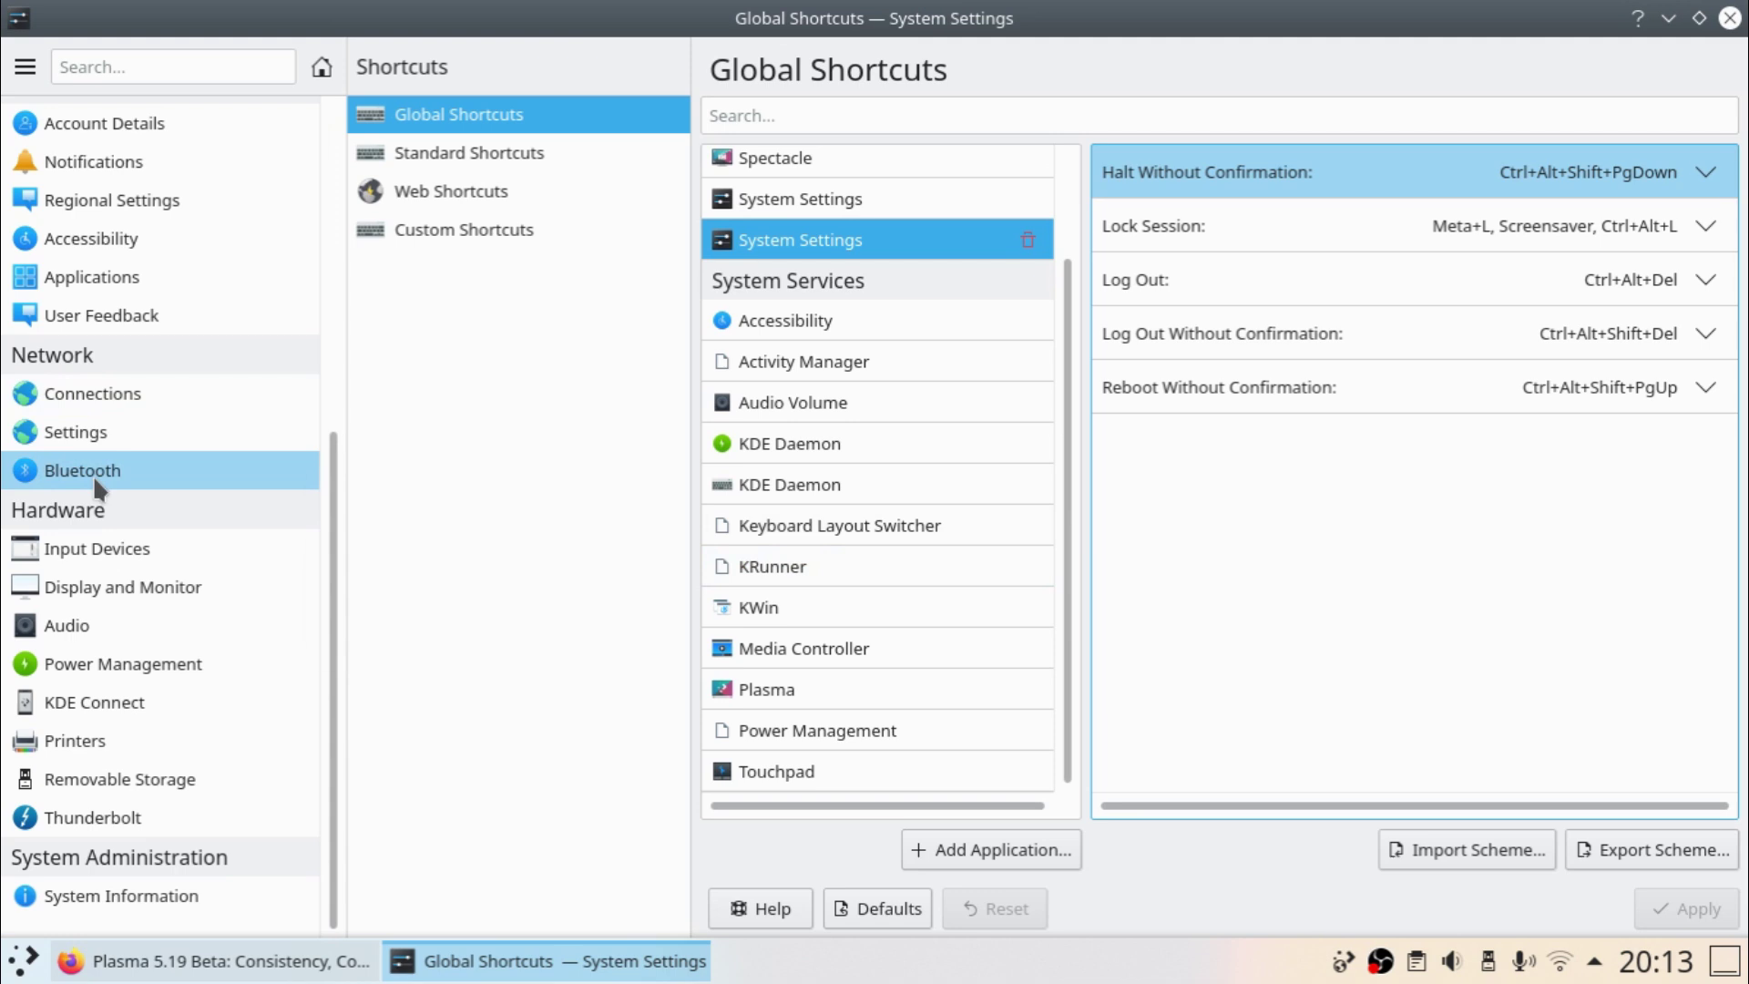
{"action": "mouse_move", "coordinate": [95, 483]}
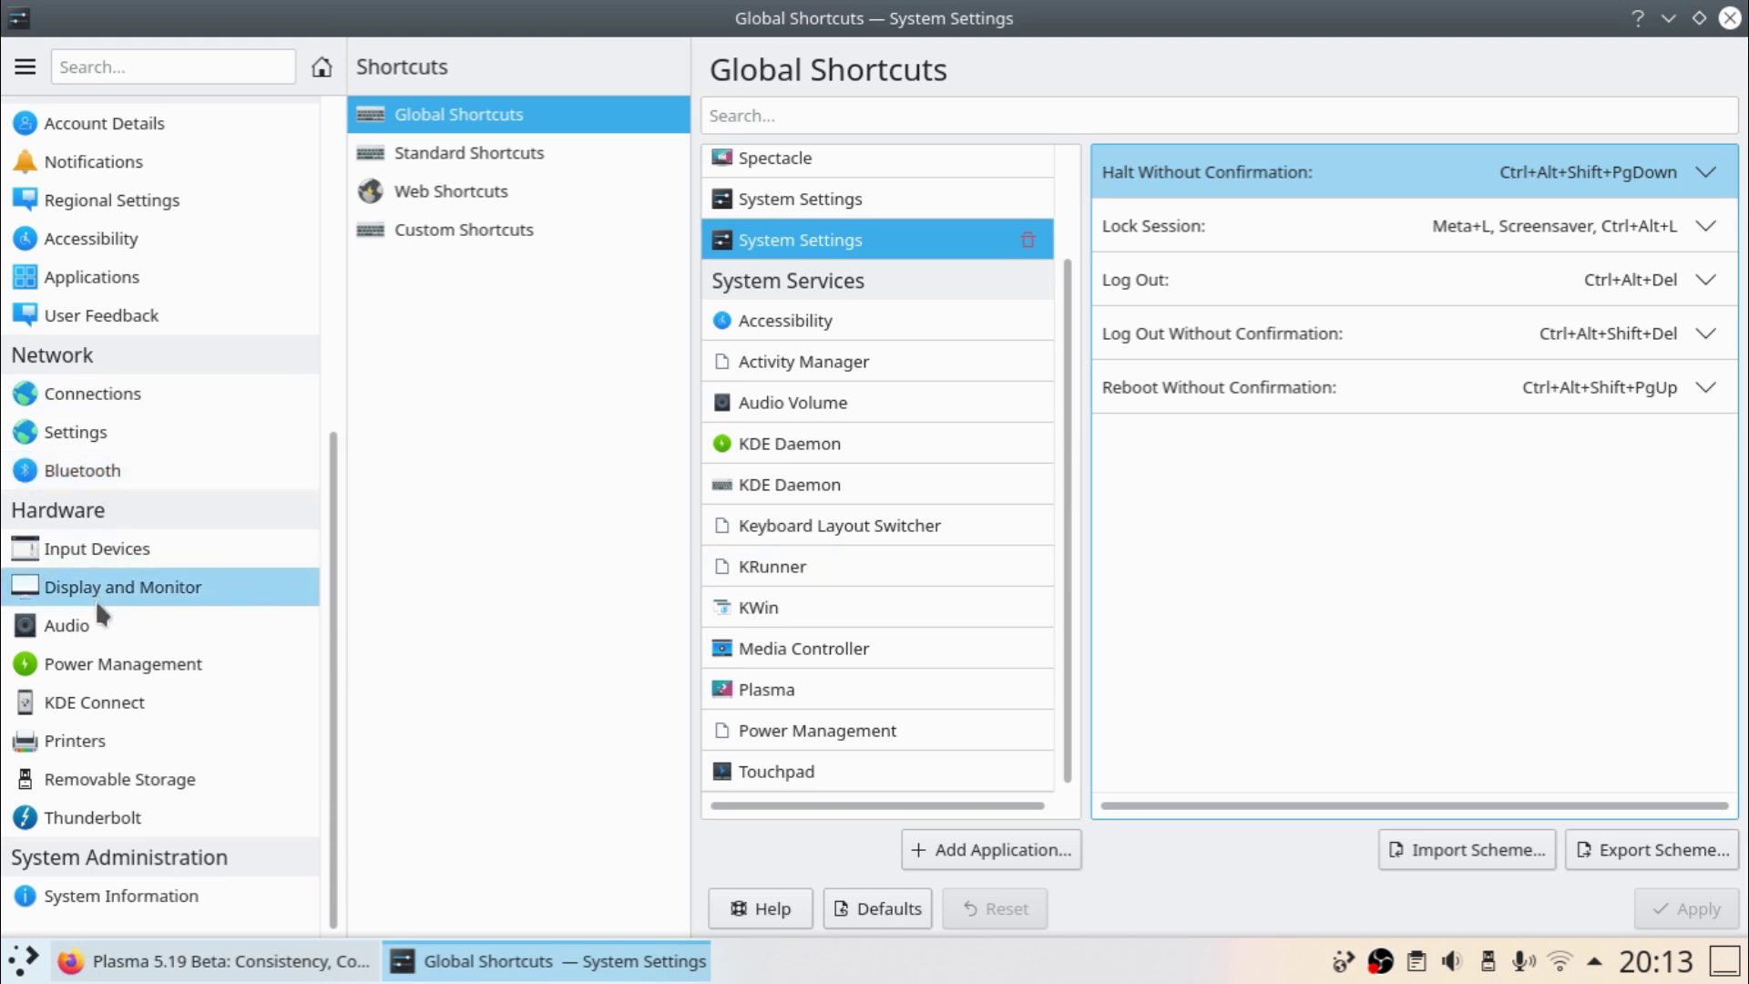
{"action": "mouse_move", "coordinate": [97, 598]}
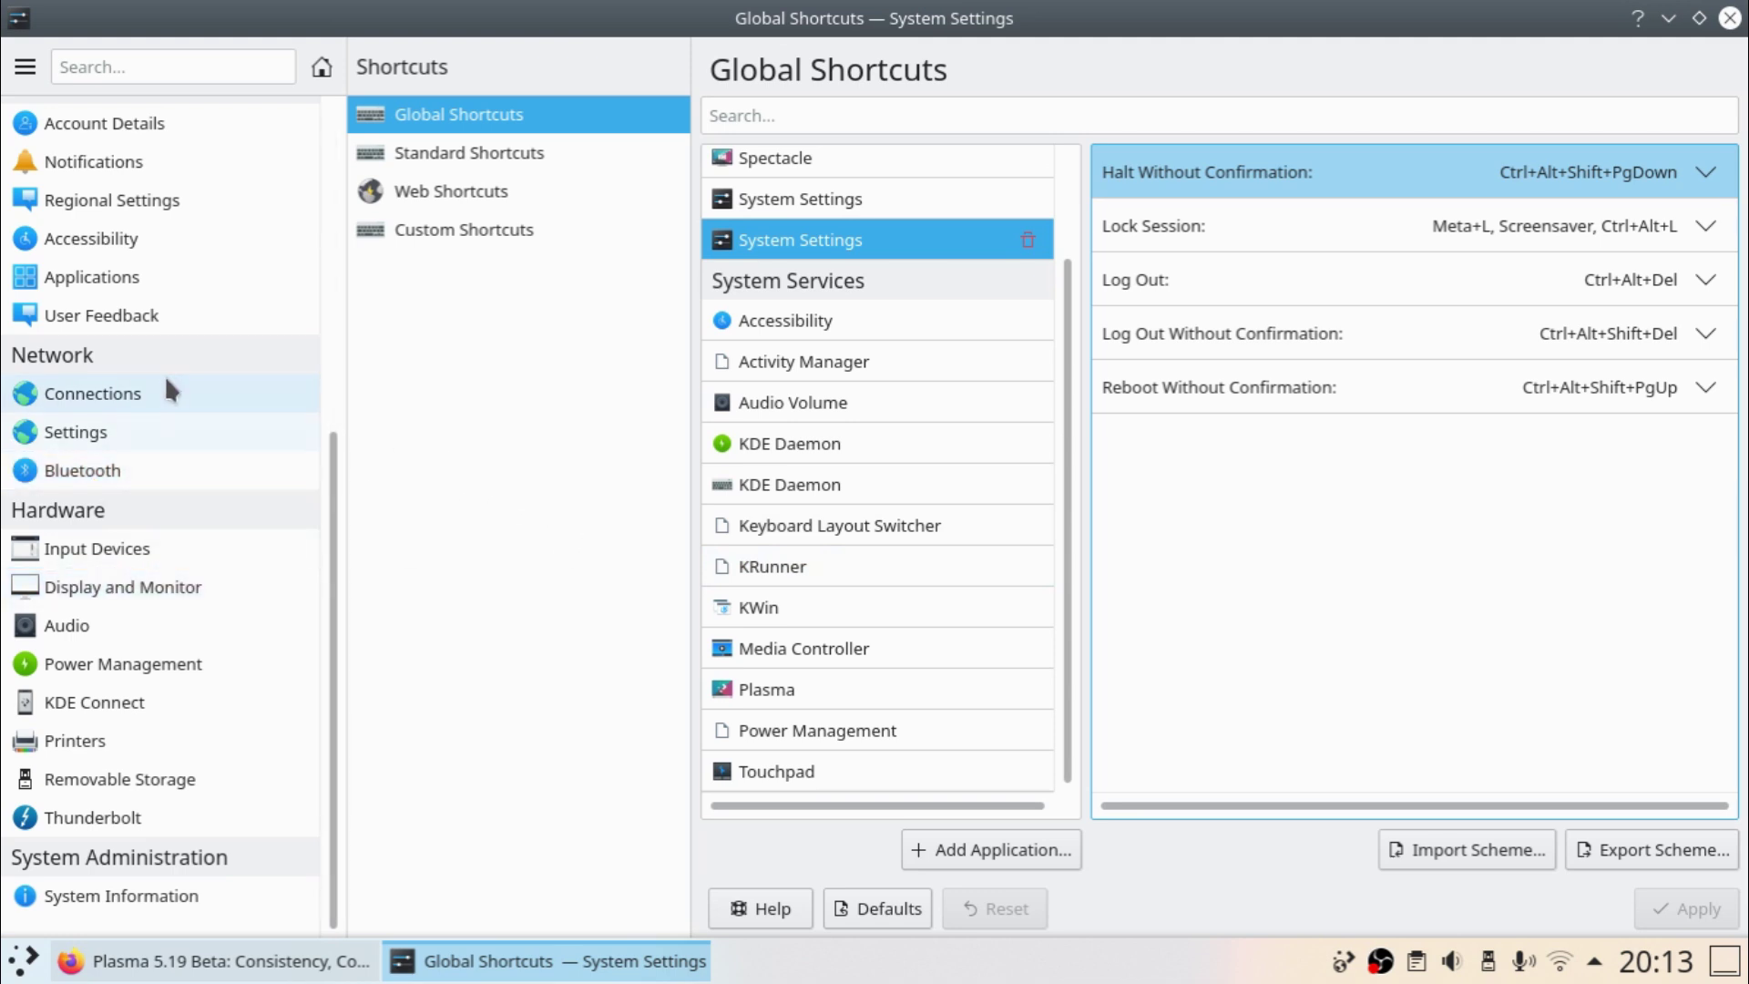
View the Default Applications page and its choices for Web Browser and File Manager
{"action": "scroll", "coordinate": [174, 390], "scroll_direction": "up", "scroll_amount": 3}
{"action": "left_click", "coordinate": [136, 439]}
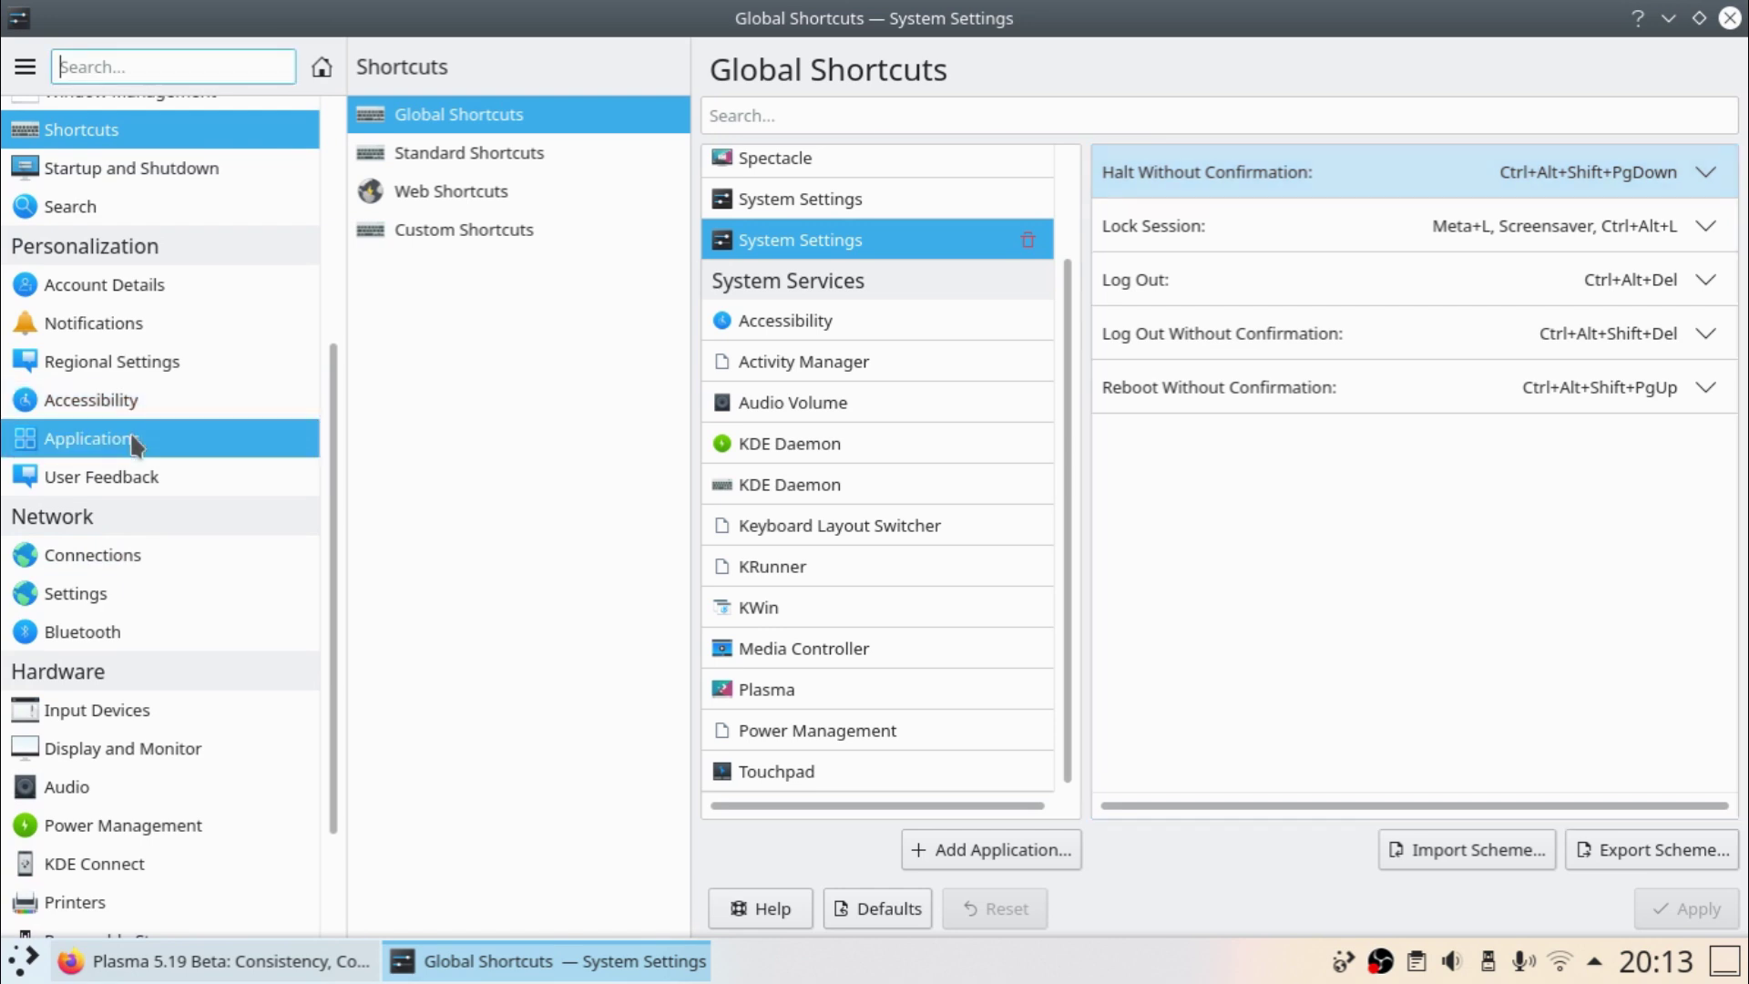
{"action": "left_click", "coordinate": [1298, 112]}
{"action": "left_click", "coordinate": [1303, 120]}
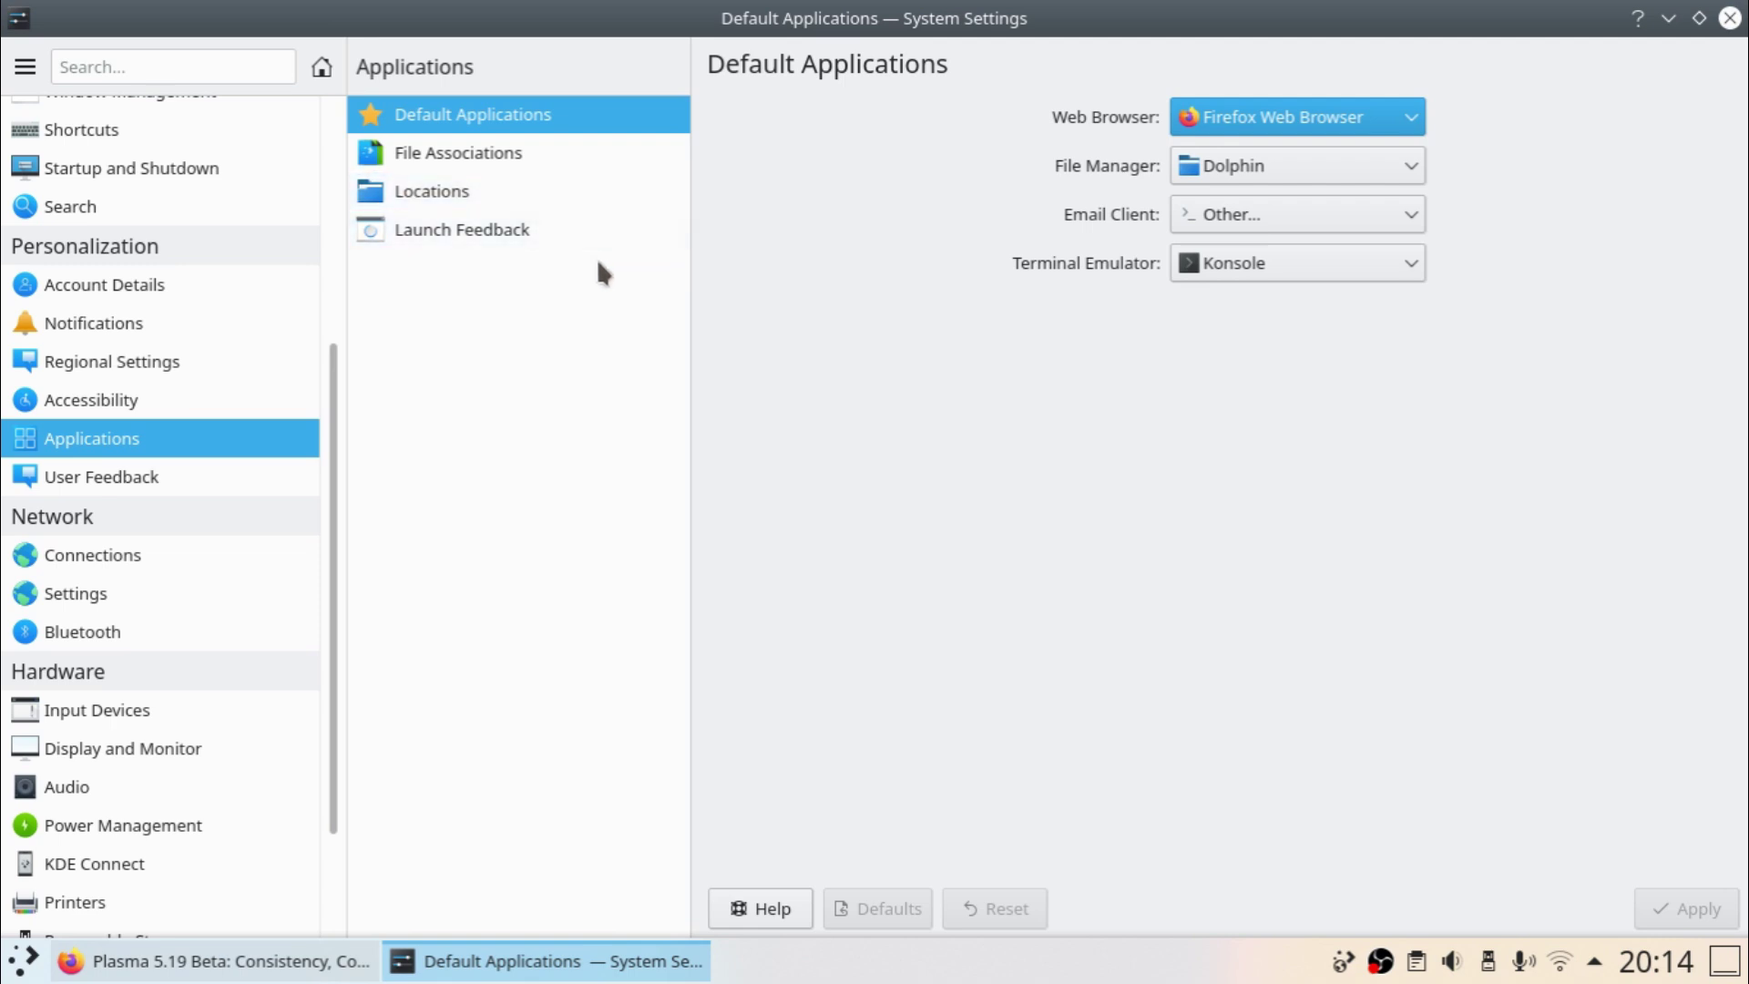
{"action": "left_click", "coordinate": [1296, 173]}
{"action": "left_click", "coordinate": [1297, 172]}
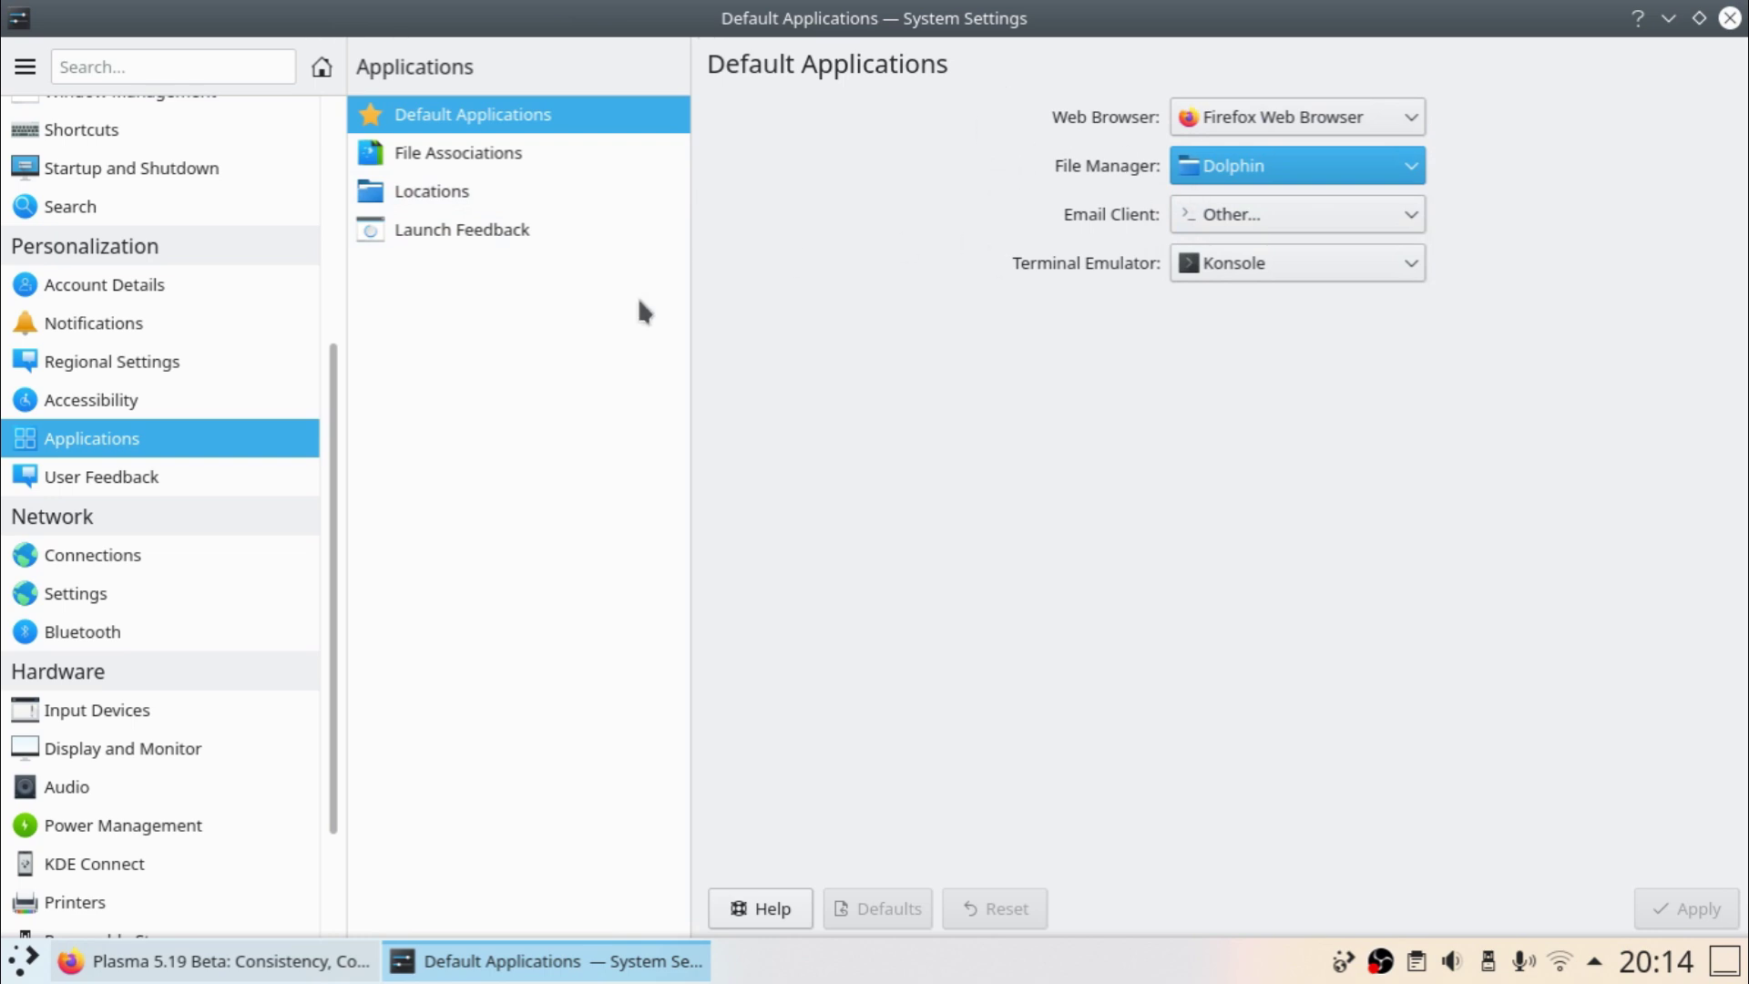
View the System Information page, and restore and minimize the System Settings window
{"action": "left_click_drag", "start_coordinate": [330, 515], "coordinate": [347, 750]}
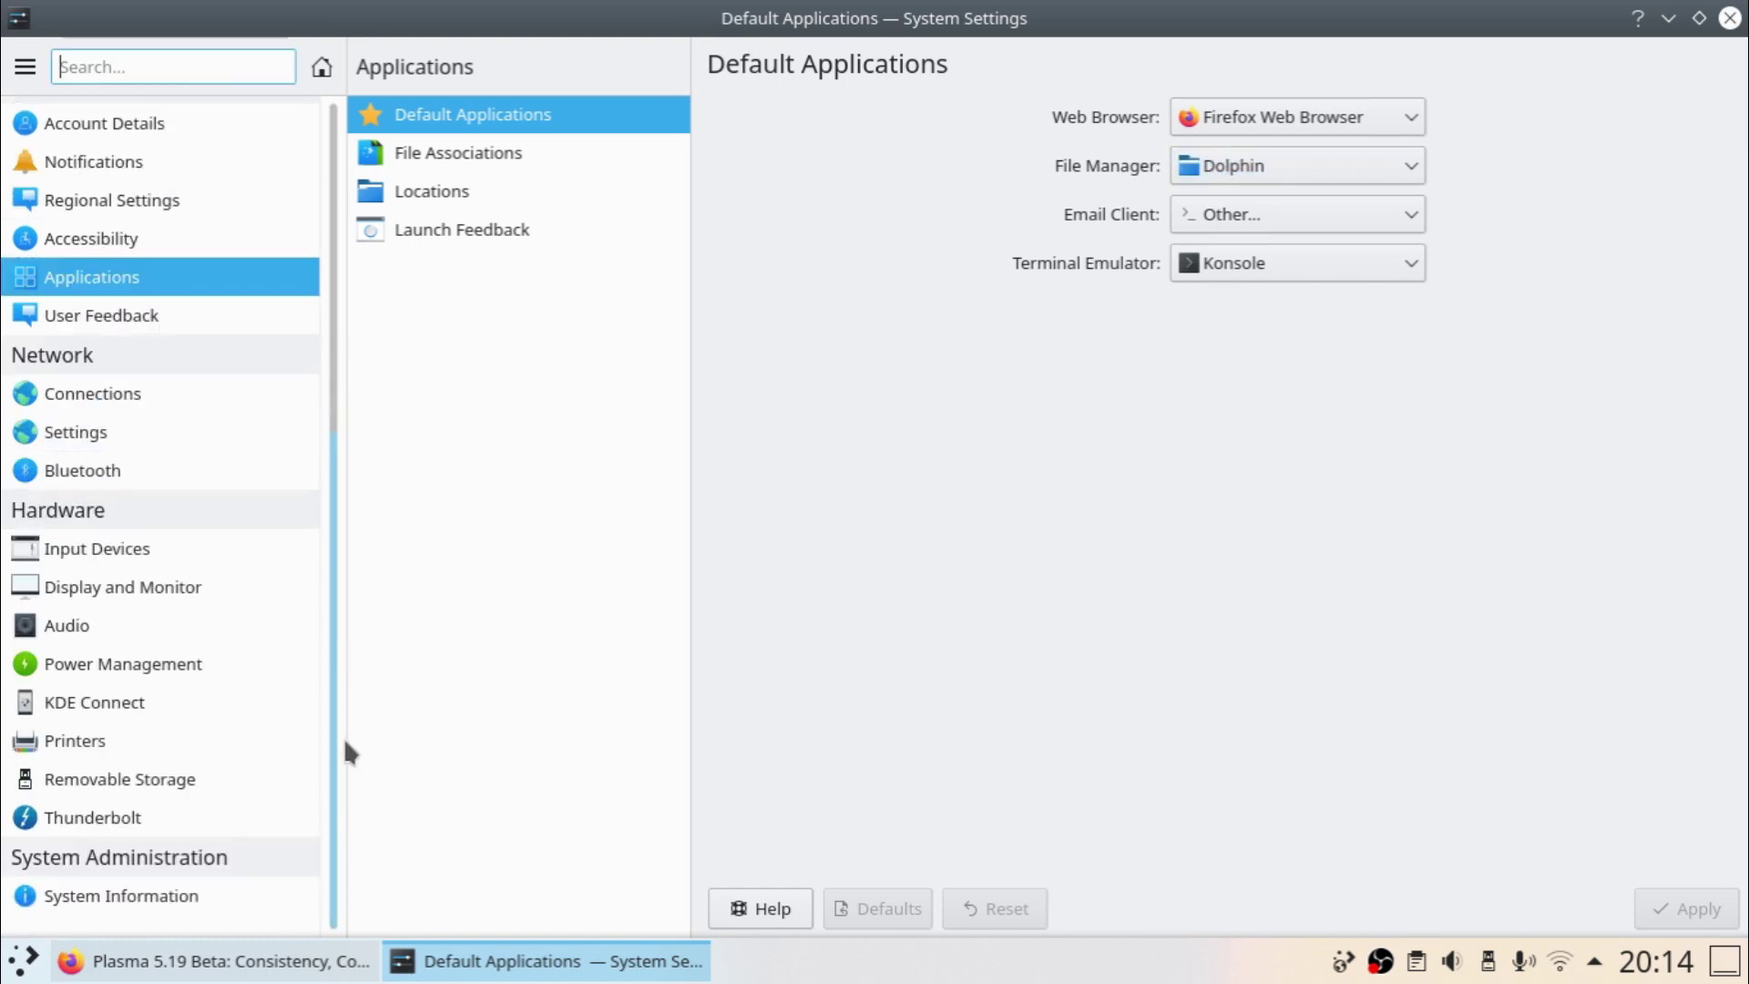
{"action": "left_click", "coordinate": [195, 891]}
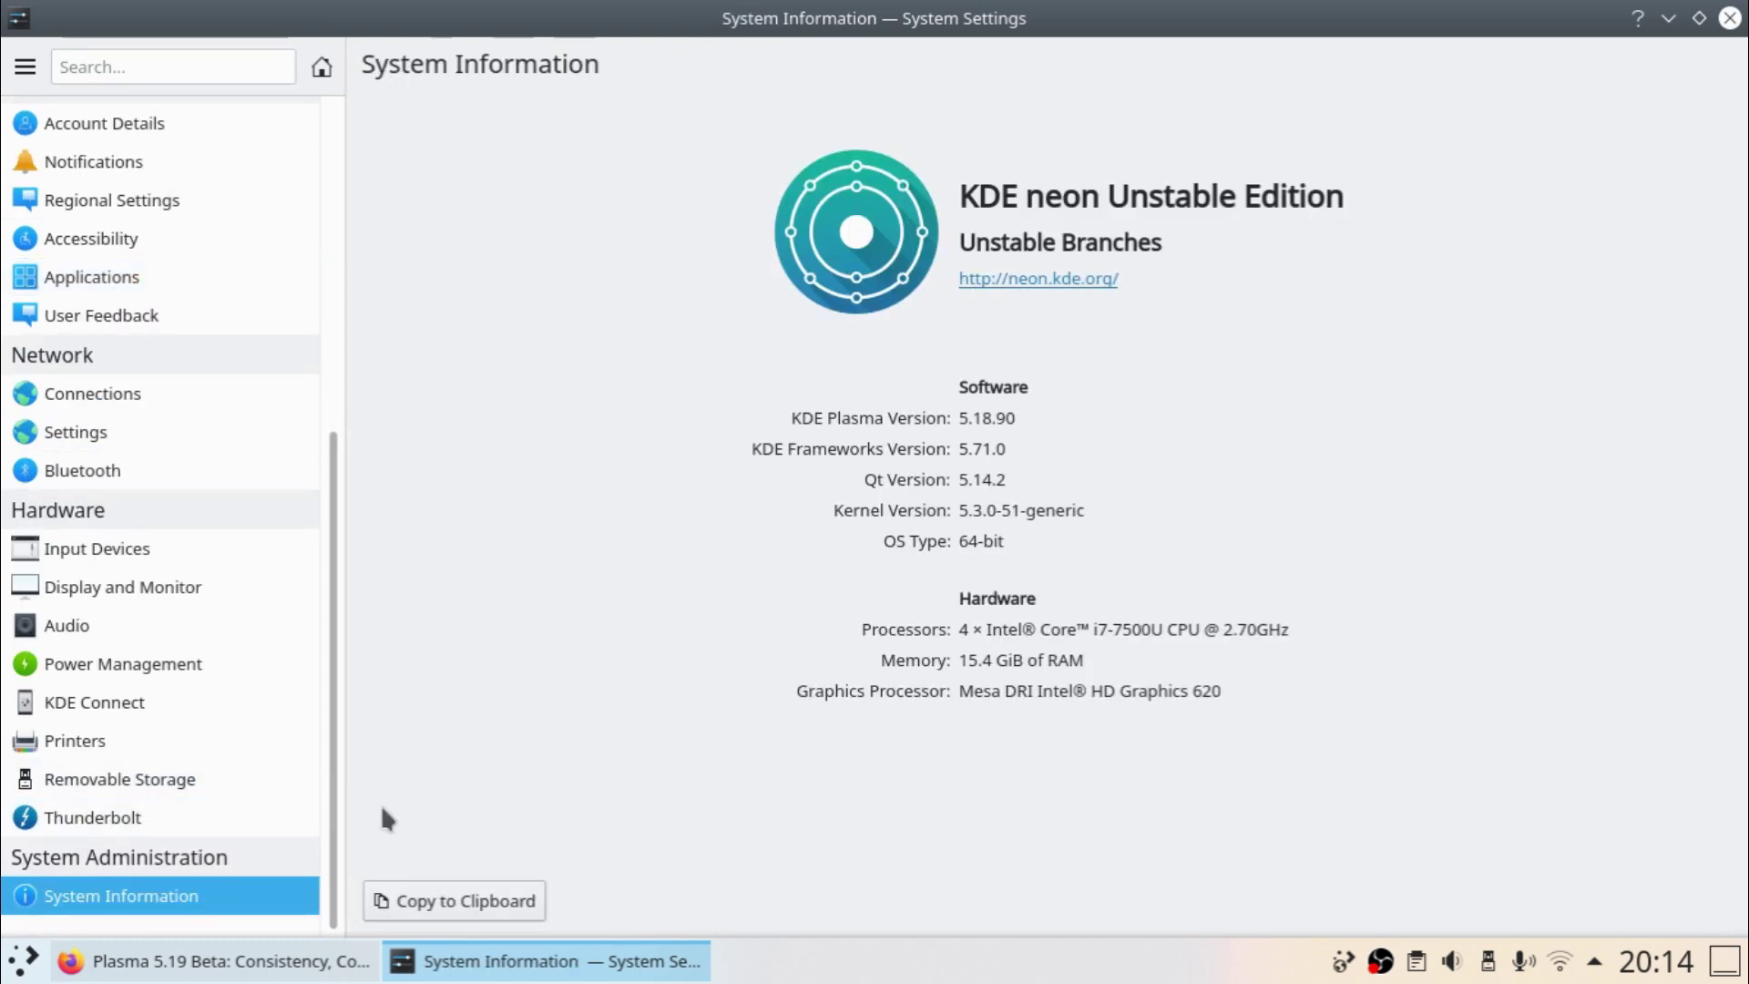
{"action": "mouse_move", "coordinate": [996, 18]}
{"action": "left_mouse_down"}
{"action": "mouse_move", "coordinate": [1075, 188]}
{"action": "mouse_move", "coordinate": [996, 73]}
{"action": "mouse_move", "coordinate": [1021, 40]}
{"action": "left_mouse_up"}
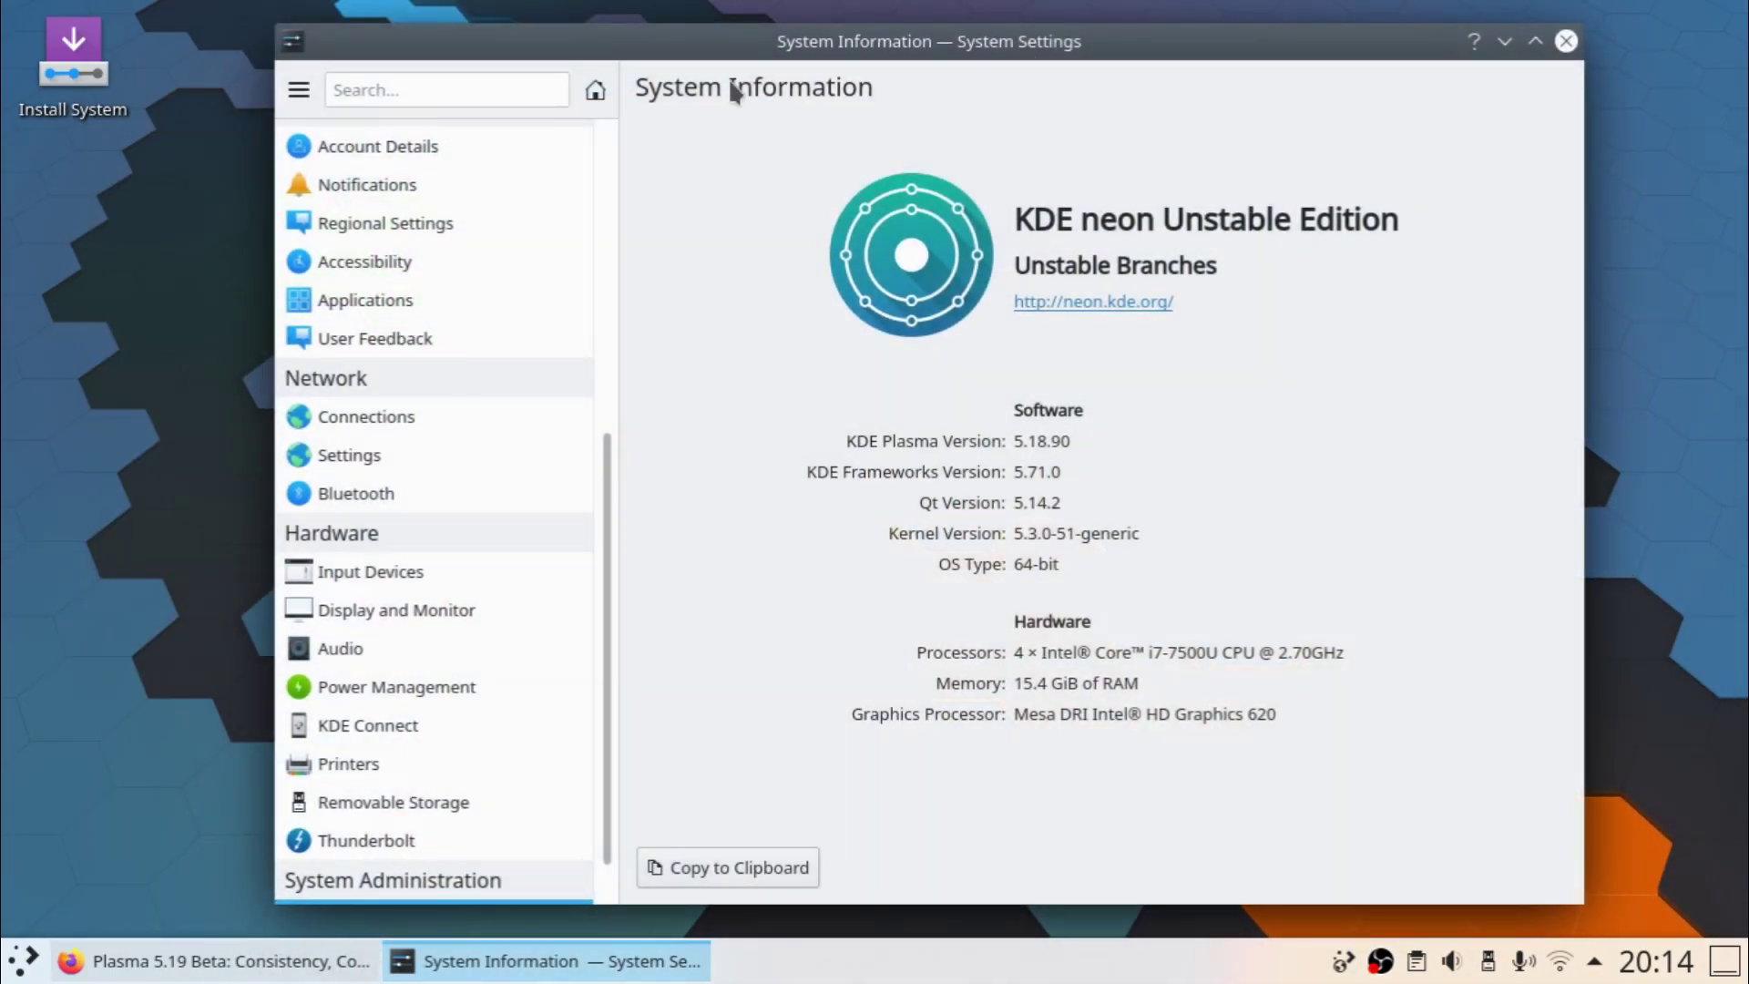
{"action": "left_click", "coordinate": [1503, 48]}
Search the desktop widgets for "cpu" and place the Total CPU Use and System Load Viewer widgets on the desktop
{"action": "right_click", "coordinate": [833, 256]}
{"action": "left_click", "coordinate": [901, 493]}
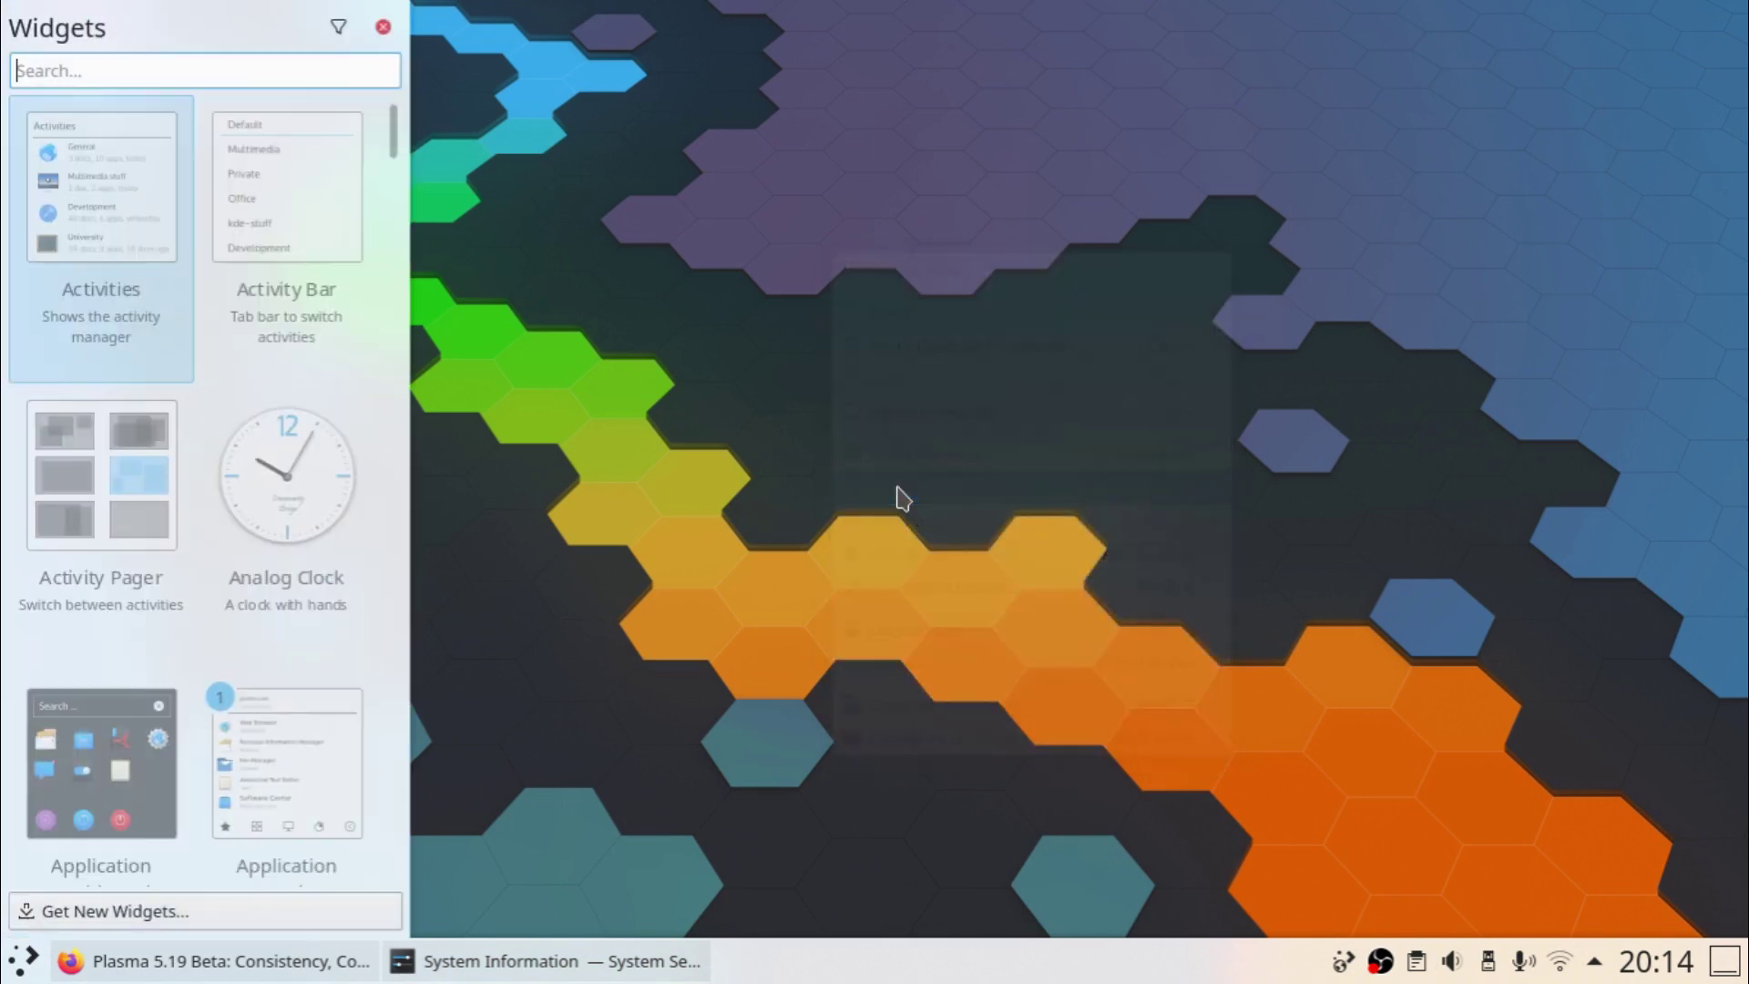
{"action": "type", "text": "cpu"}
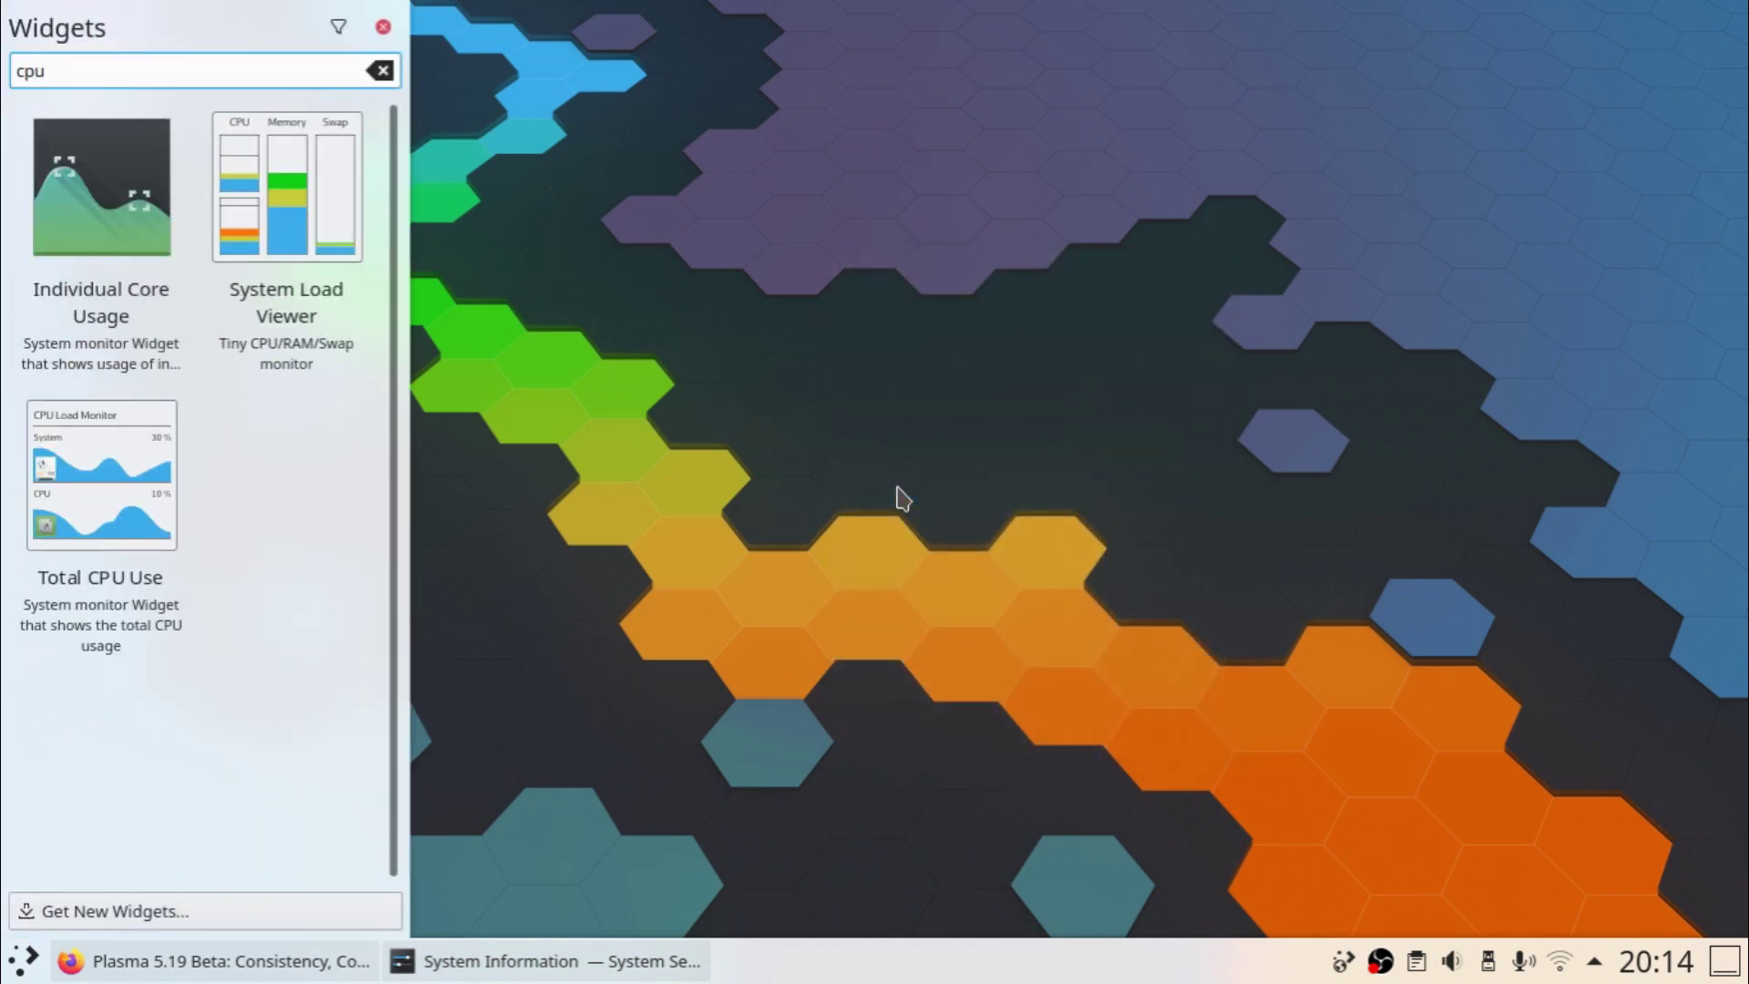
{"action": "left_click_drag", "start_coordinate": [83, 566], "coordinate": [730, 434]}
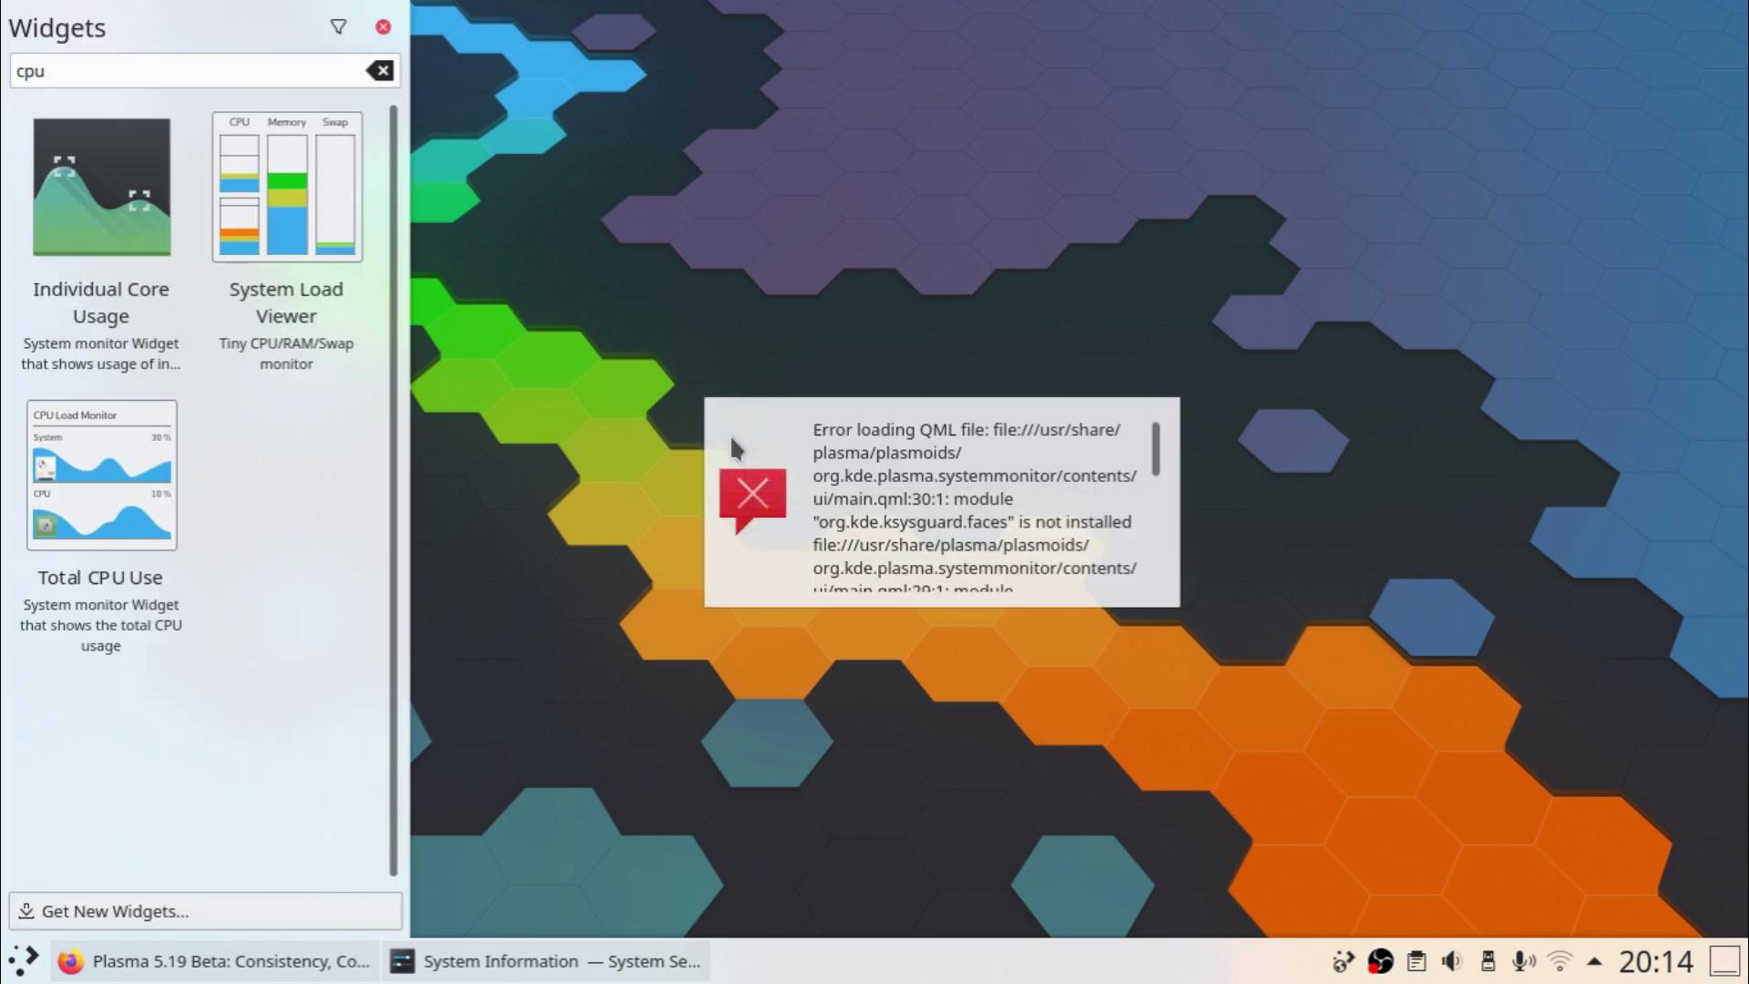
{"action": "left_click_drag", "start_coordinate": [283, 191], "coordinate": [630, 194]}
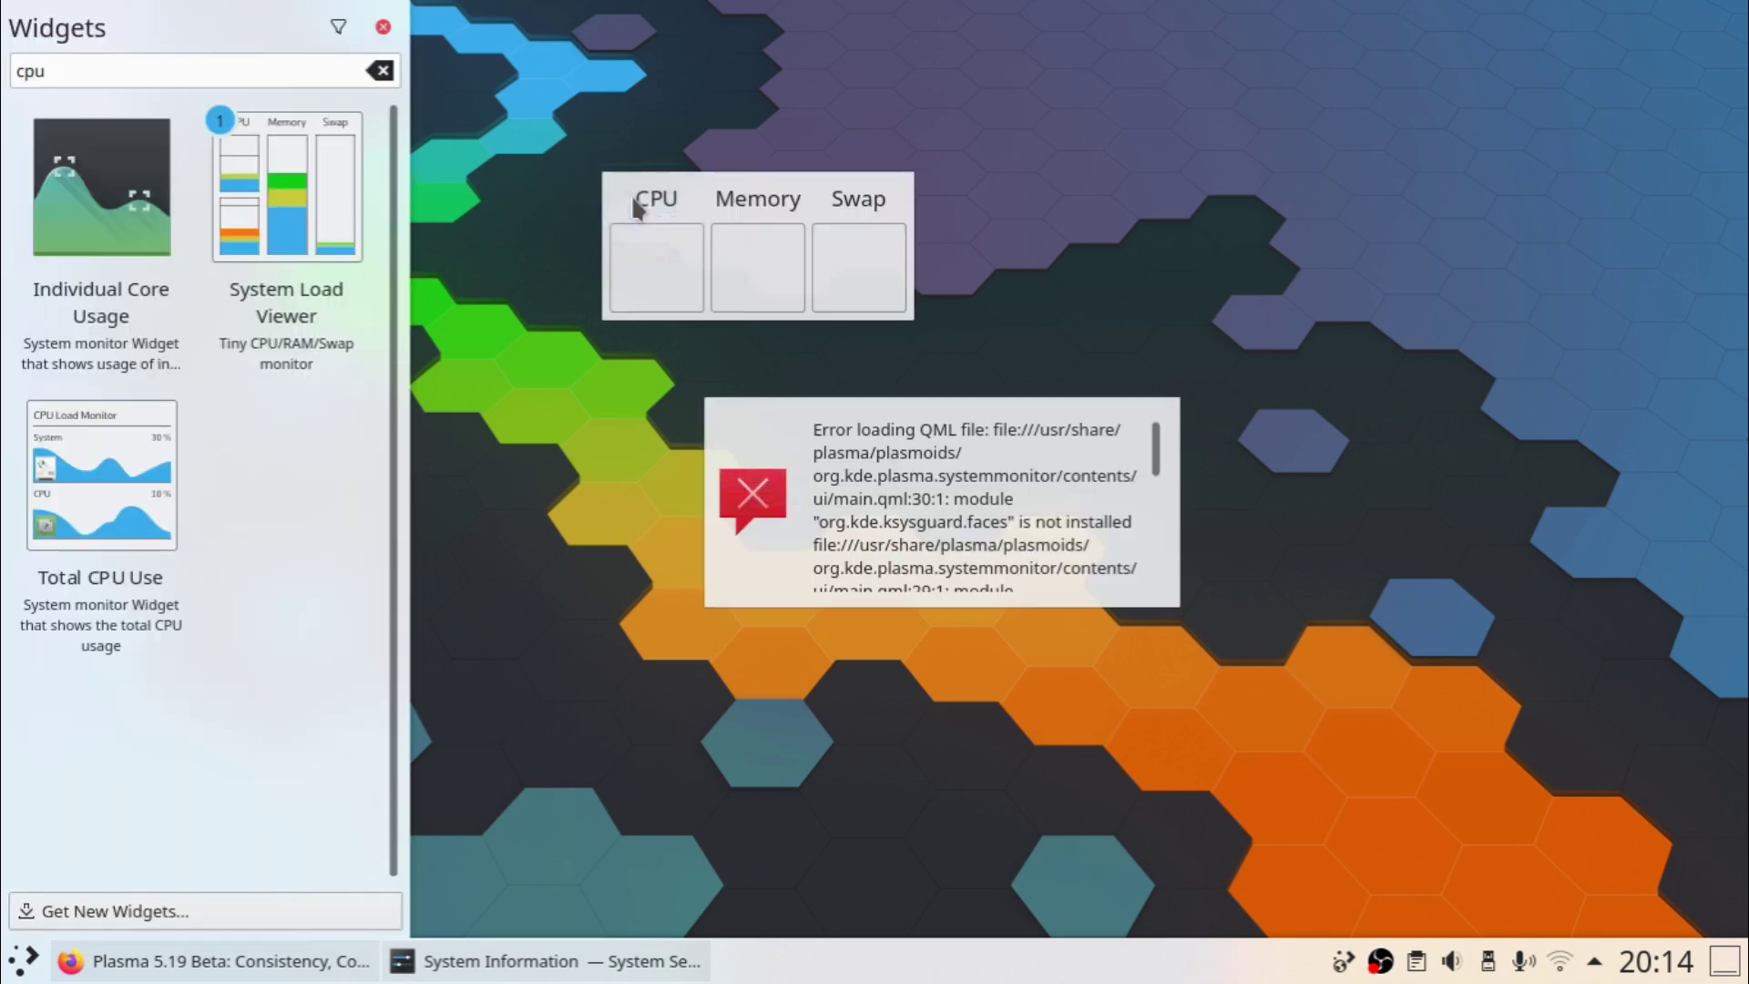
Remove the Total CPU Use widget from the desktop and dismiss the removal notification
{"action": "right_click", "coordinate": [1159, 420]}
{"action": "left_click", "coordinate": [1184, 466]}
{"action": "left_click", "coordinate": [1683, 746]}
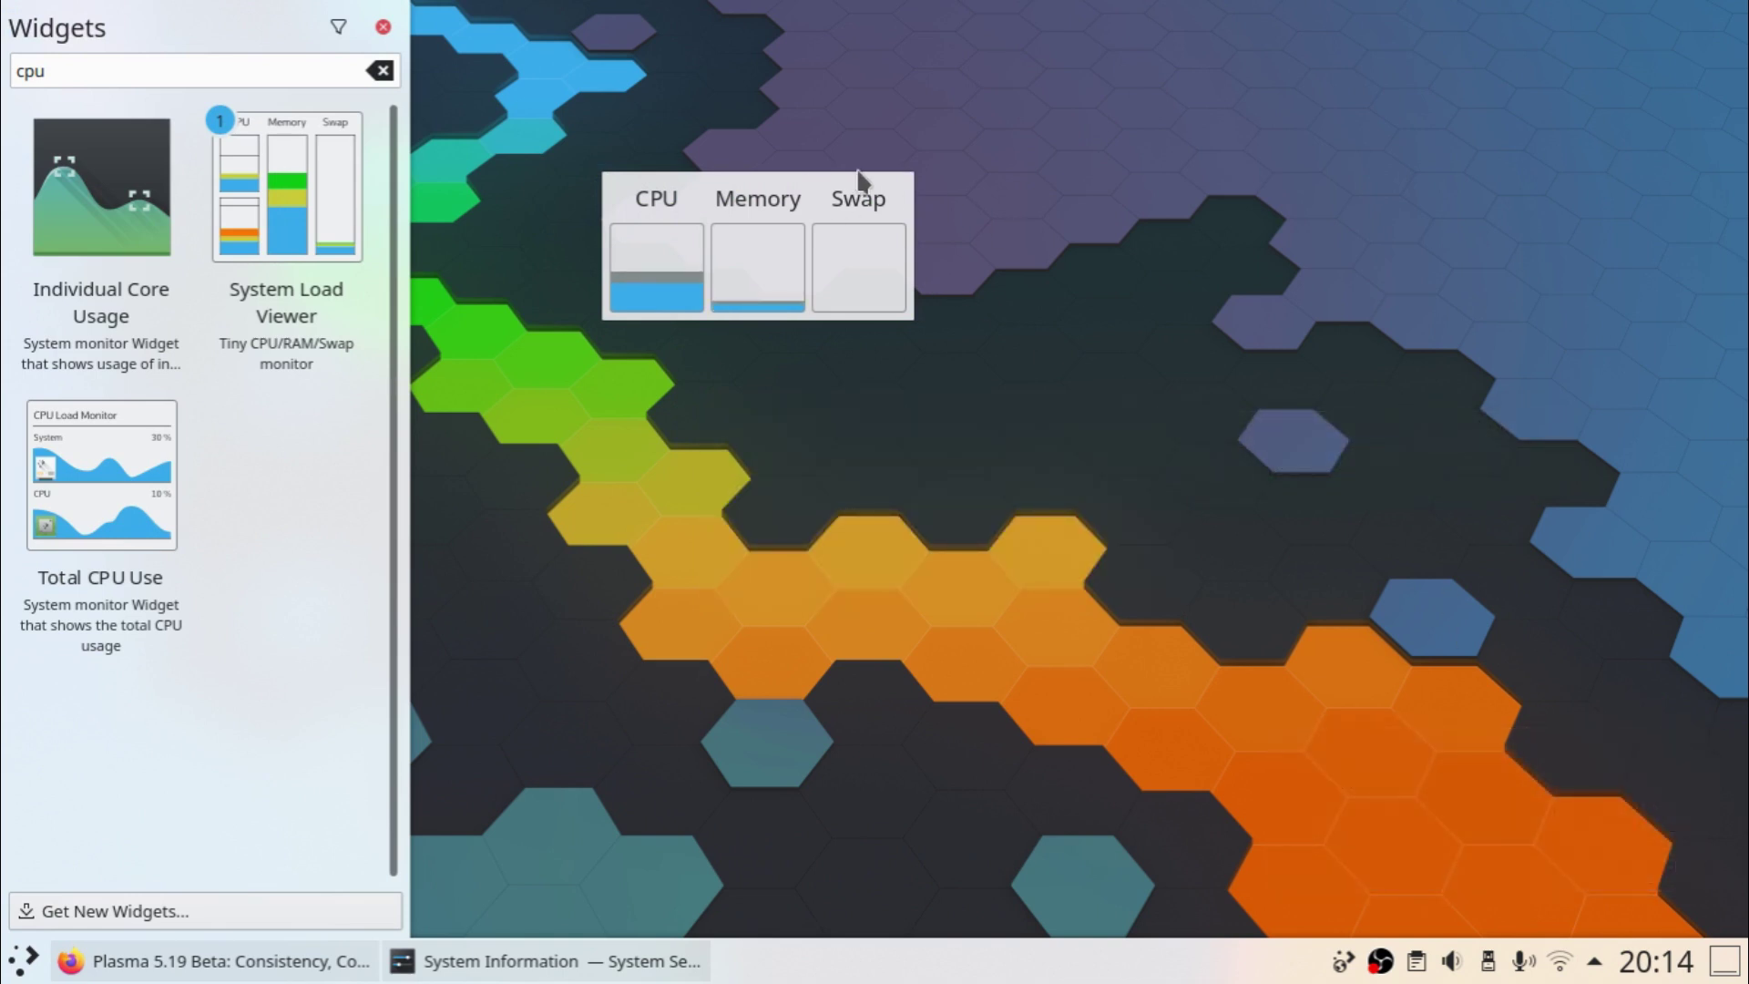
Close the widget list and view the System Monitor process table from the System Load Viewer widget
{"action": "left_click", "coordinate": [383, 26]}
{"action": "left_click", "coordinate": [745, 195]}
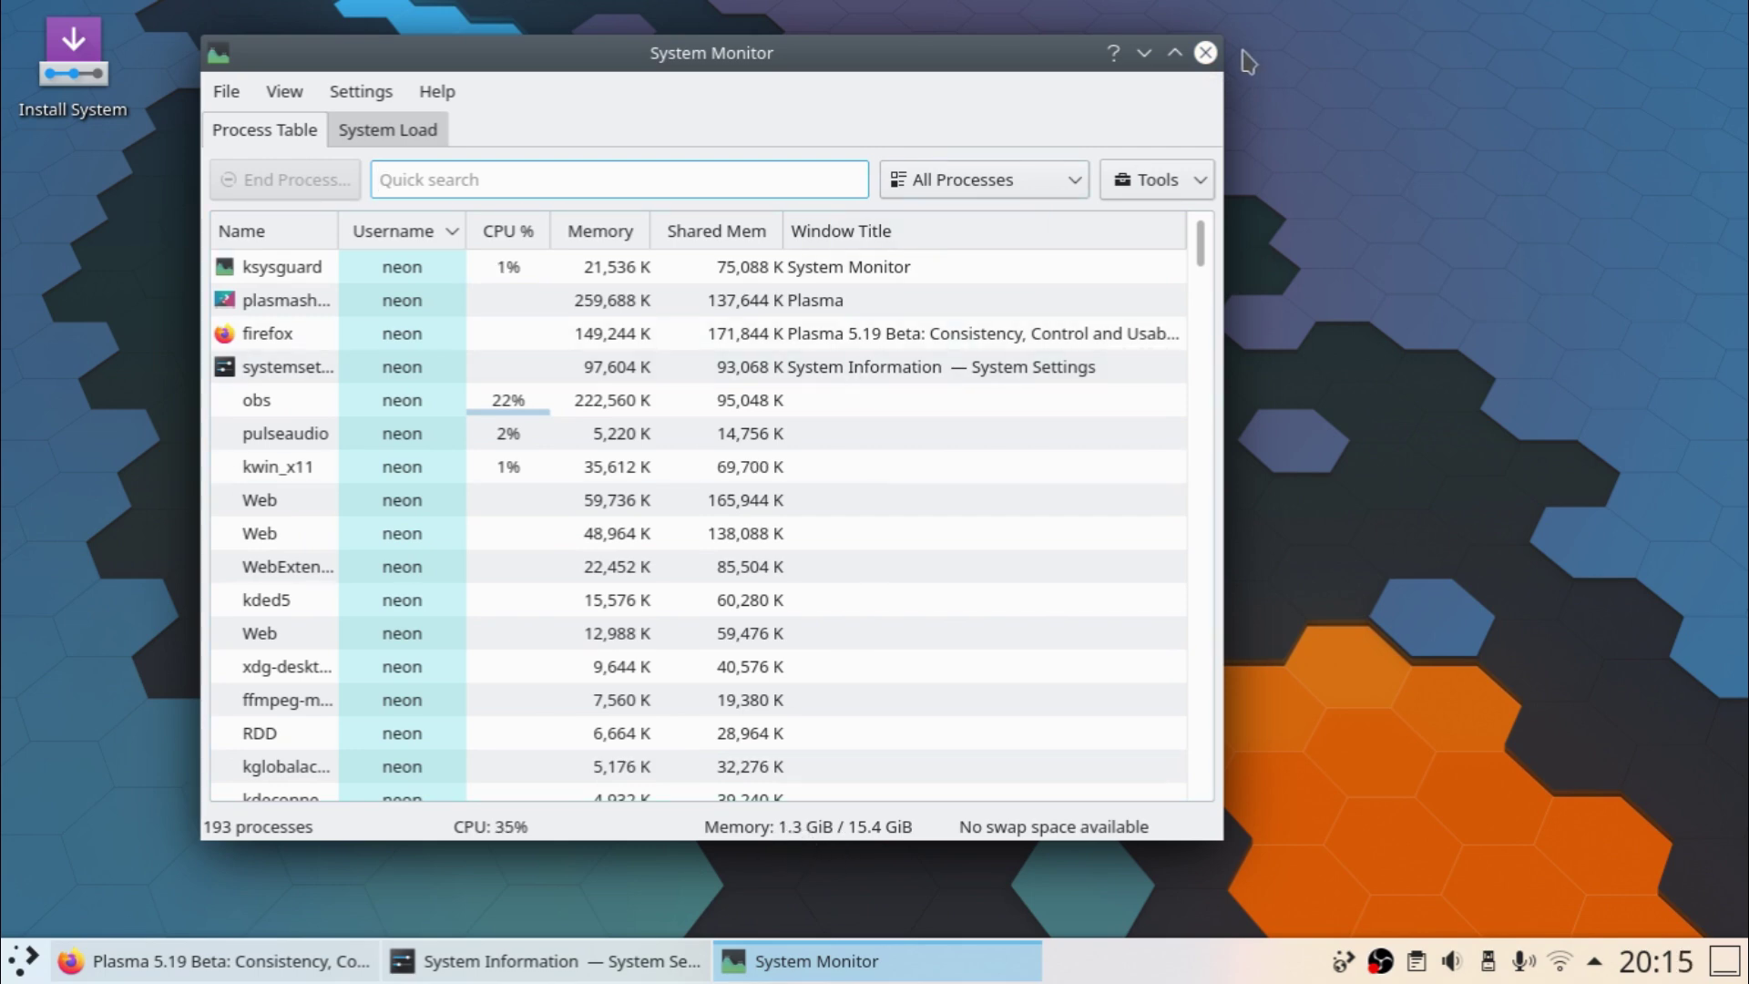
{"action": "left_click", "coordinate": [1204, 52]}
Hide the System Load Viewer widget's background and move it to the desktop's upper-right corner, and leave layout editing
{"action": "right_click", "coordinate": [826, 300]}
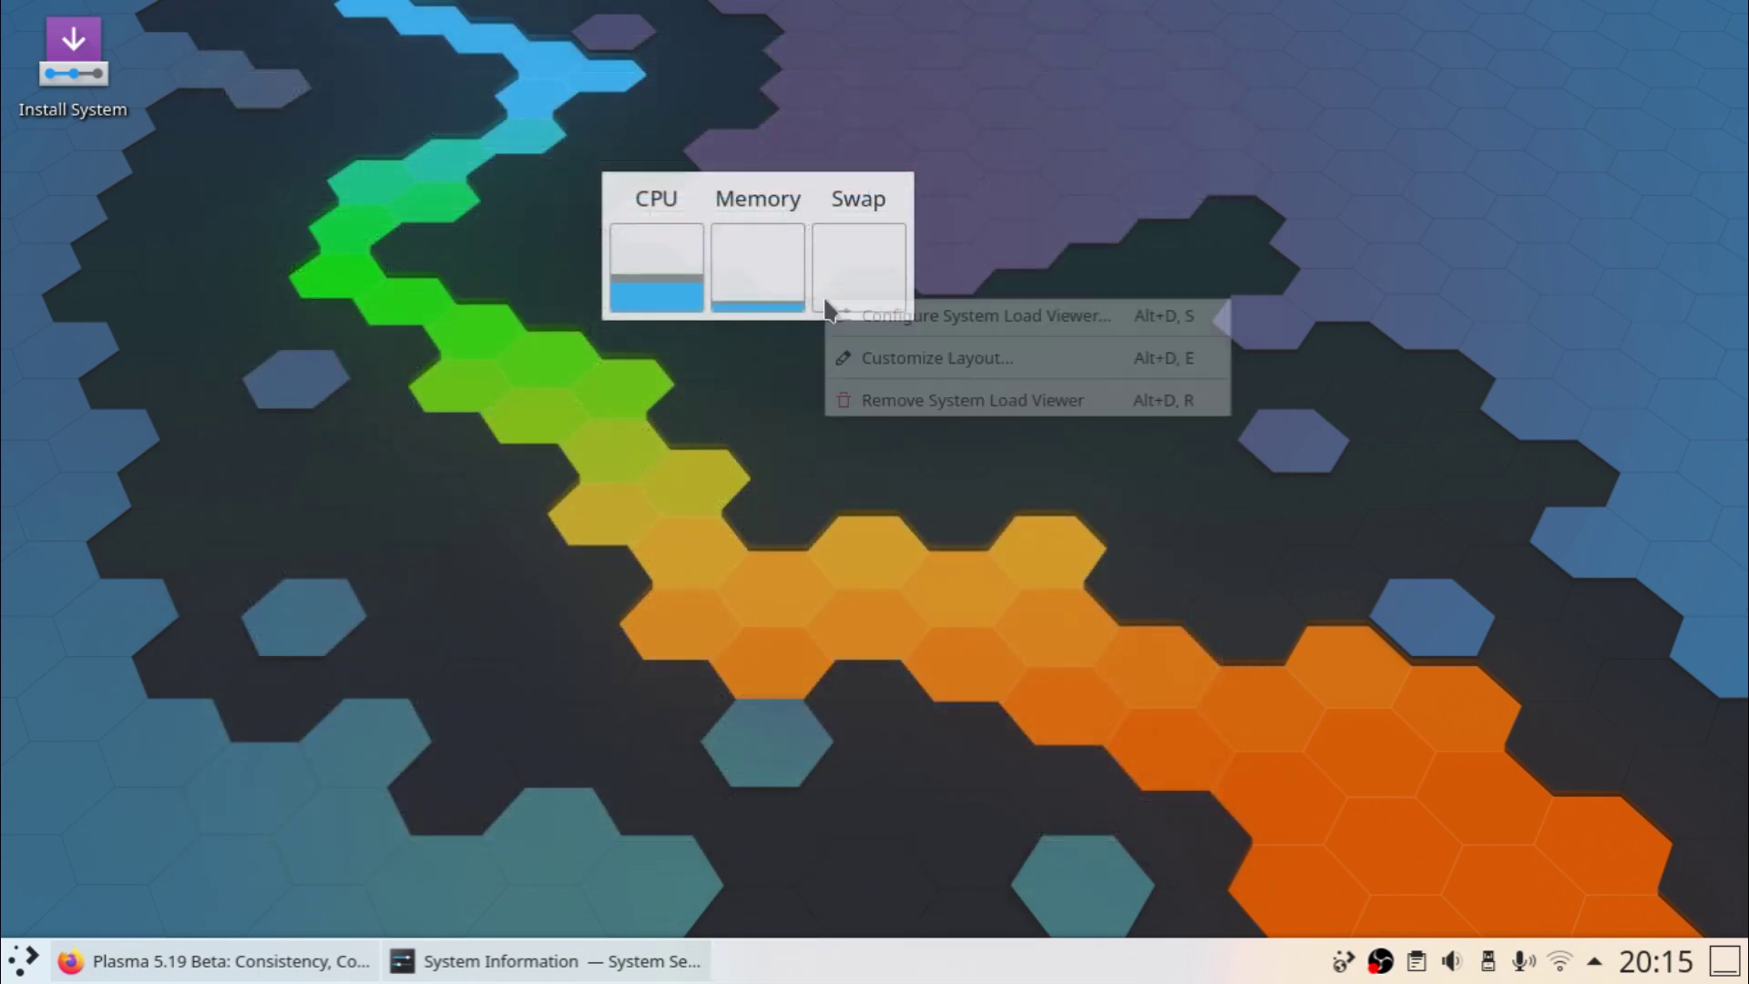
{"action": "left_click", "coordinate": [862, 367]}
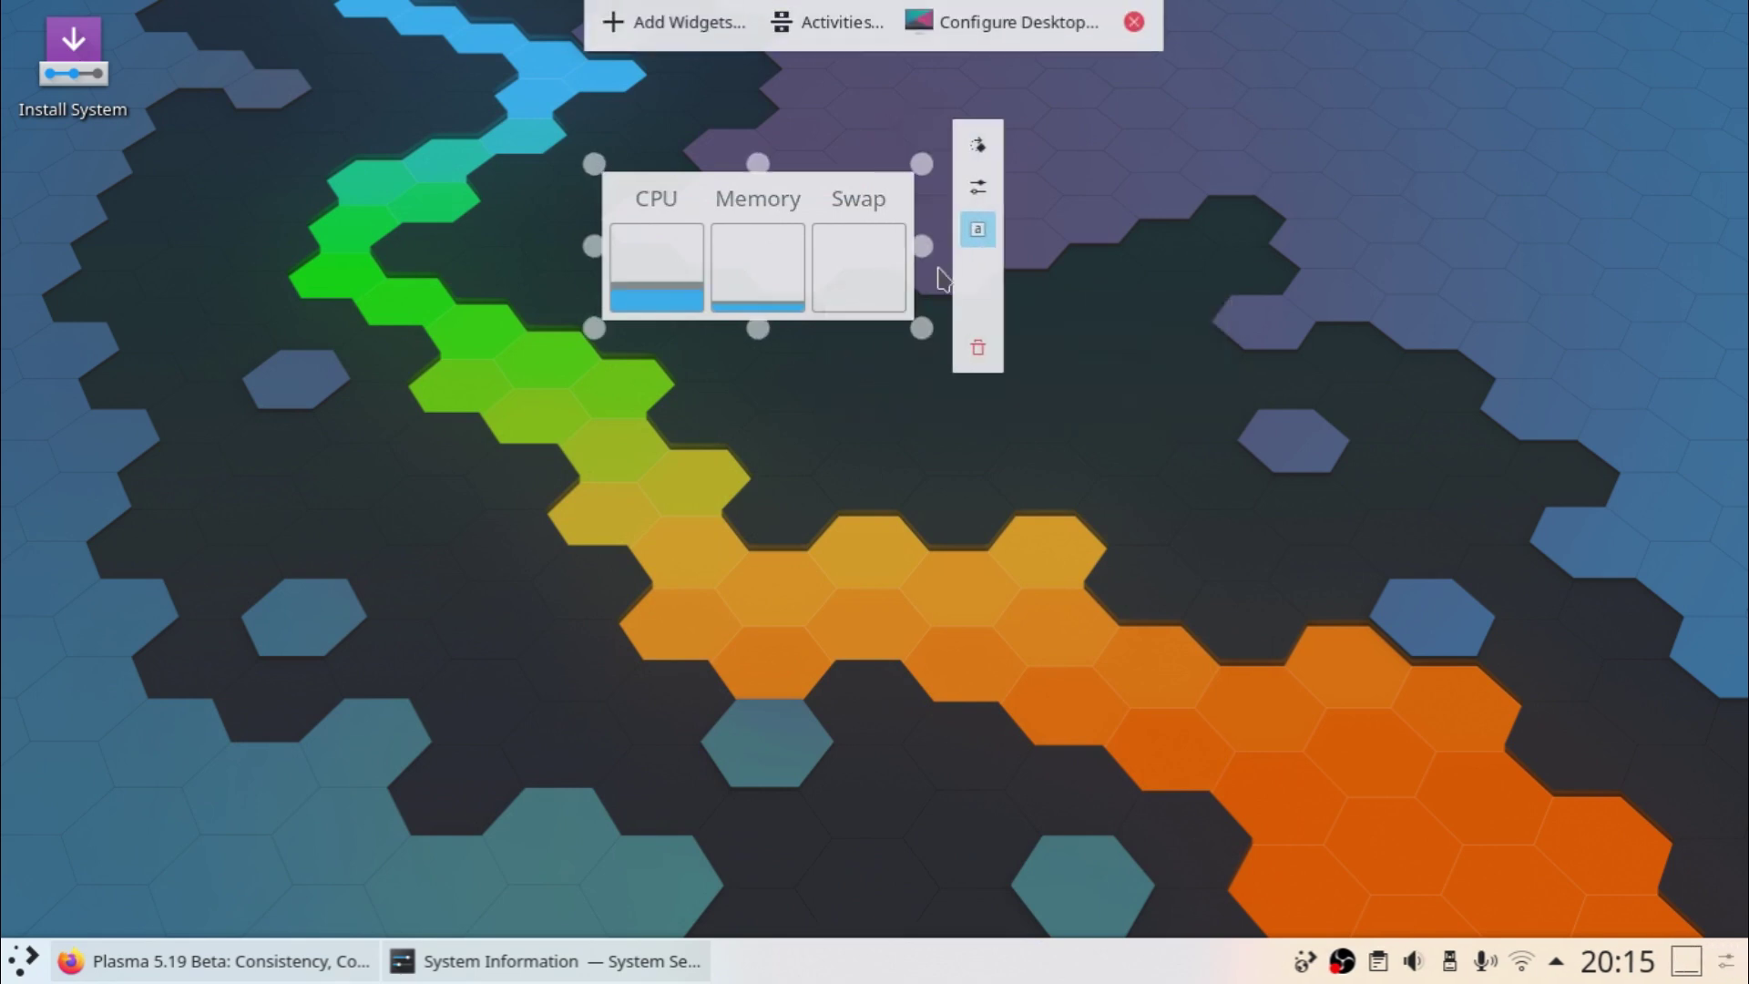
{"action": "left_click", "coordinate": [978, 229]}
{"action": "left_click_drag", "start_coordinate": [637, 280], "coordinate": [1433, 172]}
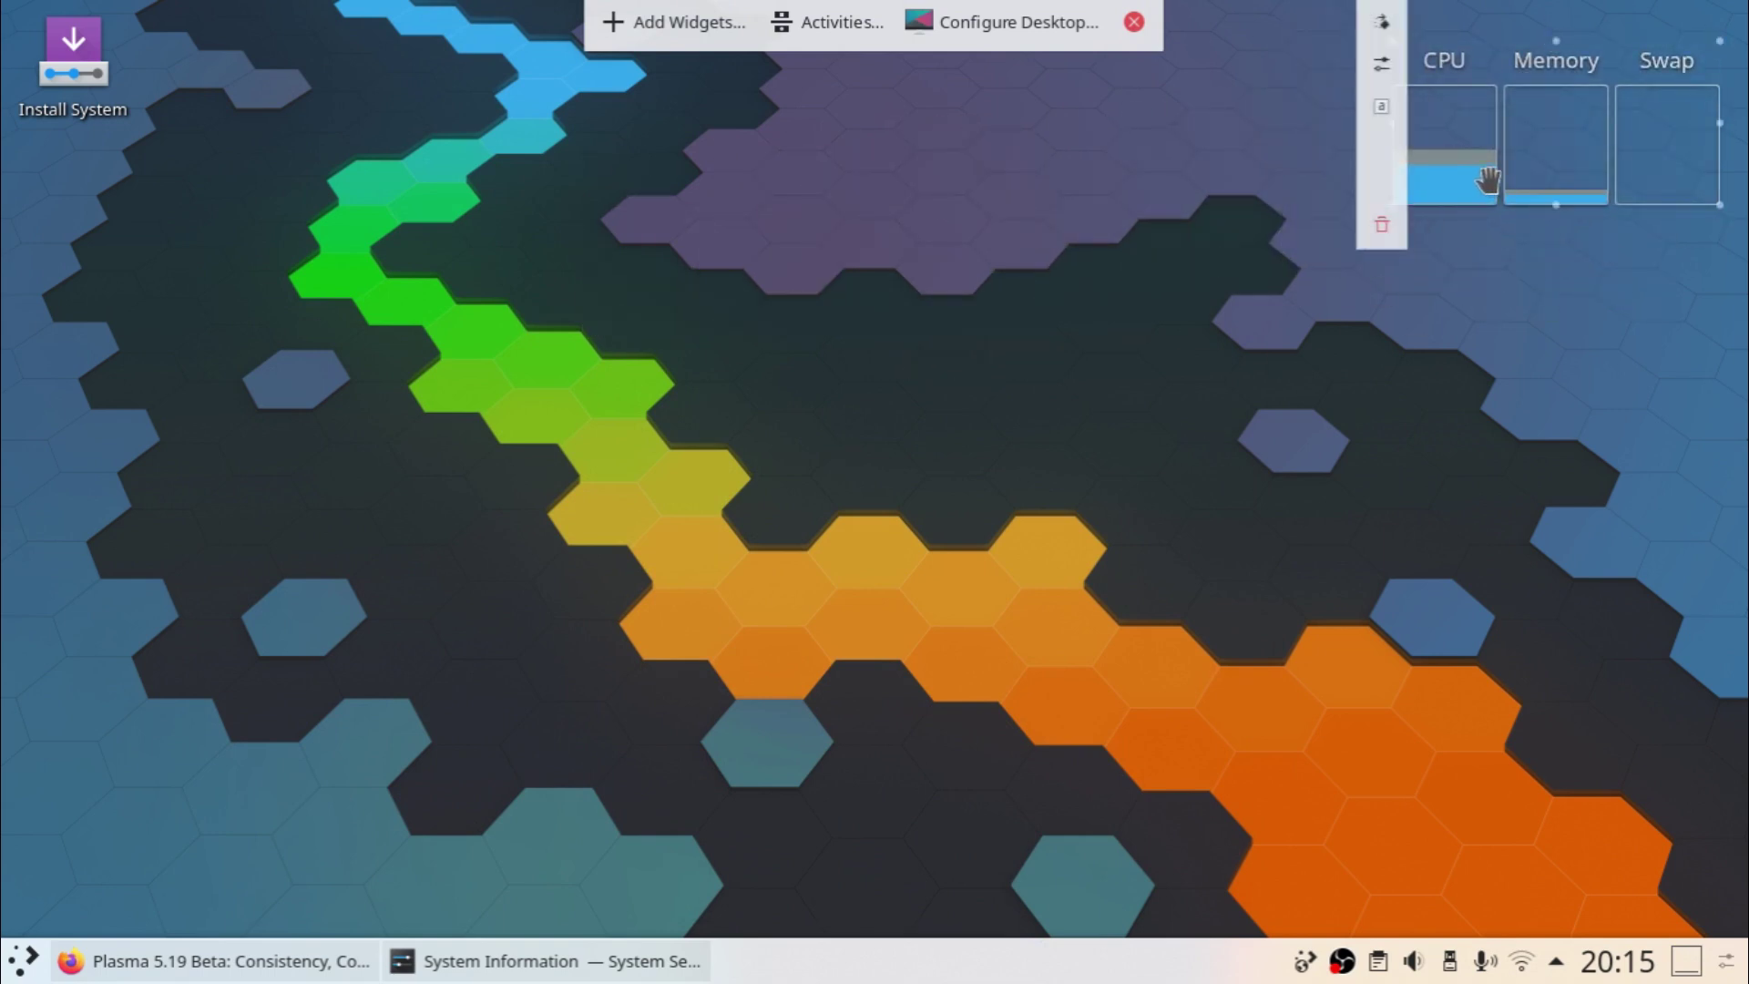
{"action": "right_click", "coordinate": [1489, 183]}
{"action": "left_click", "coordinate": [1092, 241]}
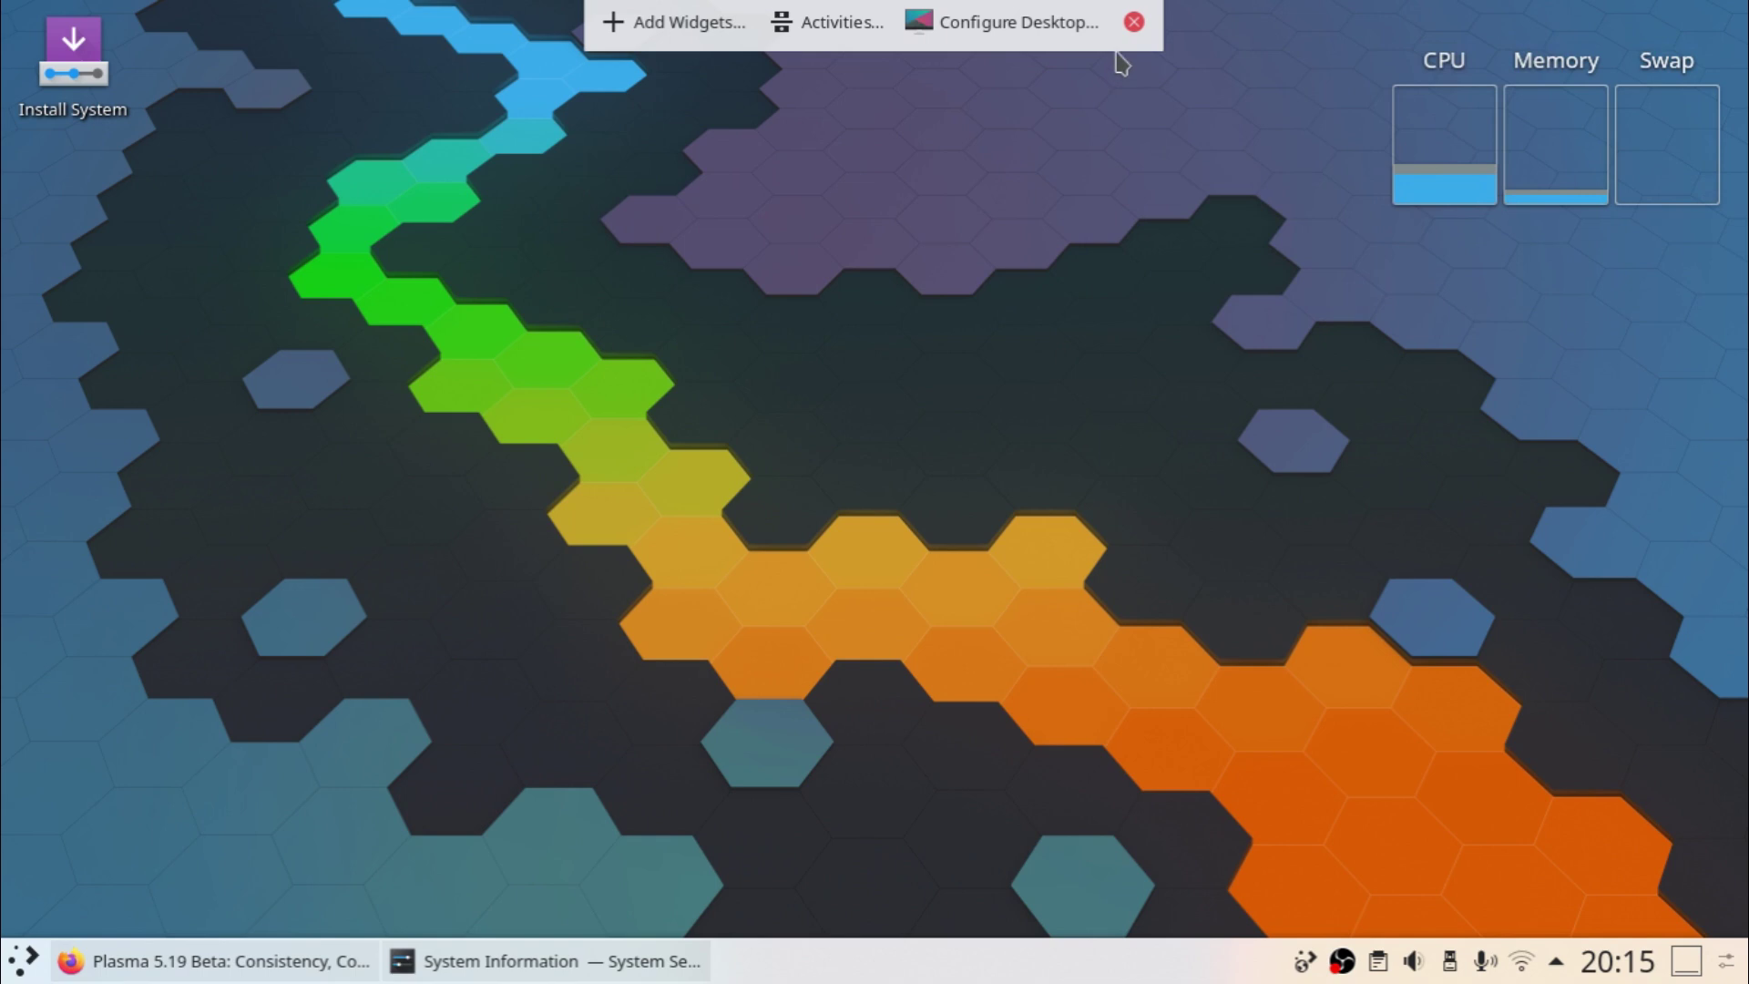
{"action": "left_click", "coordinate": [1135, 22]}
Remove the System Load Viewer widget from the desktop and dismiss its notification
{"action": "right_click", "coordinate": [1437, 128]}
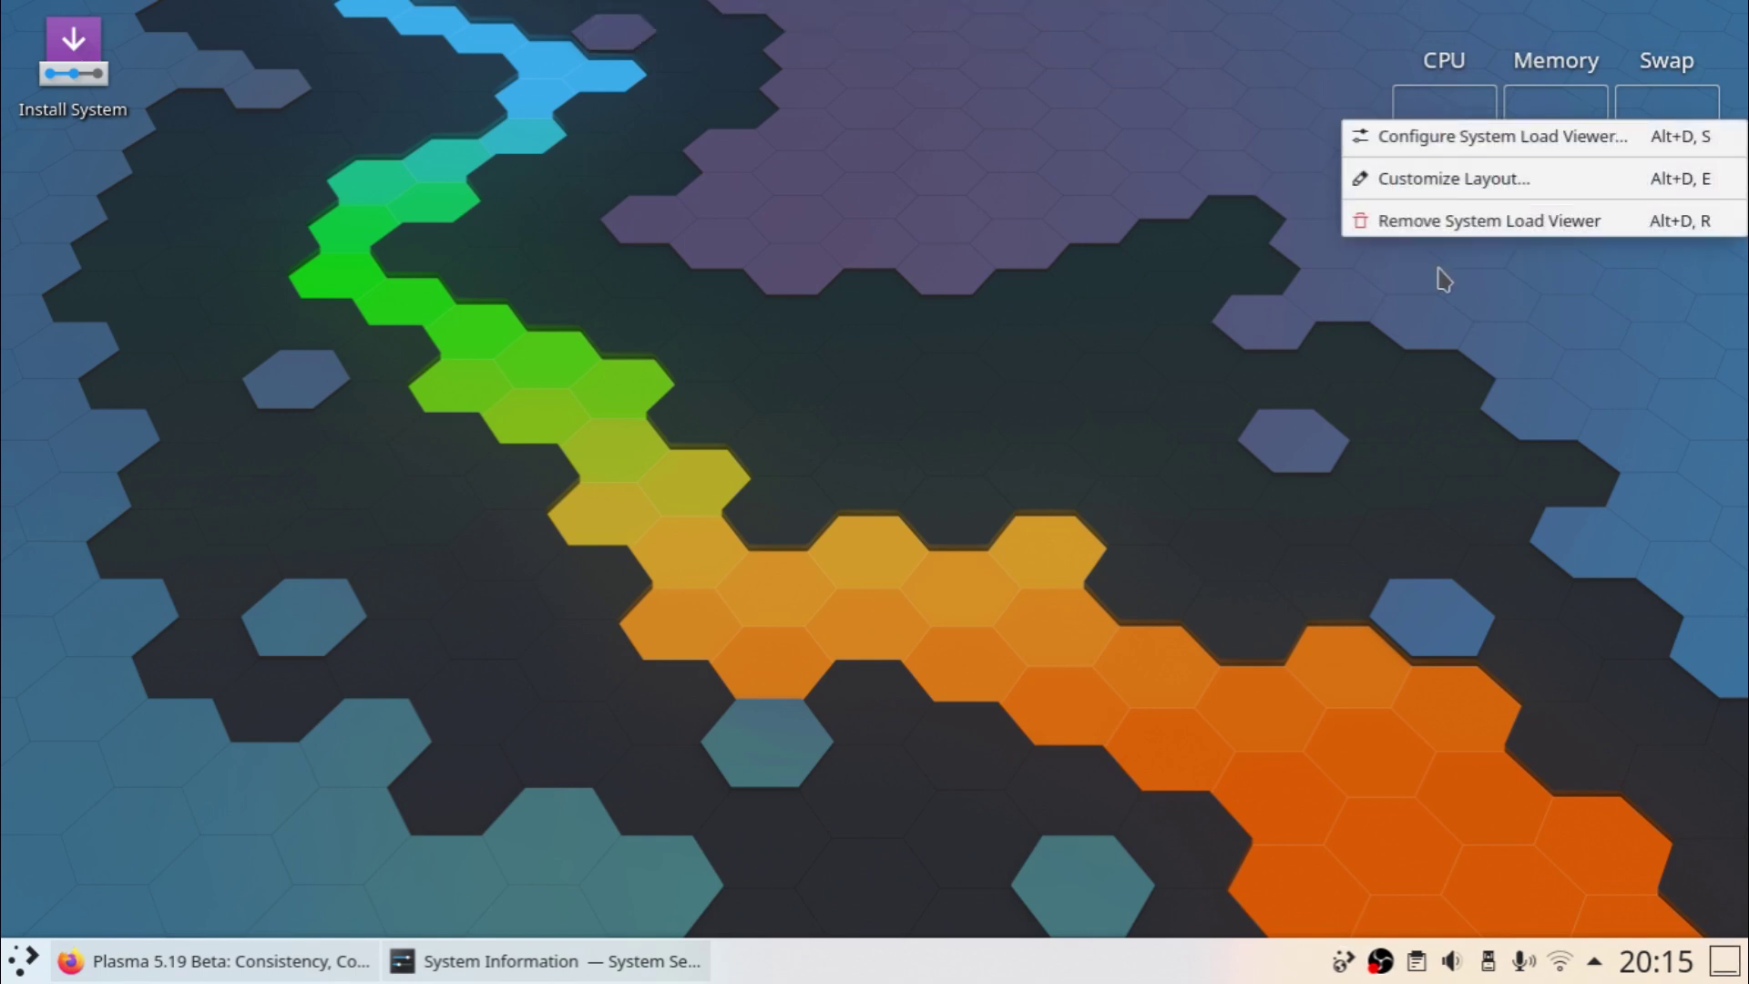
{"action": "left_click", "coordinate": [1374, 222]}
{"action": "left_click", "coordinate": [1683, 745]}
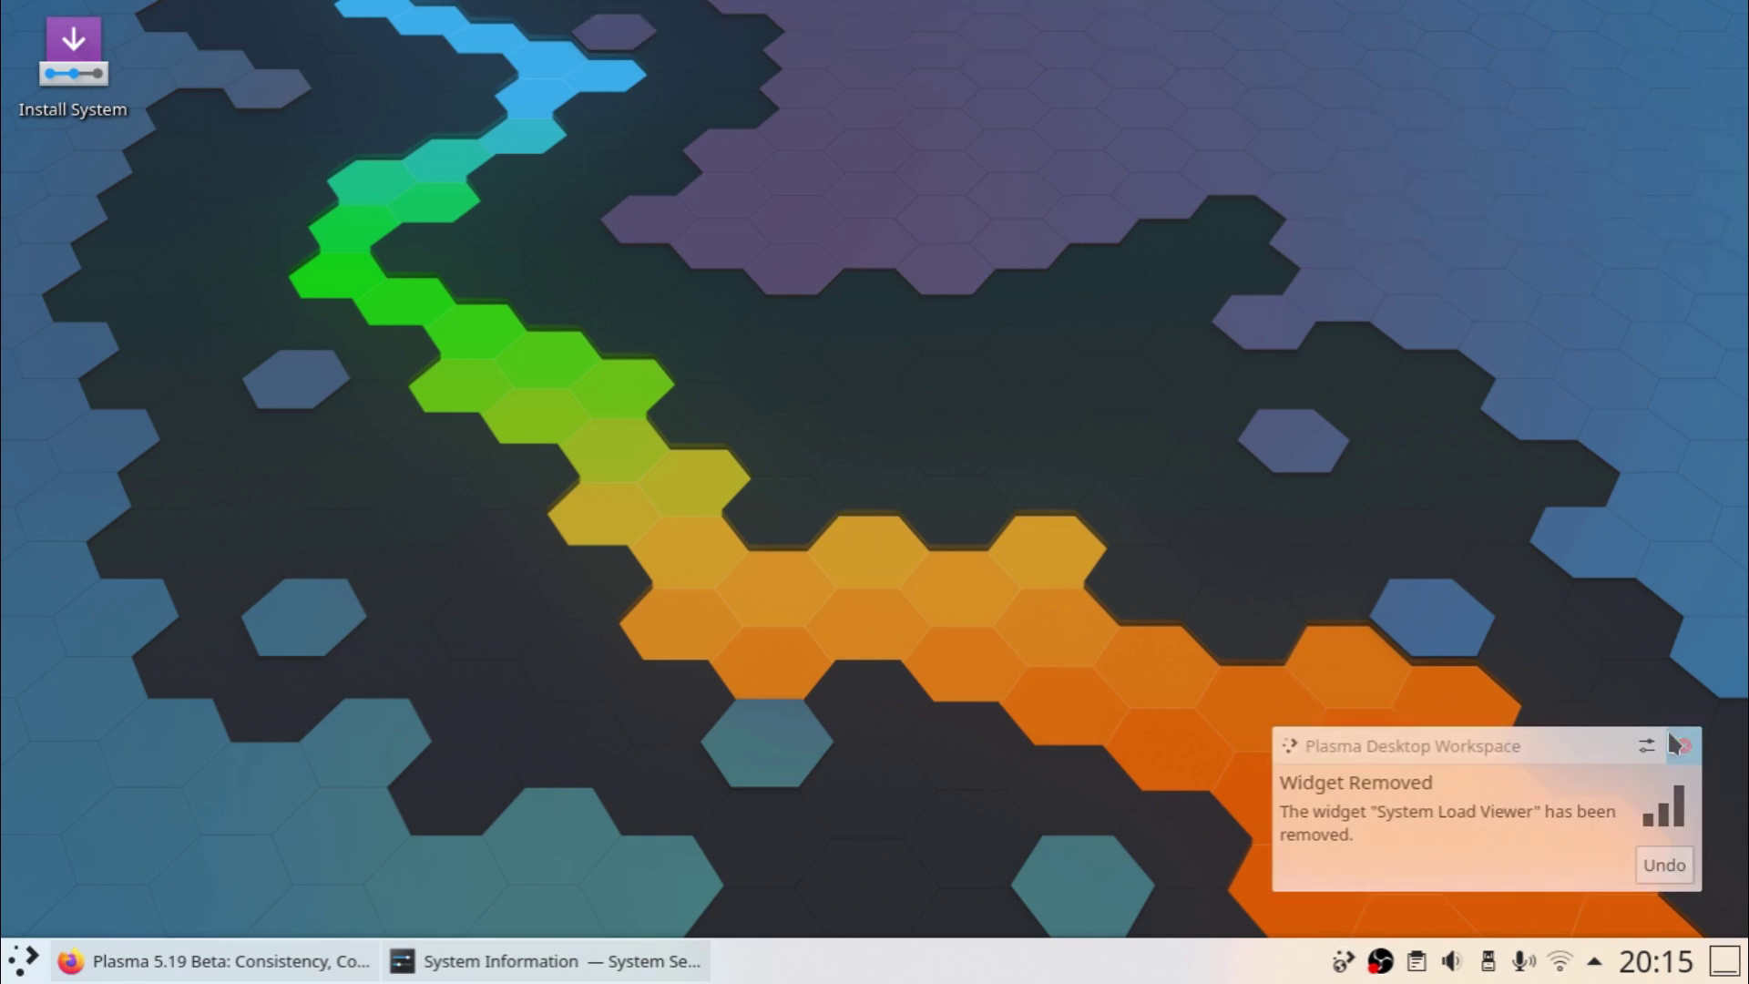
Launch the Nautilus file manager and the gedit text editor from the application launcher
{"action": "key", "text": "super"}
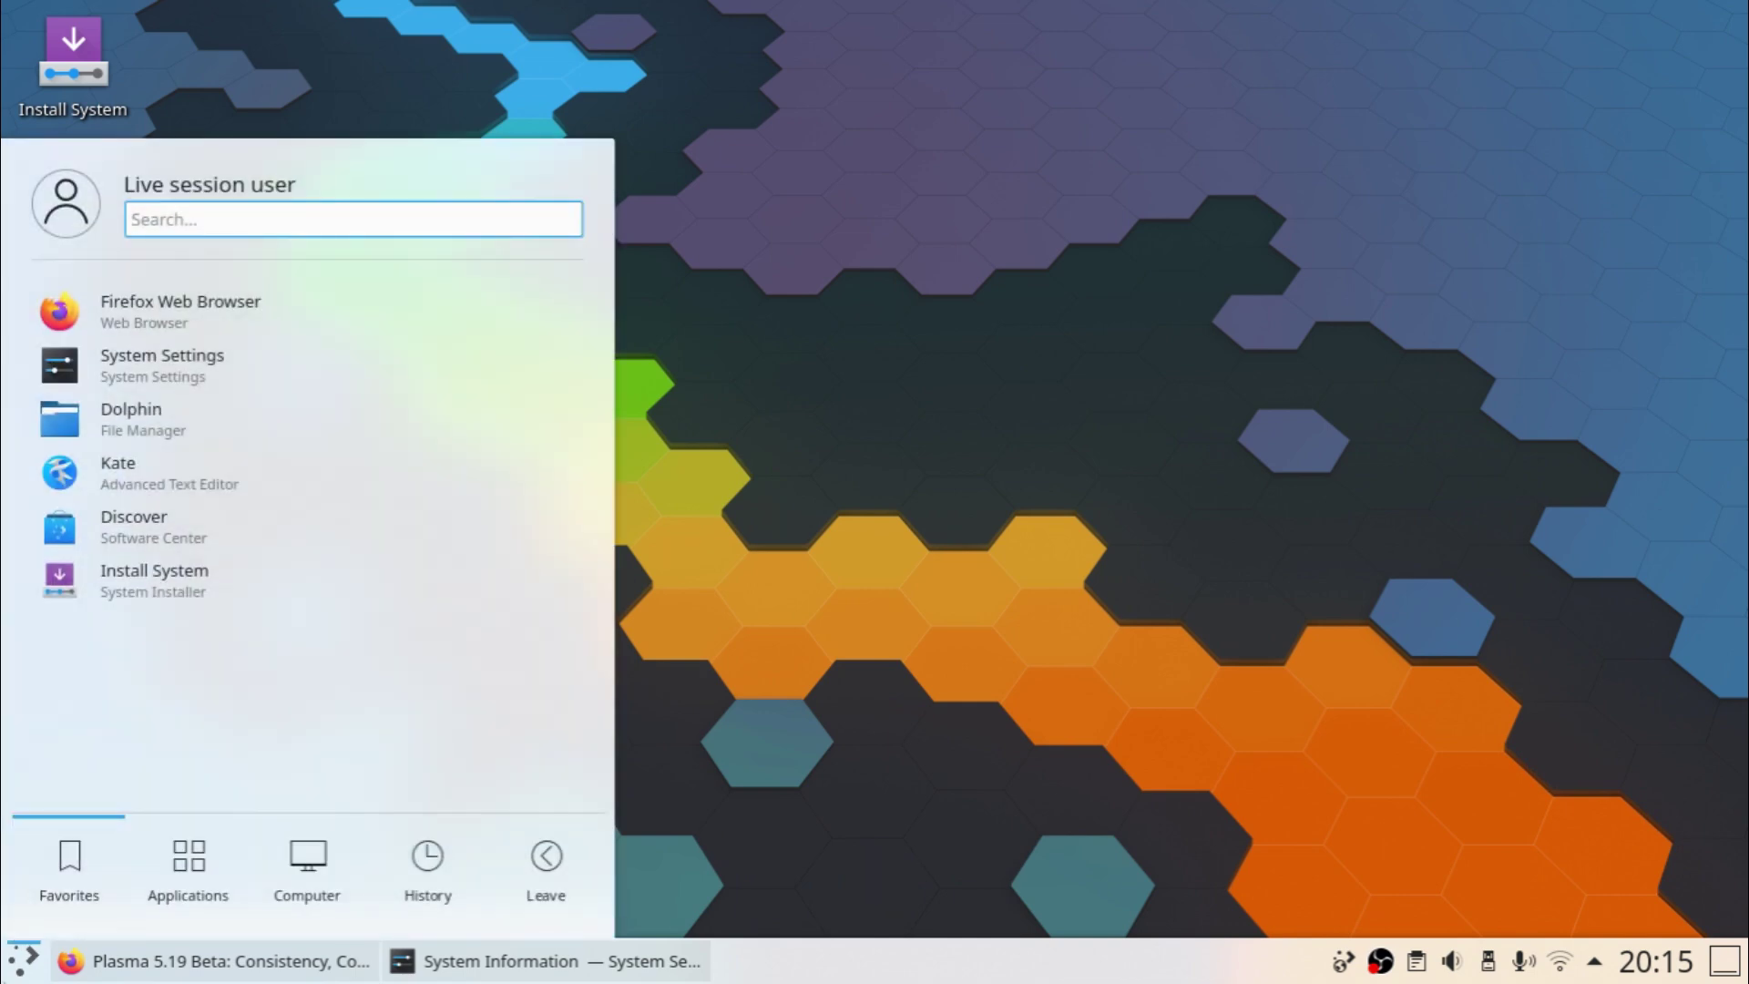
{"action": "type", "text": "nauti"}
{"action": "key", "text": "Return"}
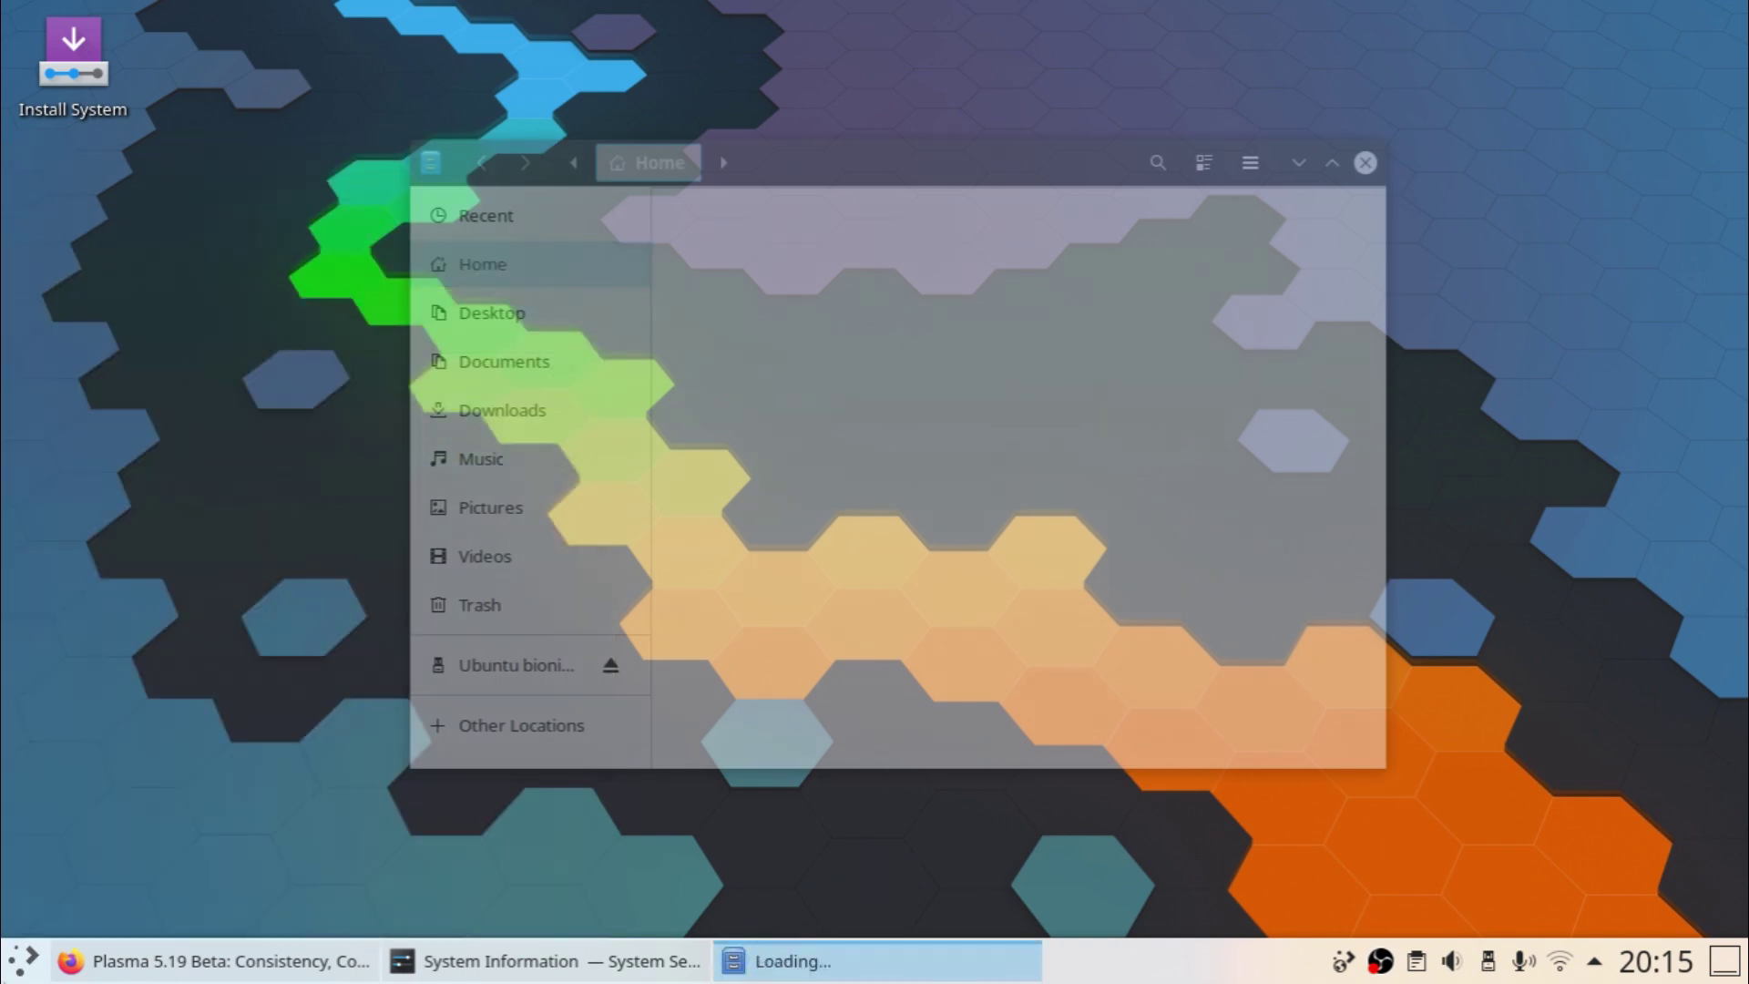
{"action": "key", "text": "super"}
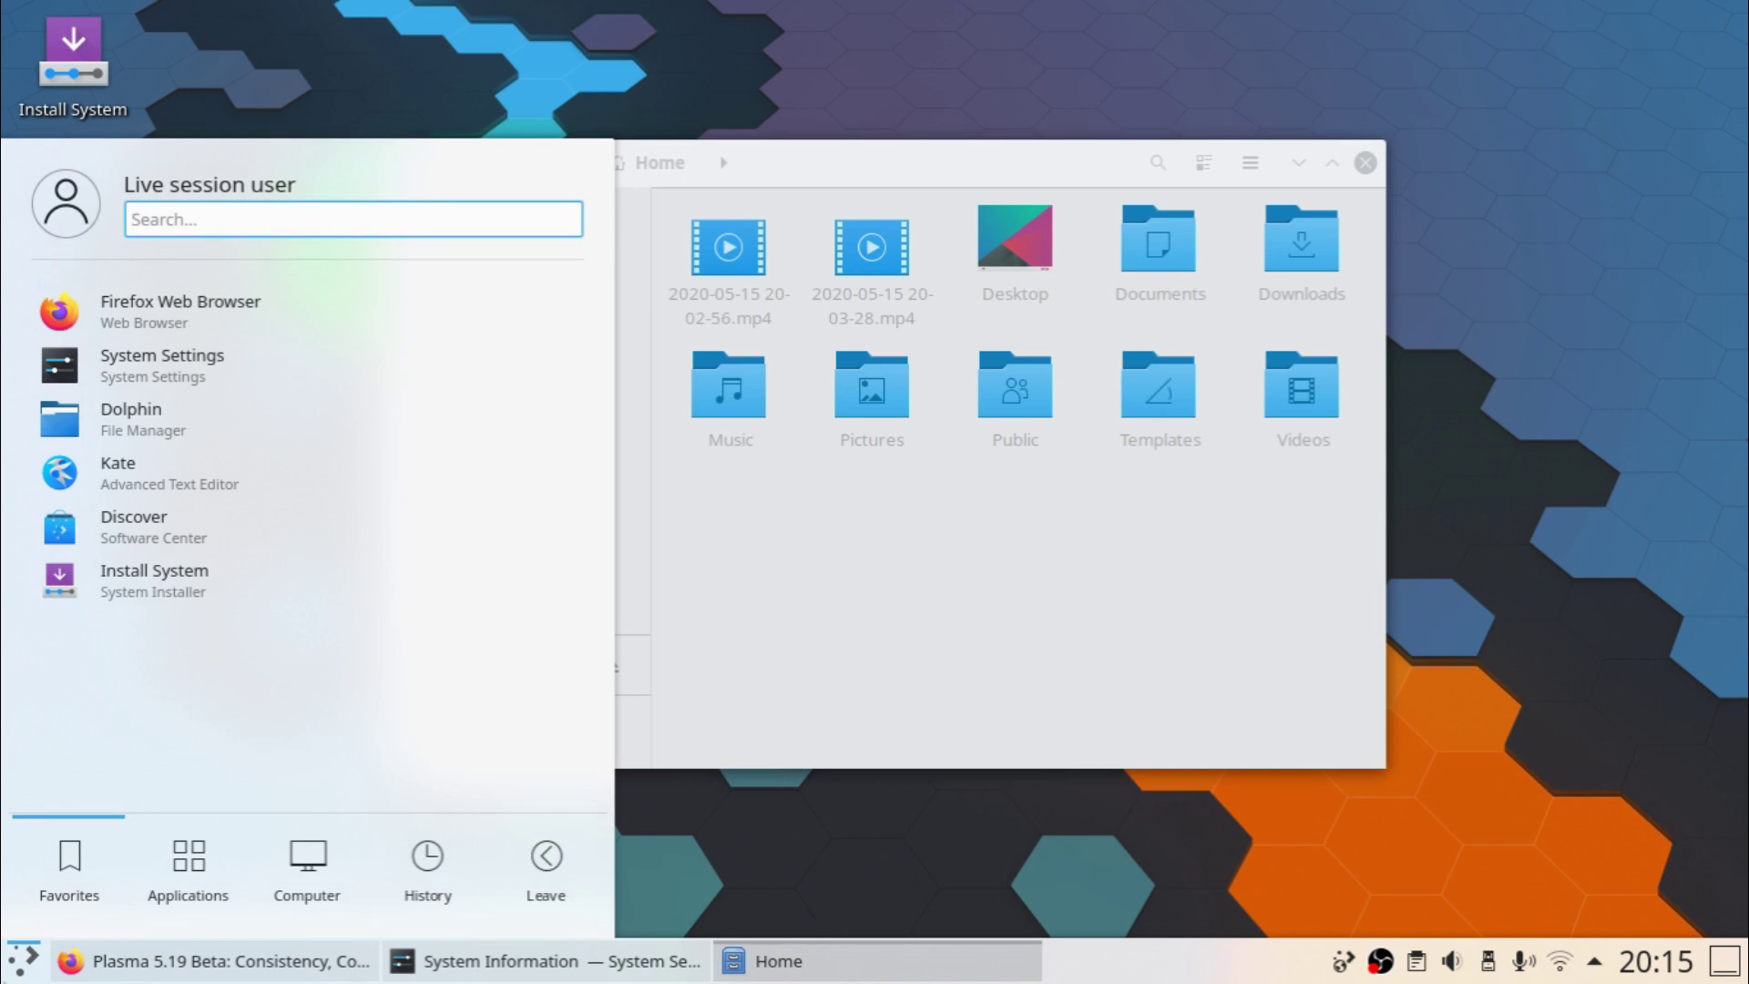
{"action": "type", "text": "gedit"}
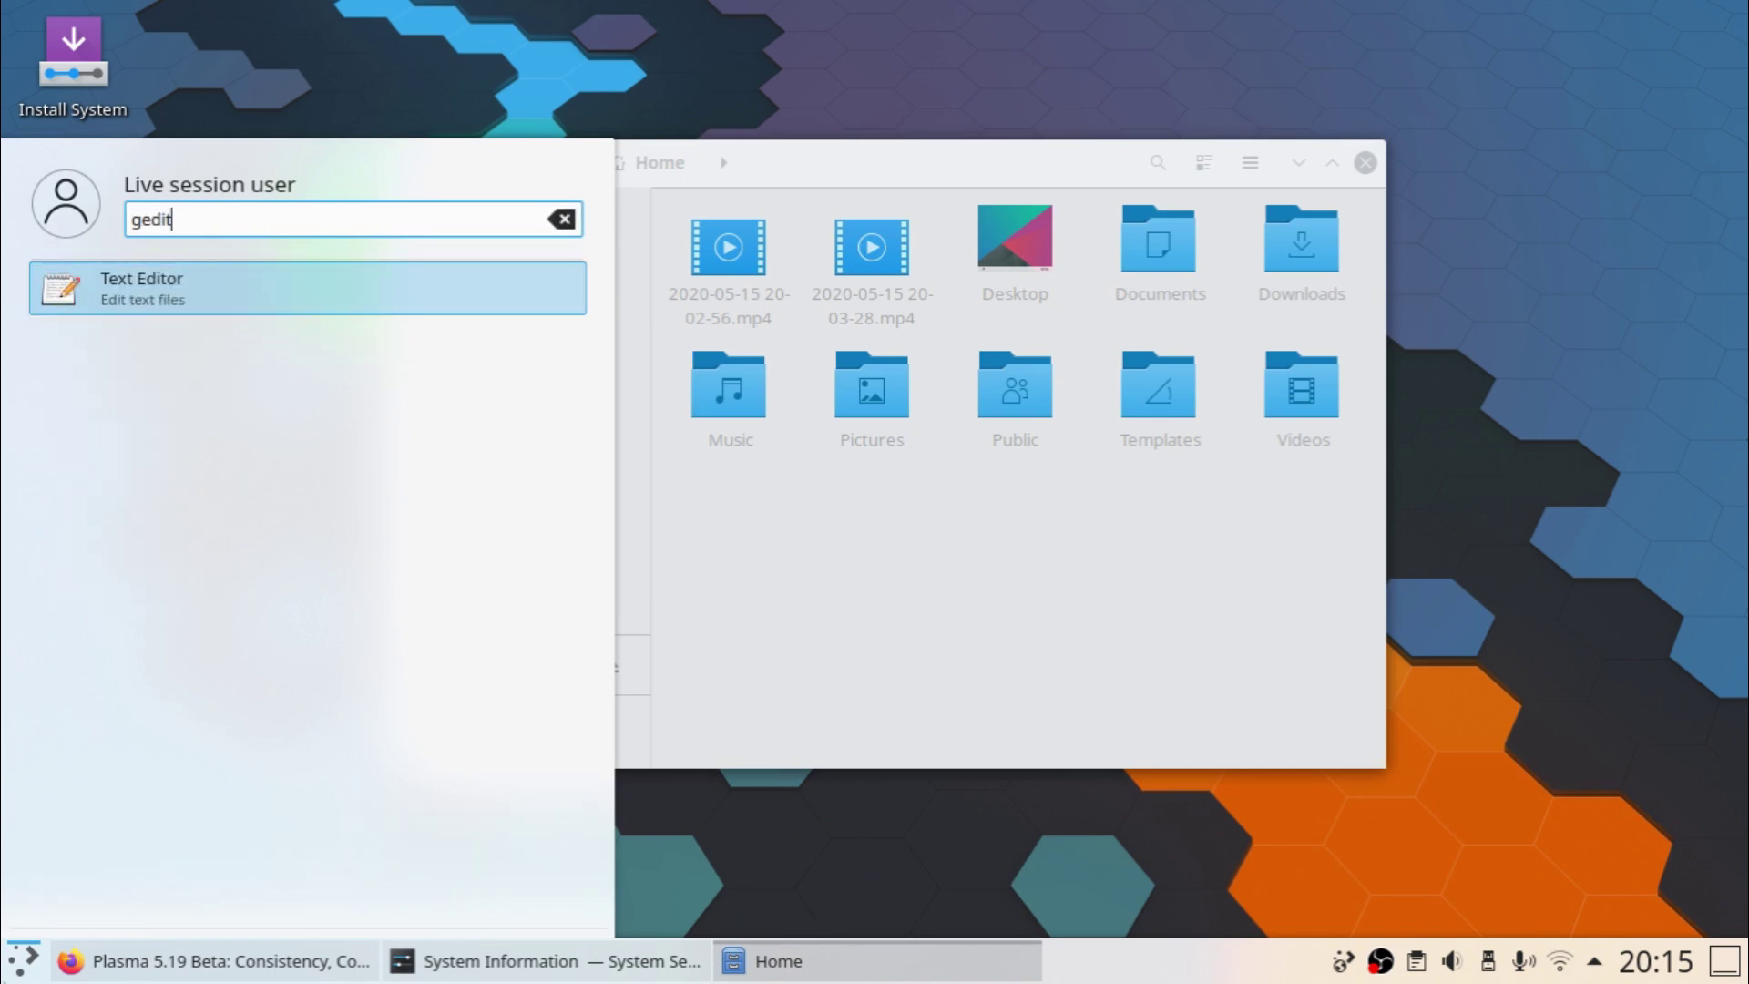
{"action": "key", "text": "Return"}
Search the application launcher for "gnome" and launch Calculator
{"action": "key", "text": "super"}
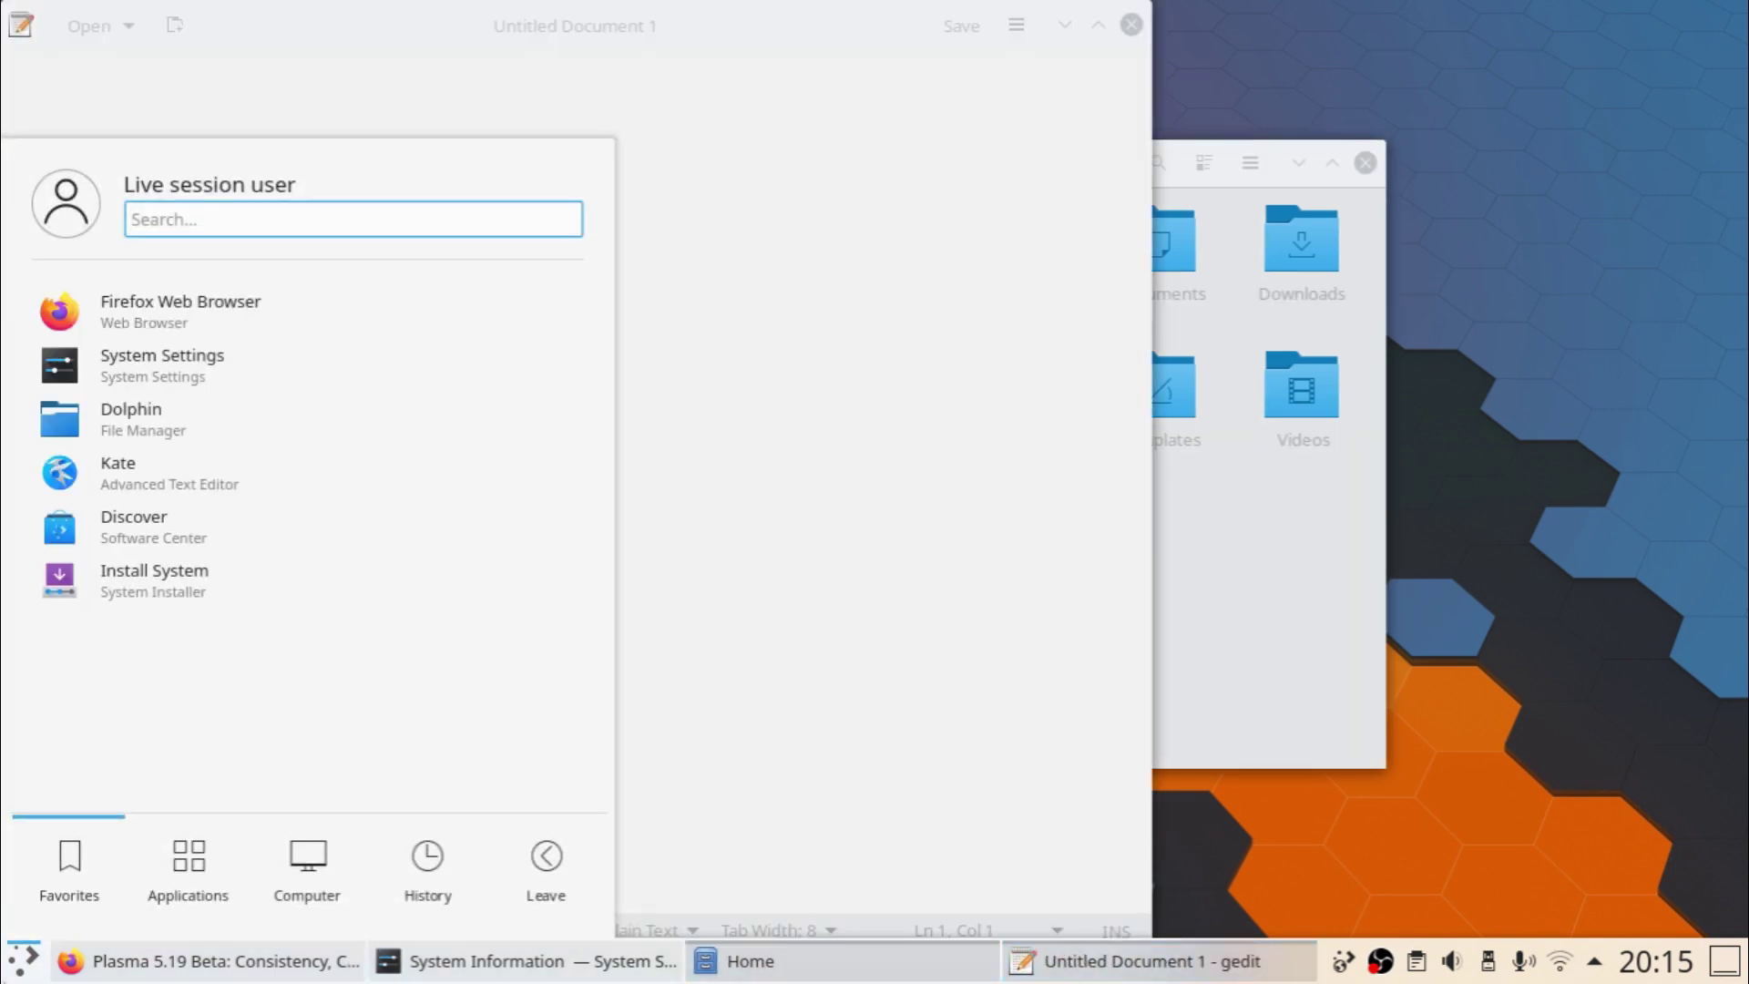
{"action": "type", "text": "gnome"}
{"action": "key", "text": "Down"}
{"action": "key", "text": "Down"}
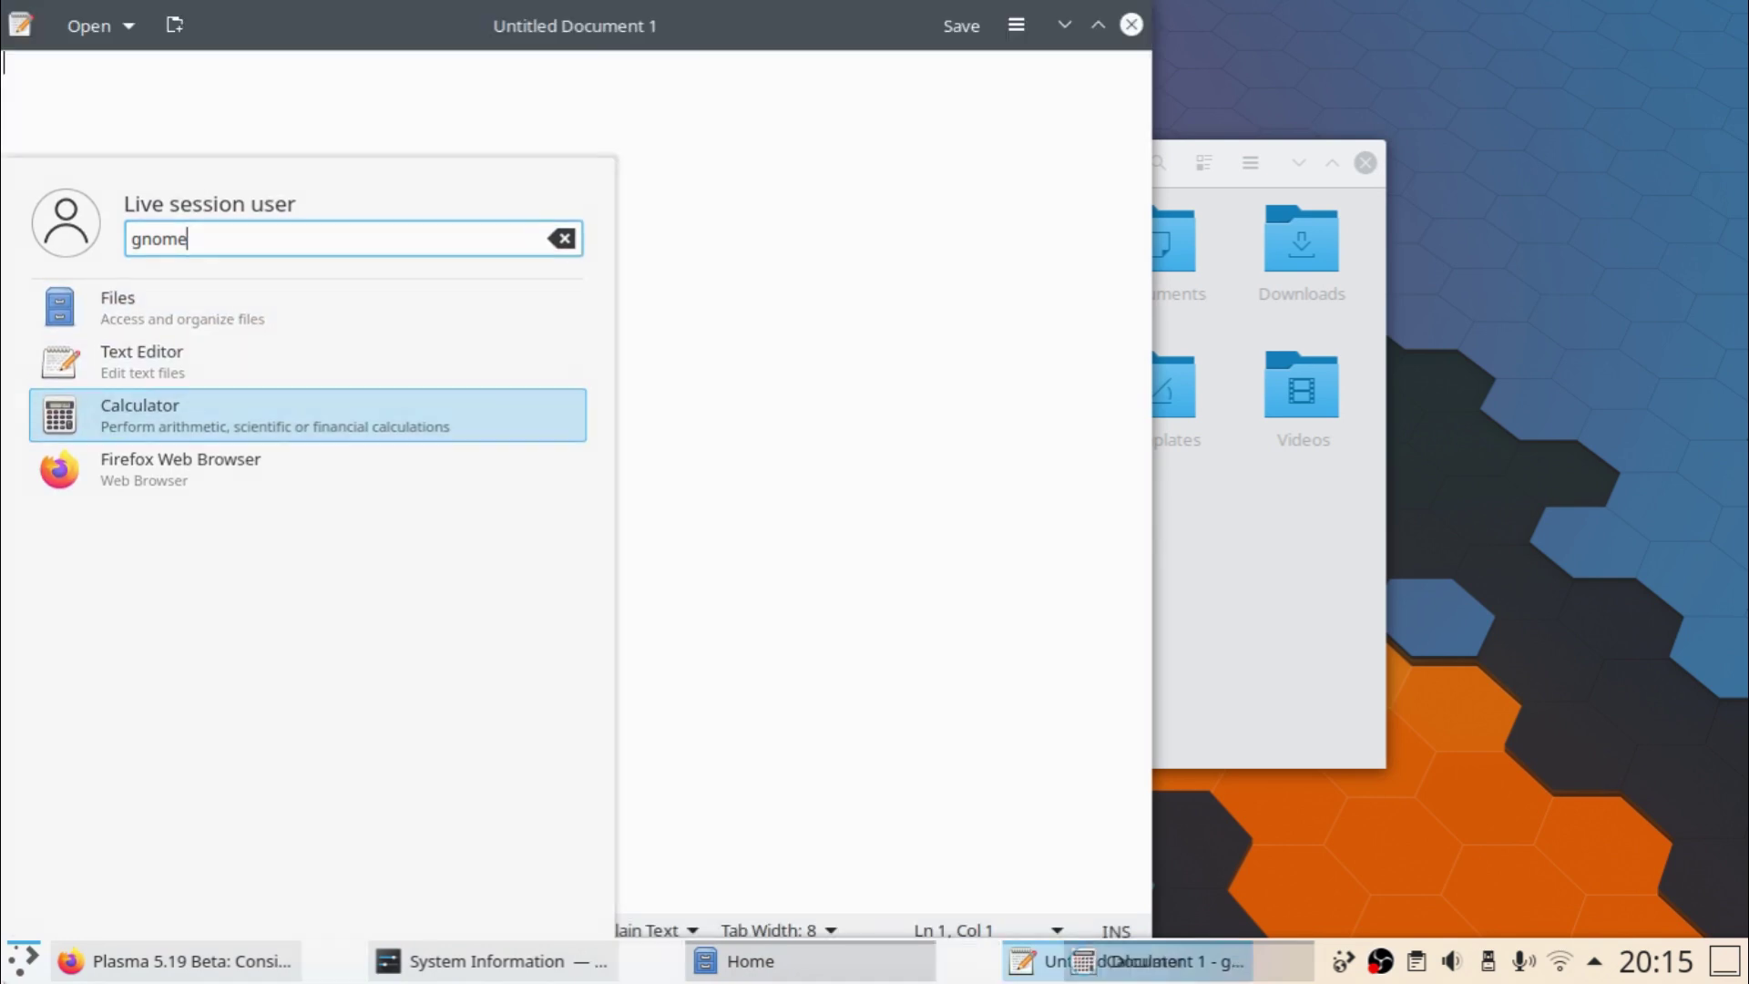
{"action": "key", "text": "Return"}
Shrink the gedit window and arrange it with the Calculator so that the Calculator, gedit and Files windows overlap mid-desktop
{"action": "left_click_drag", "start_coordinate": [1414, 464], "coordinate": [1348, 448]}
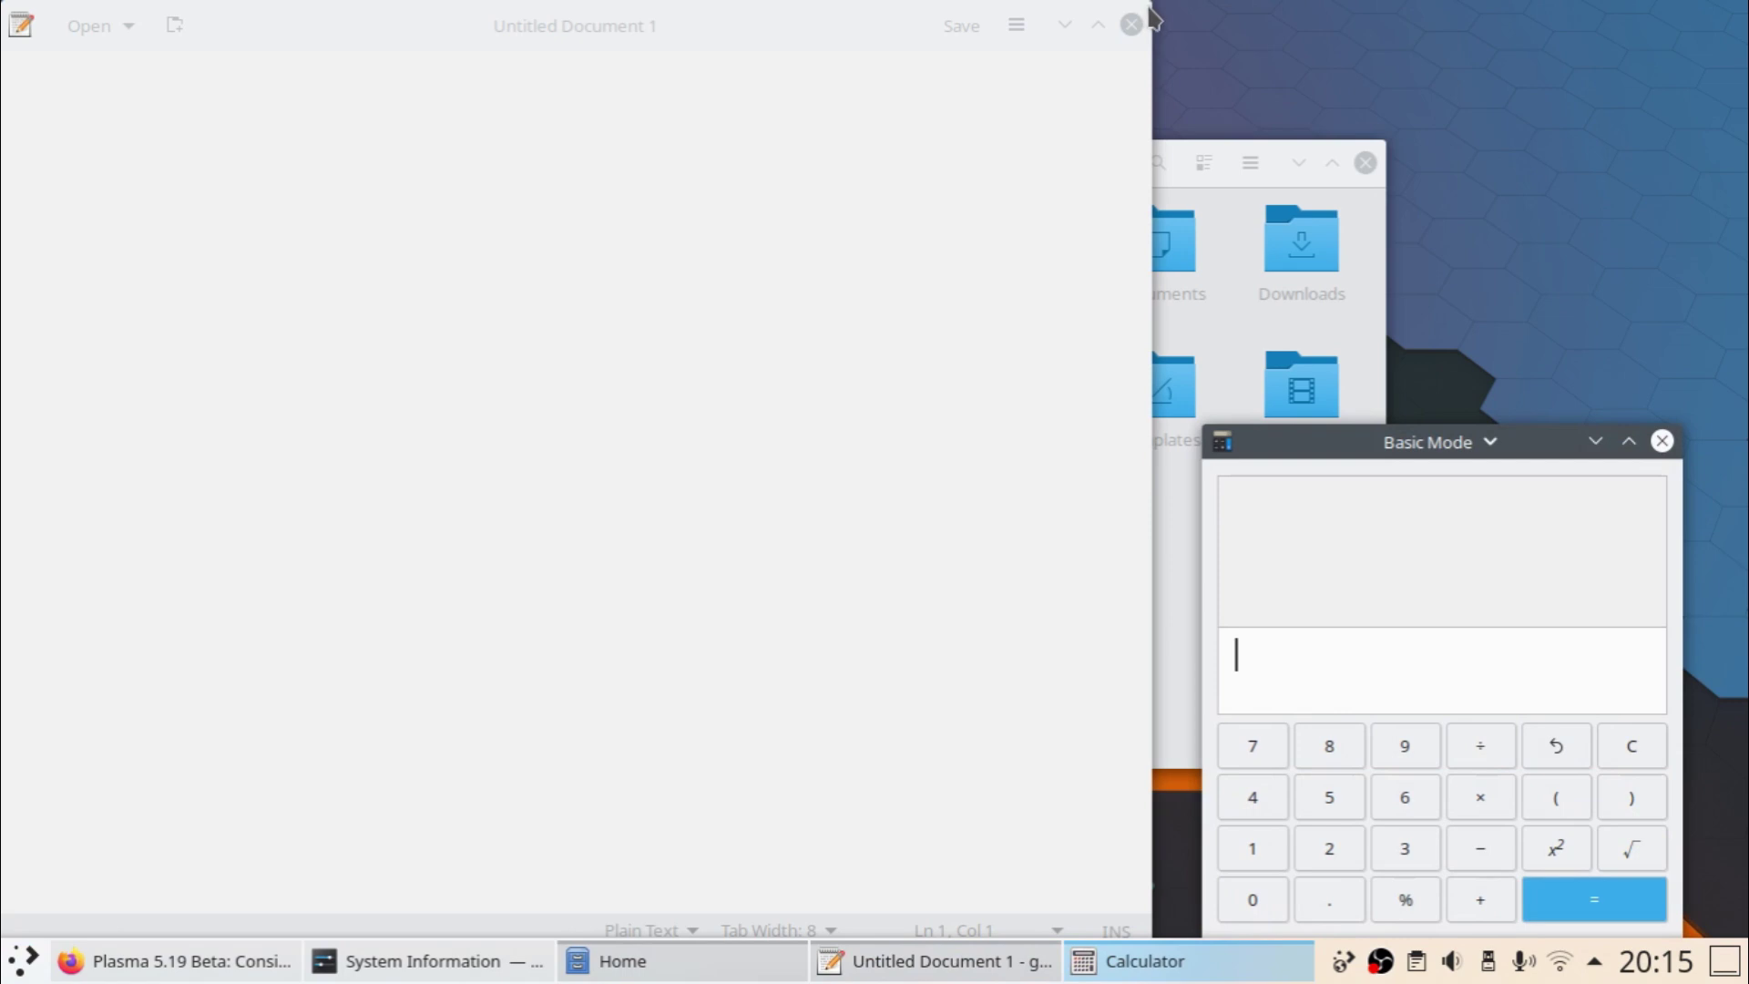
{"action": "left_click_drag", "start_coordinate": [828, 4], "coordinate": [893, 4]}
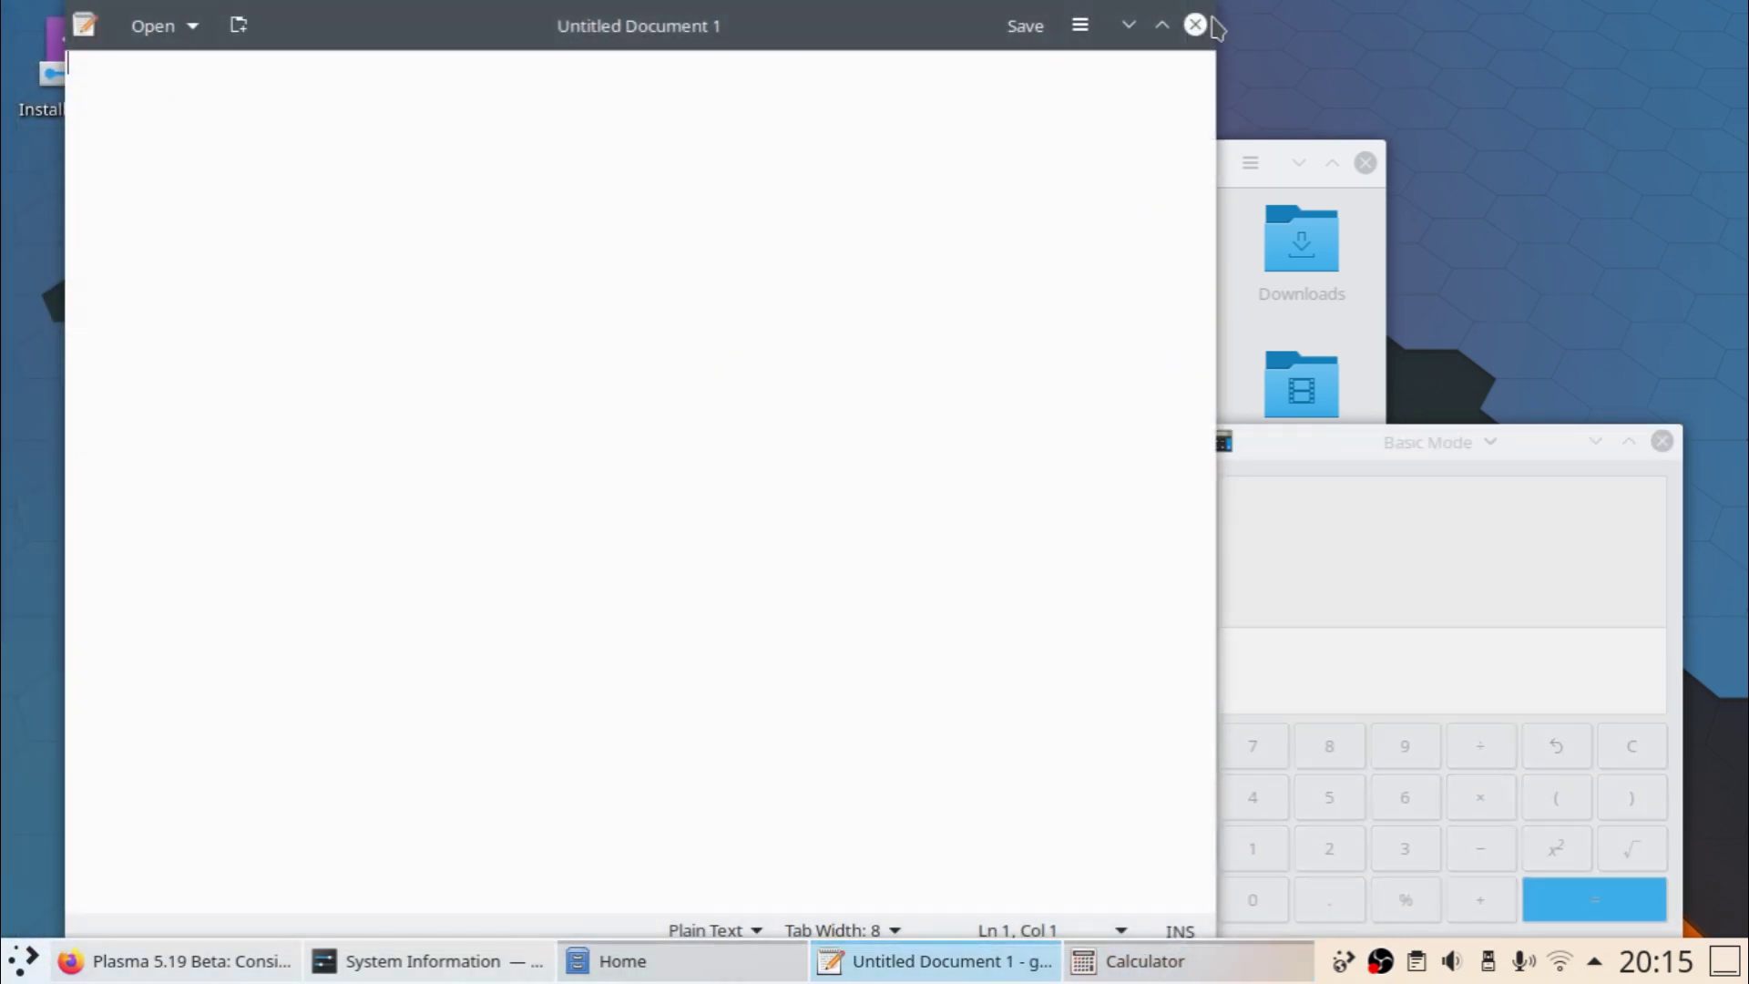
{"action": "left_click_drag", "start_coordinate": [1214, 9], "coordinate": [802, 254]}
{"action": "left_click_drag", "start_coordinate": [484, 282], "coordinate": [665, 137]}
{"action": "left_click_drag", "start_coordinate": [1323, 462], "coordinate": [716, 325]}
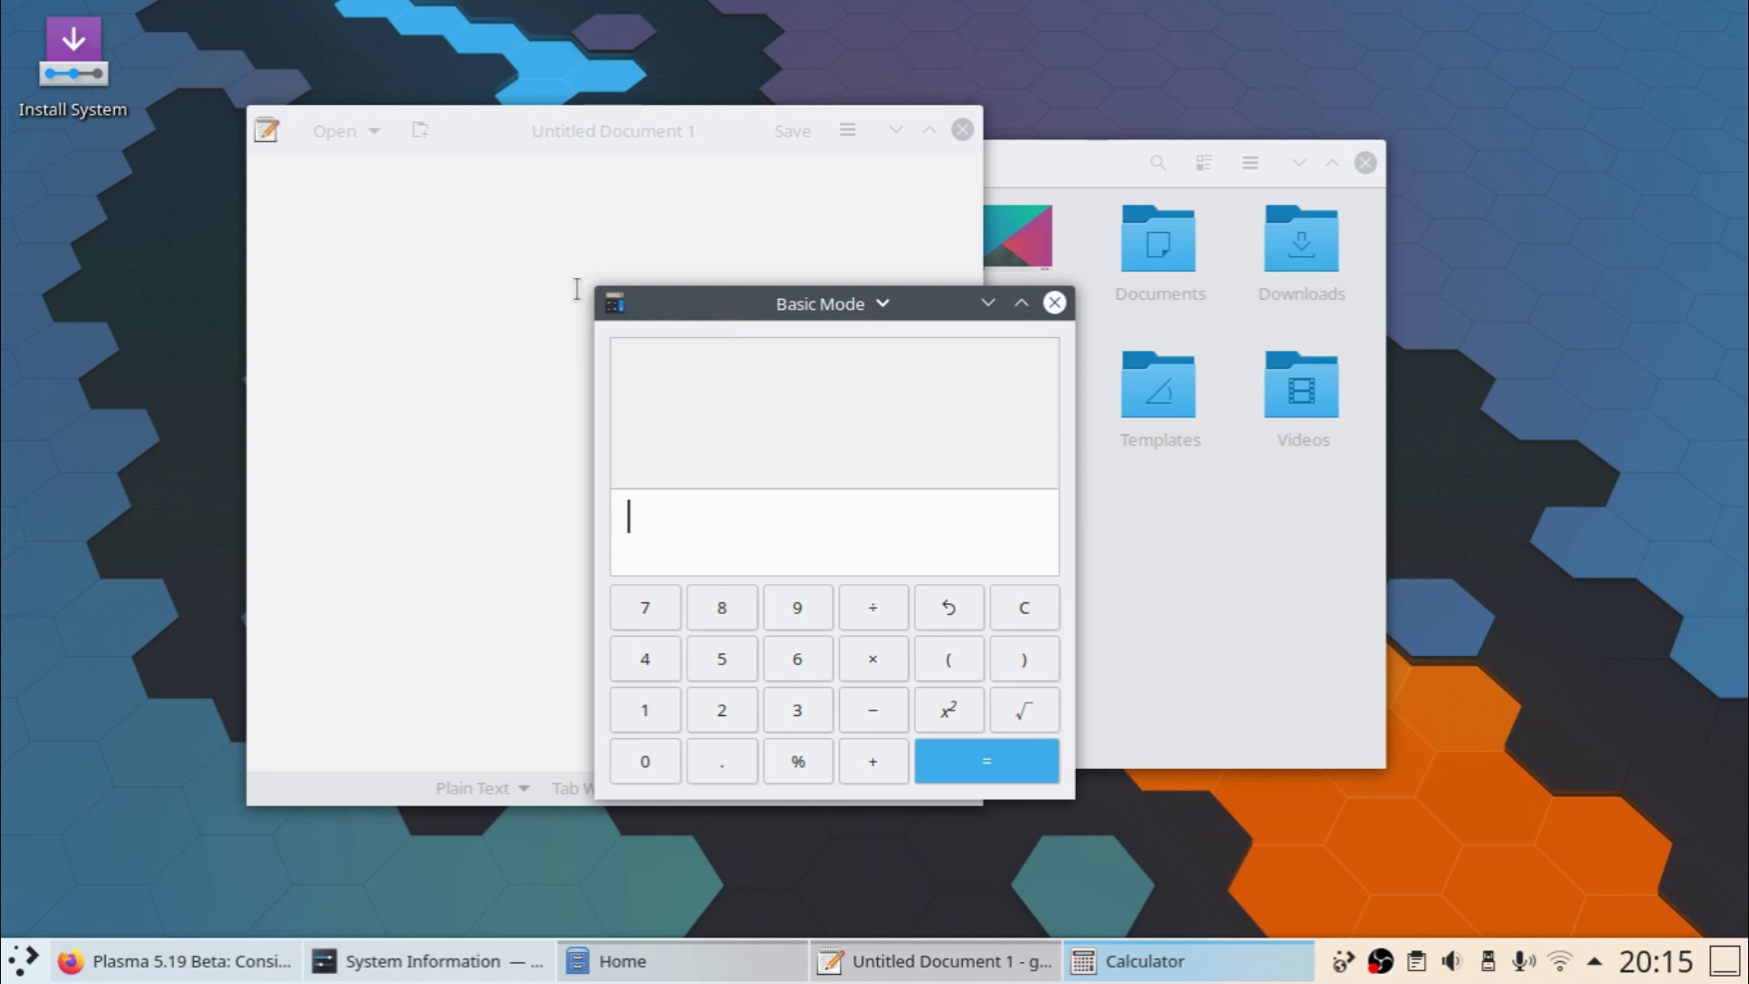
View the Calculator's mode list, dismiss it with Basic Mode kept and bring the gedit window to the front
{"action": "left_click_drag", "start_coordinate": [587, 291], "coordinate": [691, 308]}
{"action": "left_click", "coordinate": [863, 308]}
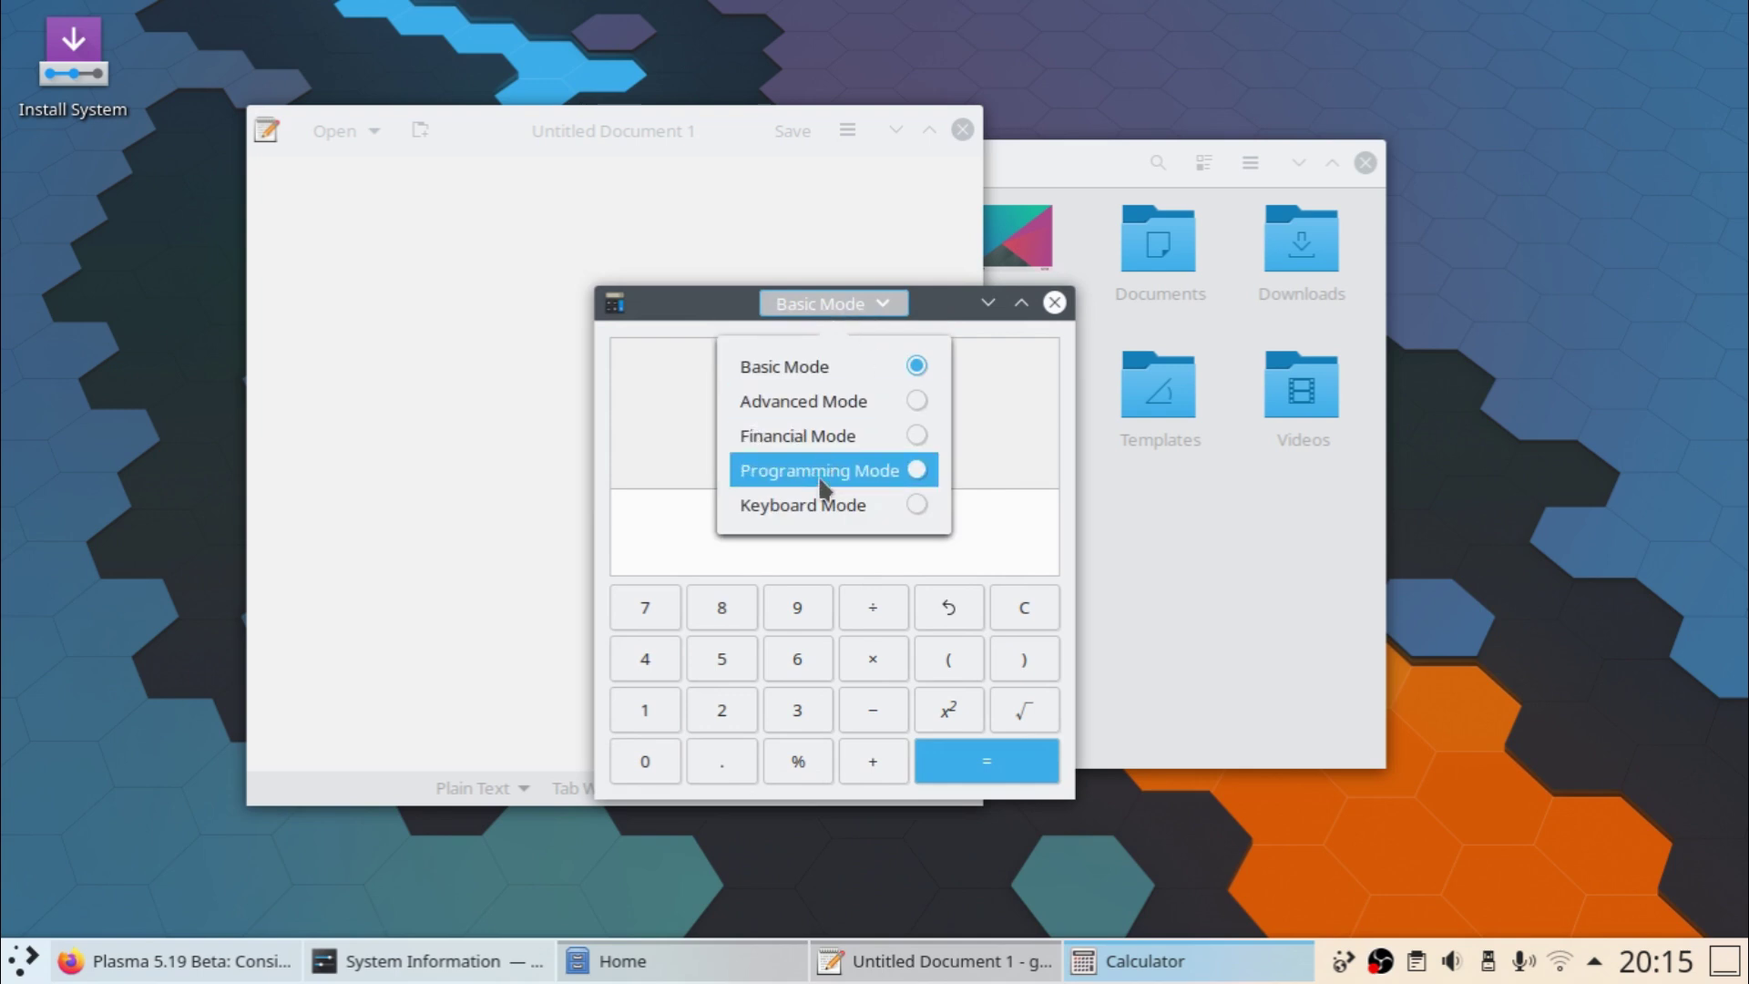
{"action": "left_click", "coordinate": [597, 481]}
{"action": "left_click", "coordinate": [428, 480]}
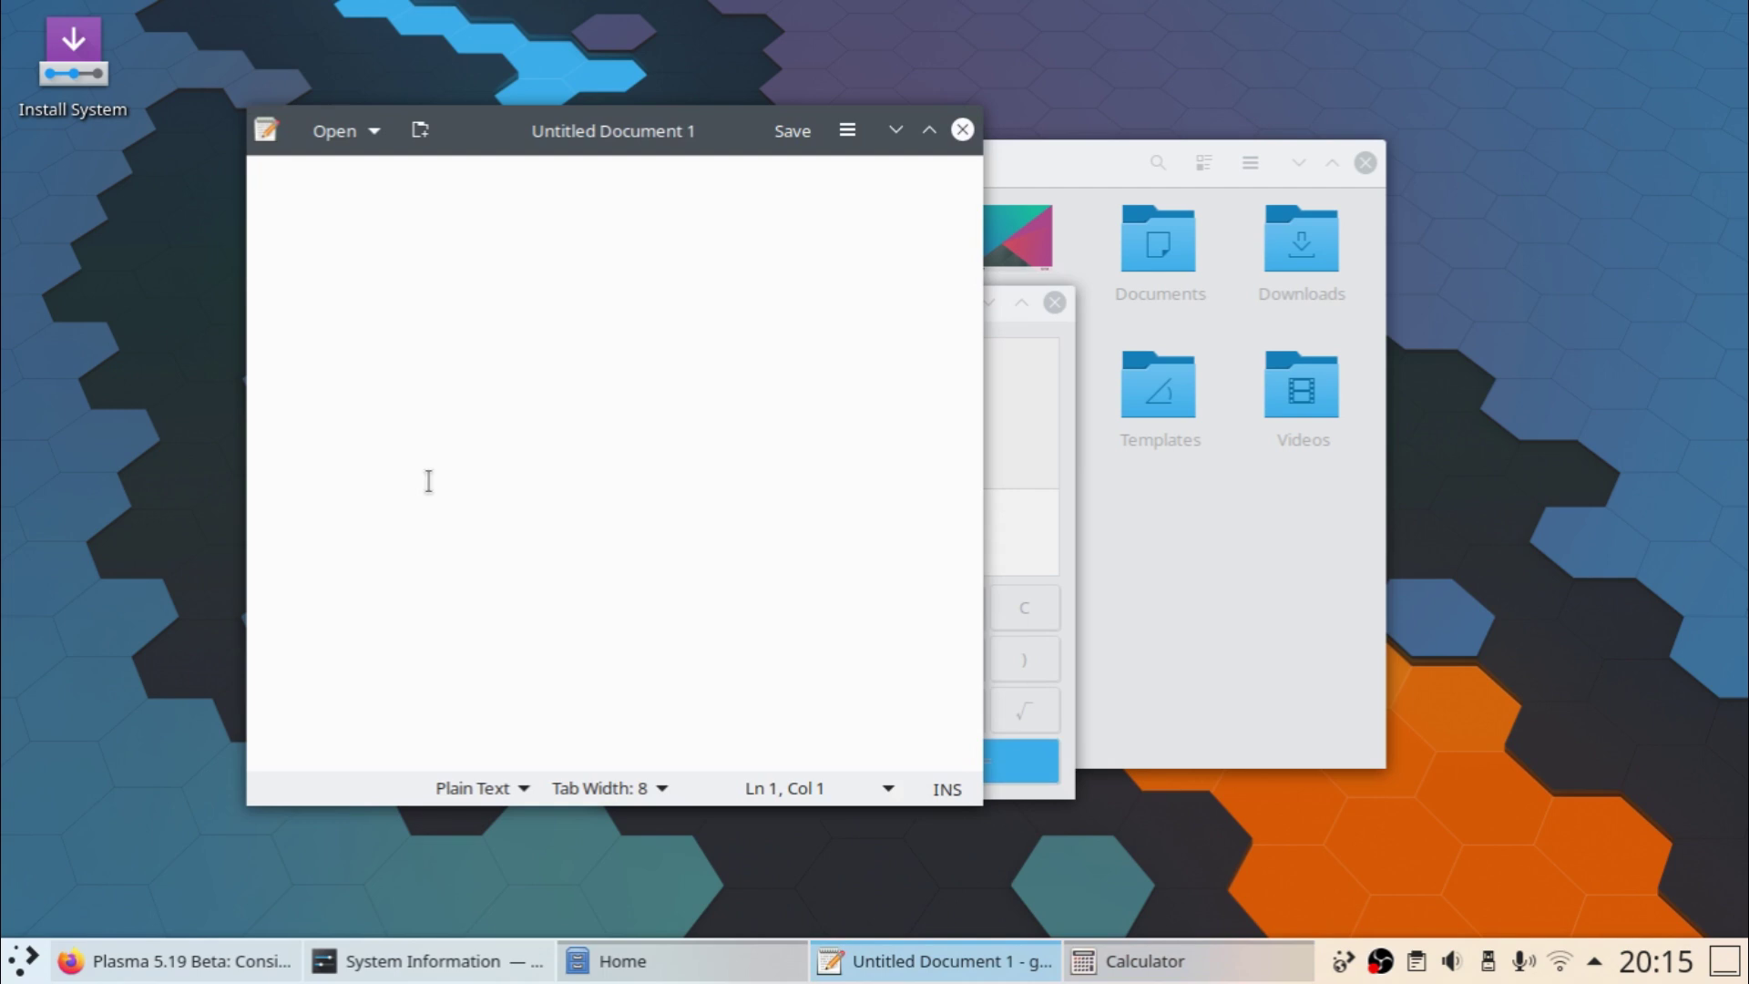
Move the Files window up toward the desktop's upper right and bring the Calculator to the front
{"action": "left_click", "coordinate": [1186, 624]}
{"action": "left_click_drag", "start_coordinate": [955, 180], "coordinate": [1164, 133]}
{"action": "left_click", "coordinate": [1057, 794]}
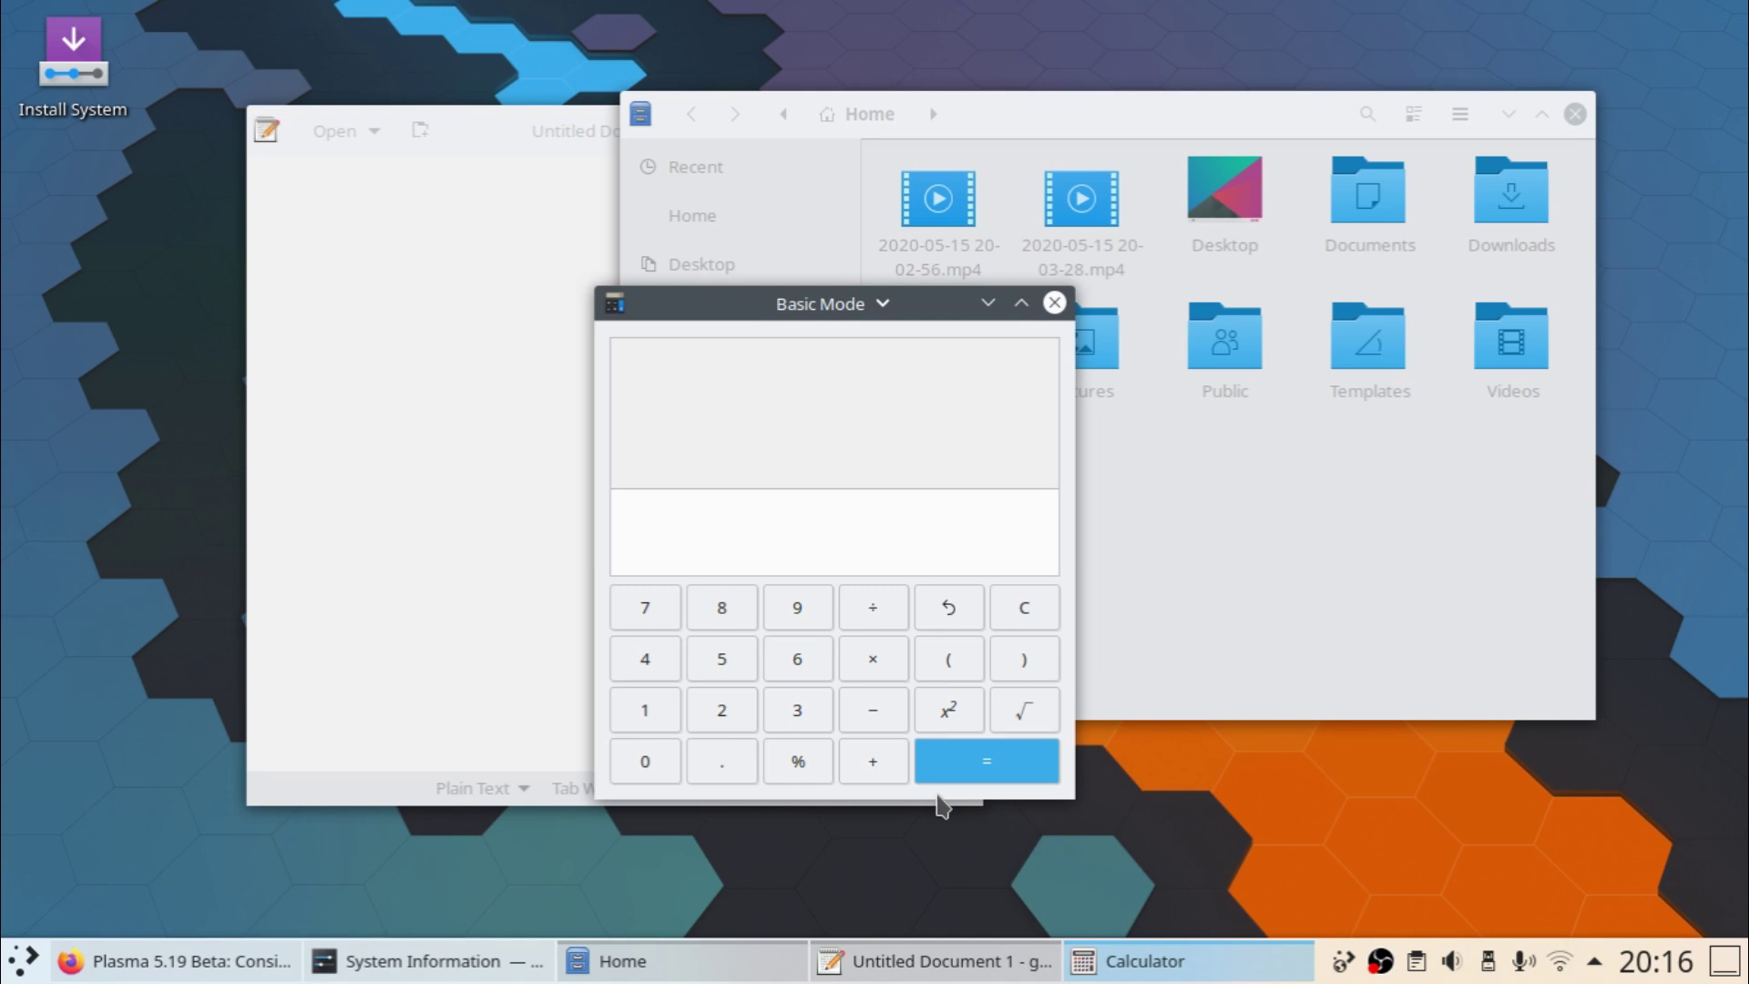
Show the Colors page in System Settings and move that window partly off the desktop's lower left, exposing the GTK windows
{"action": "left_click", "coordinate": [410, 961]}
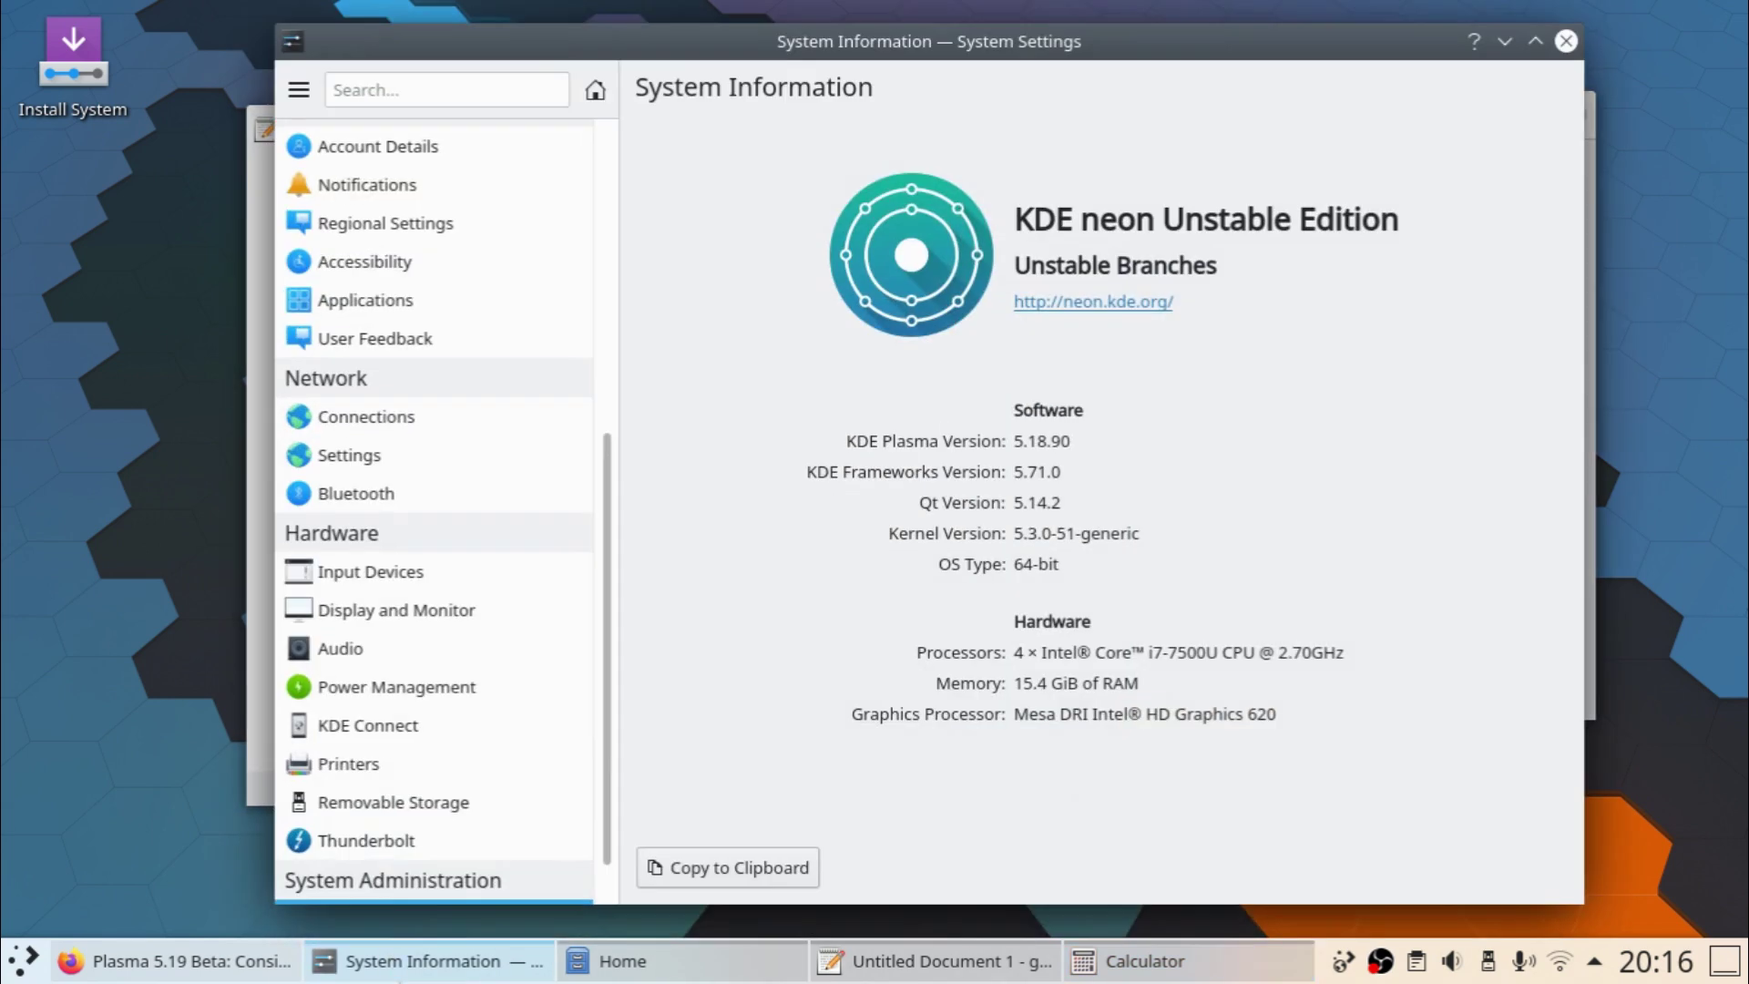
{"action": "scroll", "coordinate": [537, 376], "scroll_direction": "up", "scroll_amount": 5}
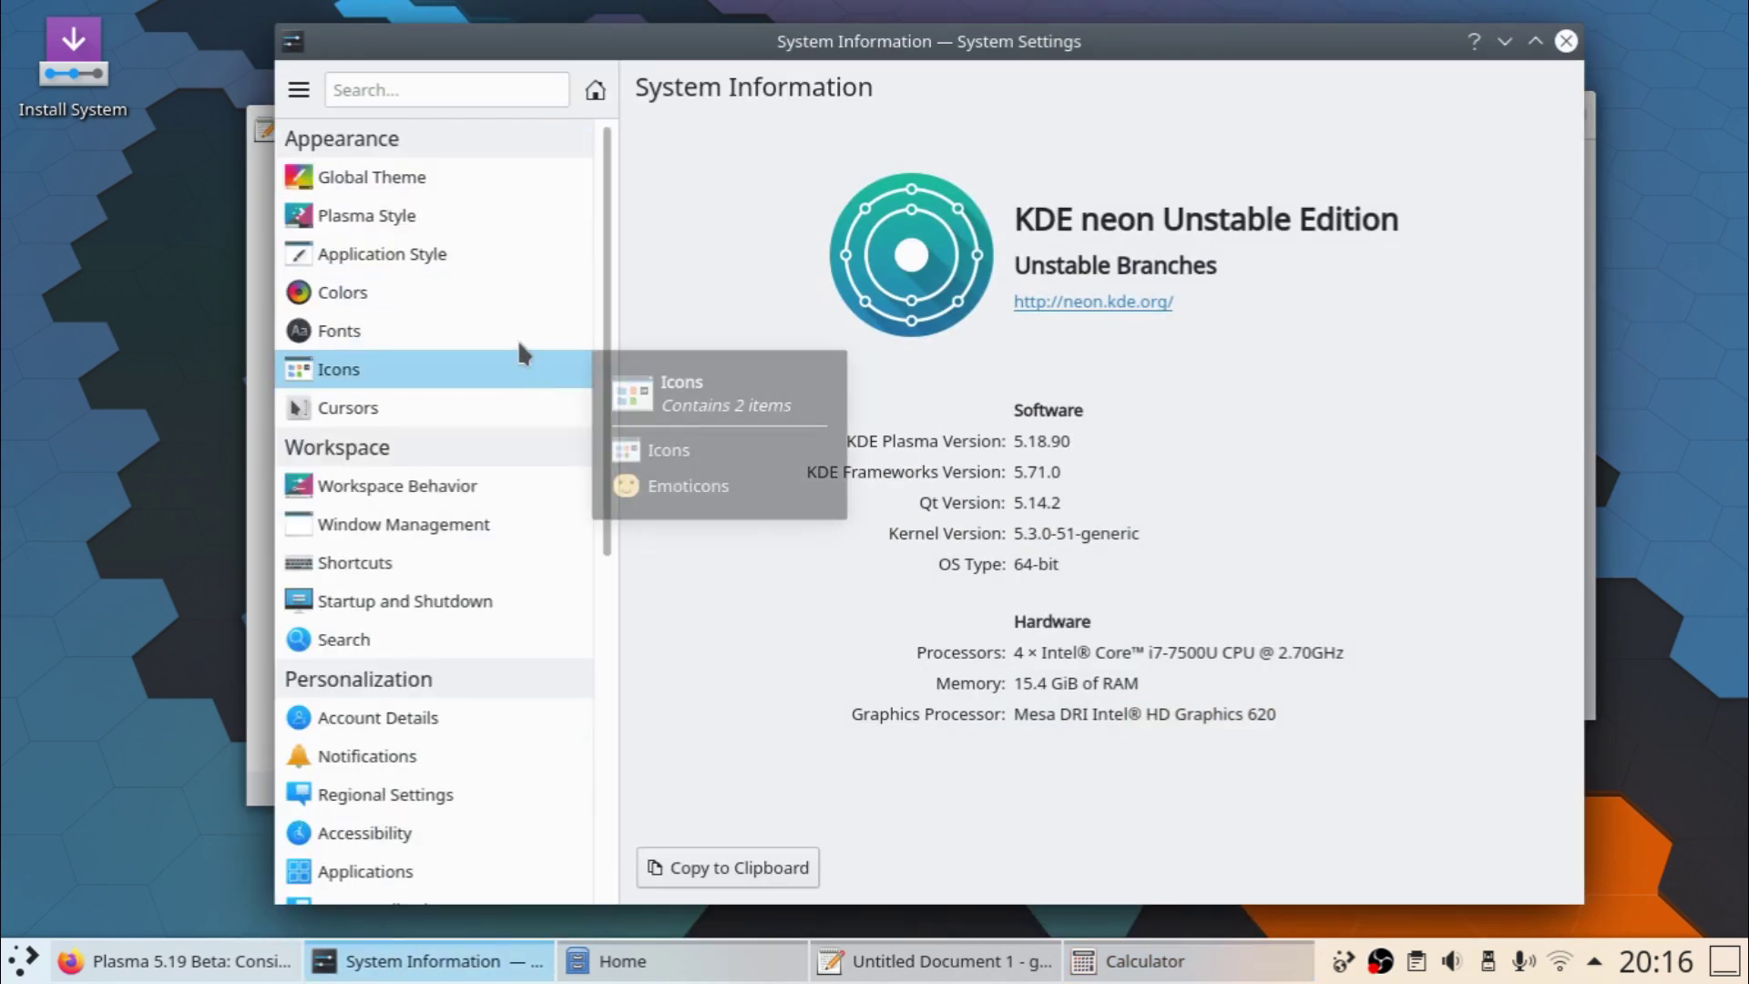
{"action": "left_click", "coordinate": [426, 294]}
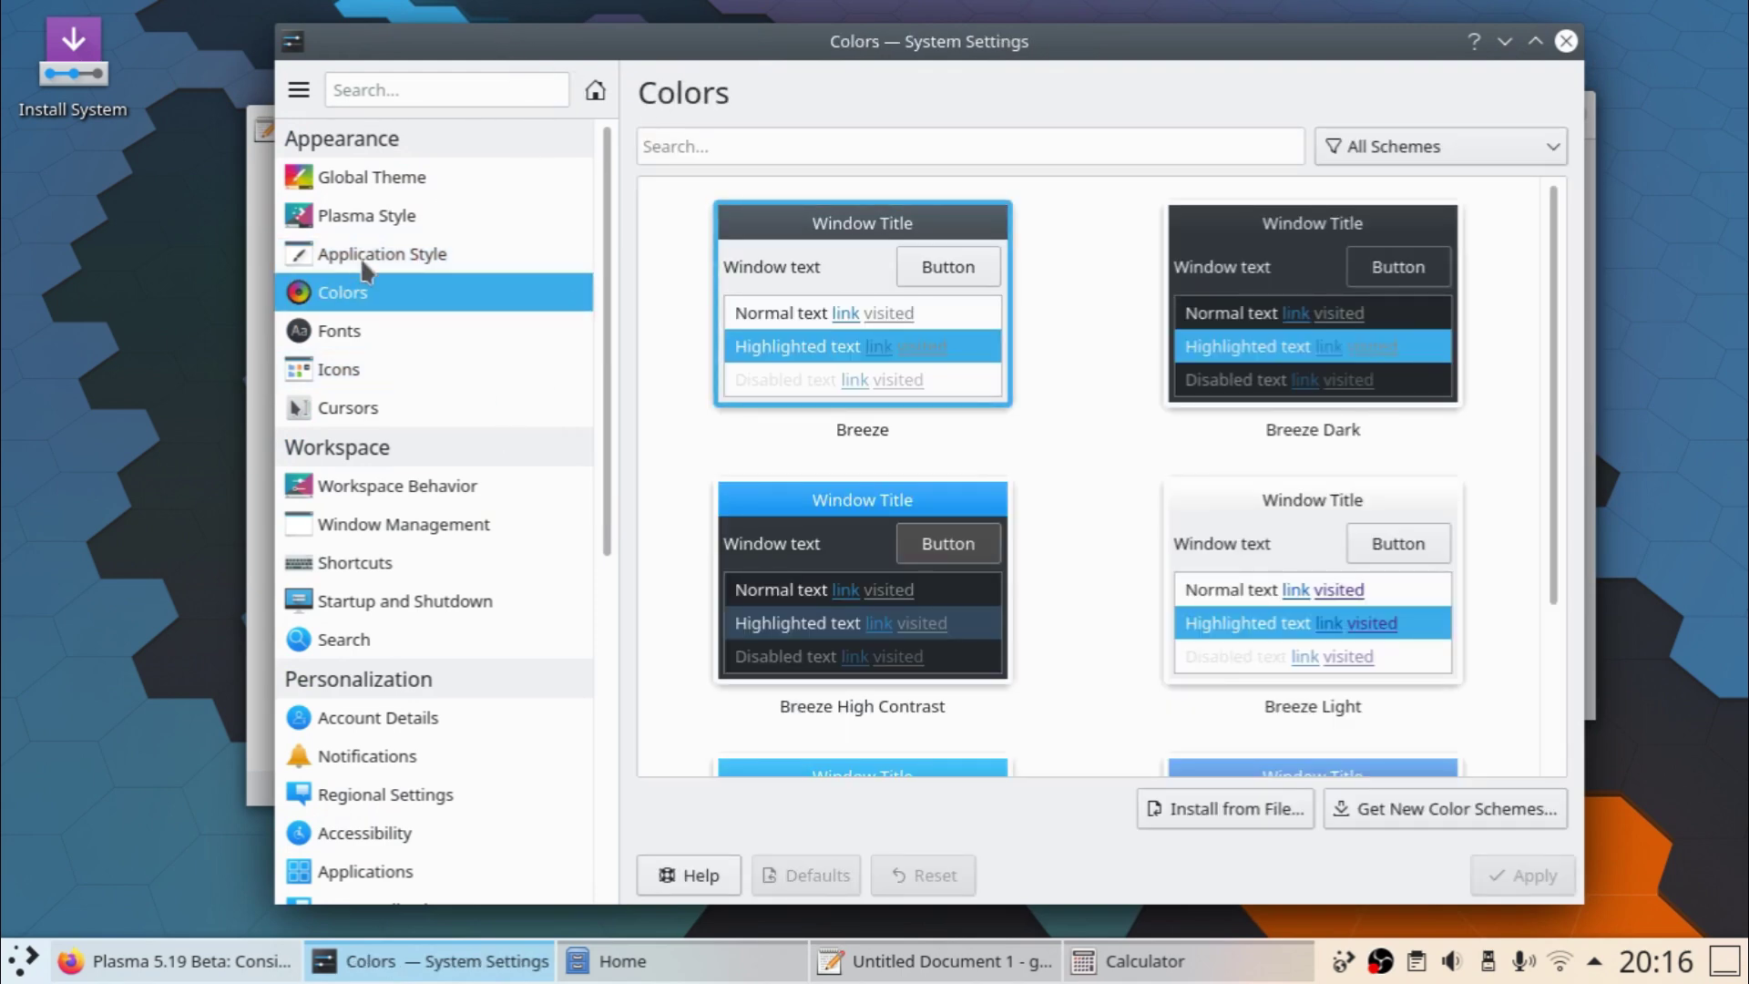
{"action": "left_click_drag", "start_coordinate": [817, 41], "coordinate": [446, 182]}
{"action": "left_click_drag", "start_coordinate": [600, 201], "coordinate": [253, 349]}
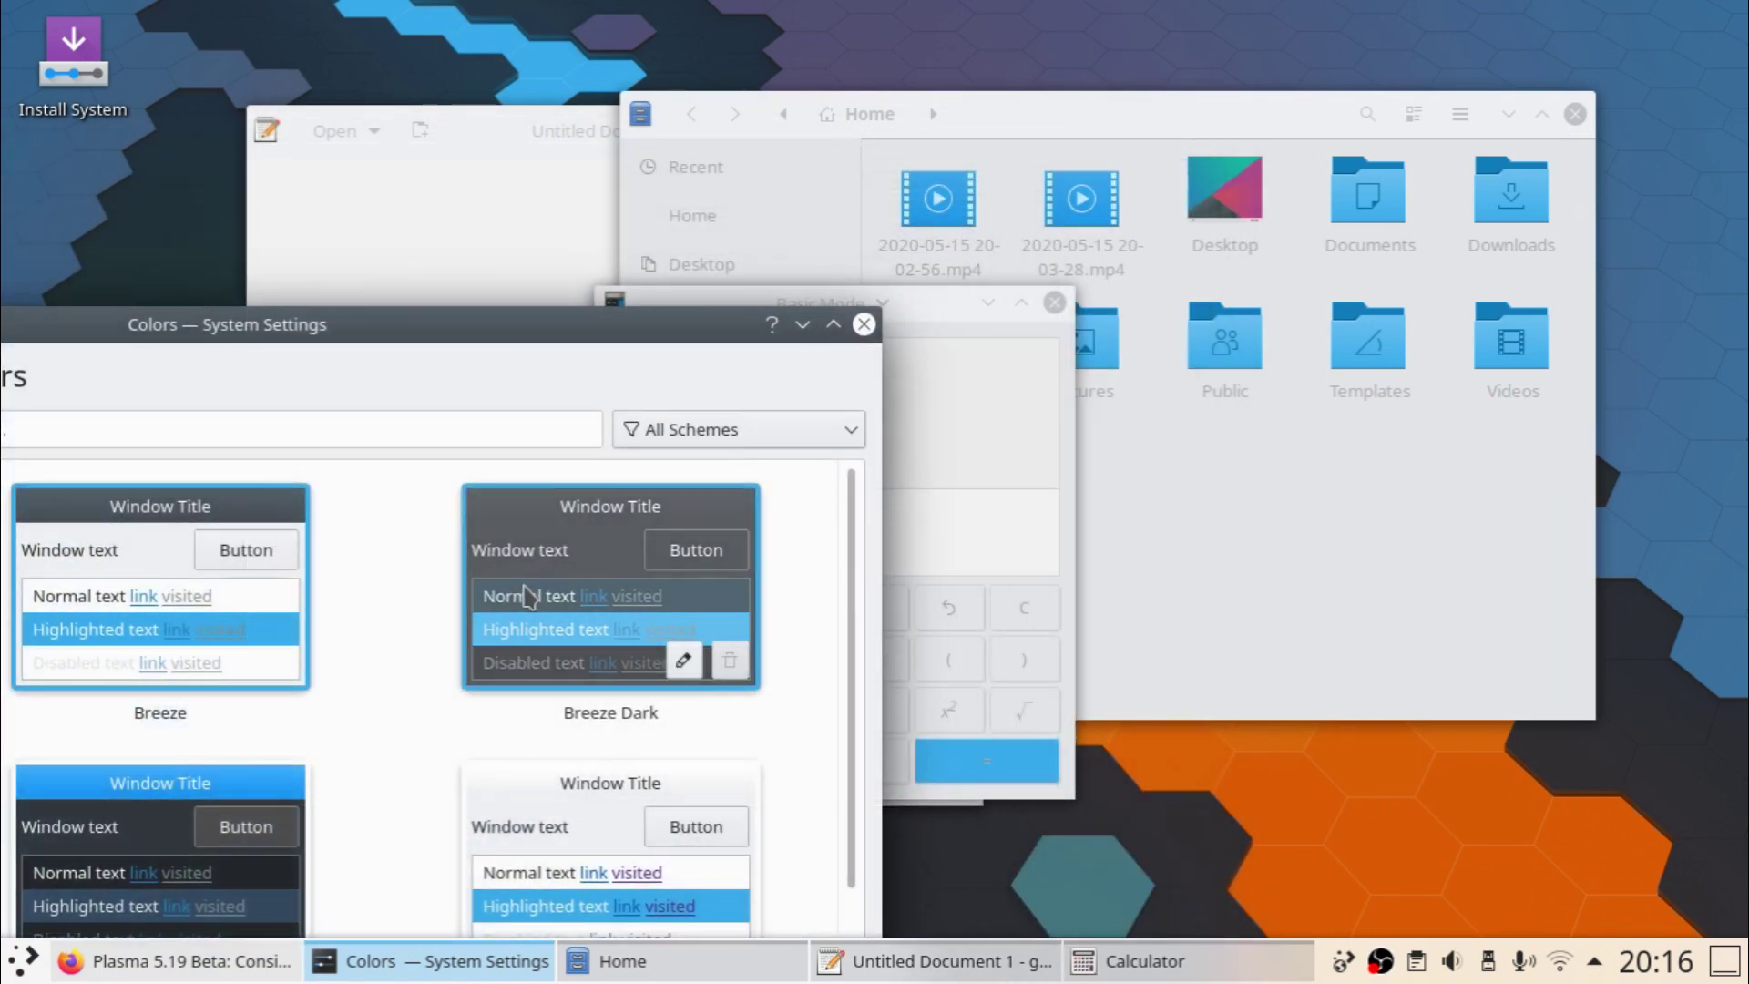
Try the Breeze Dark color scheme, toggling back to Breeze once, and check it in the Files window
{"action": "left_click", "coordinate": [526, 596]}
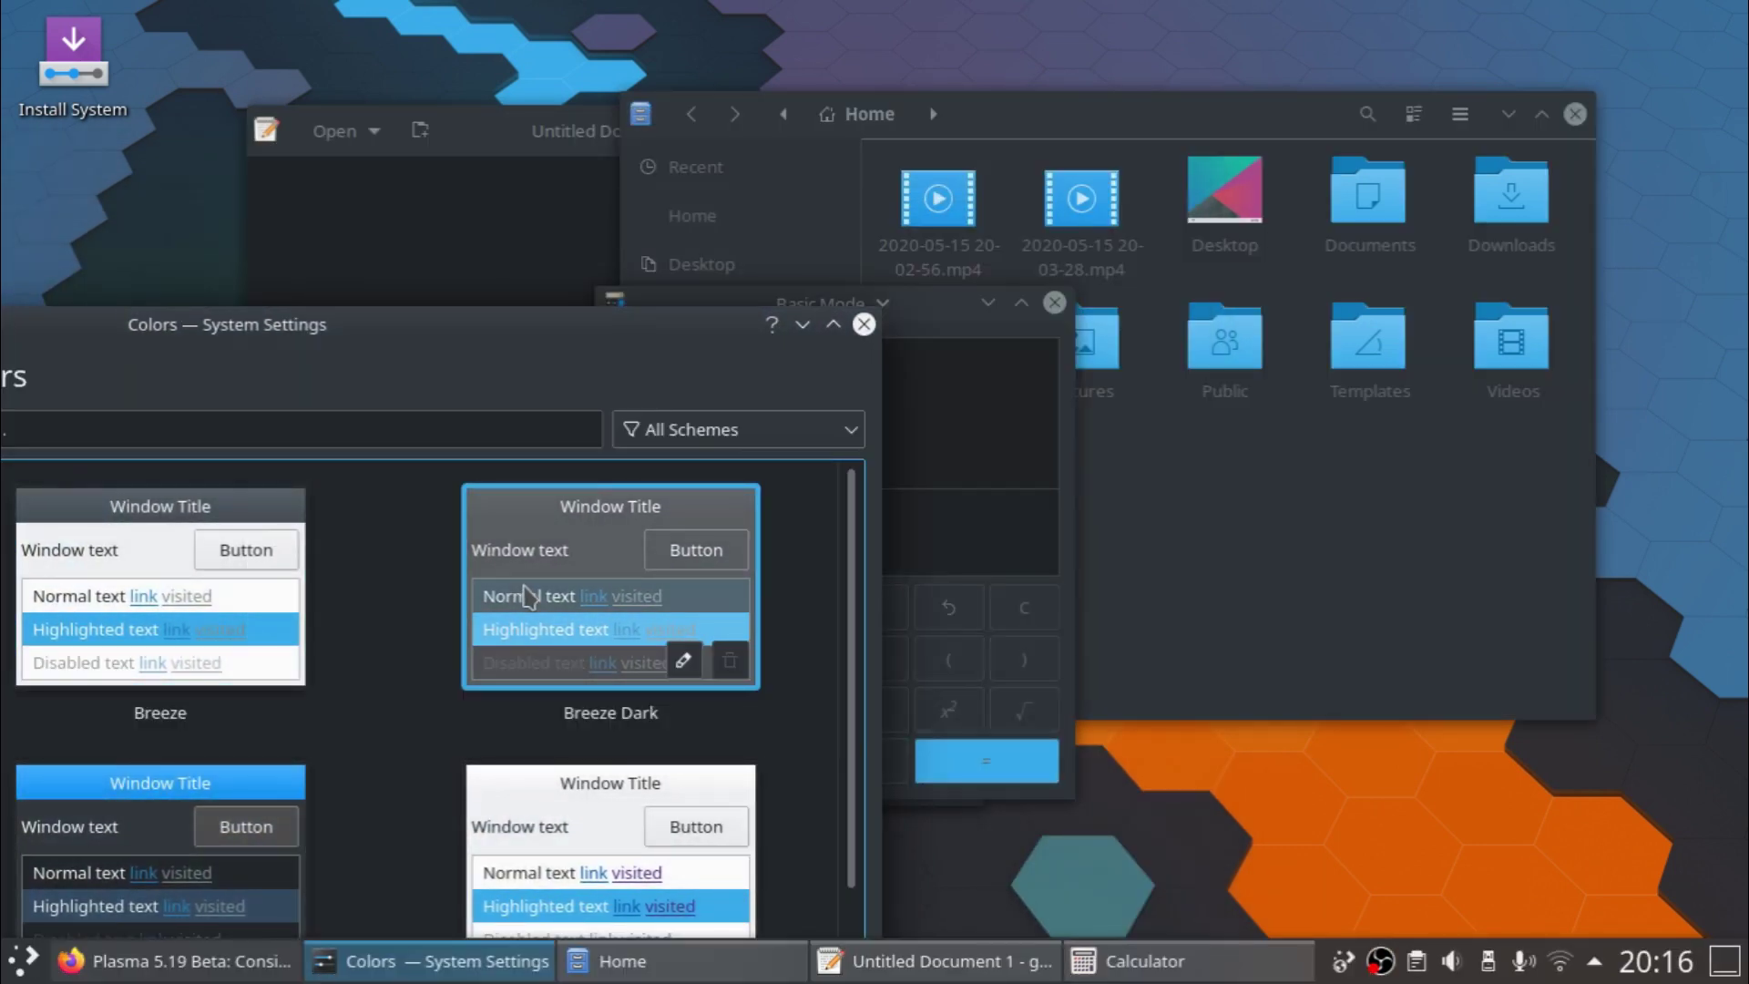
{"action": "left_click", "coordinate": [1298, 474]}
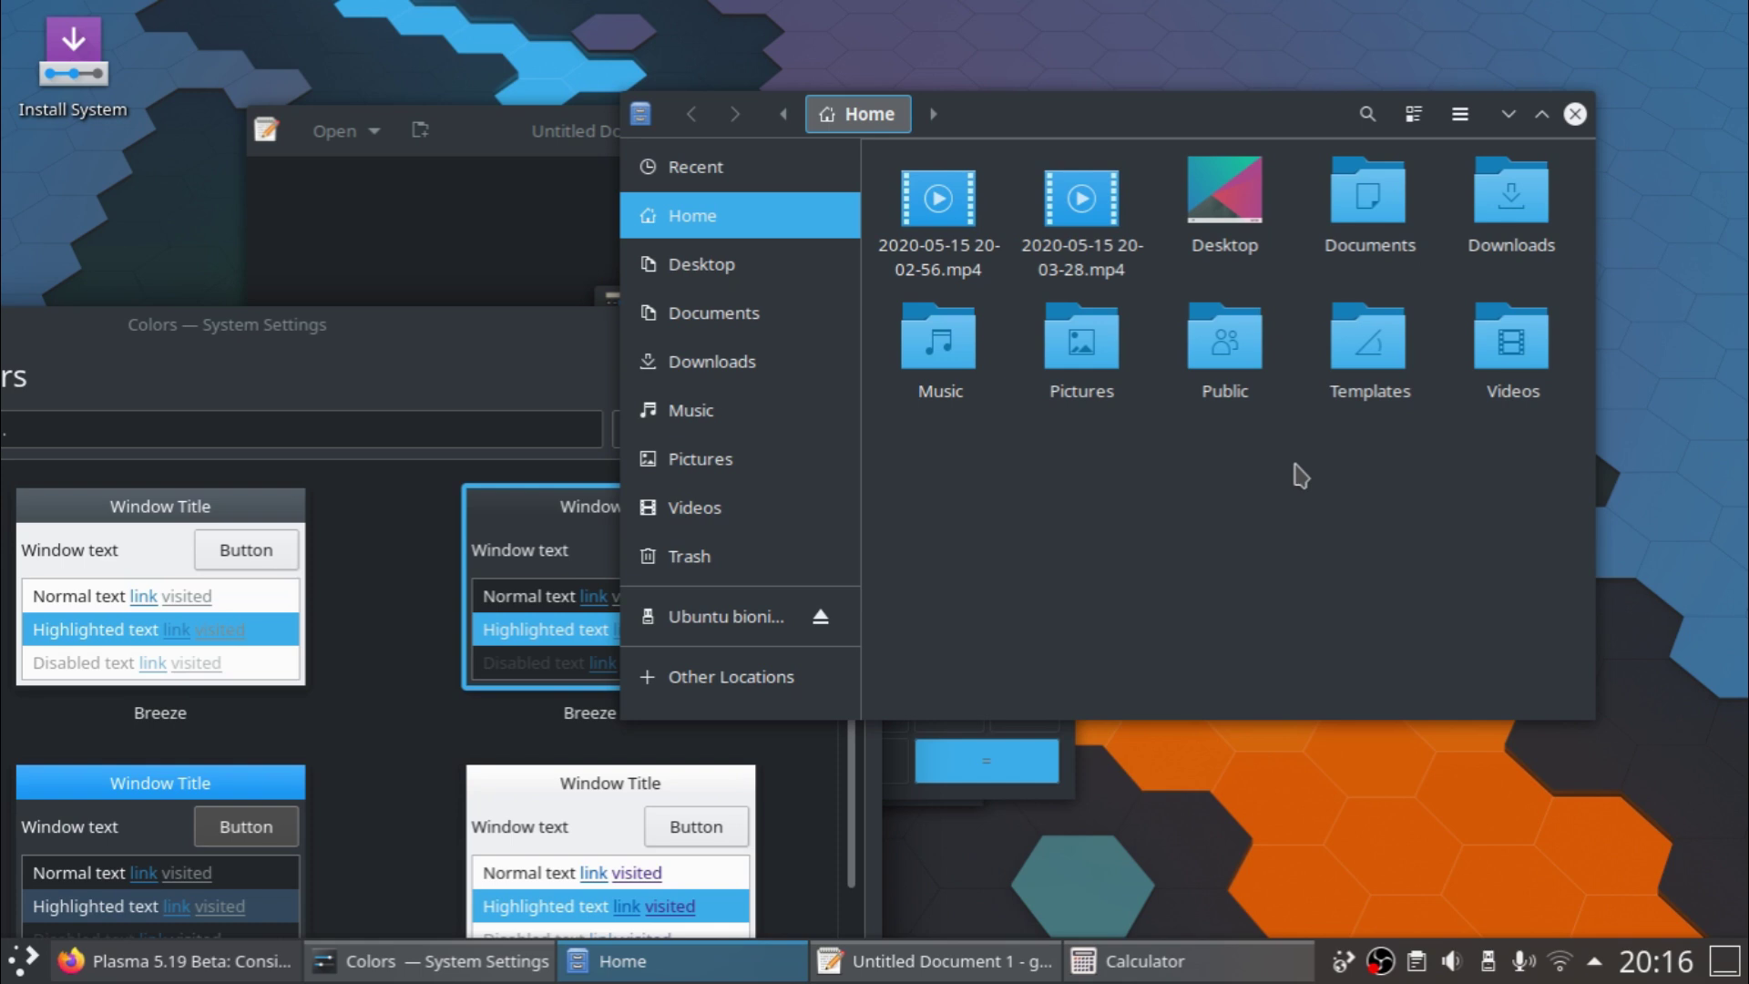
{"action": "left_click", "coordinate": [379, 648]}
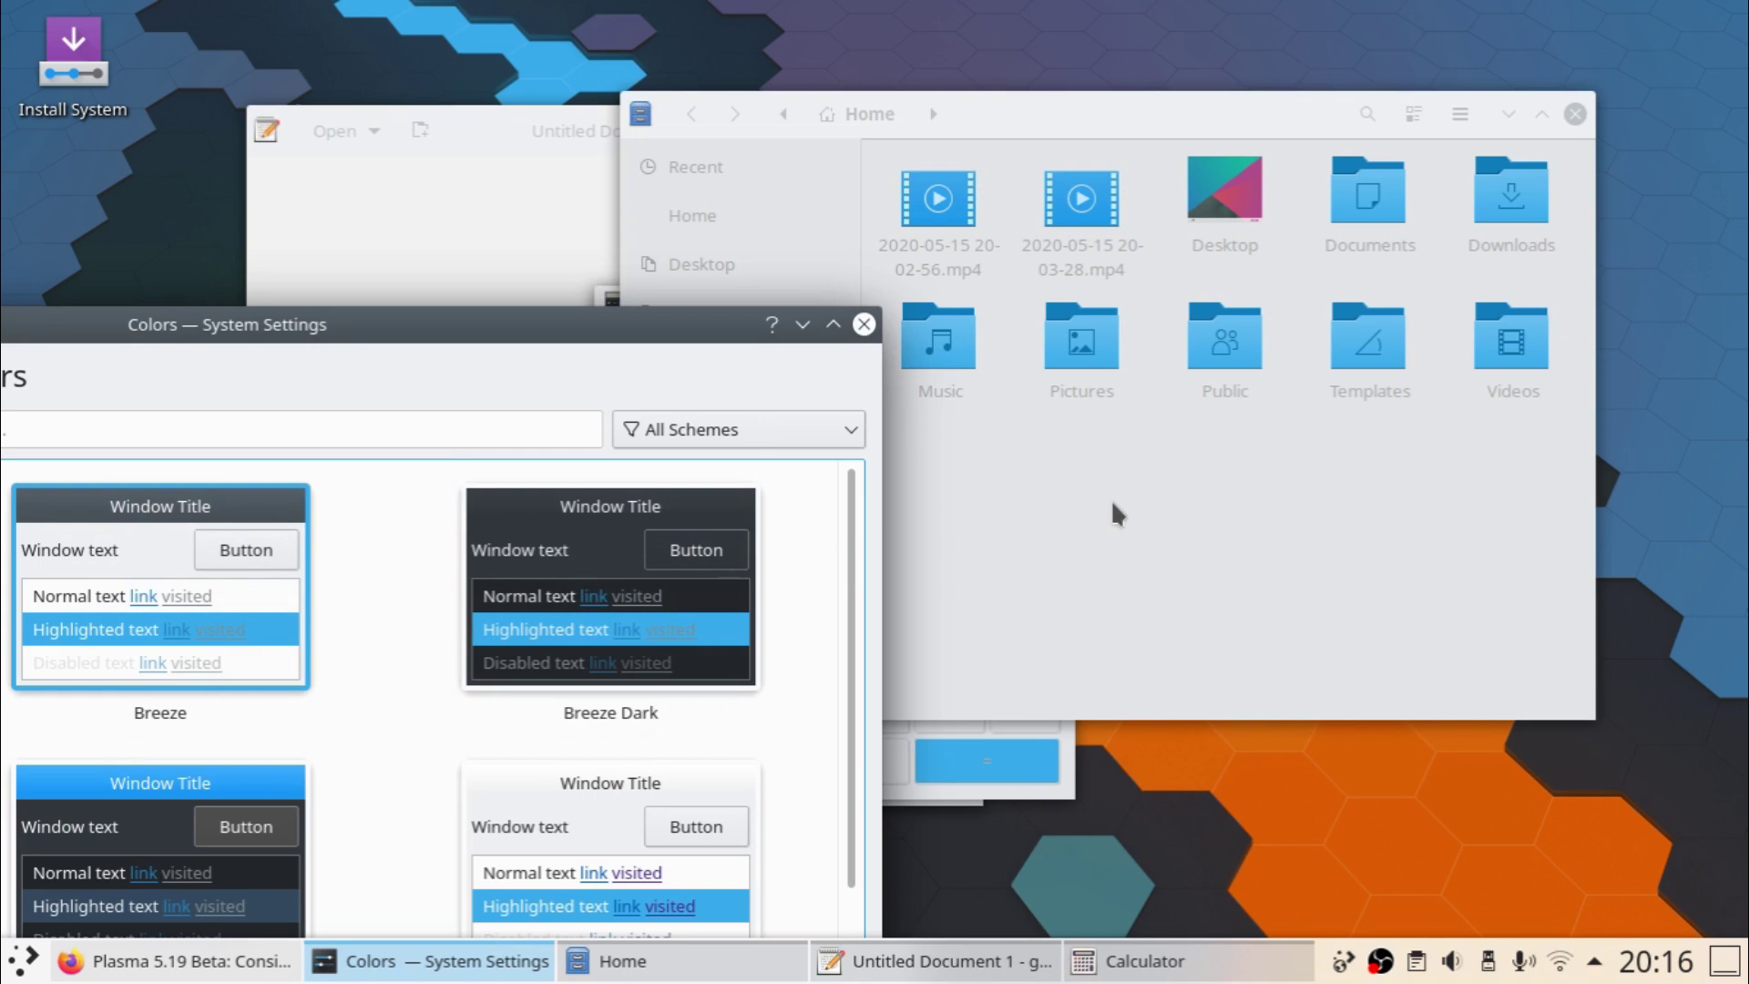
{"action": "left_click", "coordinate": [500, 547]}
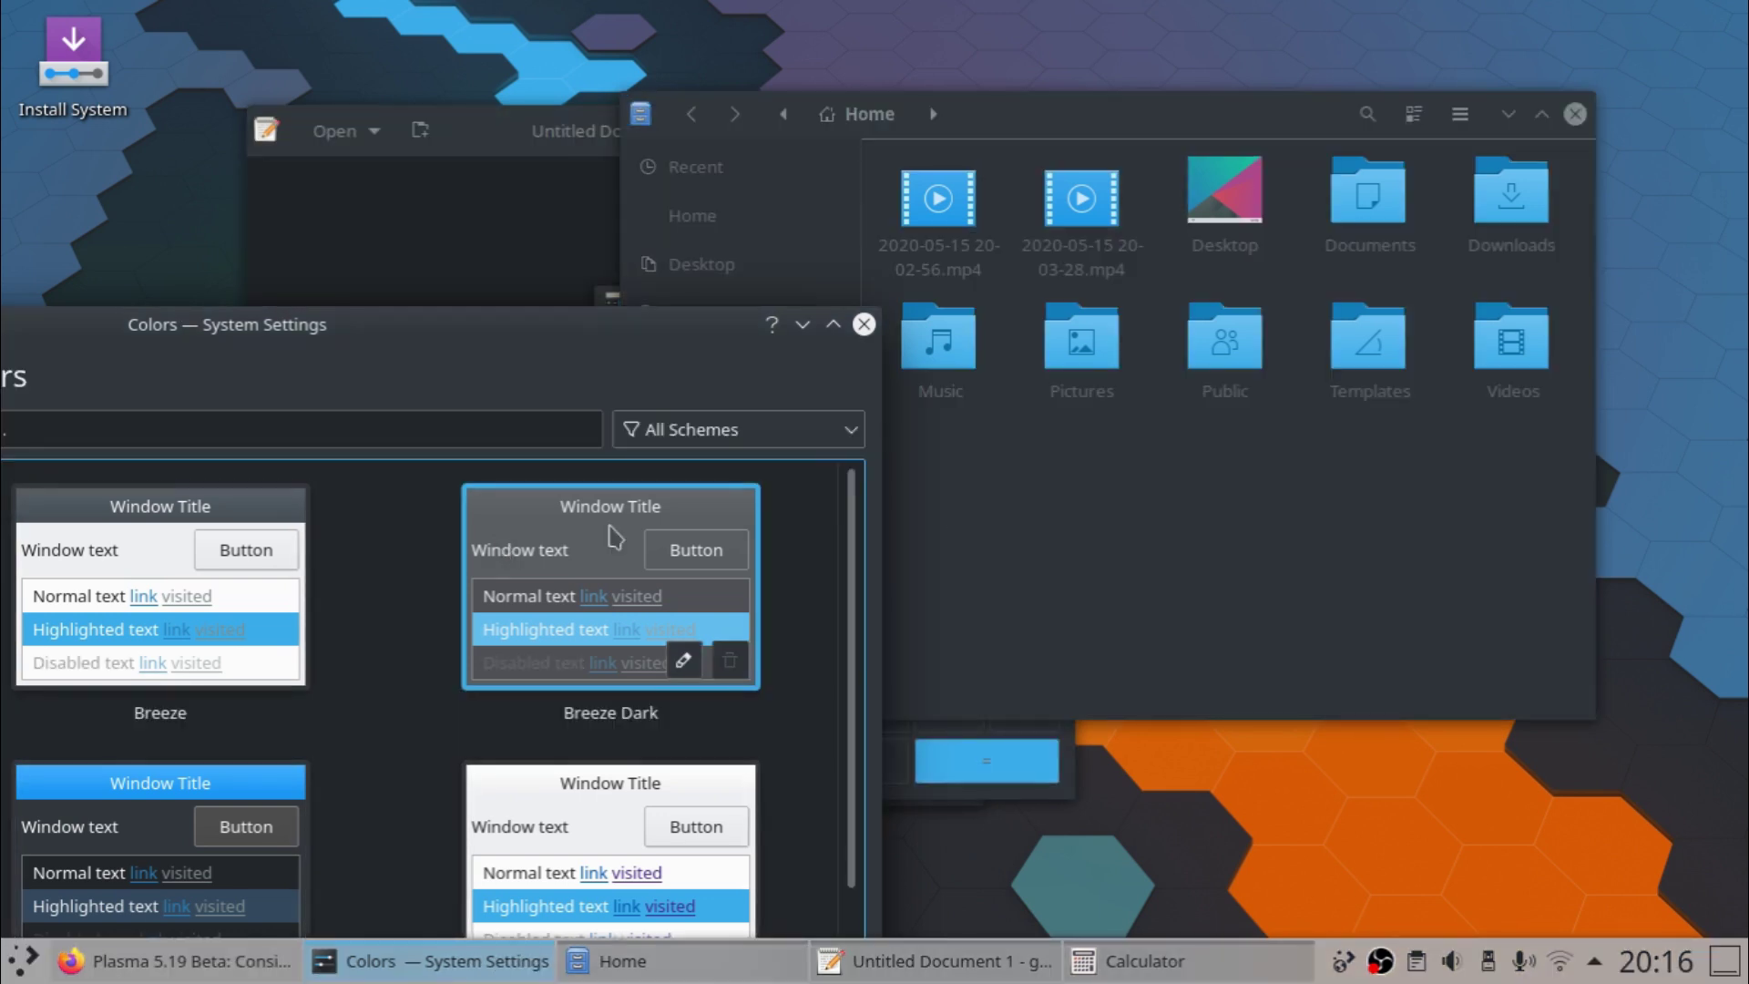
{"action": "left_click", "coordinate": [1099, 496]}
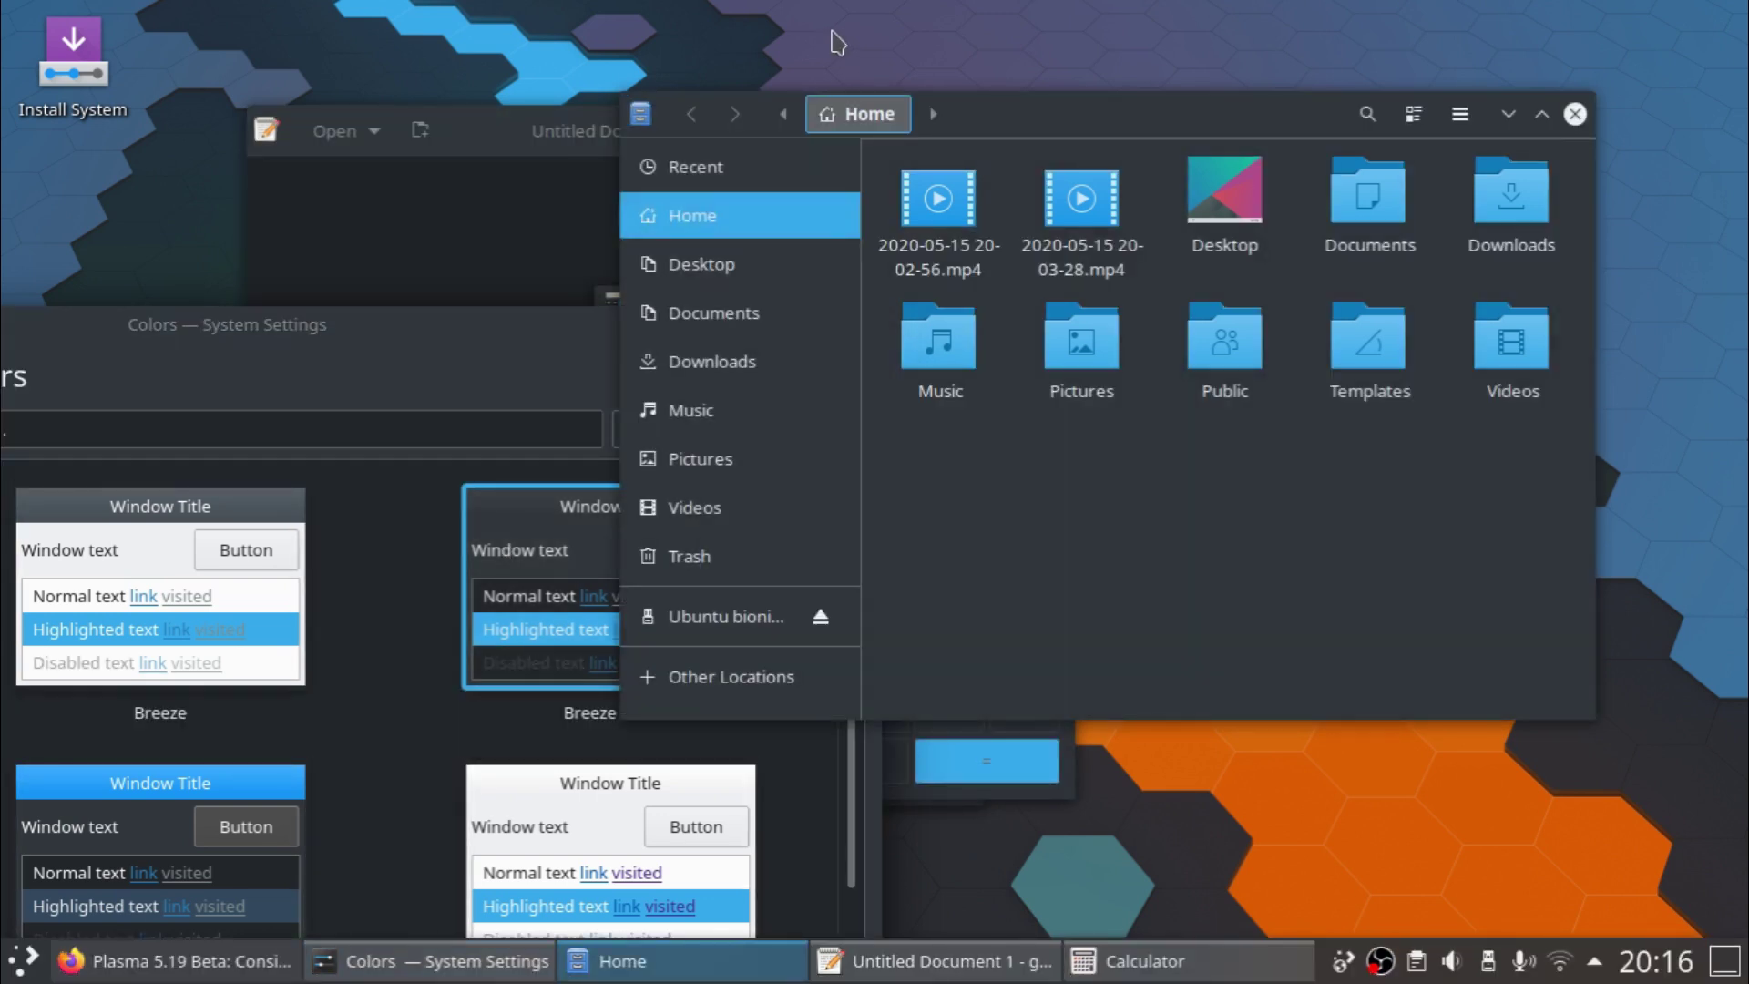
Spread out the Files, gedit and Calculator windows around System Settings so that their theming can be compared
{"action": "left_click_drag", "start_coordinate": [1035, 127], "coordinate": [1133, 118]}
{"action": "left_click_drag", "start_coordinate": [639, 132], "coordinate": [1301, 240]}
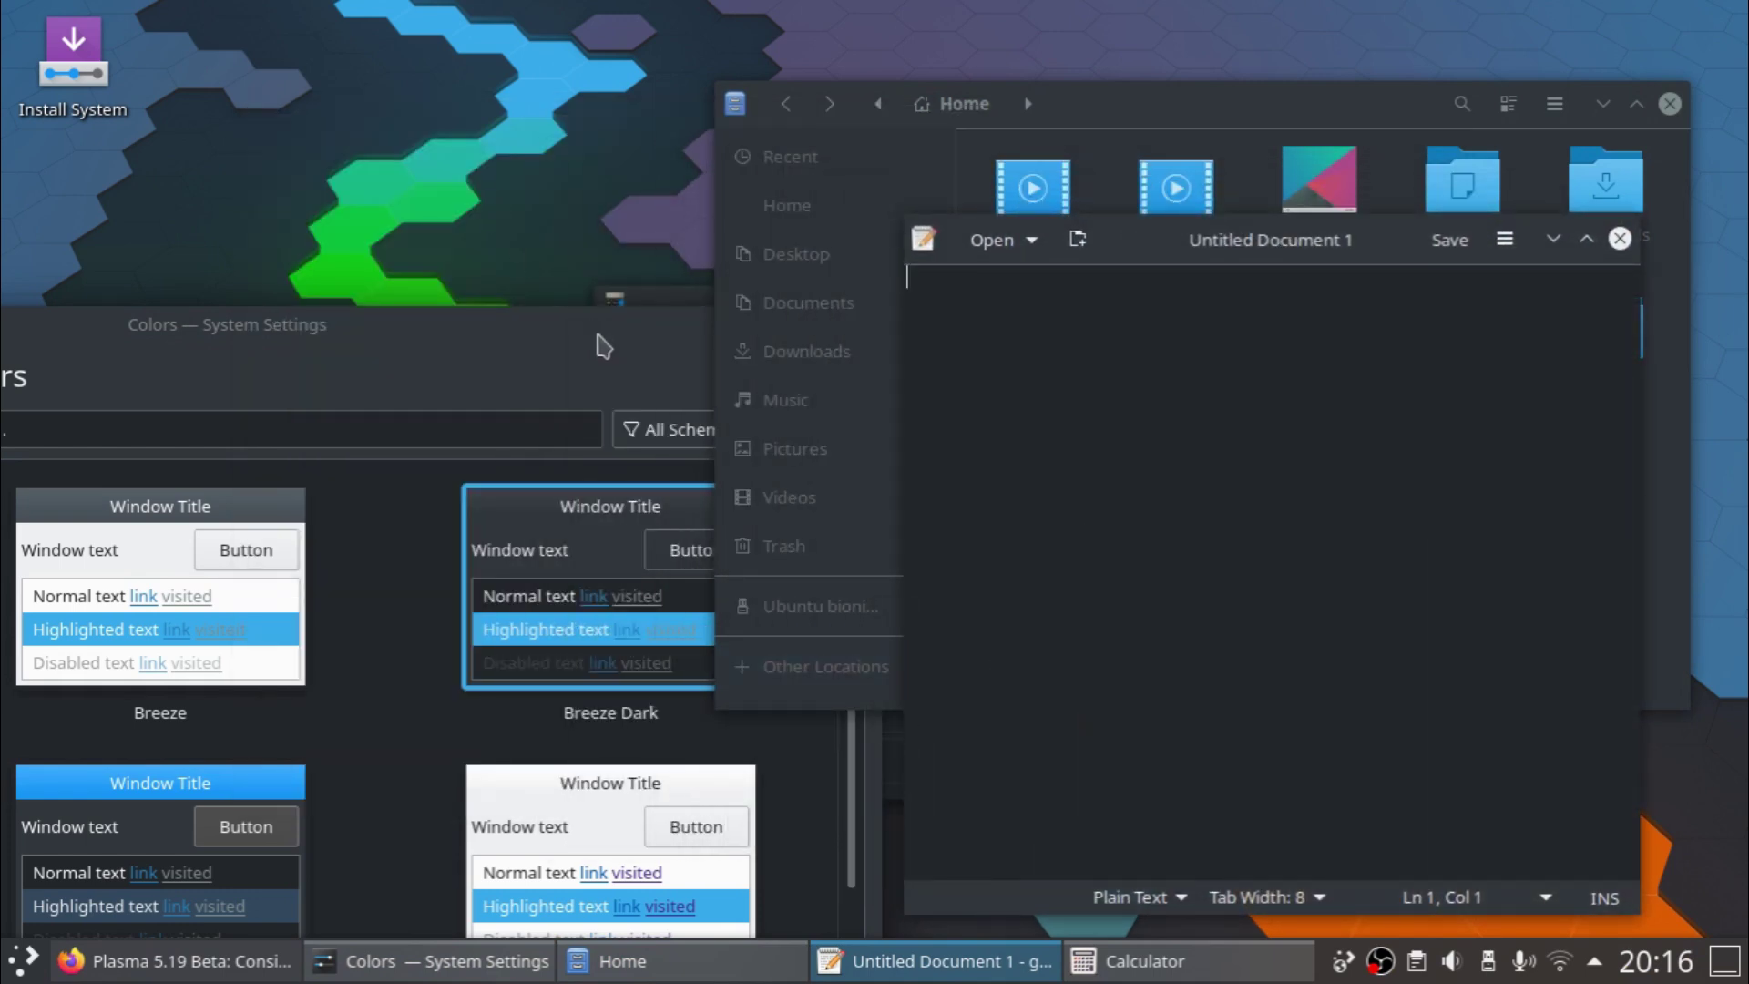
{"action": "left_click", "coordinate": [655, 301]}
{"action": "left_click_drag", "start_coordinate": [707, 293], "coordinate": [334, 55]}
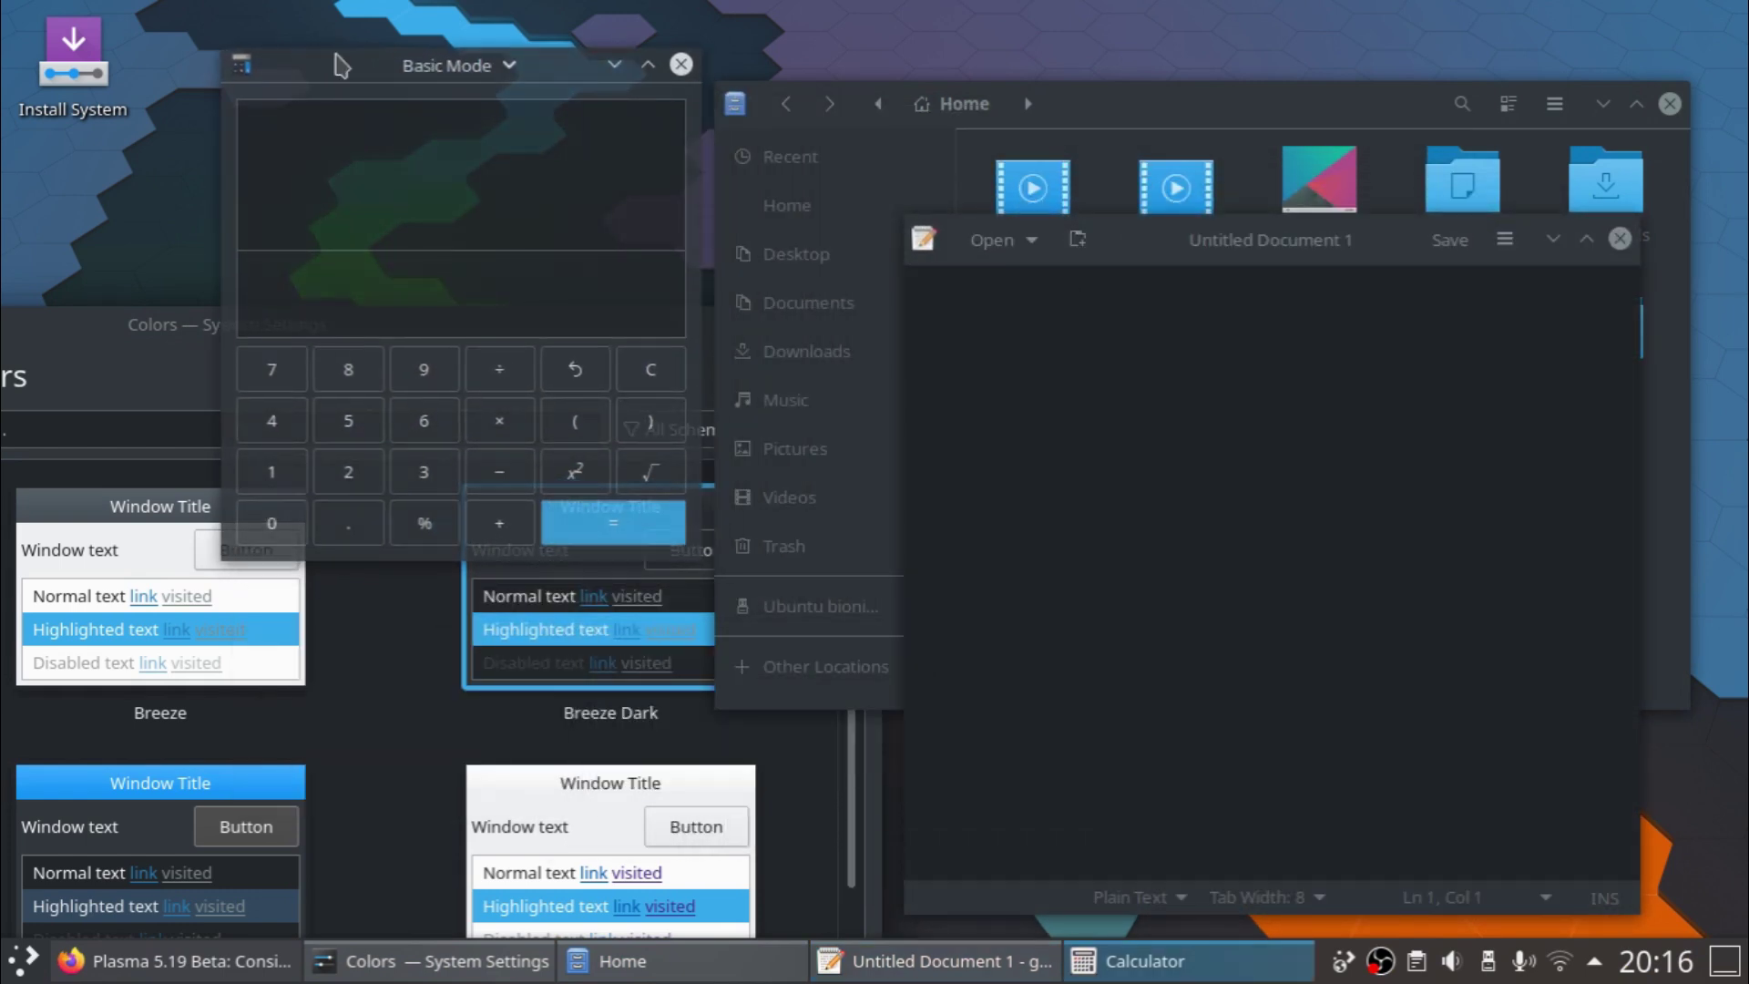
Try the Breeze High Contrast and Oxygen Cold color schemes, checking Oxygen Cold in the gedit and Files windows
{"action": "left_click", "coordinate": [363, 654]}
{"action": "scroll", "coordinate": [441, 638], "scroll_direction": "down", "scroll_amount": 2}
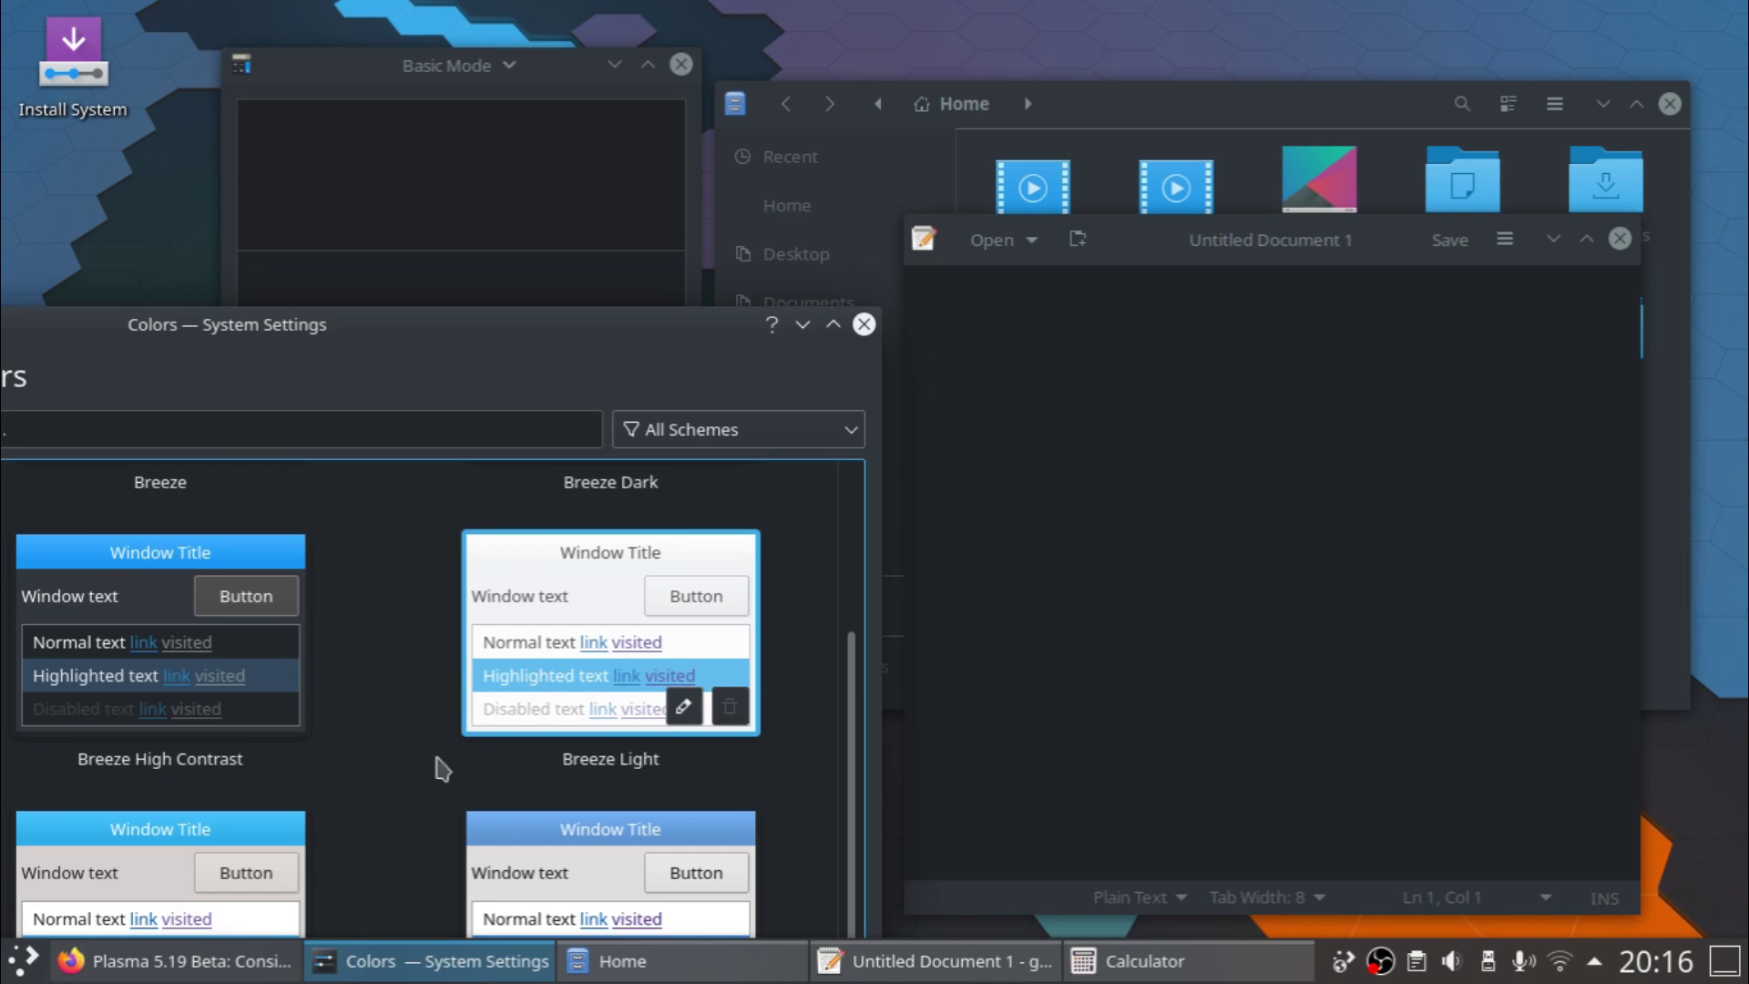
{"action": "left_click", "coordinate": [137, 630]}
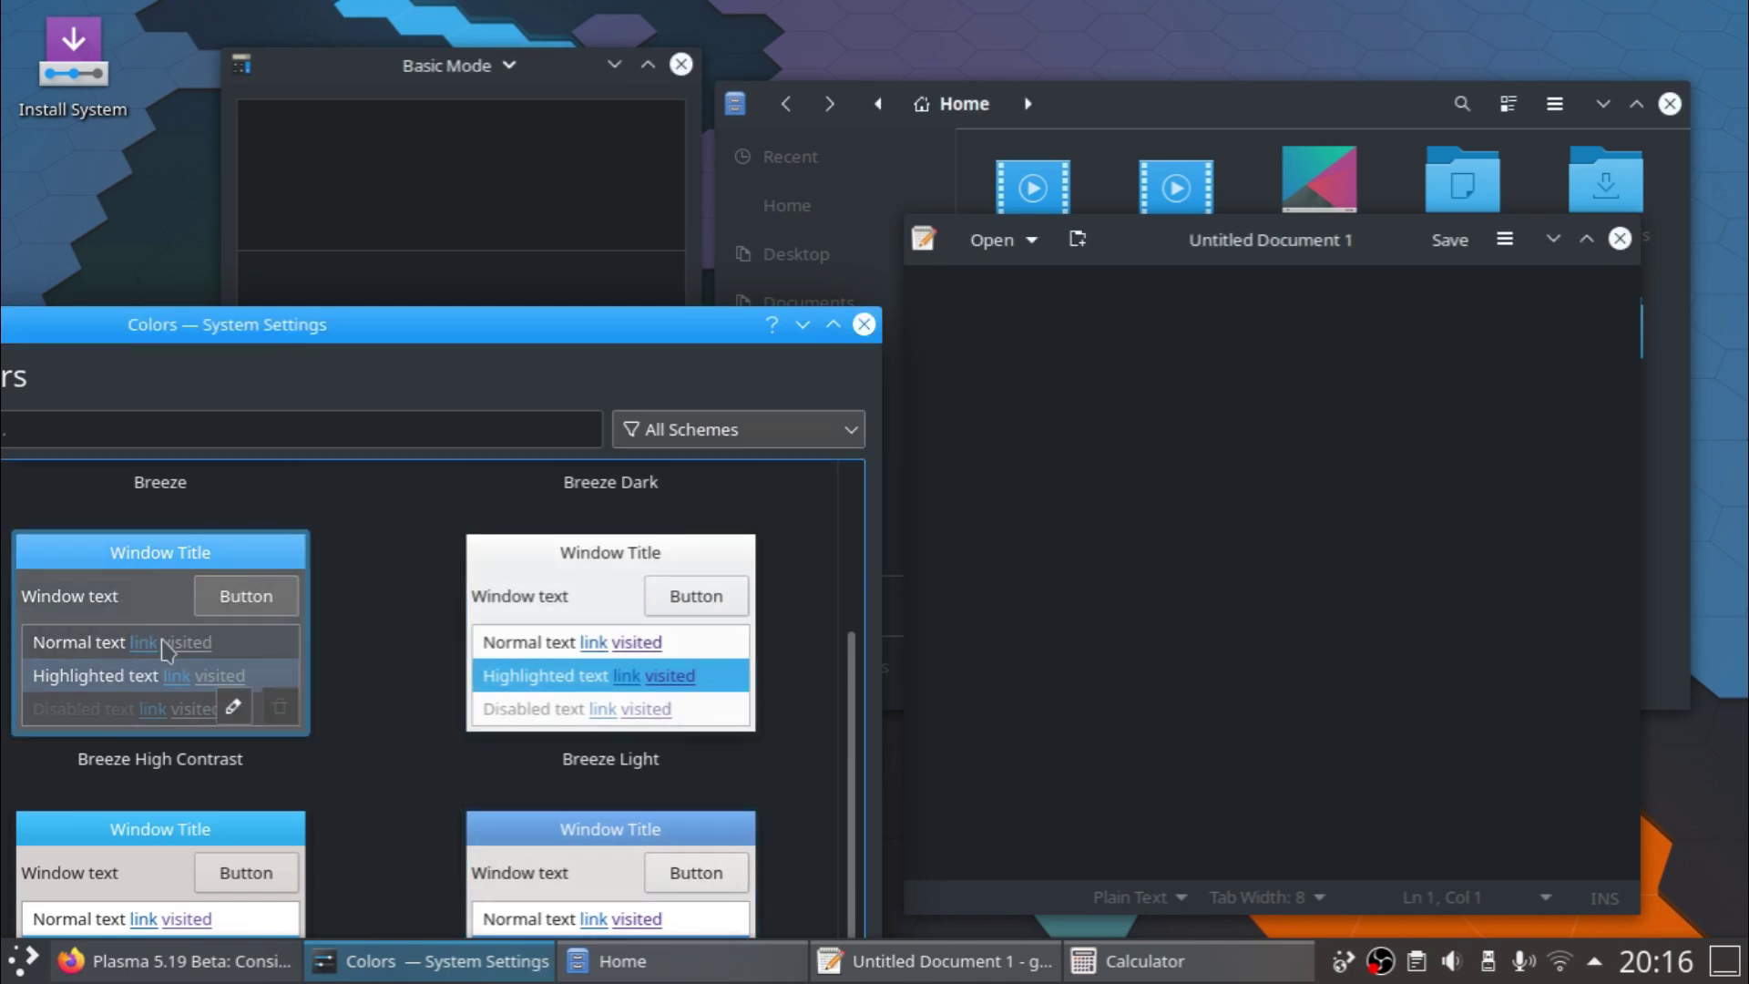
{"action": "left_click", "coordinate": [519, 821]}
{"action": "left_click", "coordinate": [1244, 537]}
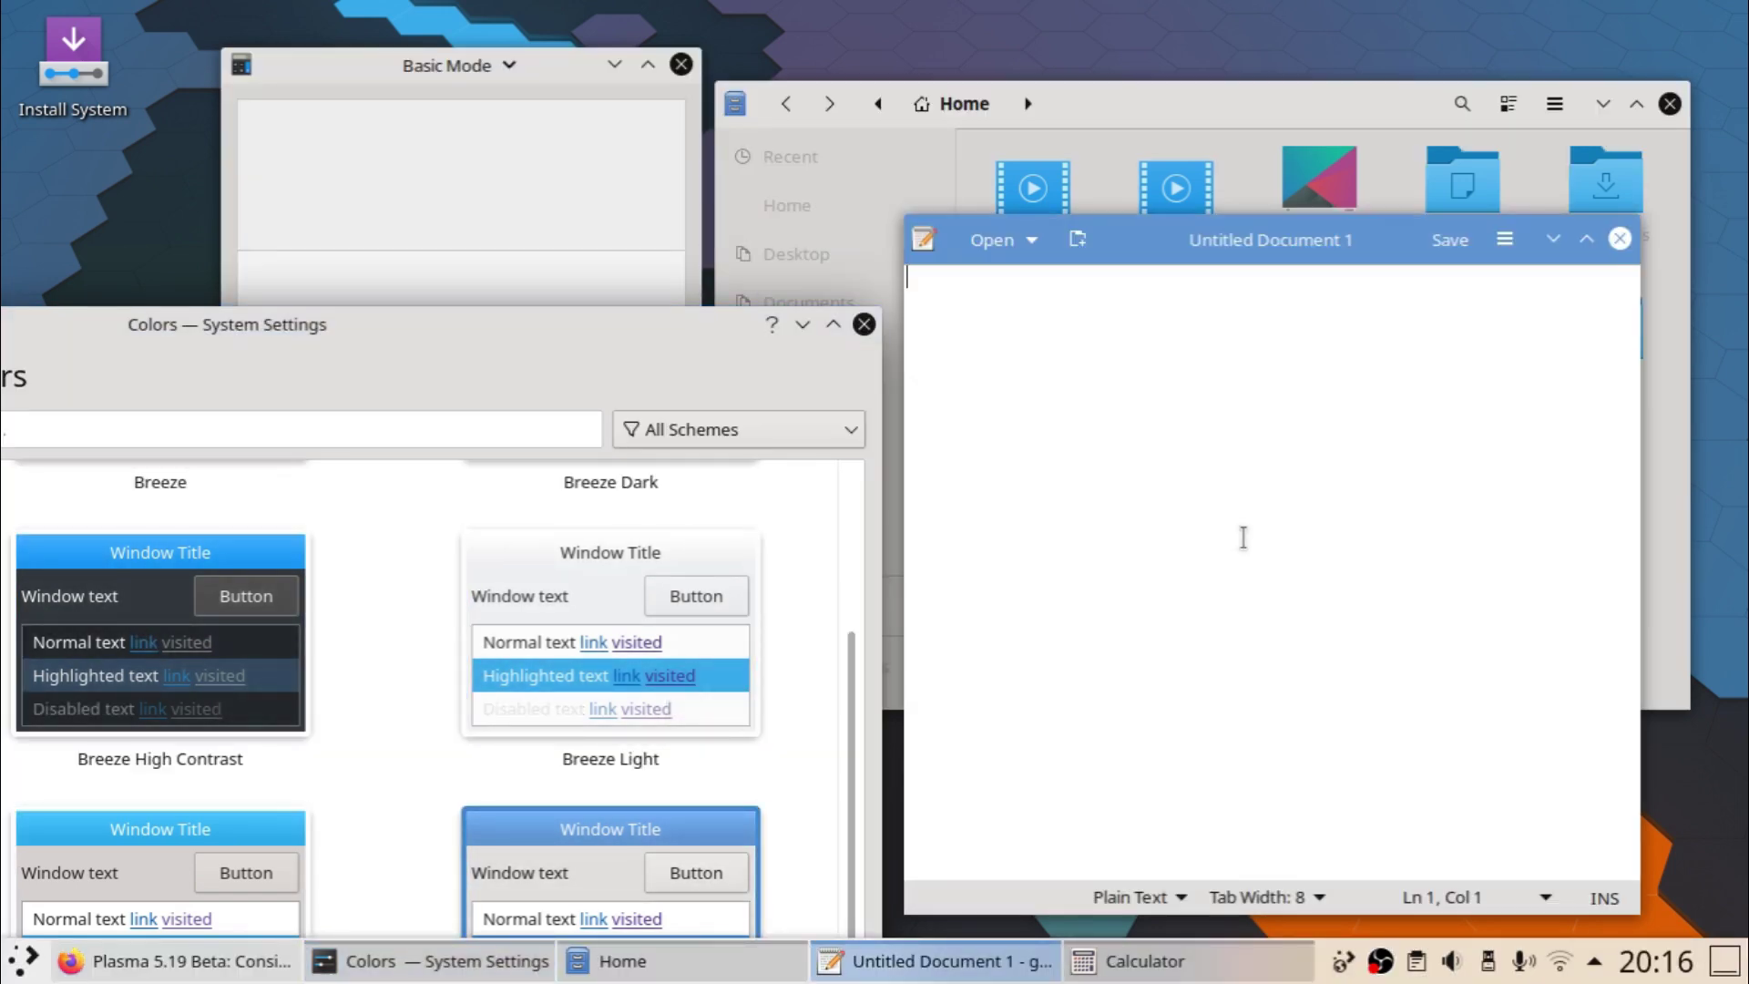
{"action": "left_click", "coordinate": [1184, 119]}
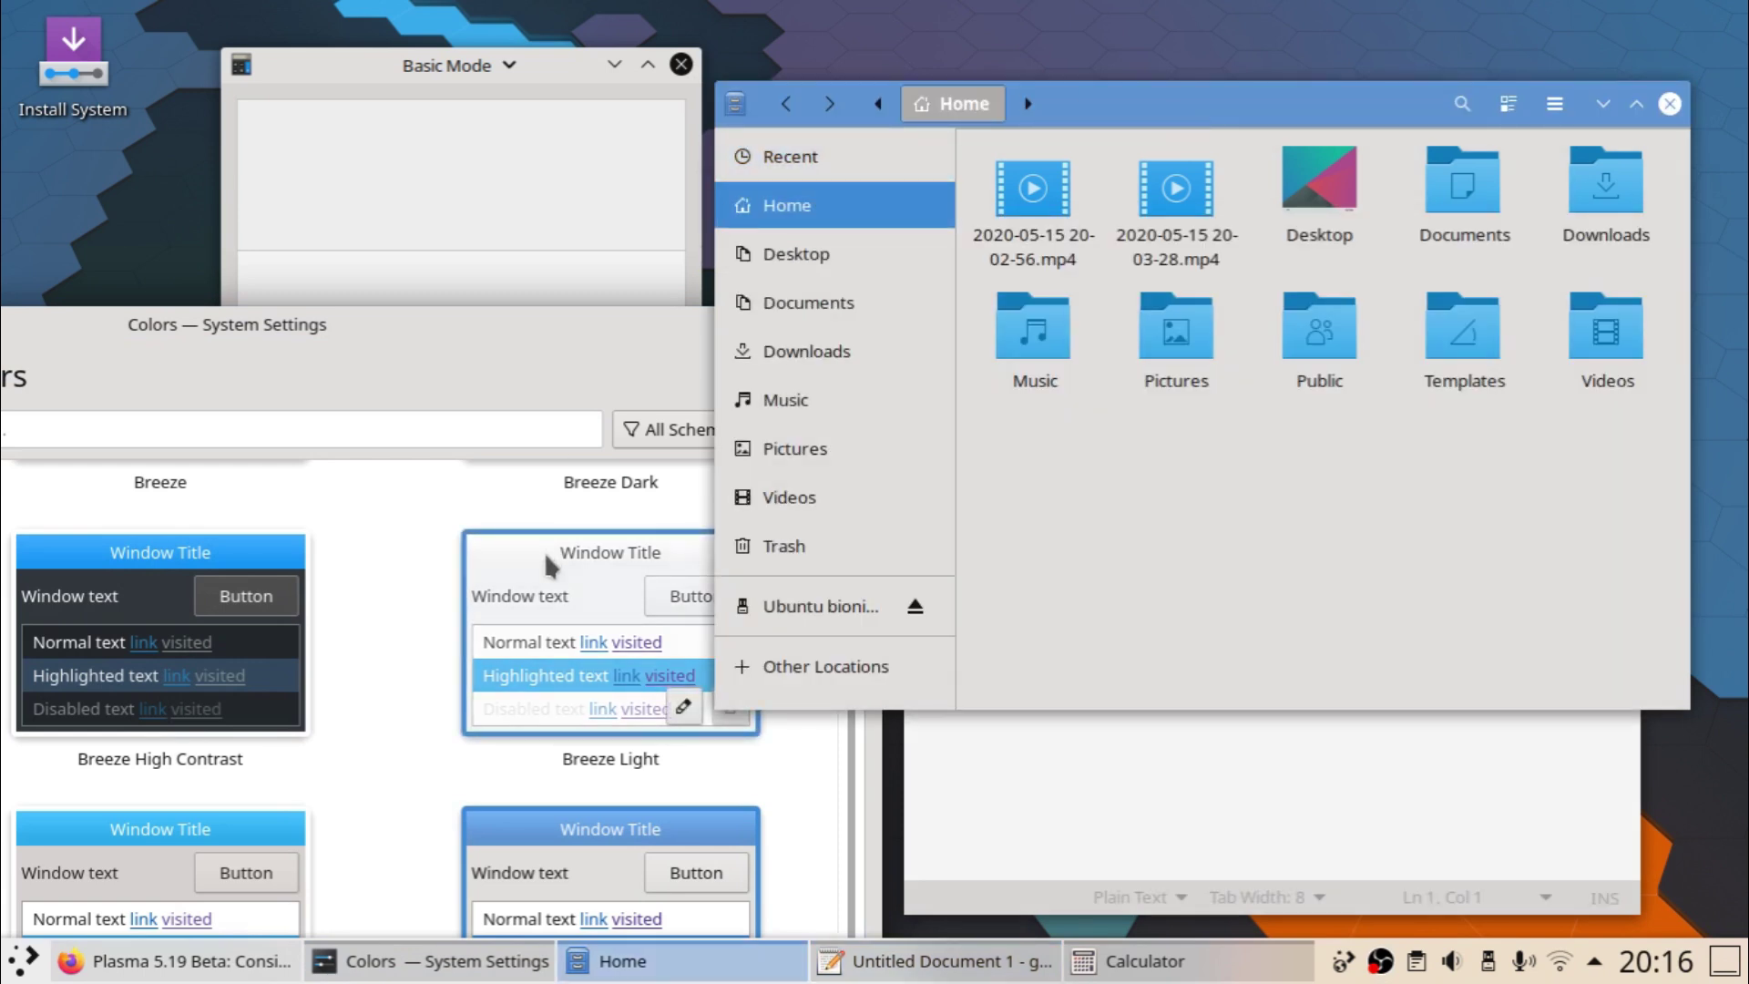
Apply the Breeze Light color scheme and check it in the gedit and Files windows
{"action": "left_click", "coordinate": [439, 681]}
{"action": "left_click", "coordinate": [1114, 858]}
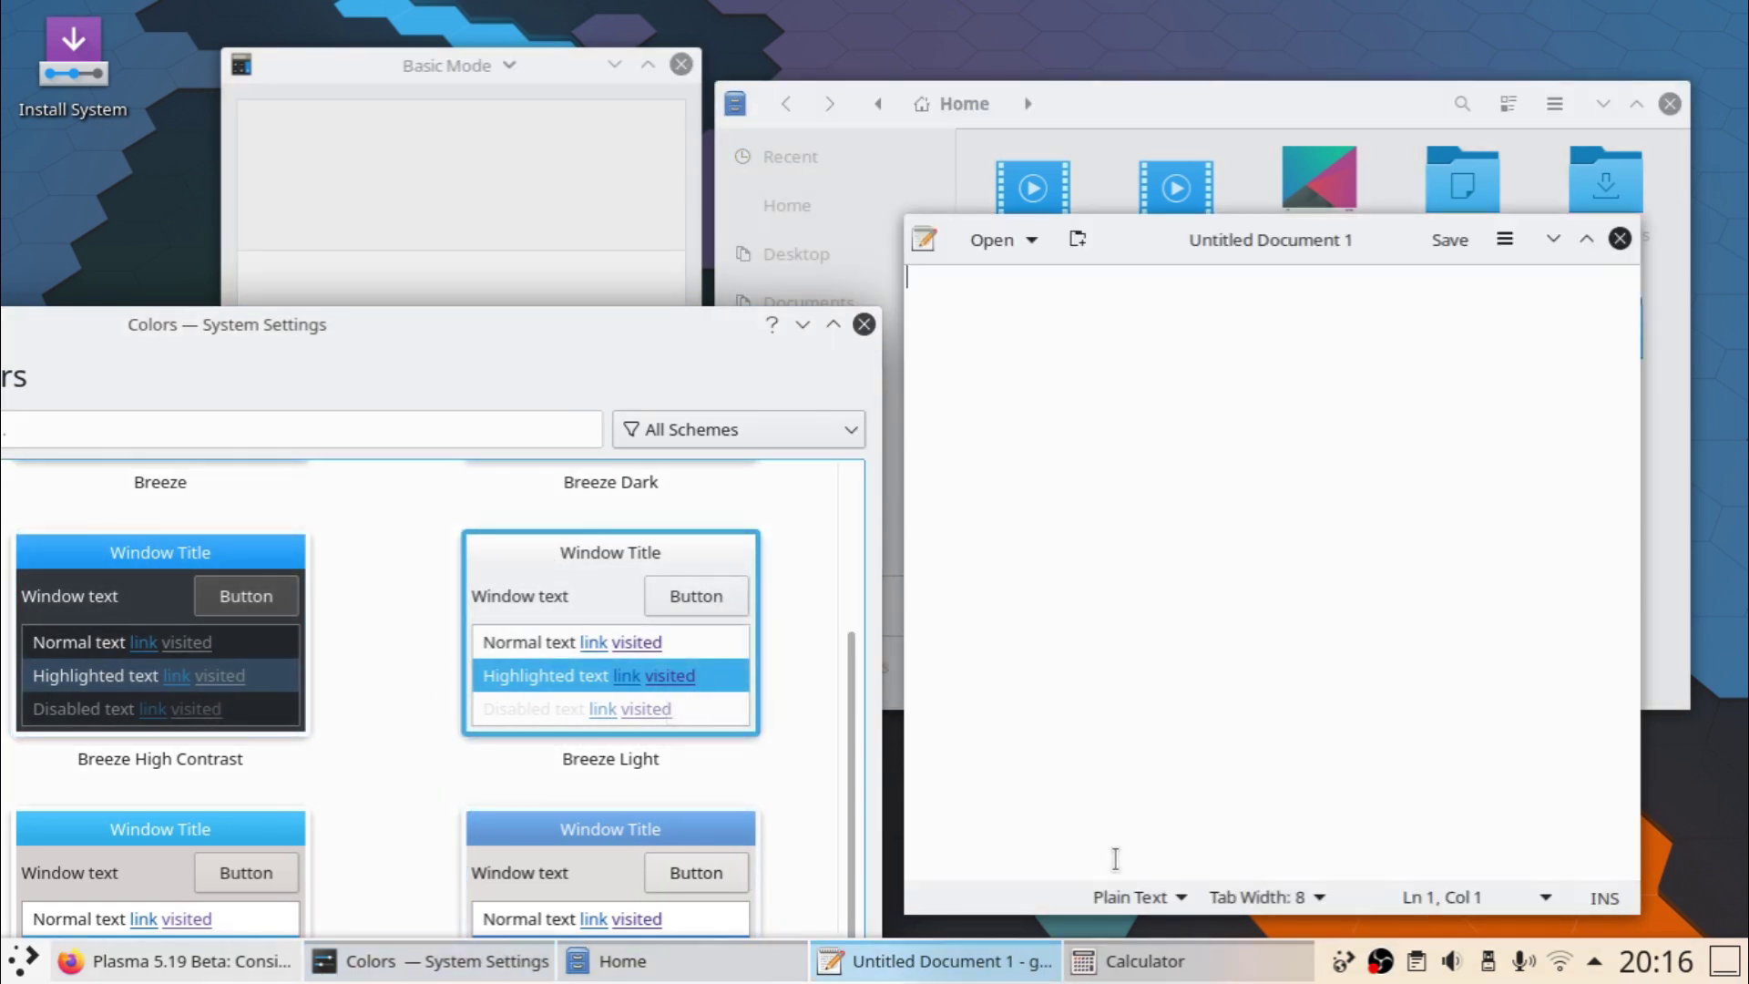
{"action": "left_click", "coordinate": [1182, 115]}
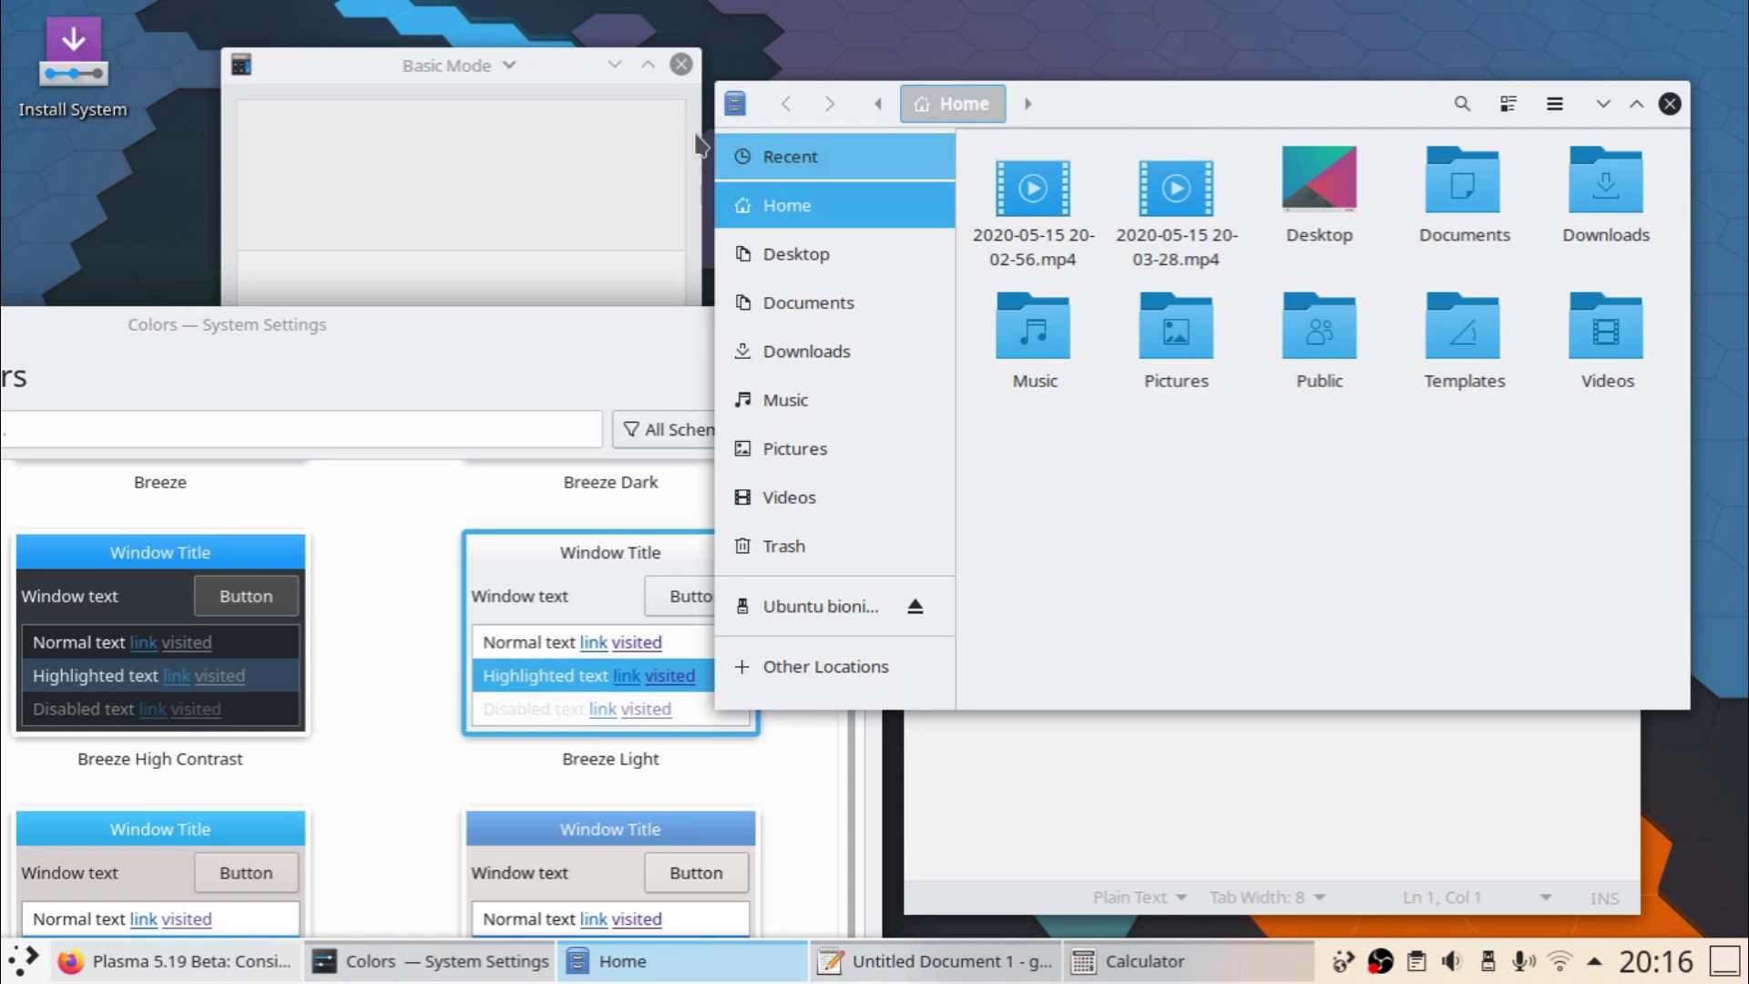
Move the Calculator over the Files window and bring the whole System Settings window back to mid-desktop
{"action": "left_click", "coordinate": [552, 132]}
{"action": "left_click_drag", "start_coordinate": [450, 65], "coordinate": [1005, 123]}
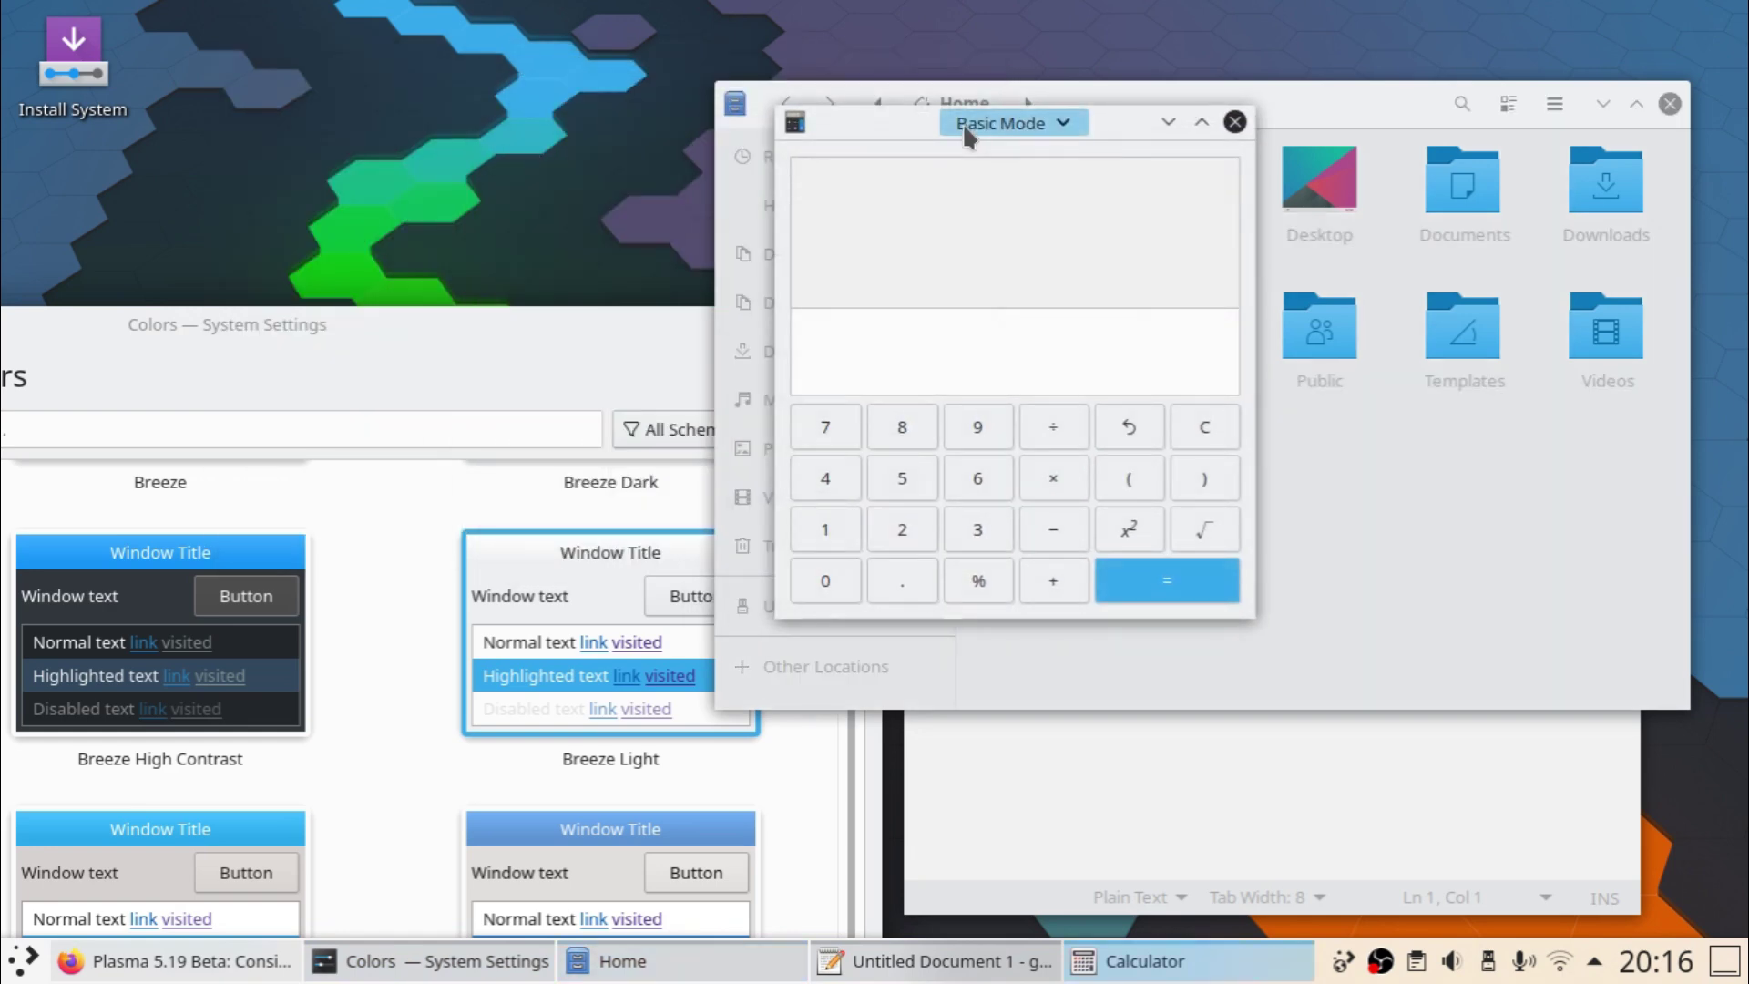
{"action": "left_click_drag", "start_coordinate": [523, 334], "coordinate": [1175, 73]}
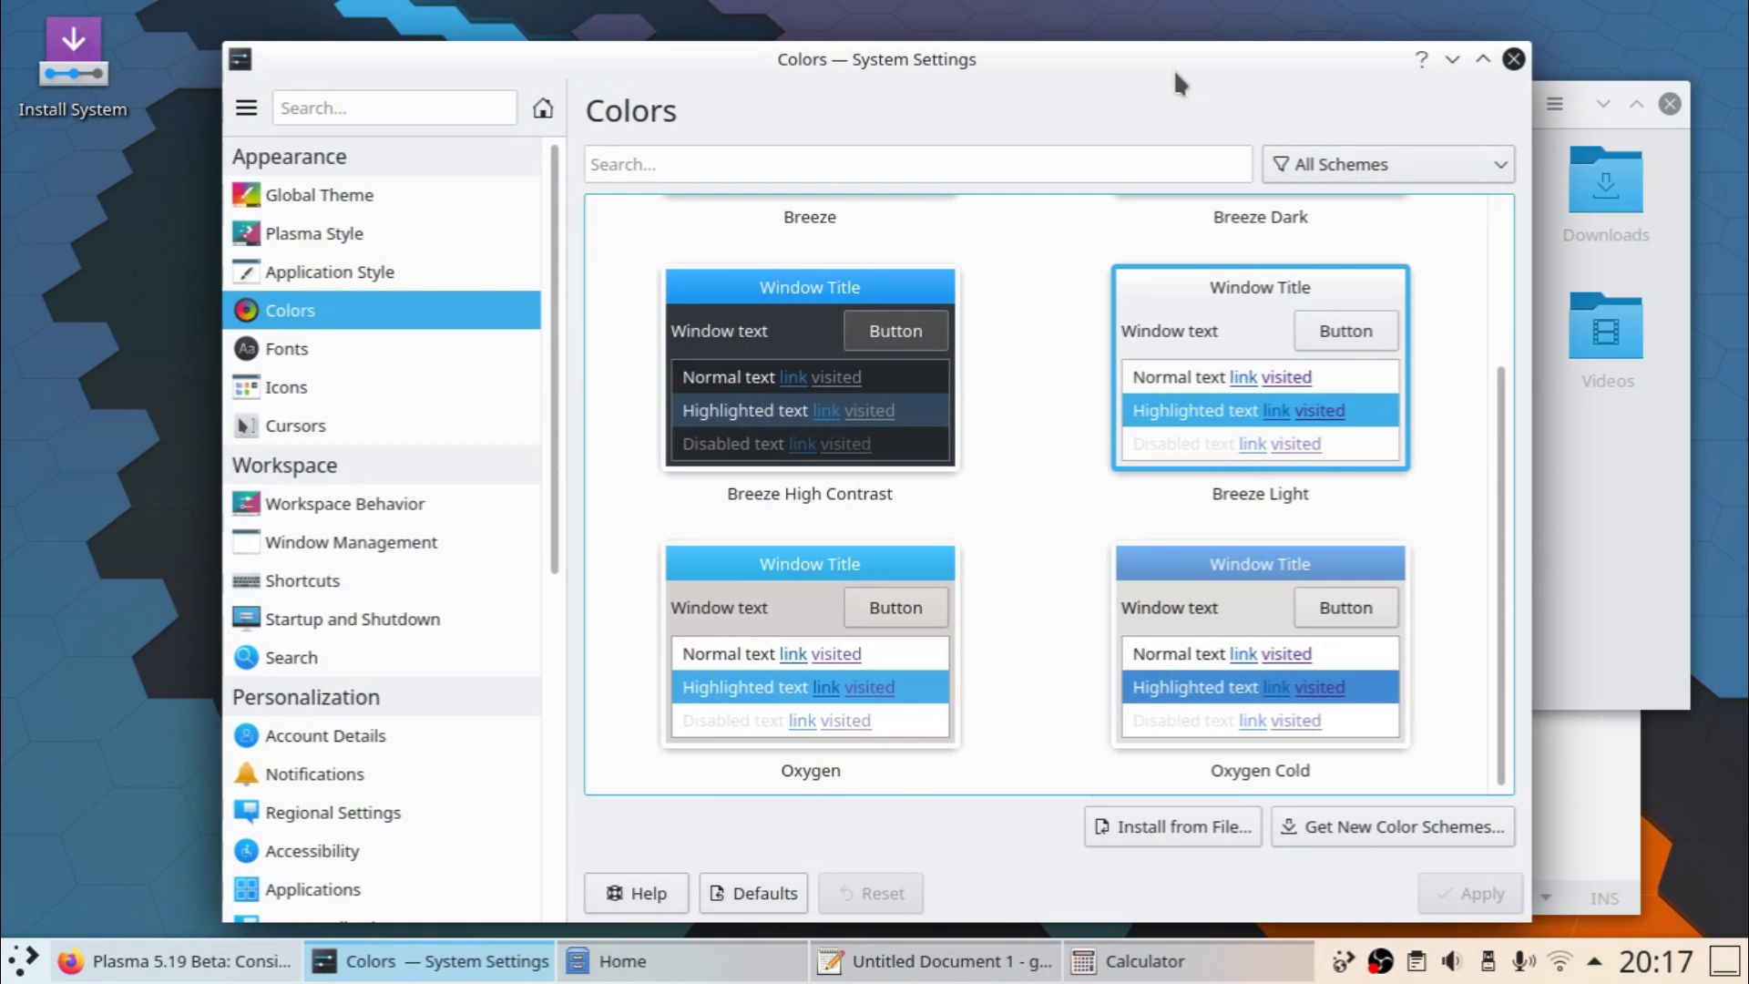
{"action": "left_click_drag", "start_coordinate": [1001, 72], "coordinate": [964, 55]}
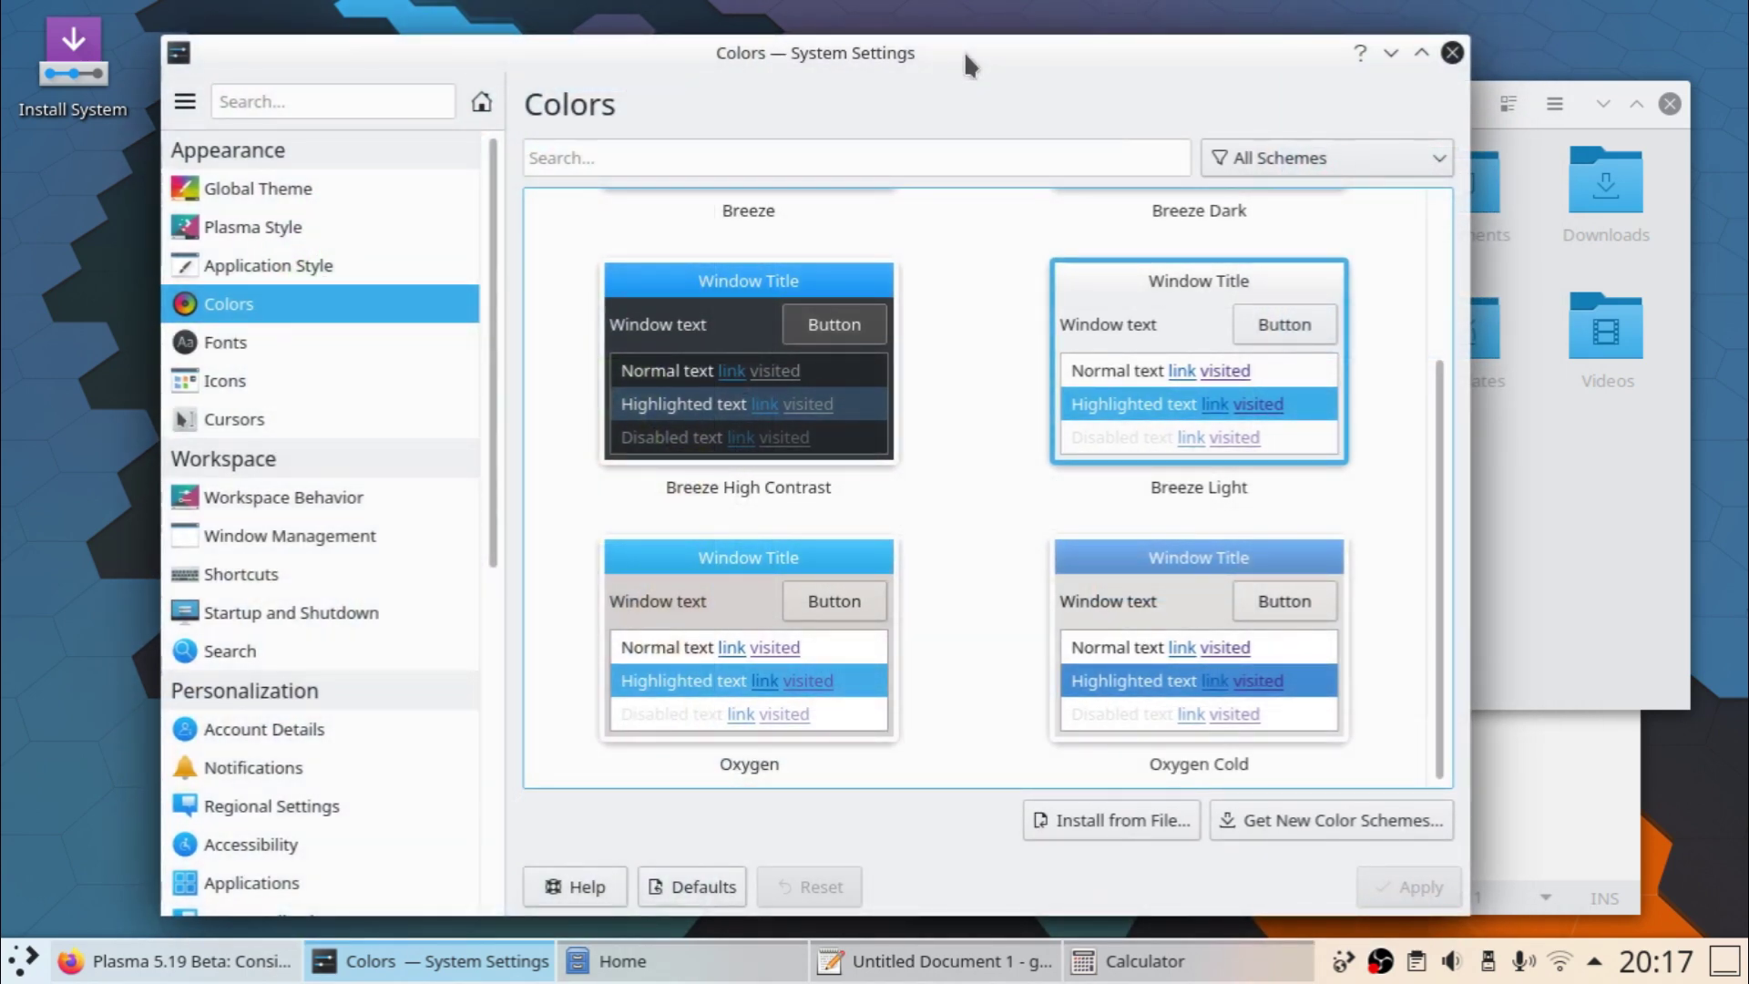
Open a Konsole terminal, run "sudo apt install gimp" and accept the package installation
{"action": "key", "text": "ctrl+alt+t"}
{"action": "type", "text": "sudo "}
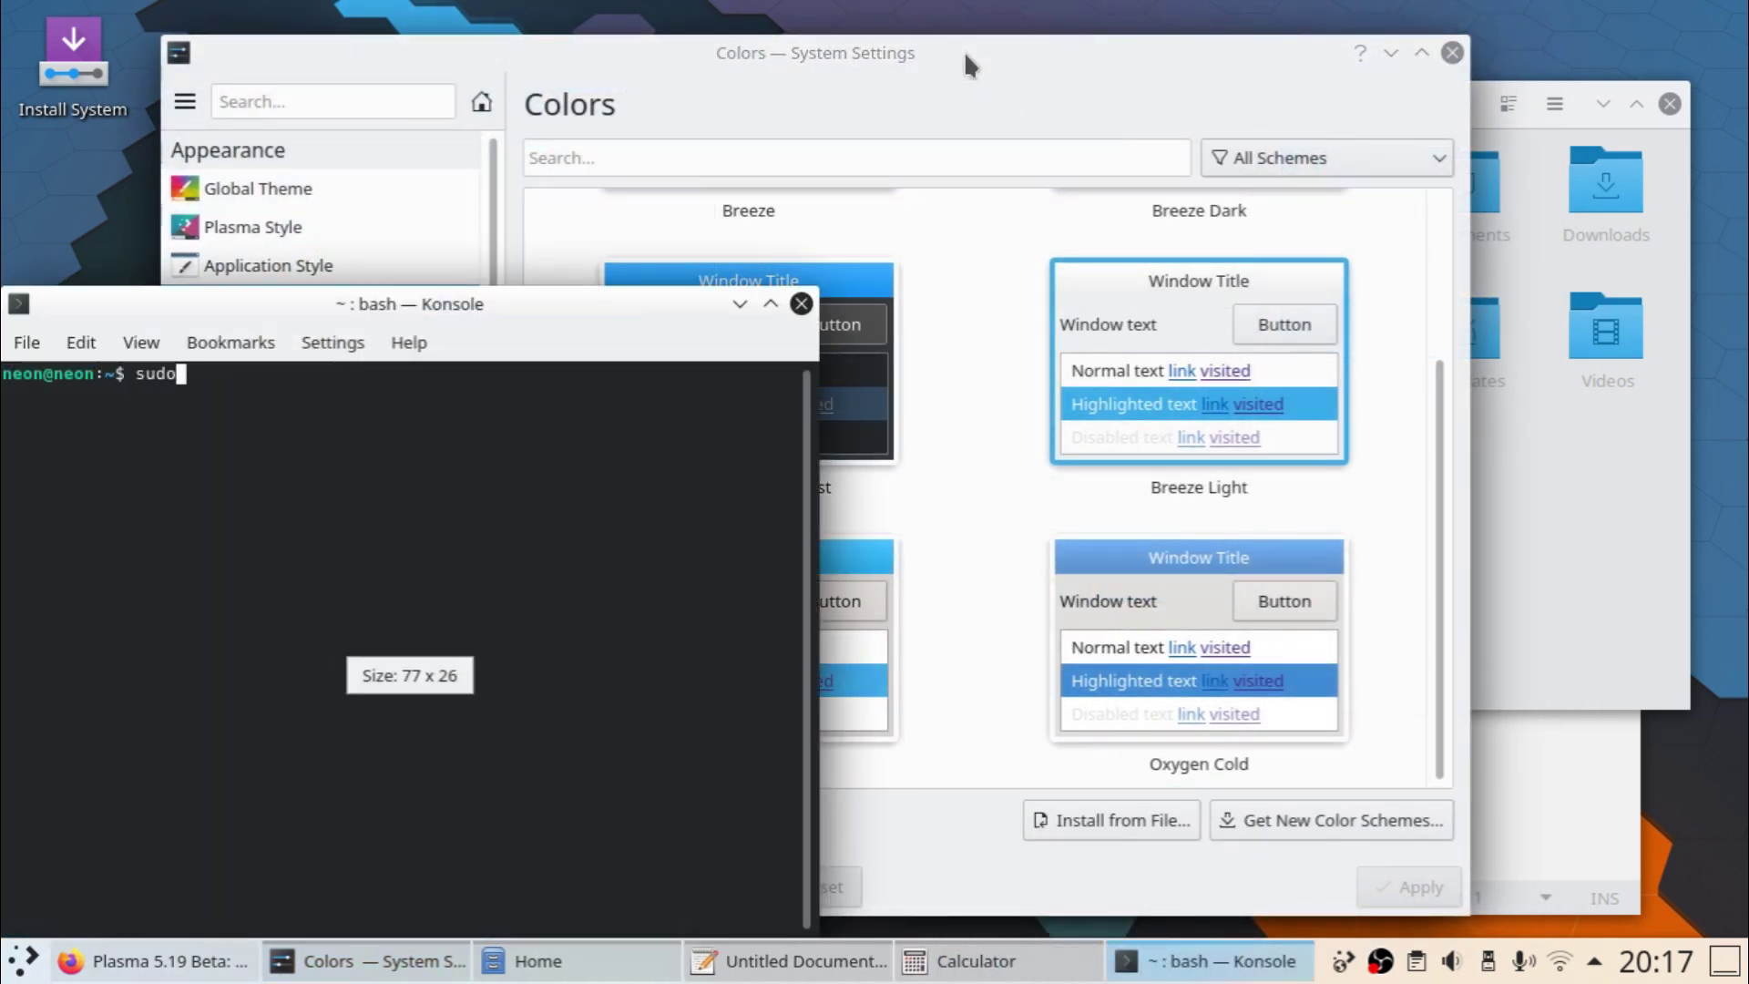
{"action": "type", "text": "apt install gimp"}
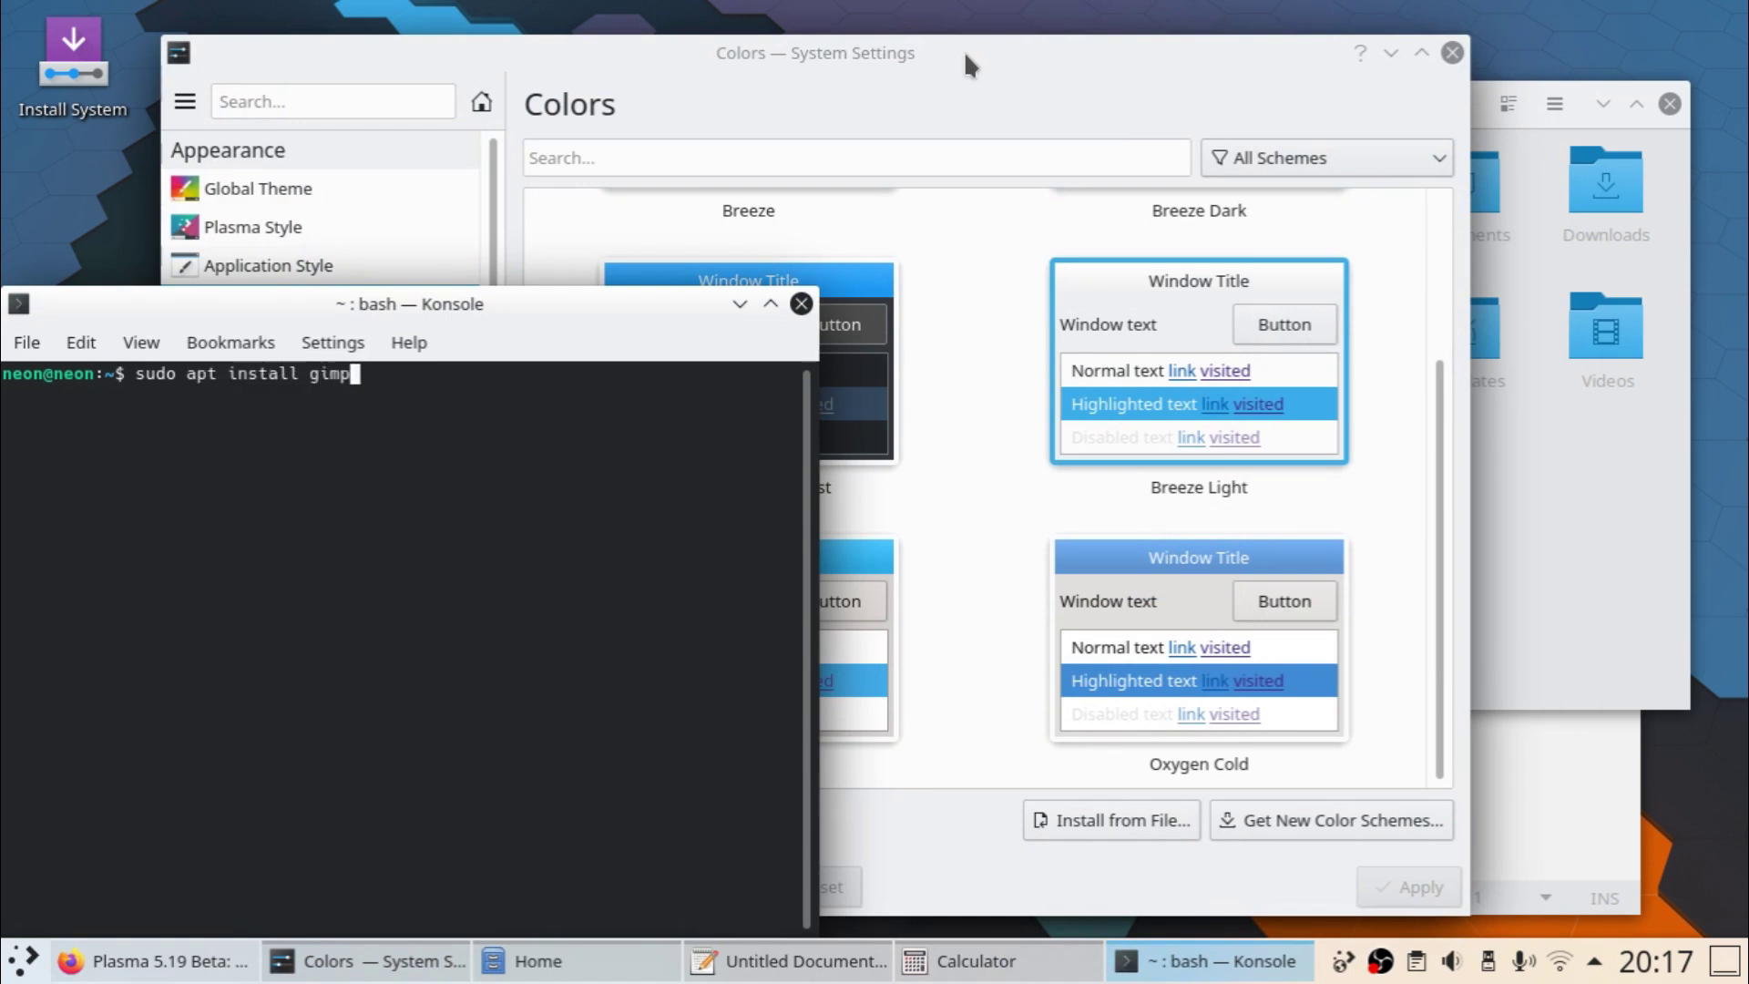
{"action": "key", "text": "Return"}
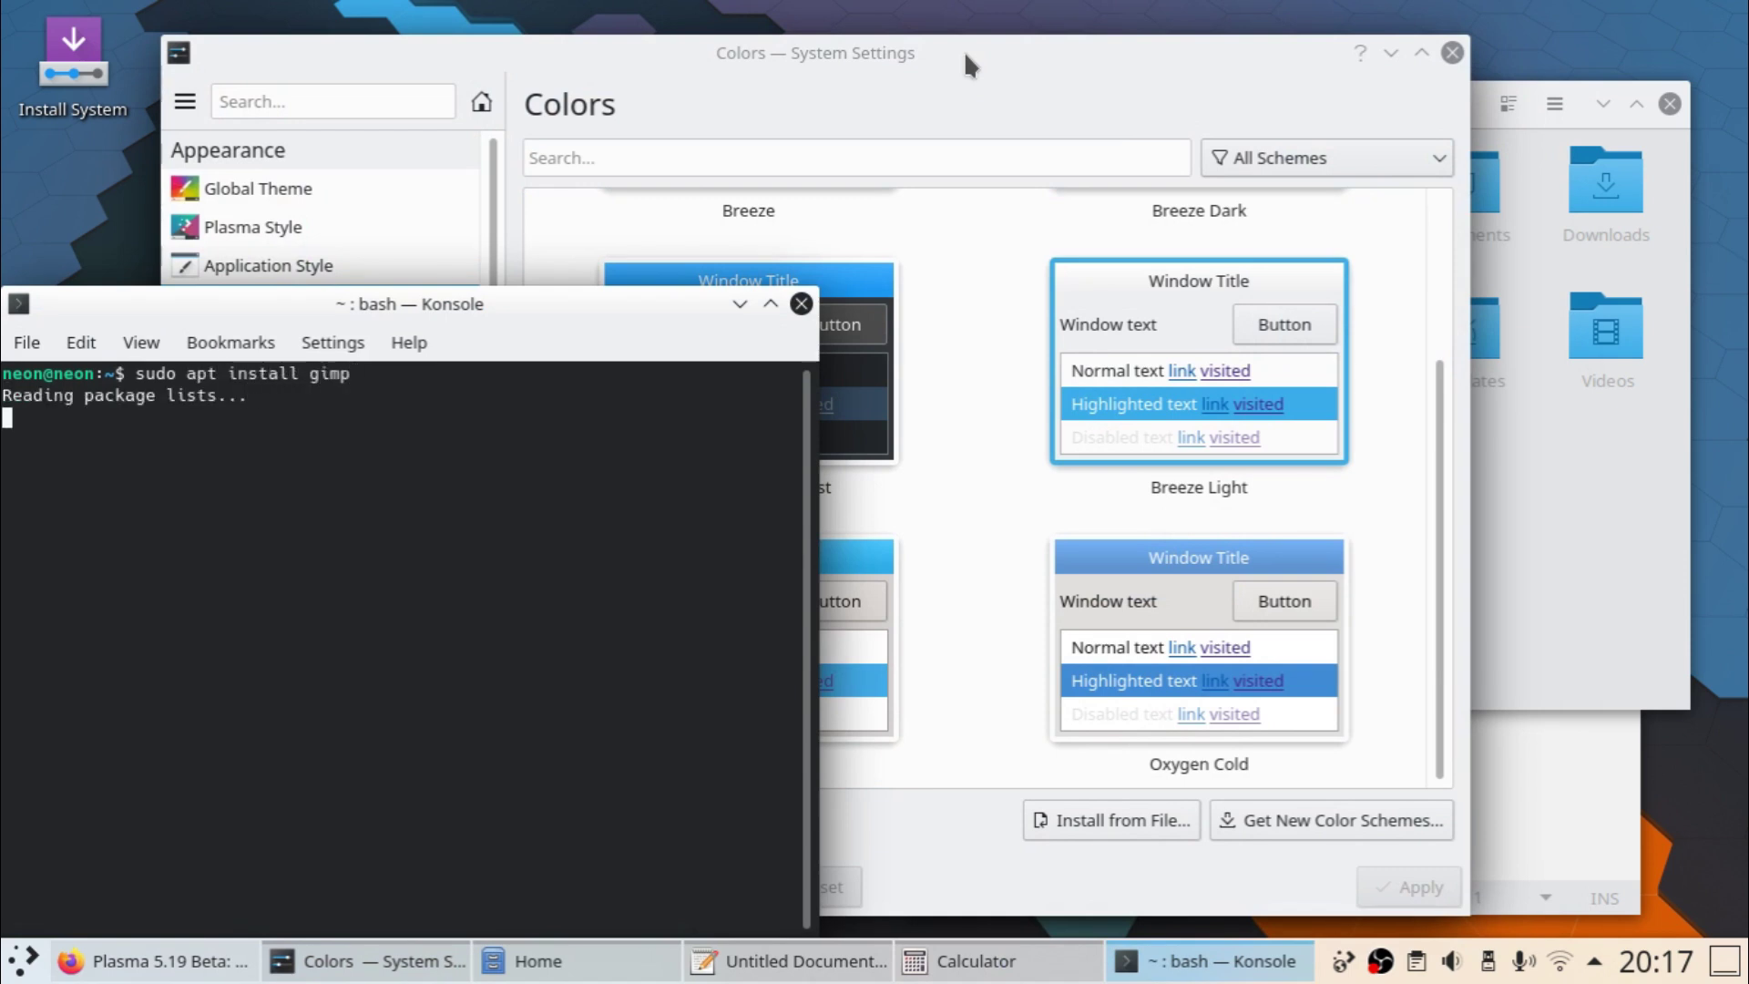
{"action": "key", "text": "Return"}
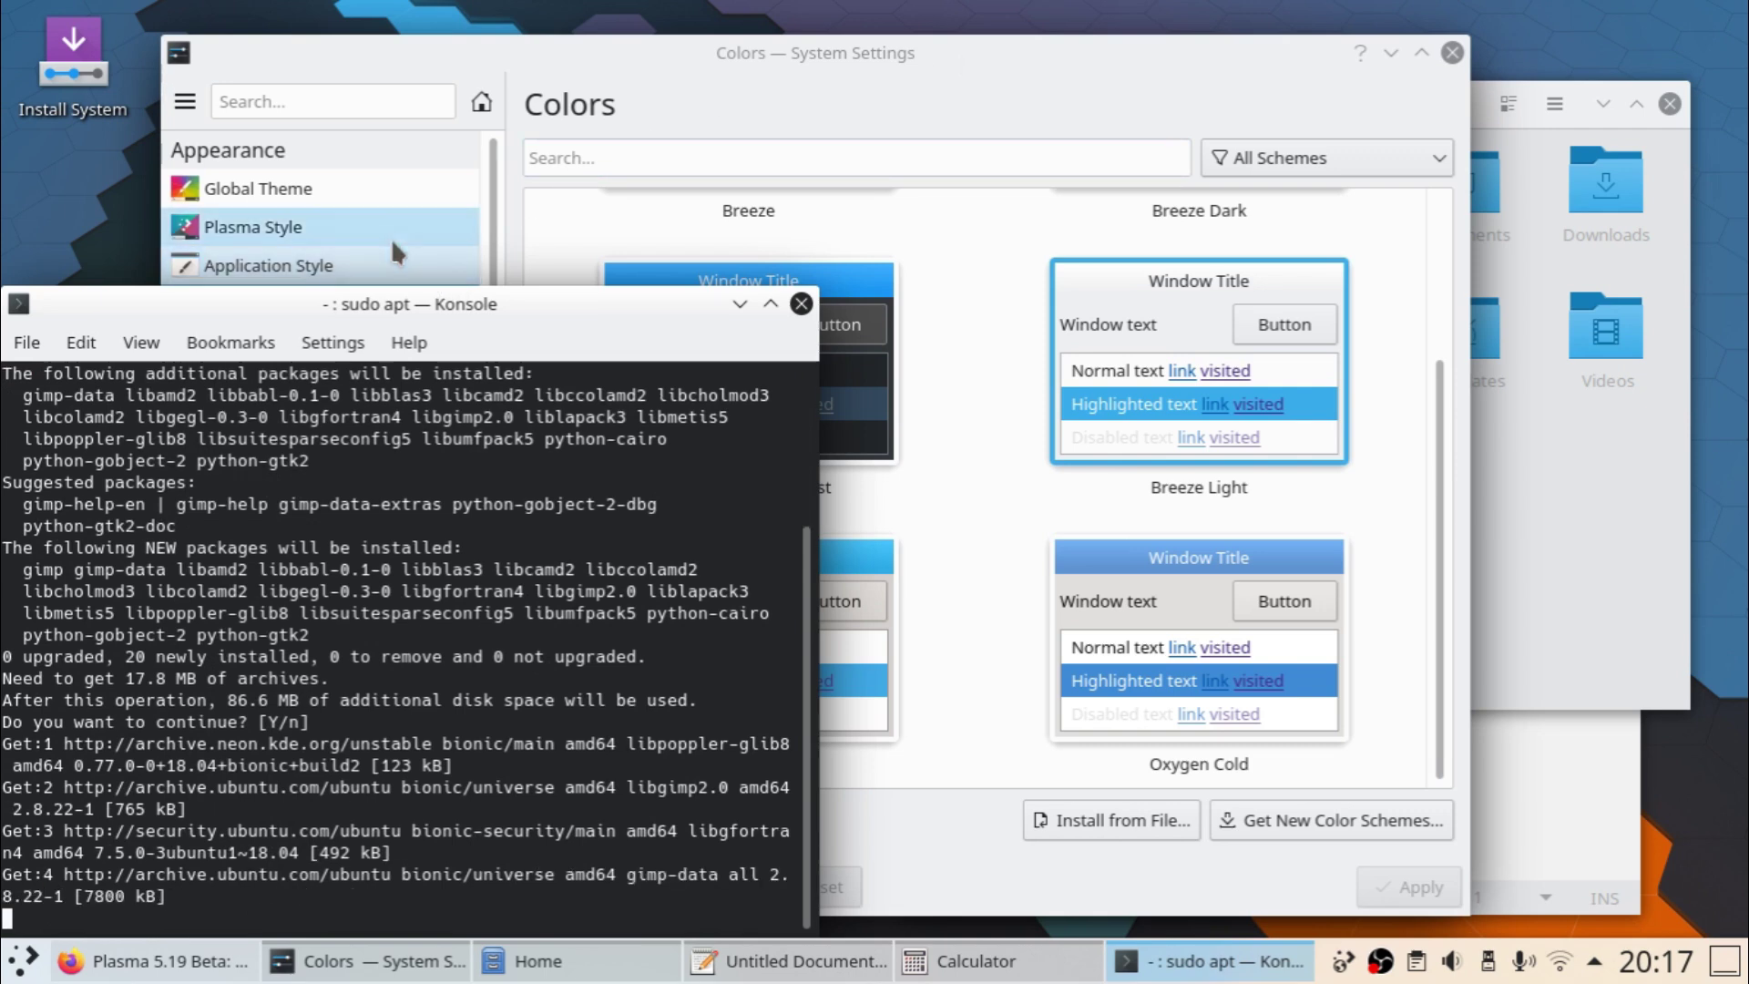
Move the Konsole window aside, abort the GIMP download and close the terminal
{"action": "left_click_drag", "start_coordinate": [429, 303], "coordinate": [532, 217]}
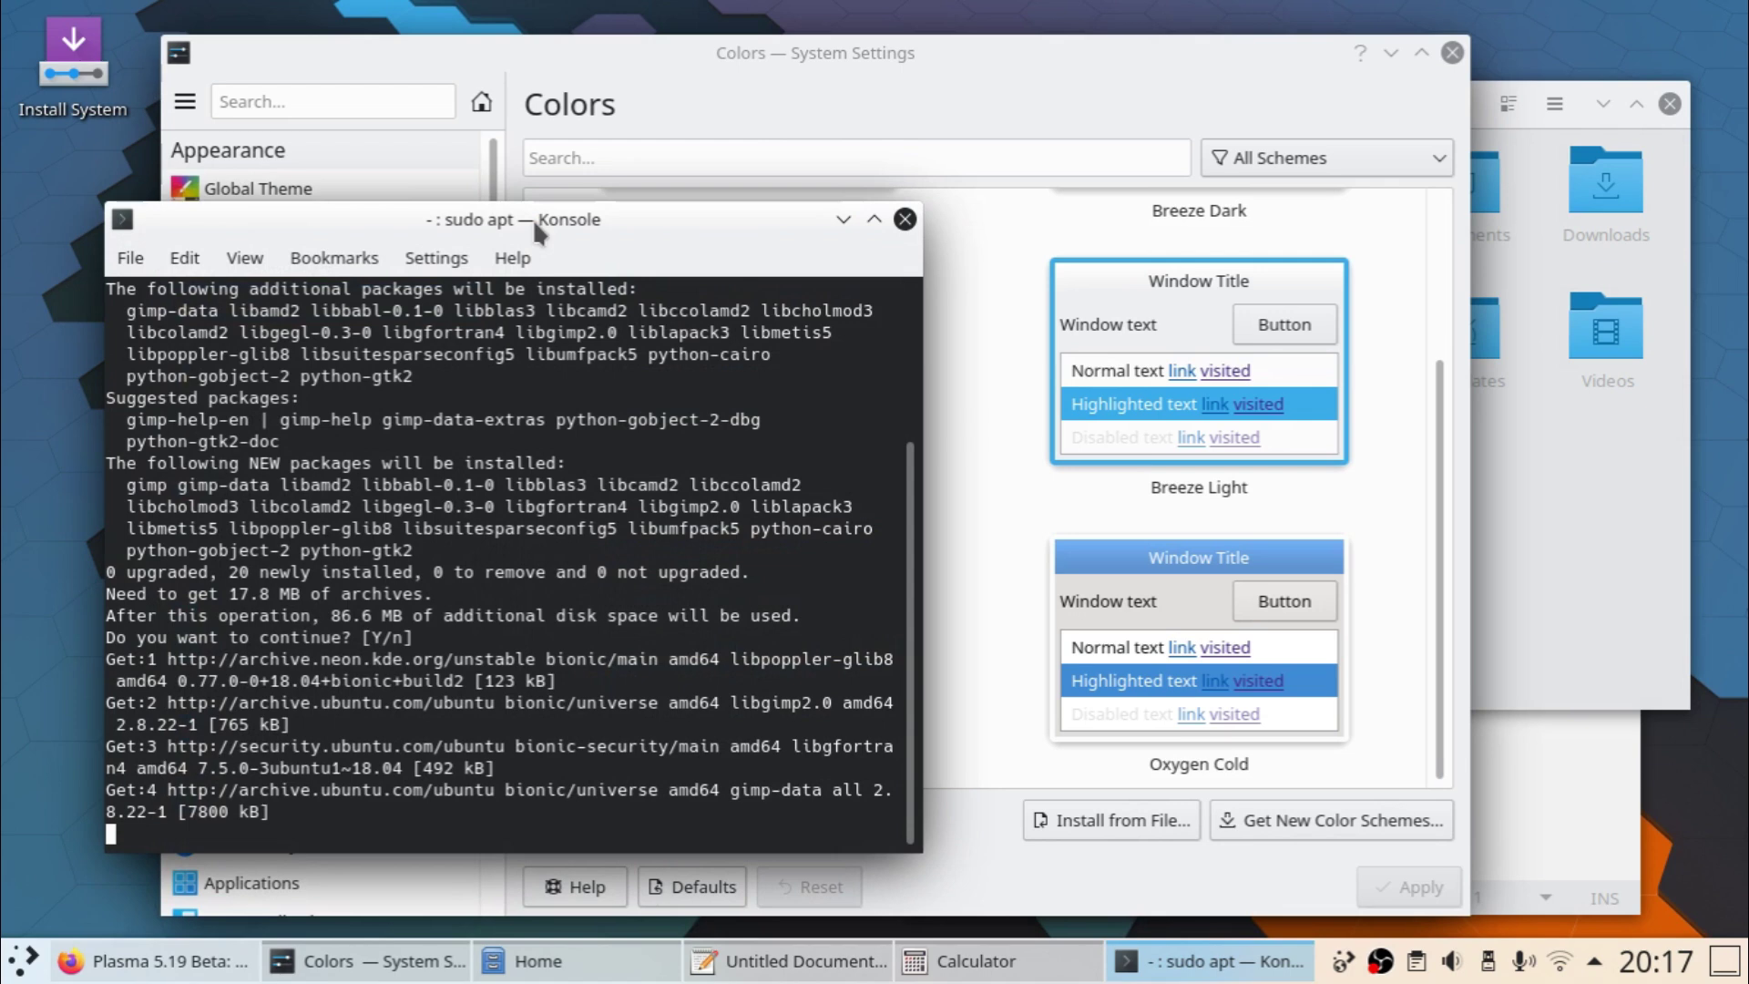
{"action": "key", "text": "ctrl+c"}
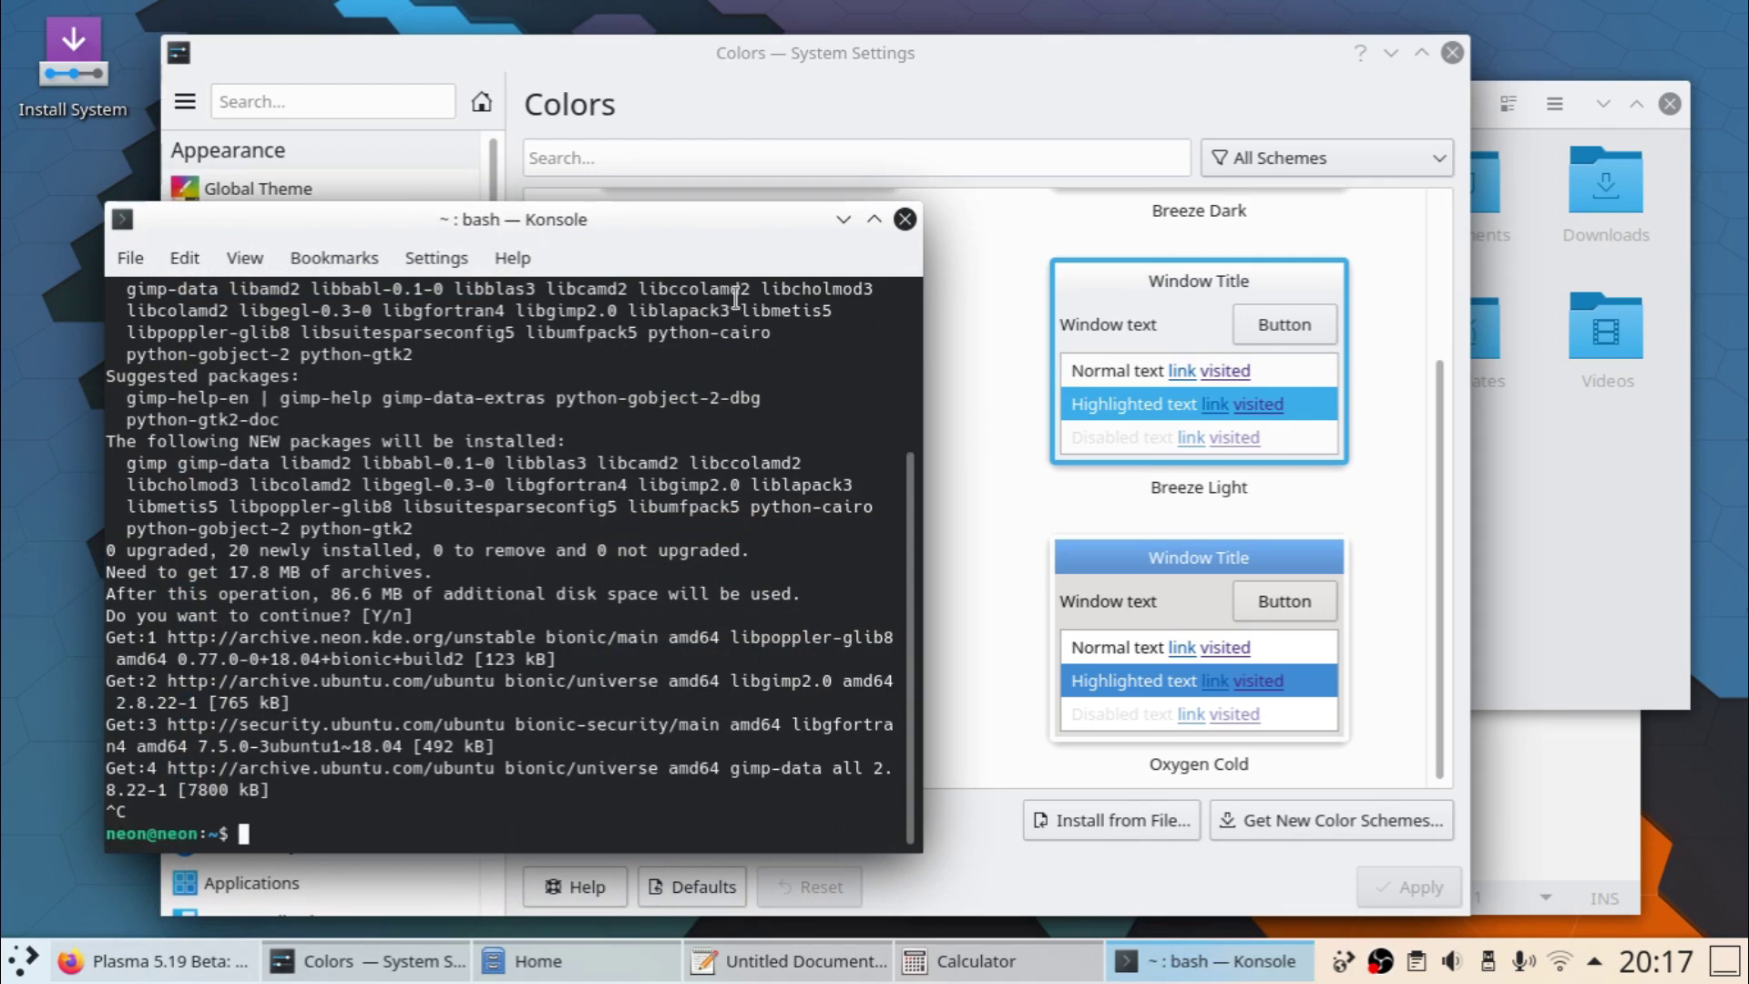
{"action": "left_click", "coordinate": [904, 218]}
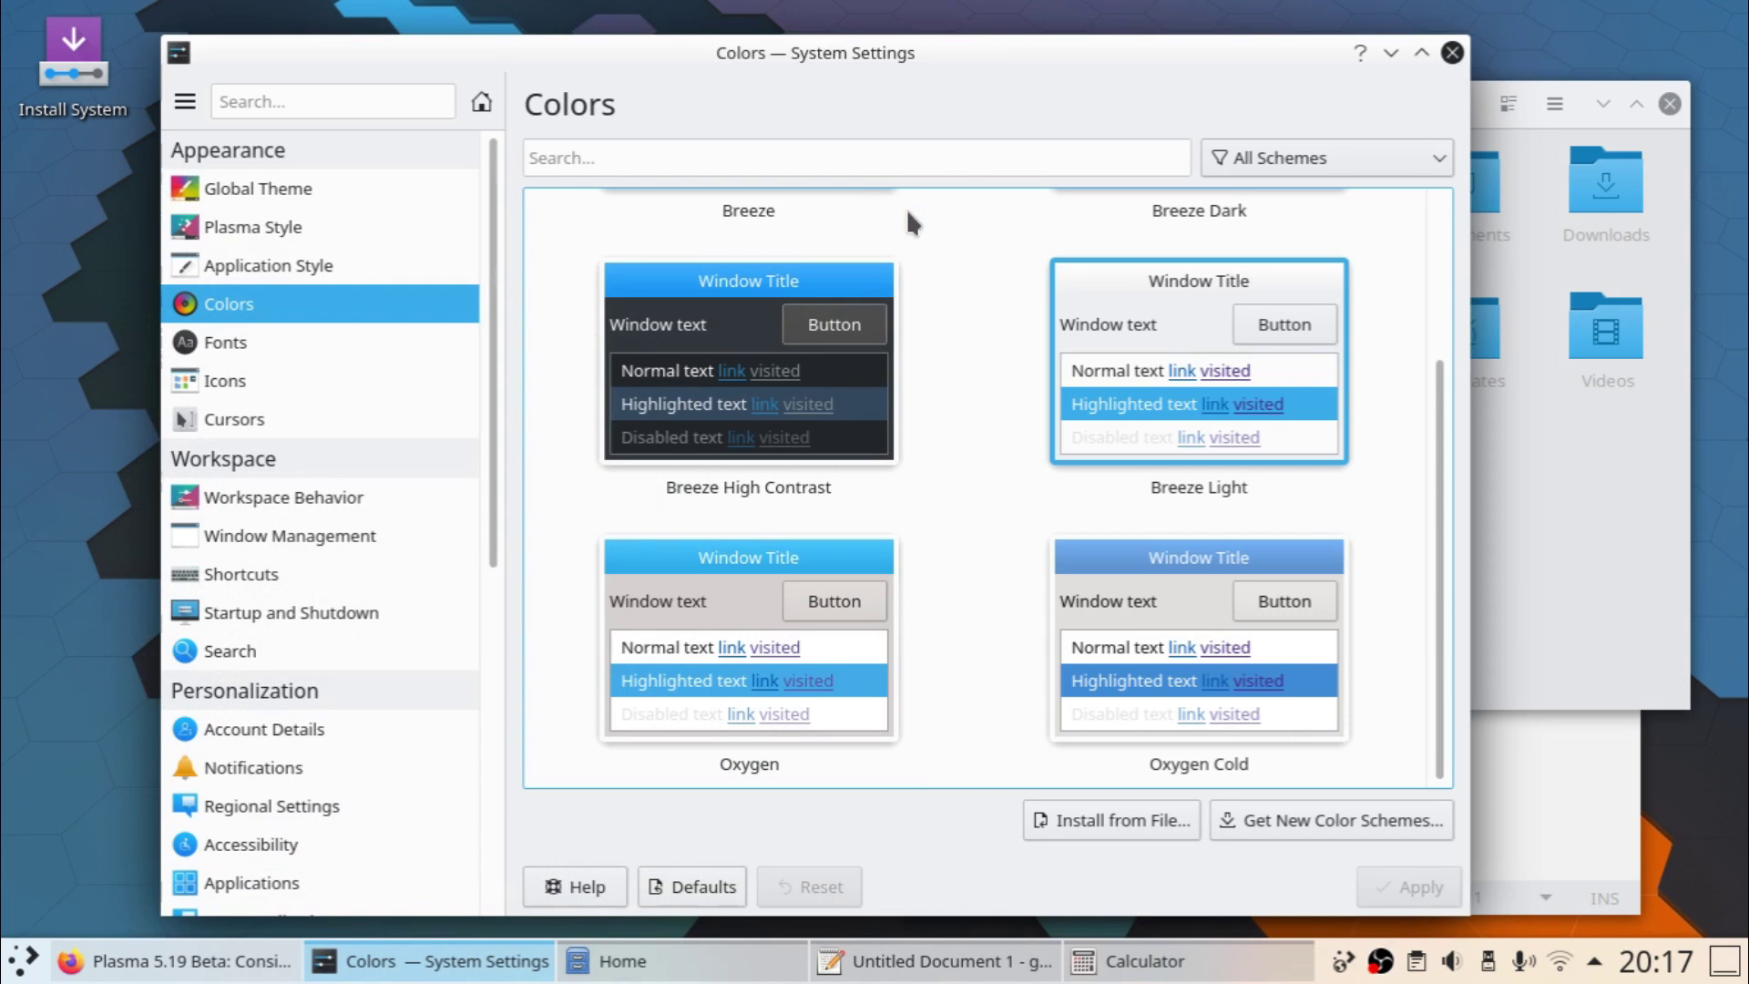
Switch the color scheme to Breeze, apply Oxygen for comparison and return to Breeze
{"action": "scroll", "coordinate": [1109, 656], "scroll_direction": "up", "scroll_amount": 2}
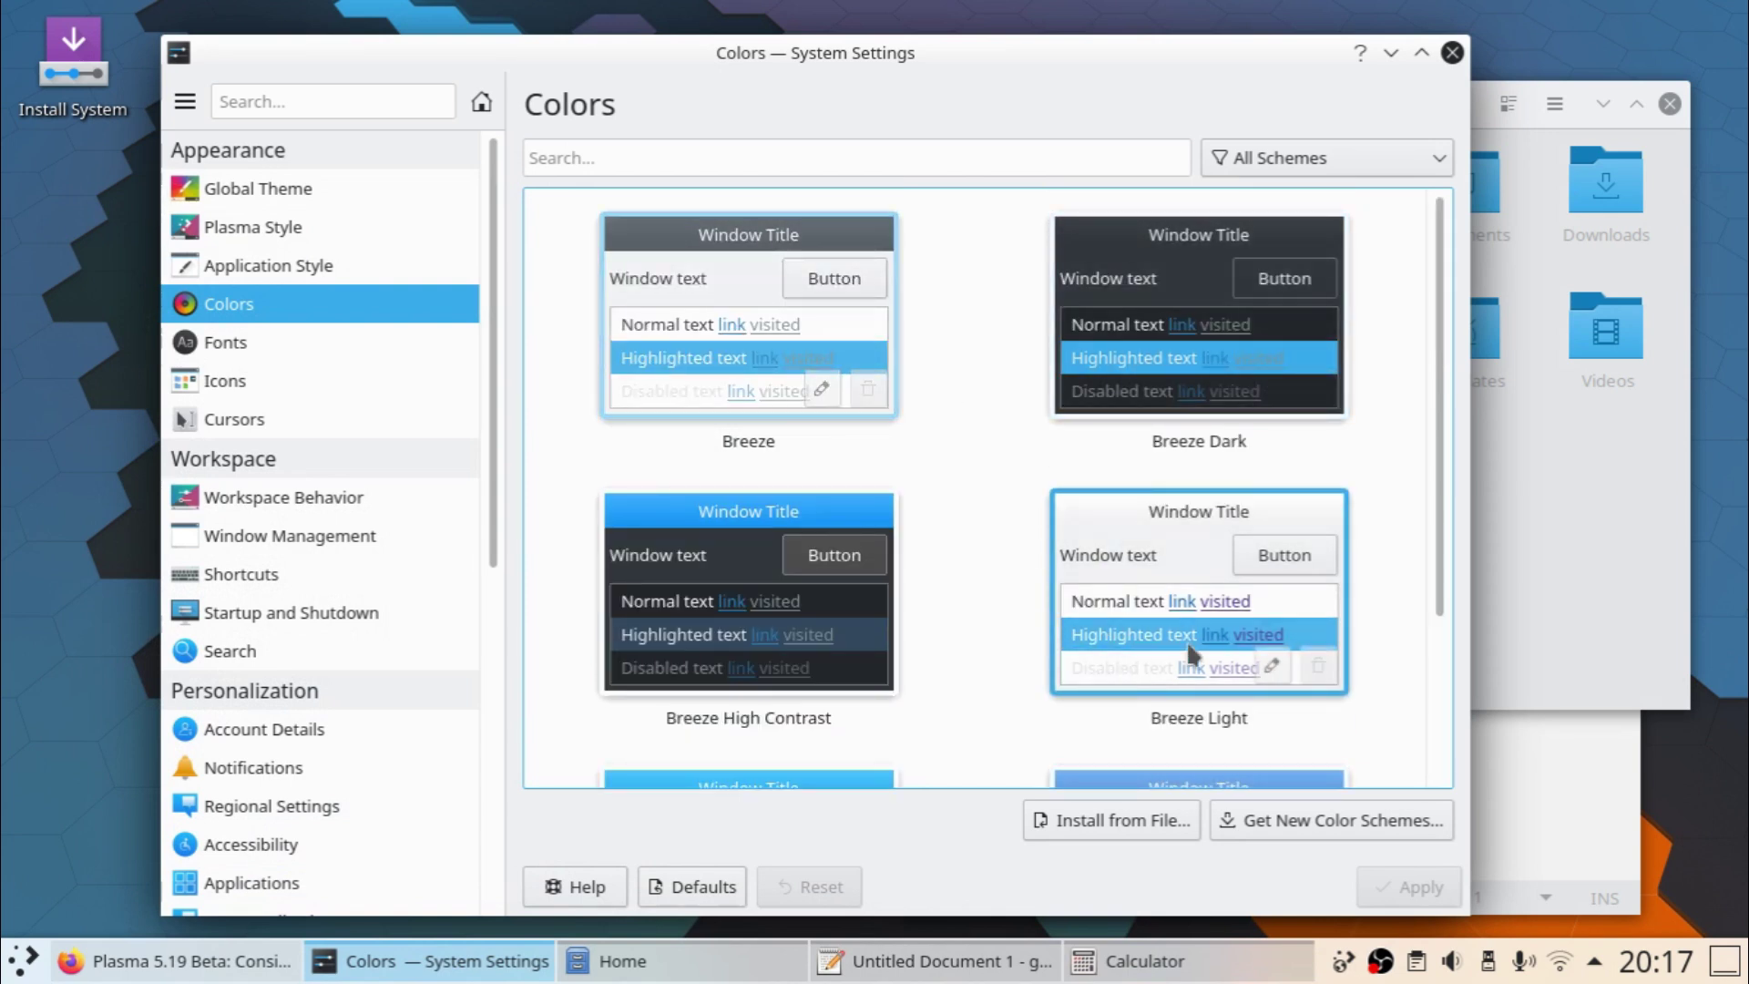
{"action": "double_click", "coordinate": [739, 319]}
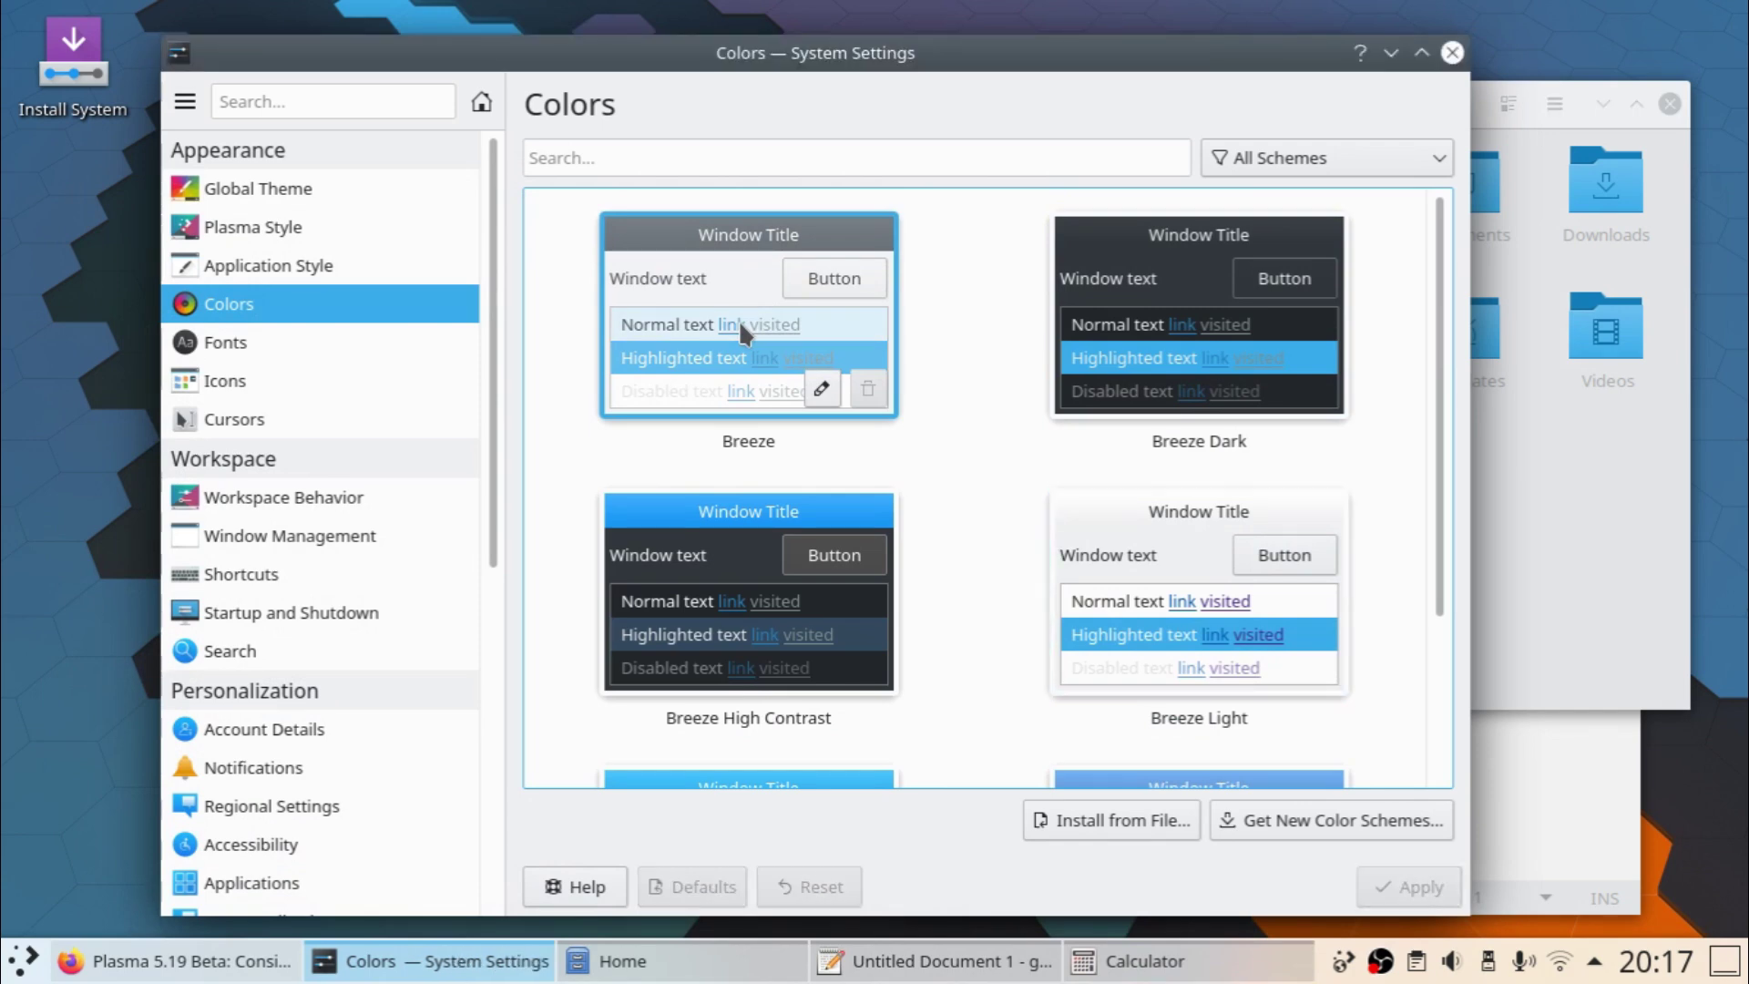
{"action": "scroll", "coordinate": [740, 320], "scroll_direction": "down", "scroll_amount": 2}
{"action": "left_click", "coordinate": [747, 729]}
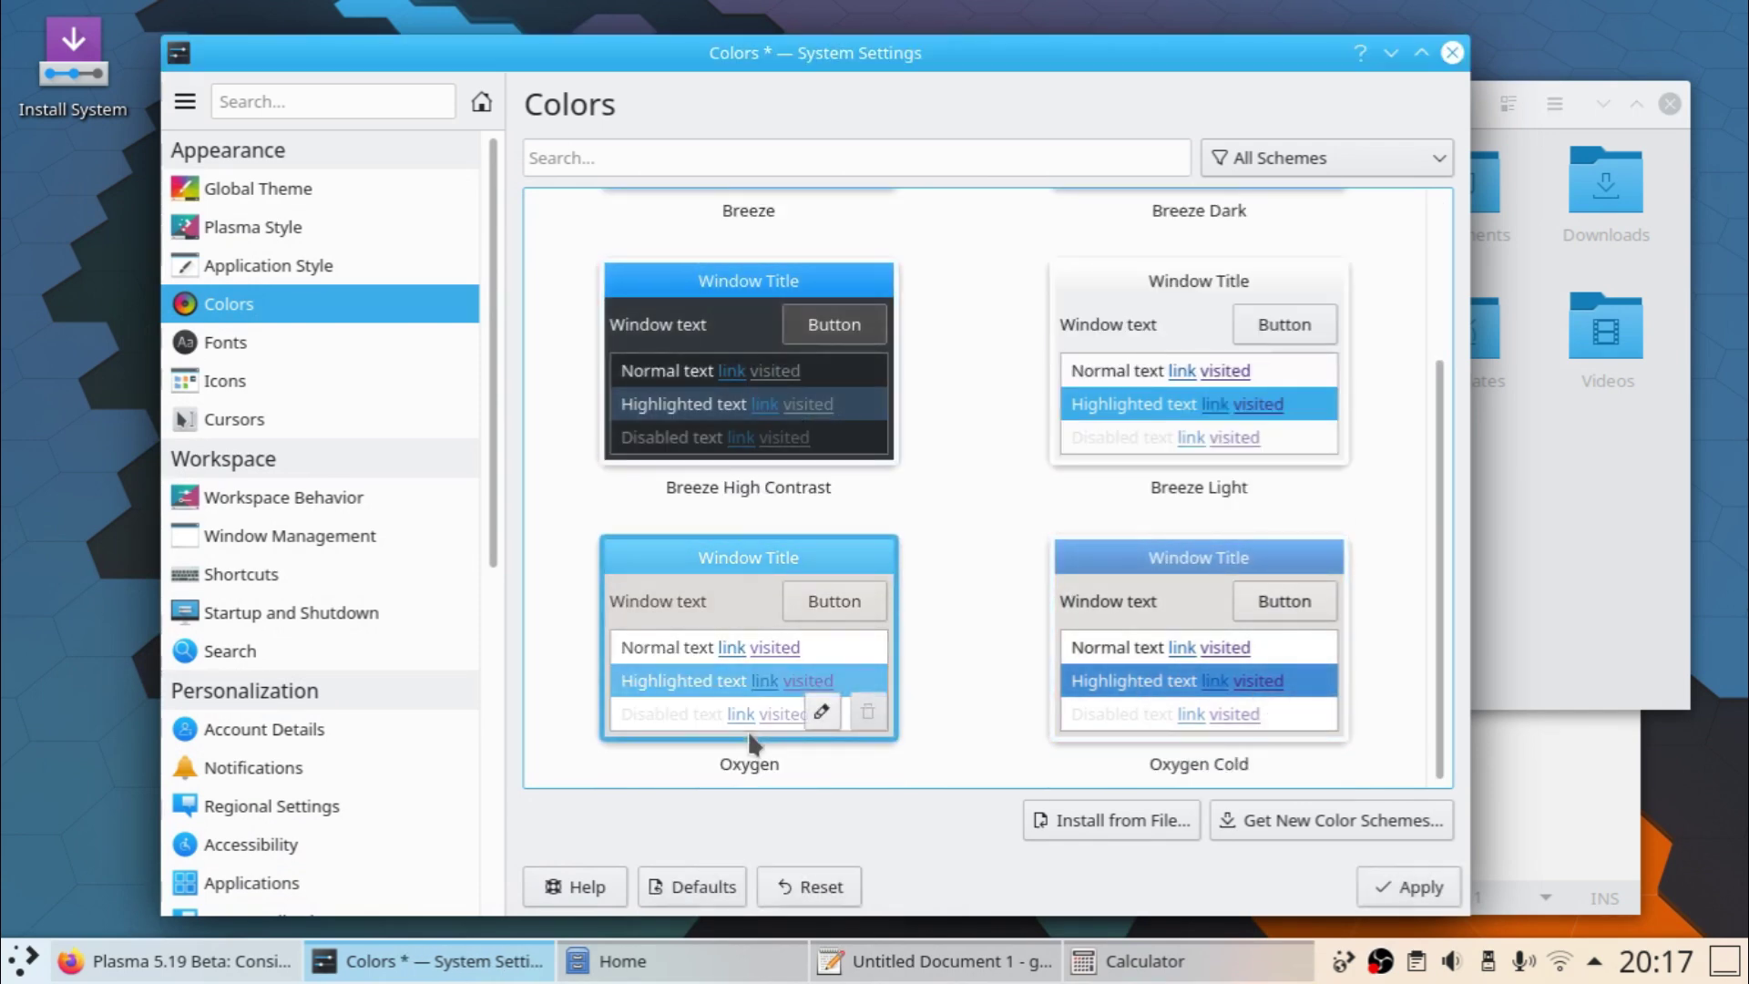
{"action": "left_click", "coordinate": [747, 730]}
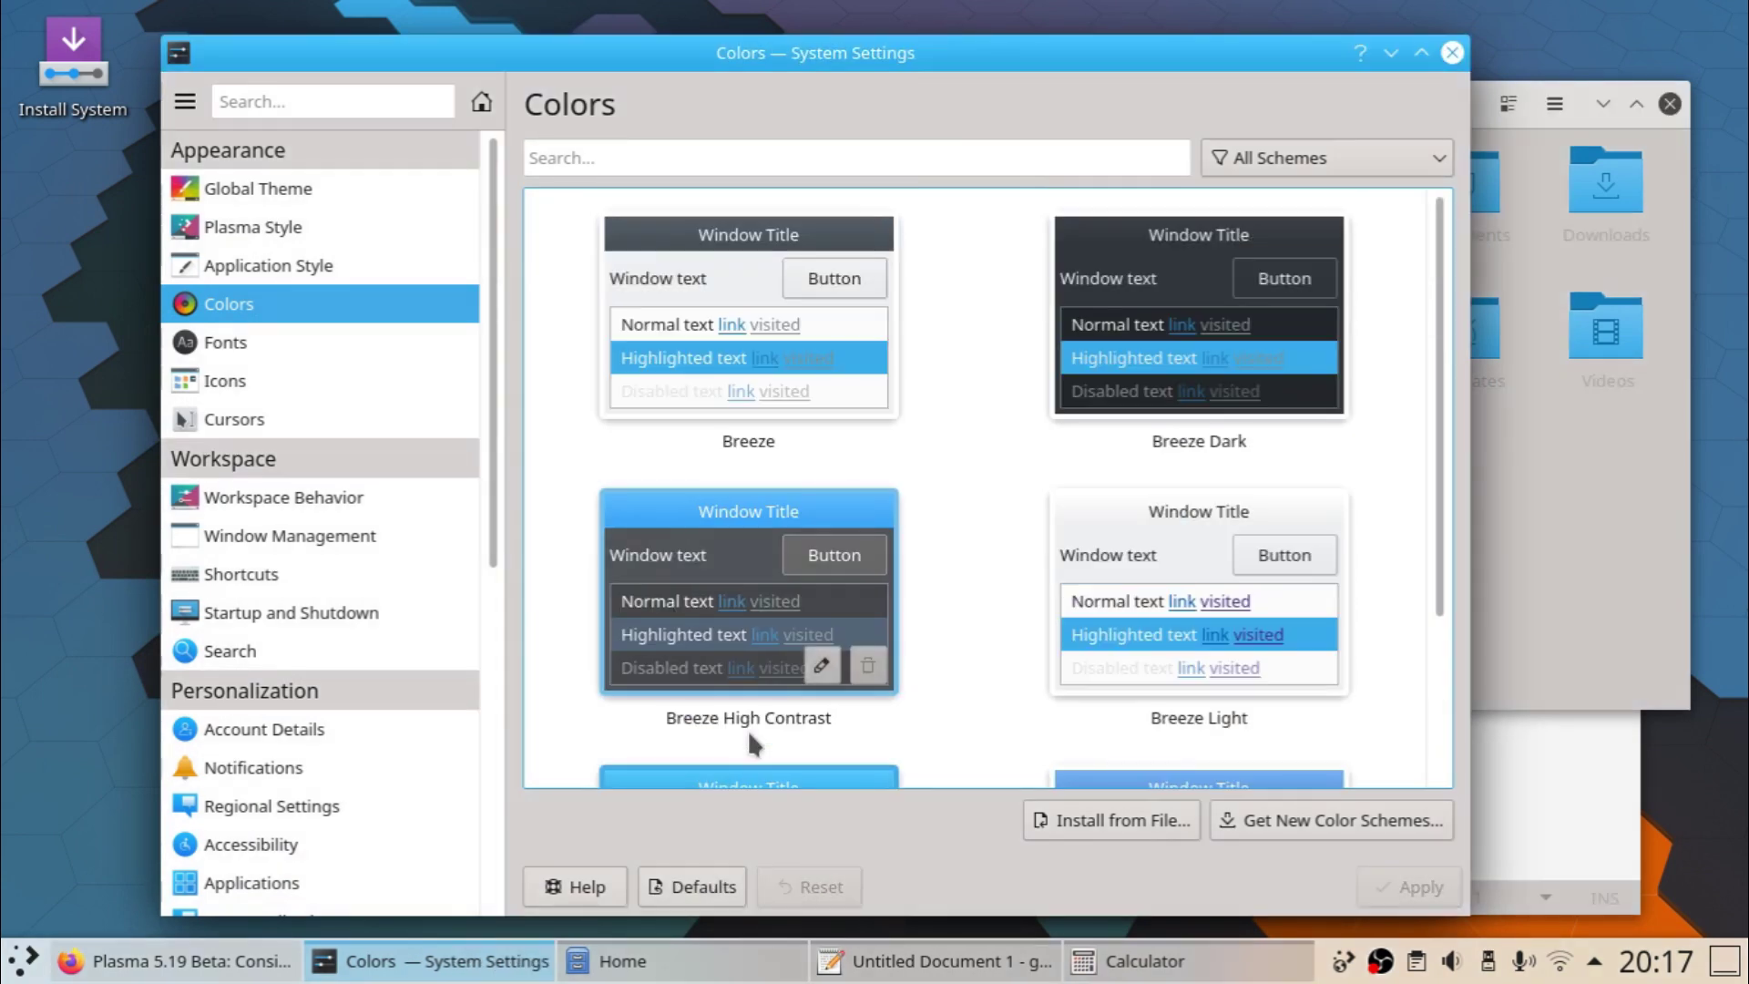
{"action": "left_click", "coordinate": [725, 364]}
{"action": "double_click", "coordinate": [725, 364]}
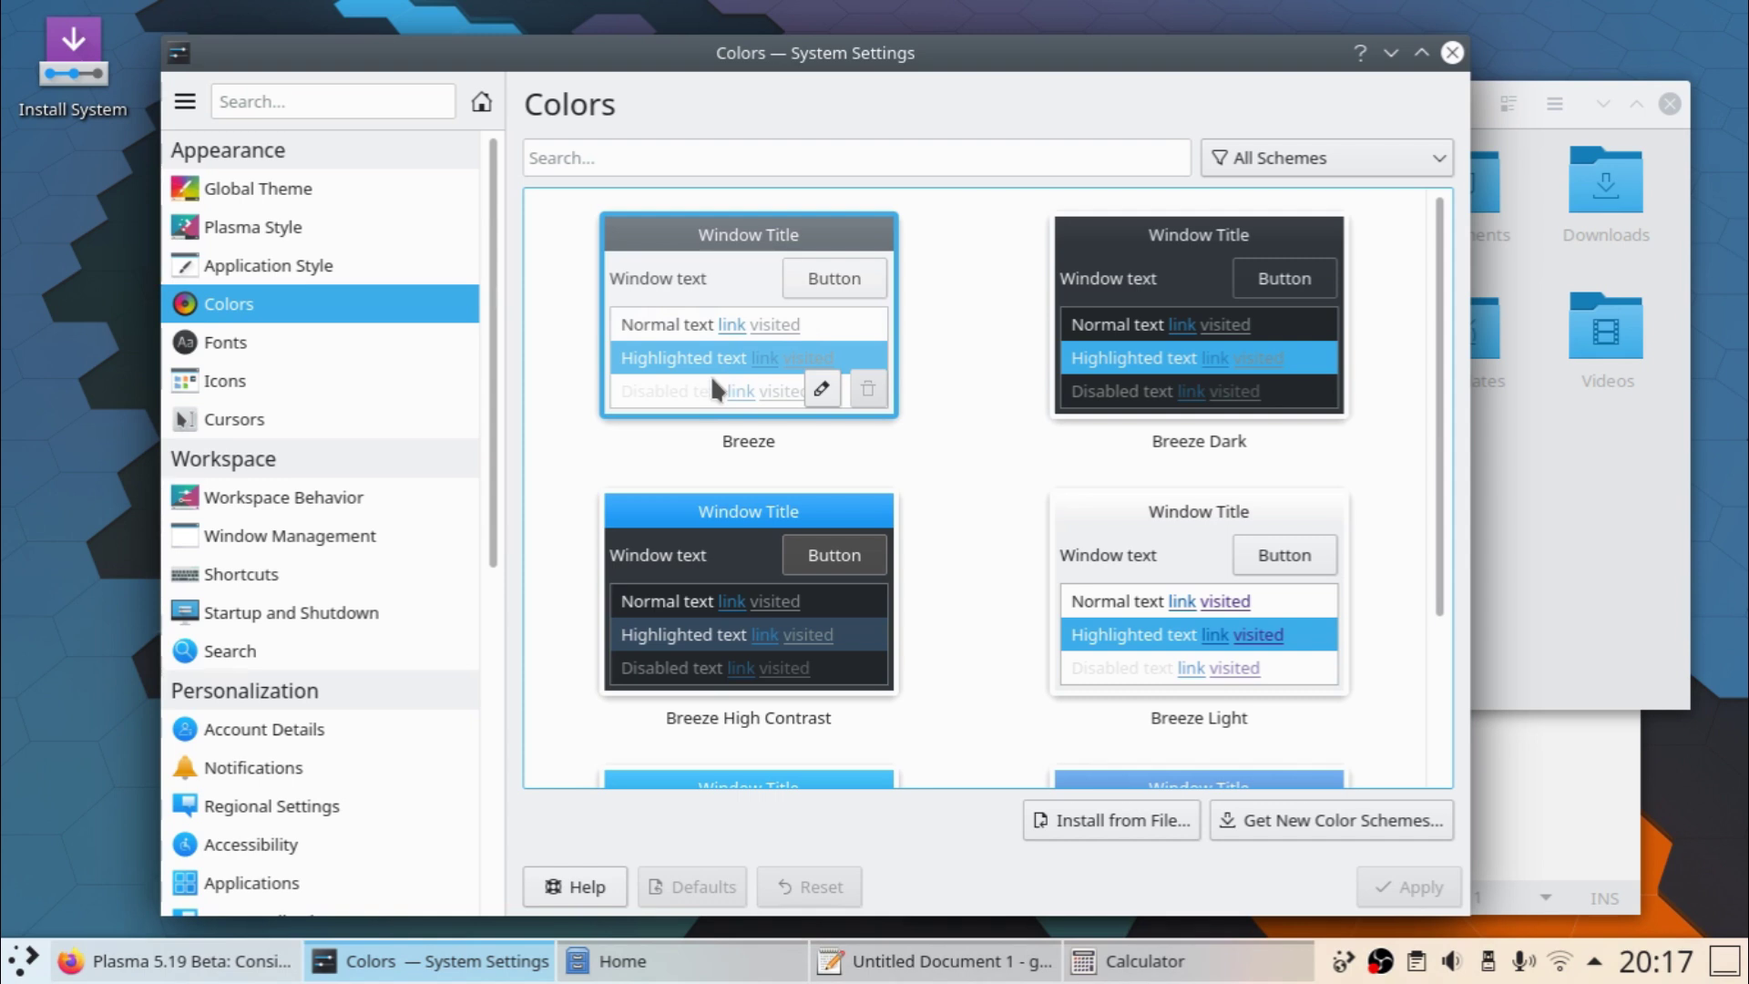
Bring the Files window in front of System Settings, and close Files, the text editor, System Settings and the Calculator
{"action": "left_click", "coordinate": [1632, 452]}
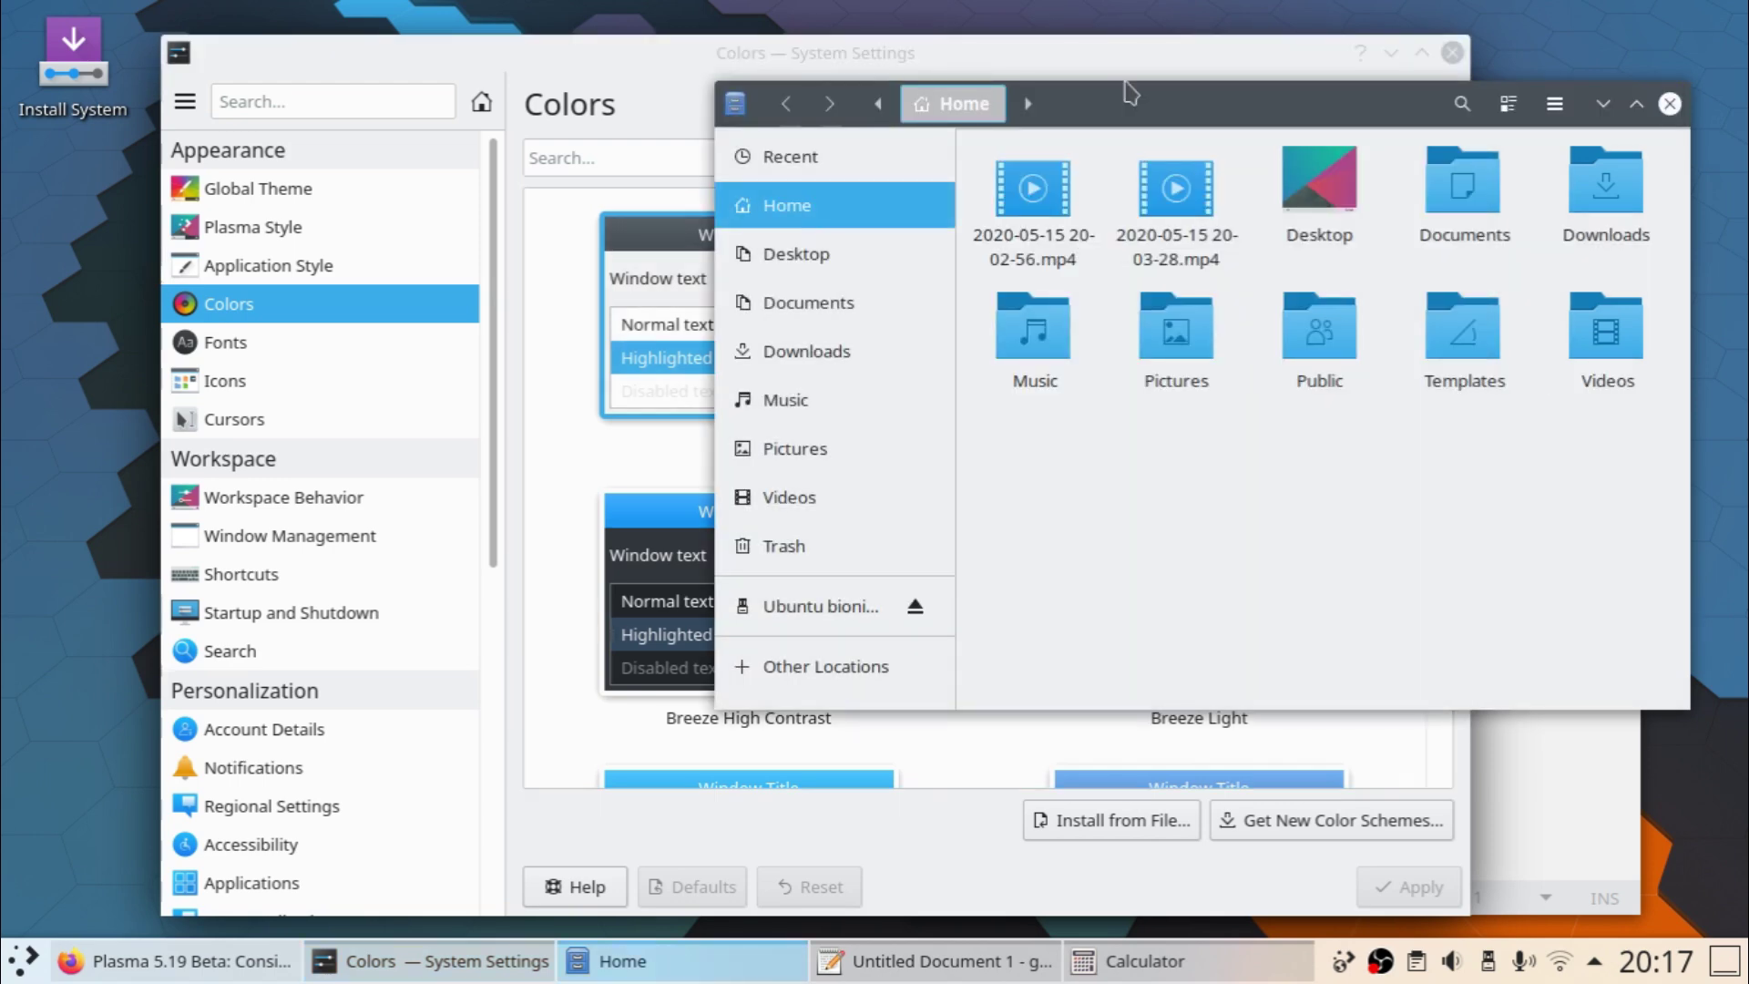
{"action": "left_click_drag", "start_coordinate": [1130, 106], "coordinate": [882, 168]}
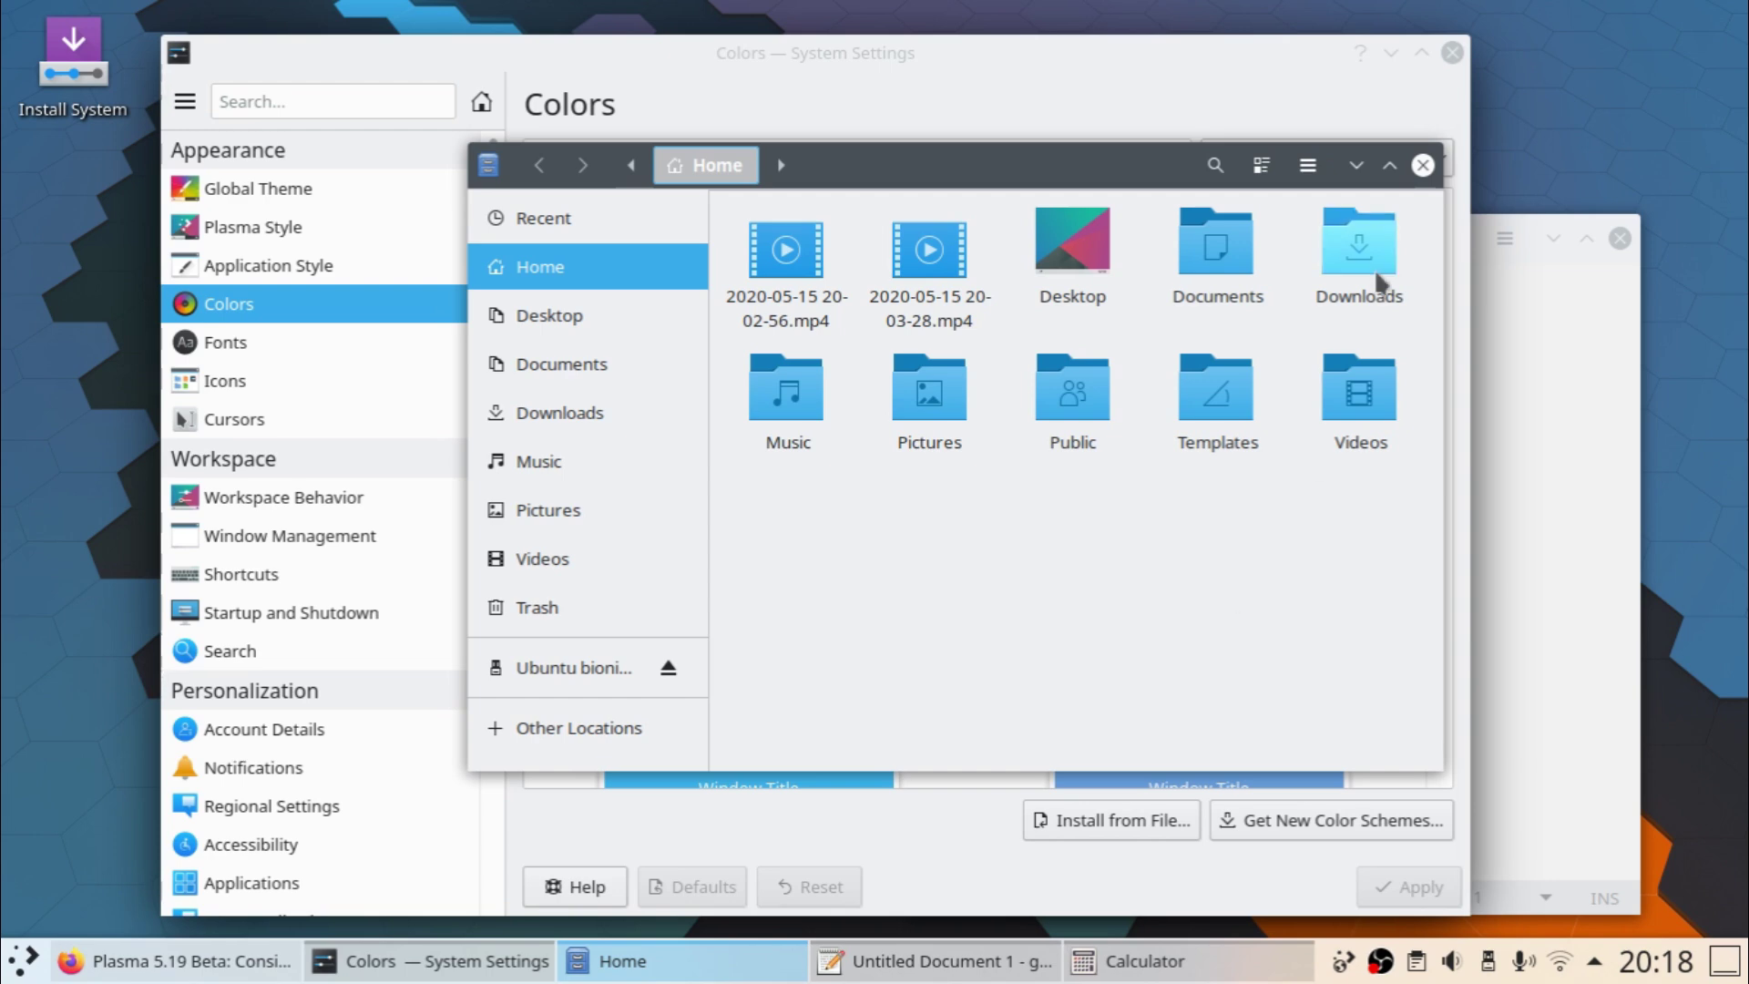
{"action": "left_click", "coordinate": [1422, 164]}
{"action": "left_click", "coordinate": [1620, 239]}
{"action": "left_click_drag", "start_coordinate": [1620, 239], "coordinate": [1518, 137]}
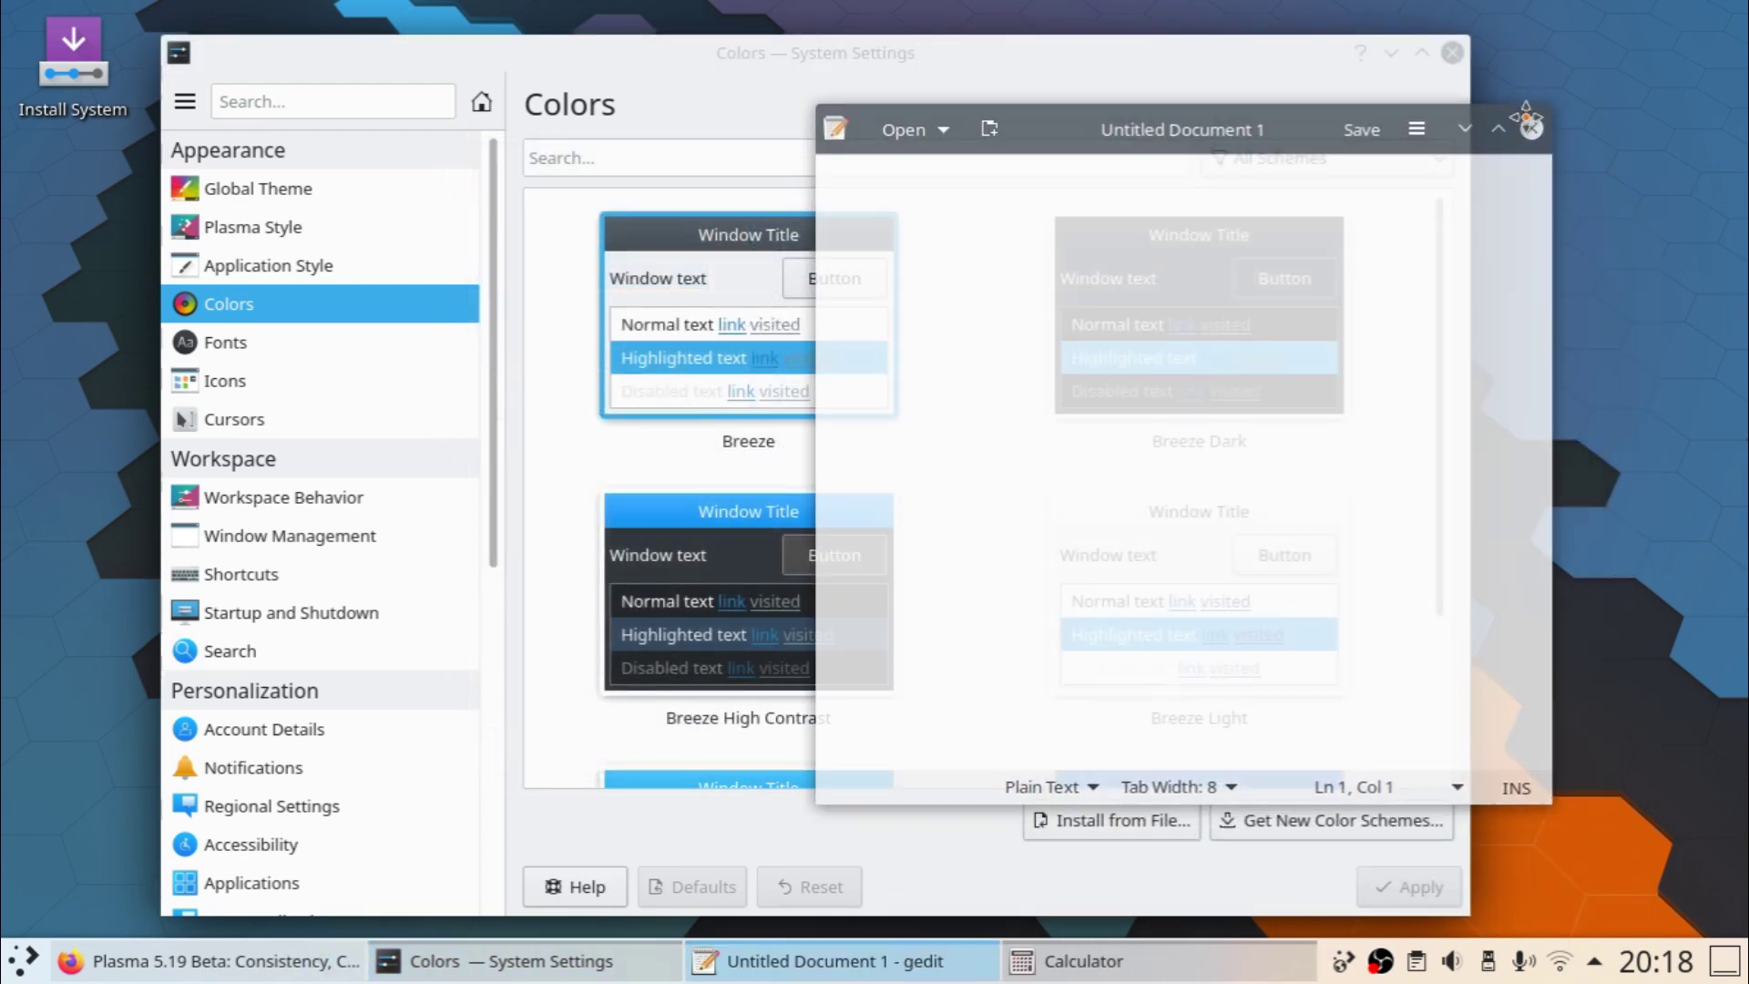
{"action": "left_click", "coordinate": [1518, 137]}
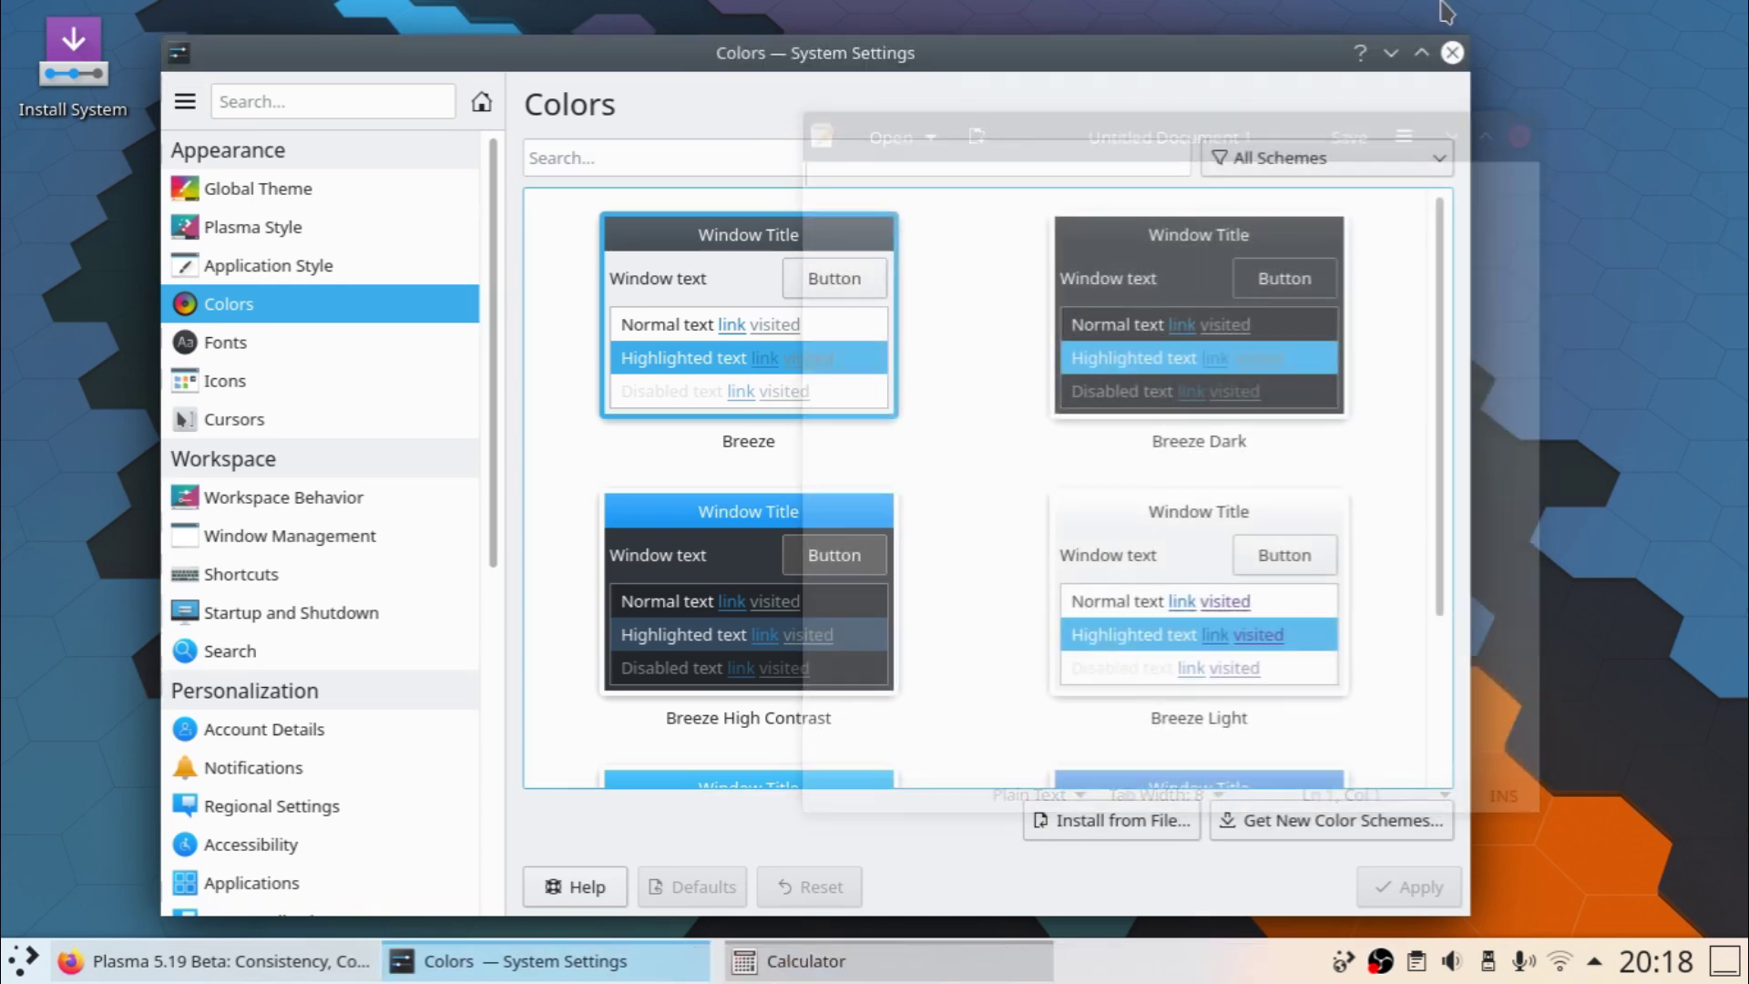
{"action": "left_click", "coordinate": [1452, 53]}
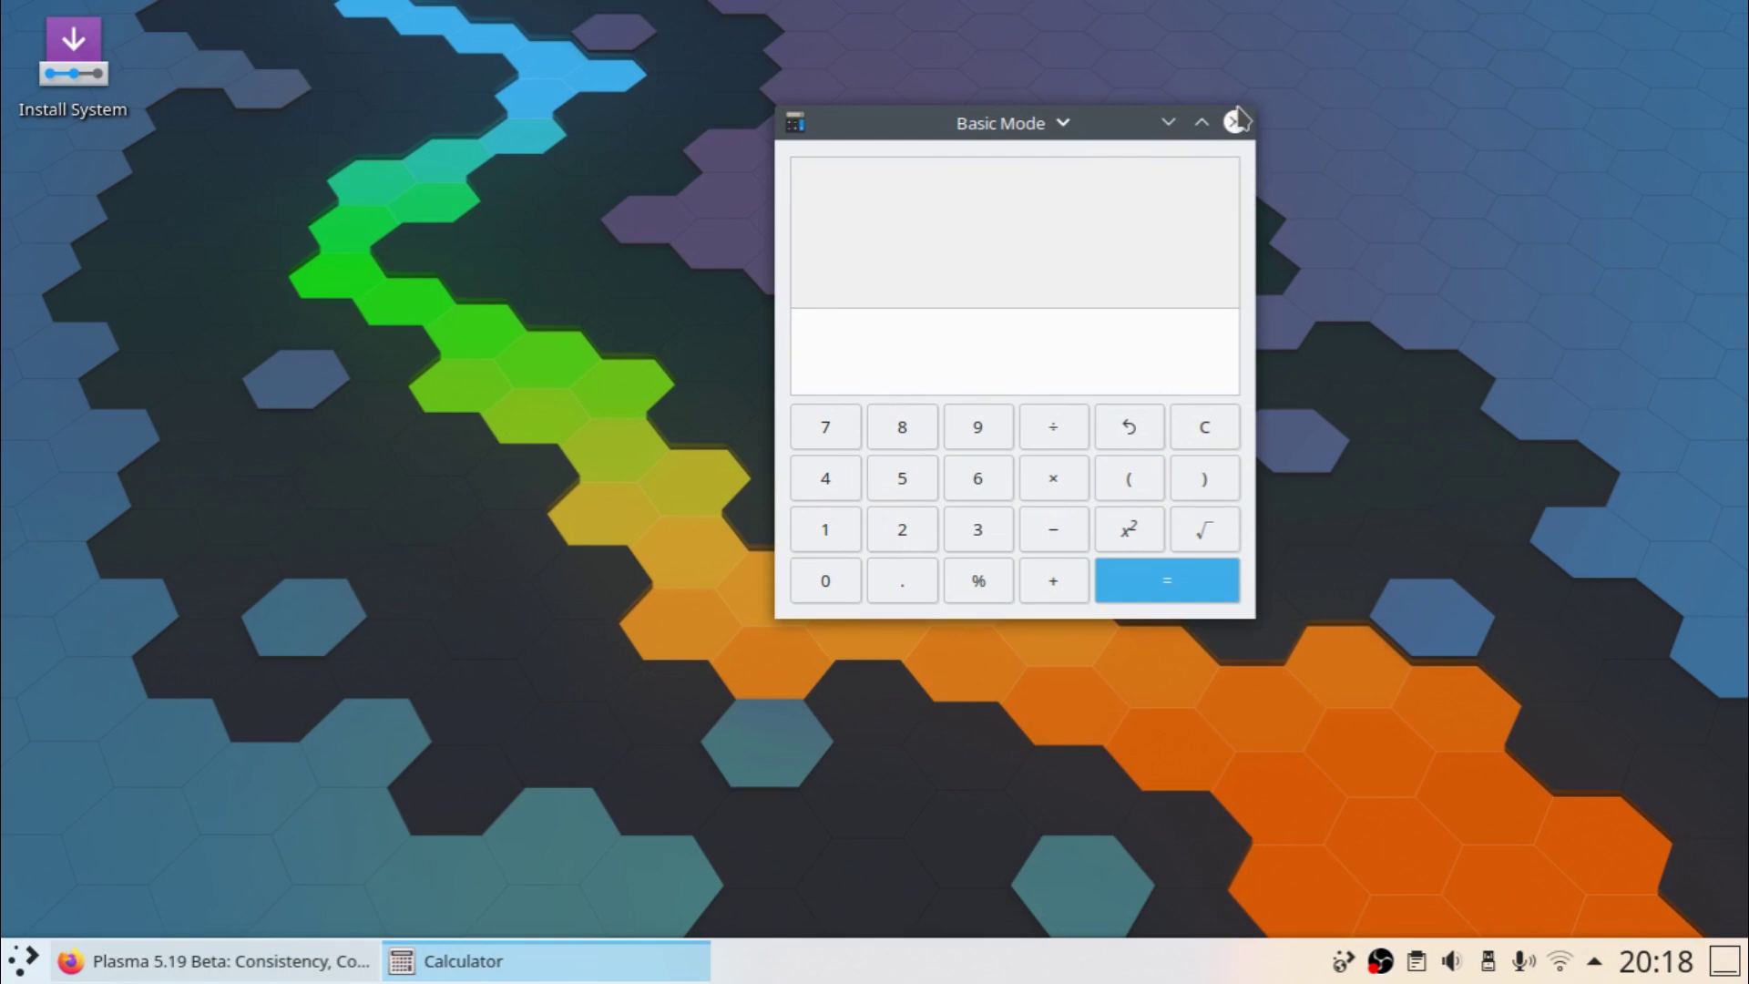
{"action": "left_click", "coordinate": [1236, 121]}
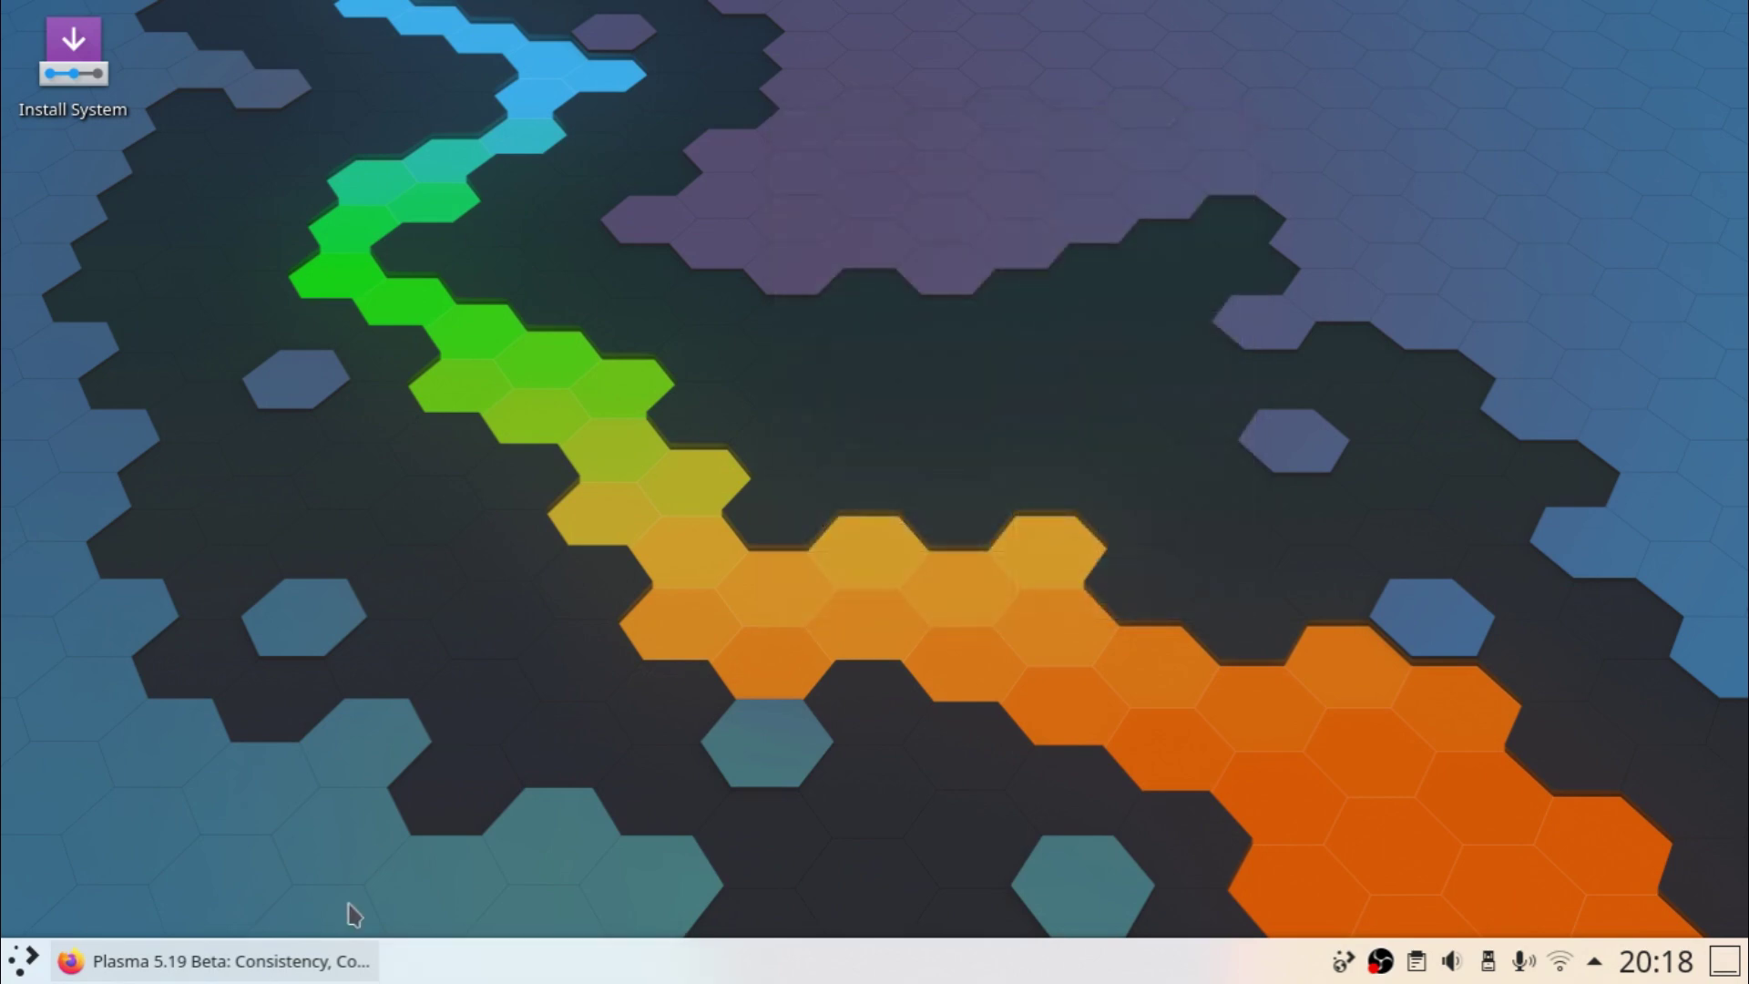
Switch to Firefox, find the new user avatars section of the Plasma 5.19 Beta announcement and minimize the browser
{"action": "left_click", "coordinate": [325, 963]}
{"action": "scroll", "coordinate": [469, 697], "scroll_direction": "down", "scroll_amount": 10}
{"action": "scroll", "coordinate": [470, 701], "scroll_direction": "up", "scroll_amount": 15}
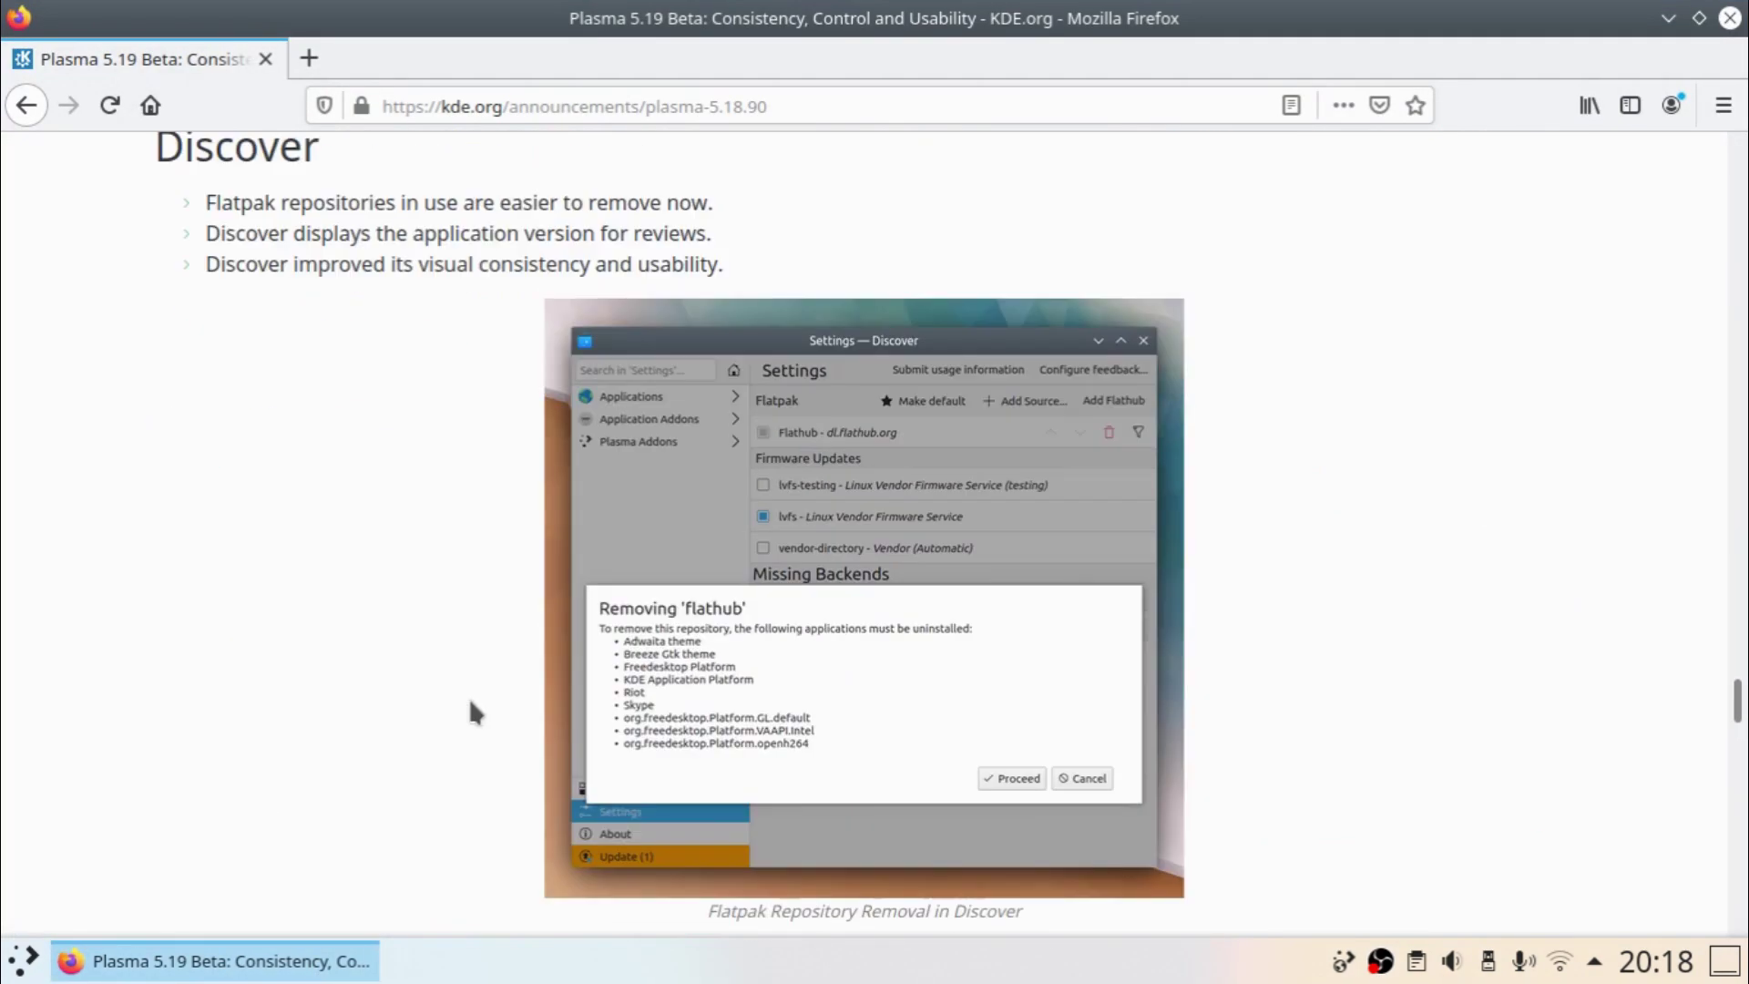
{"action": "scroll", "coordinate": [470, 701], "scroll_direction": "up", "scroll_amount": 15}
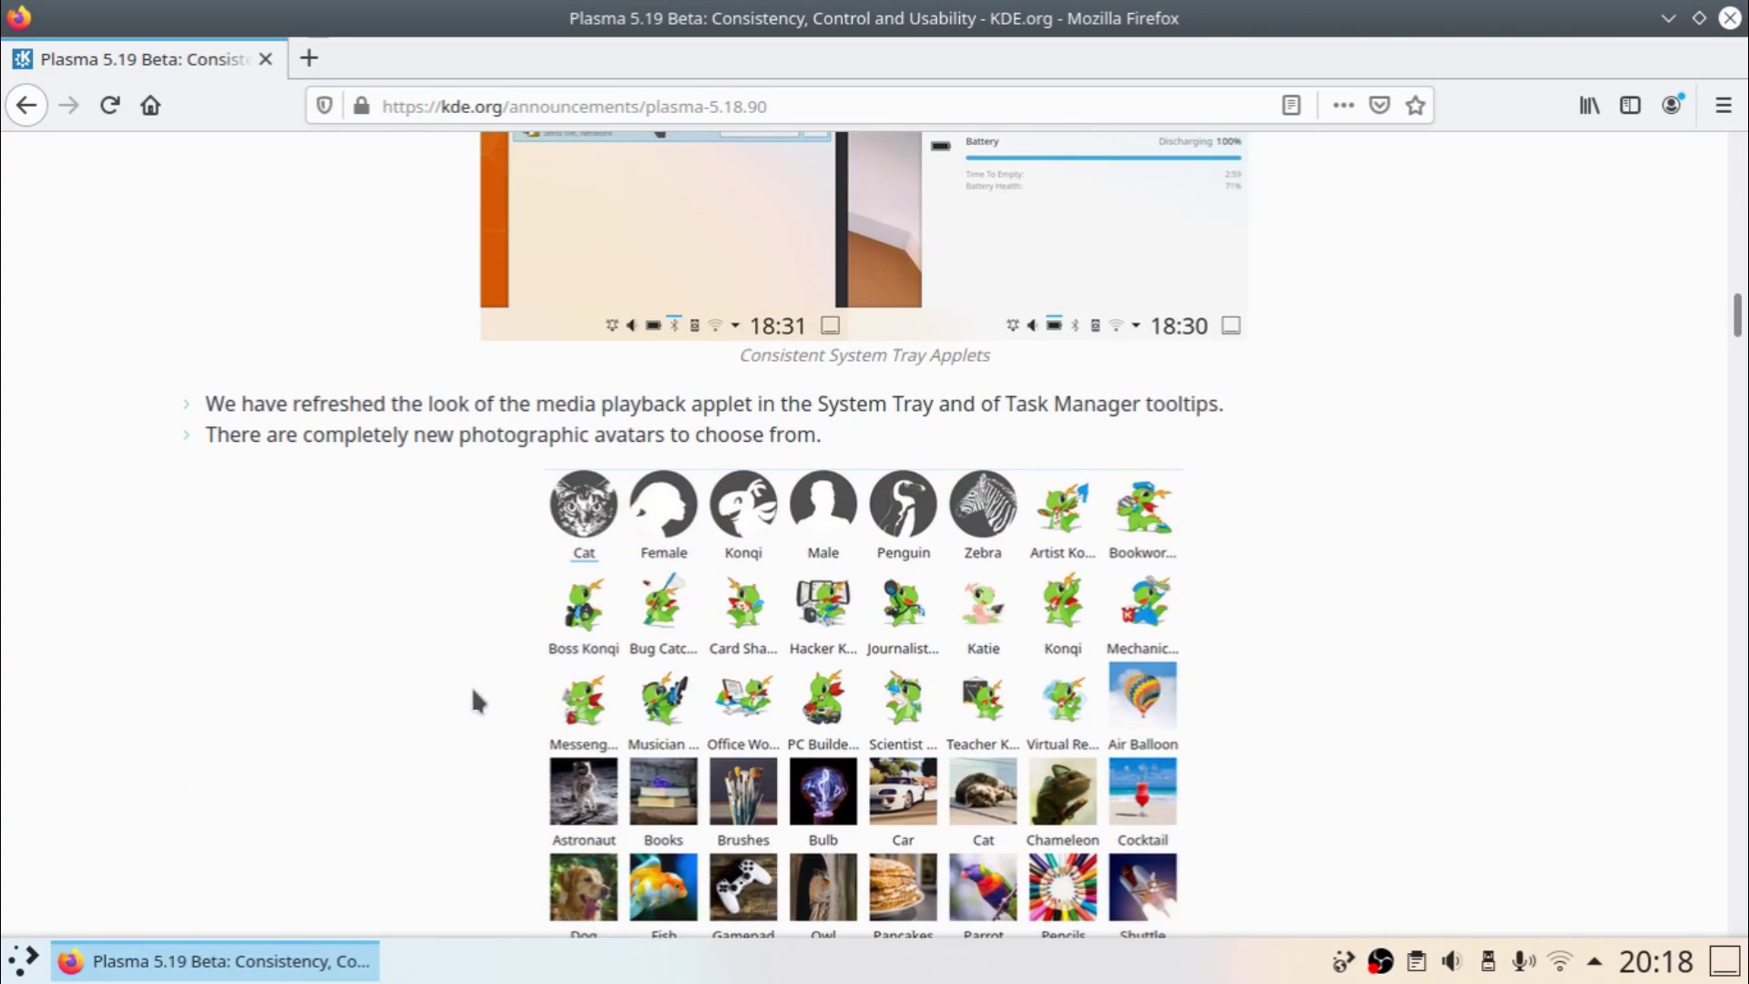
{"action": "scroll", "coordinate": [337, 713], "scroll_direction": "up", "scroll_amount": 6}
{"action": "scroll", "coordinate": [337, 713], "scroll_direction": "down", "scroll_amount": 10}
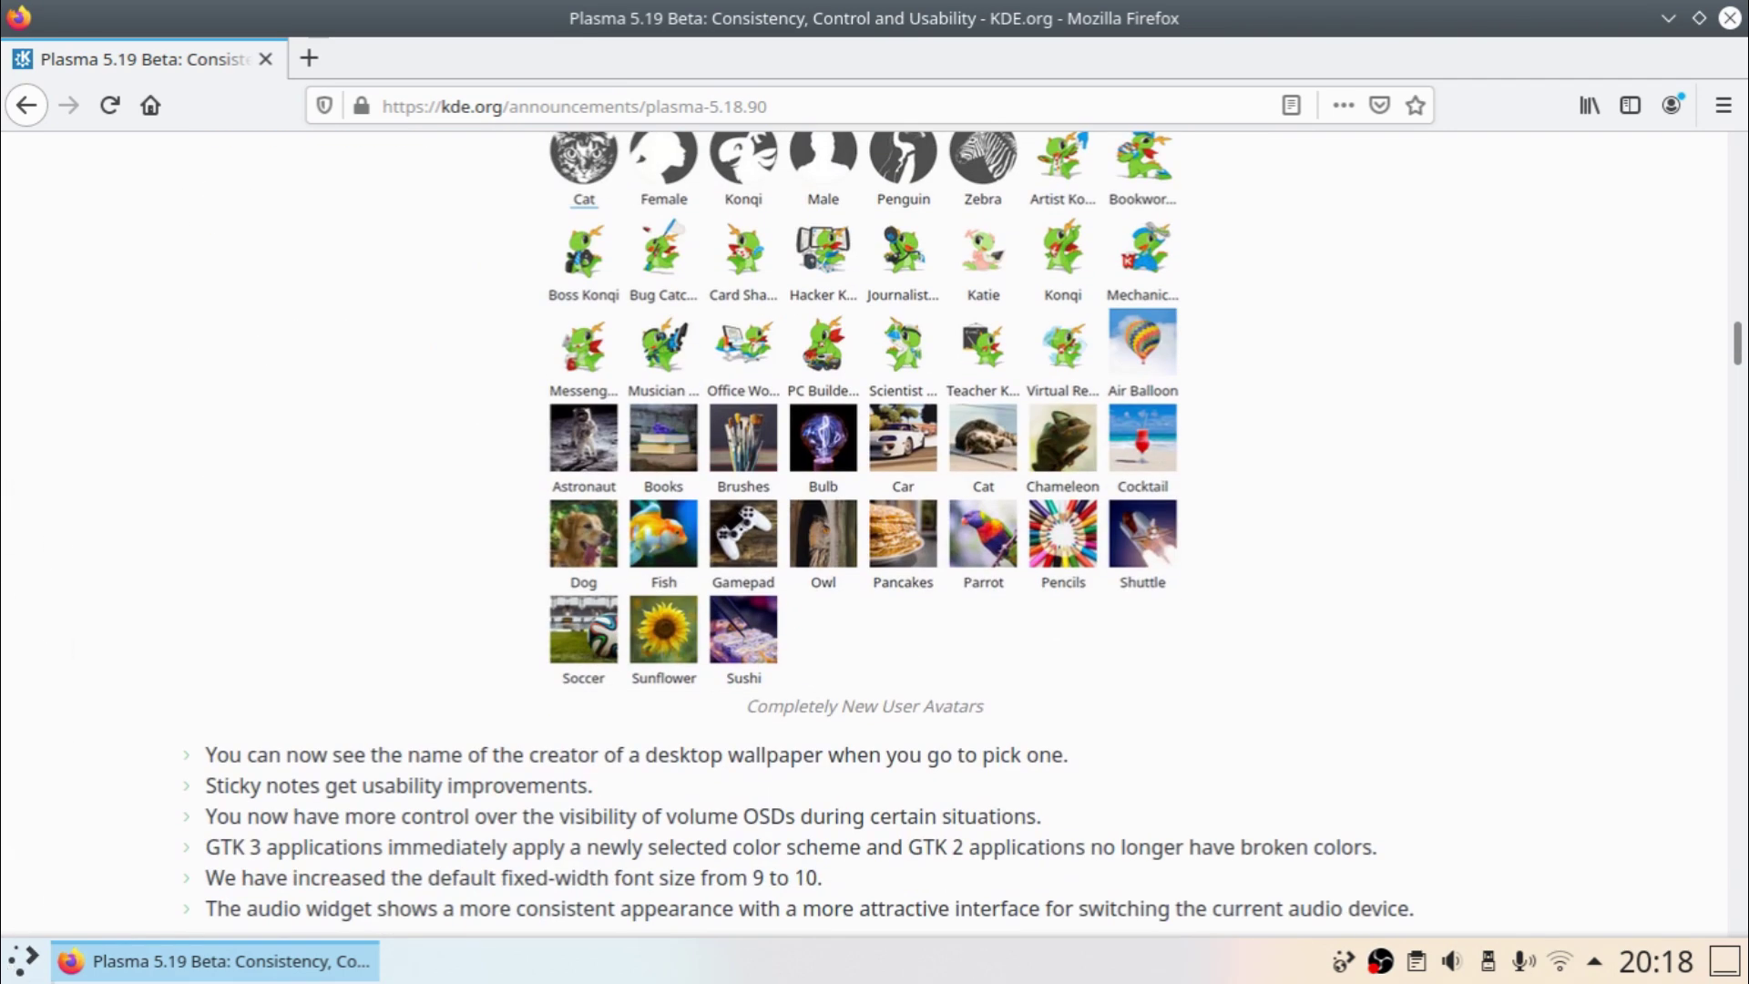
{"action": "left_click", "coordinate": [62, 966]}
Launch System Settings and open the User Manager page under Account Details
{"action": "left_click", "coordinate": [20, 961]}
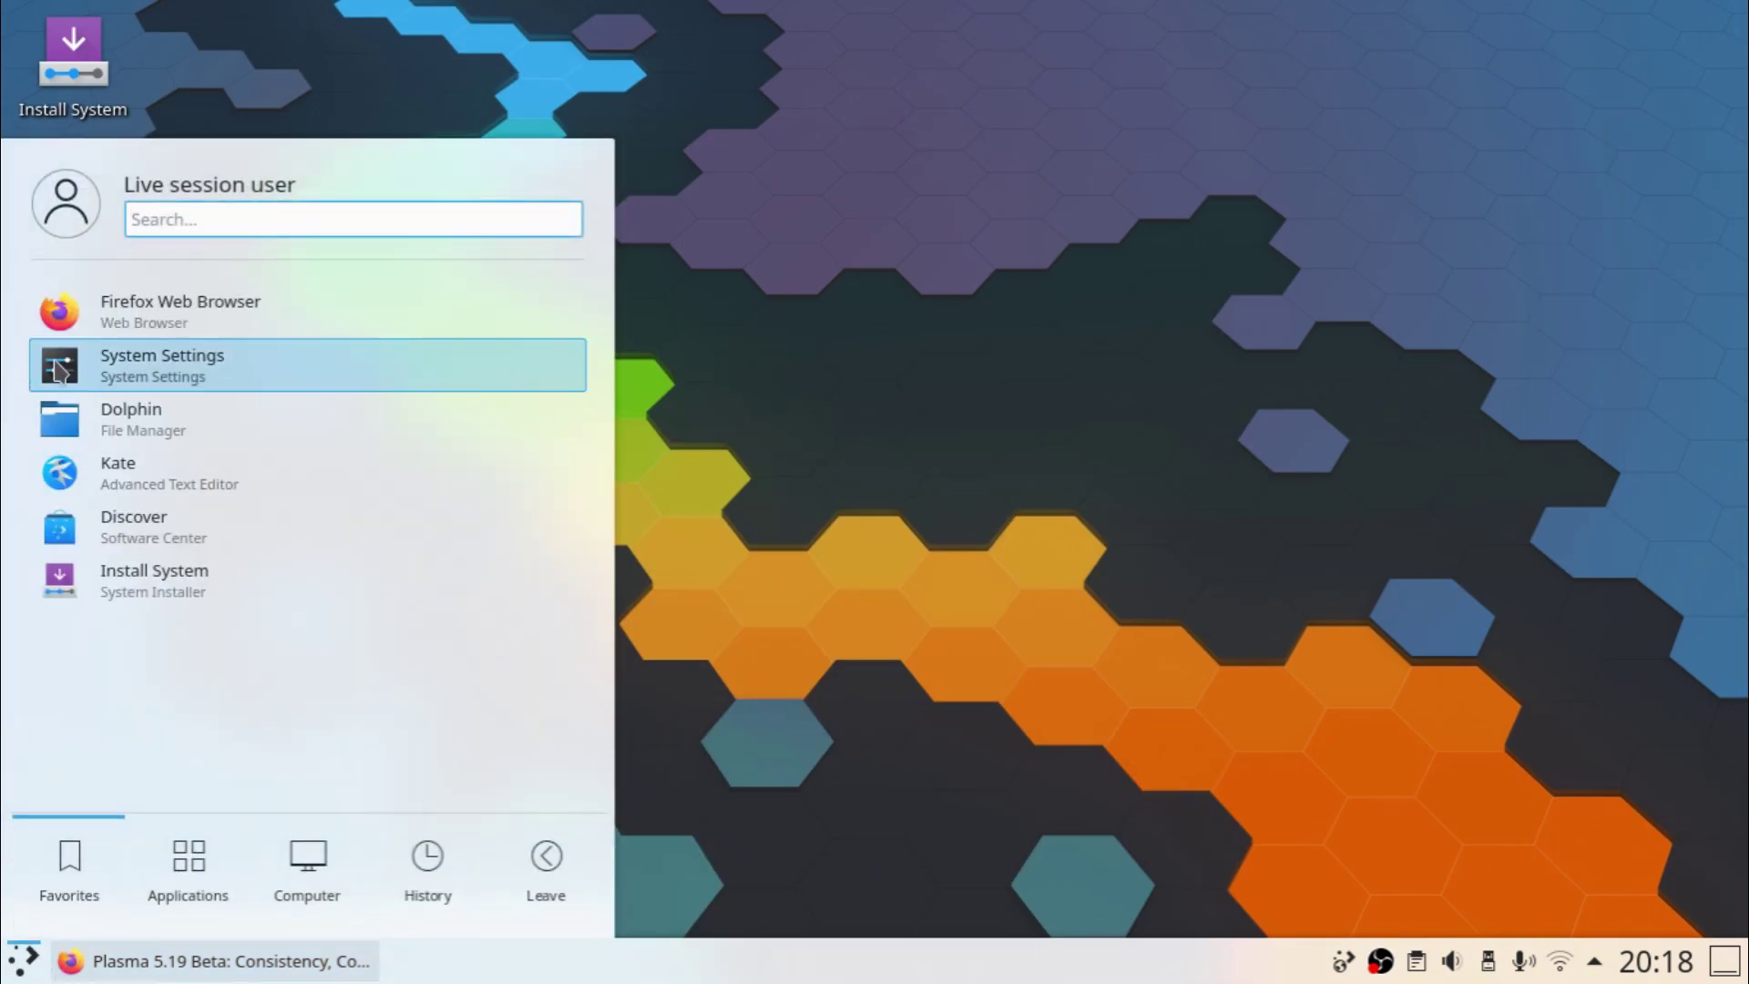
{"action": "left_click", "coordinate": [26, 368]}
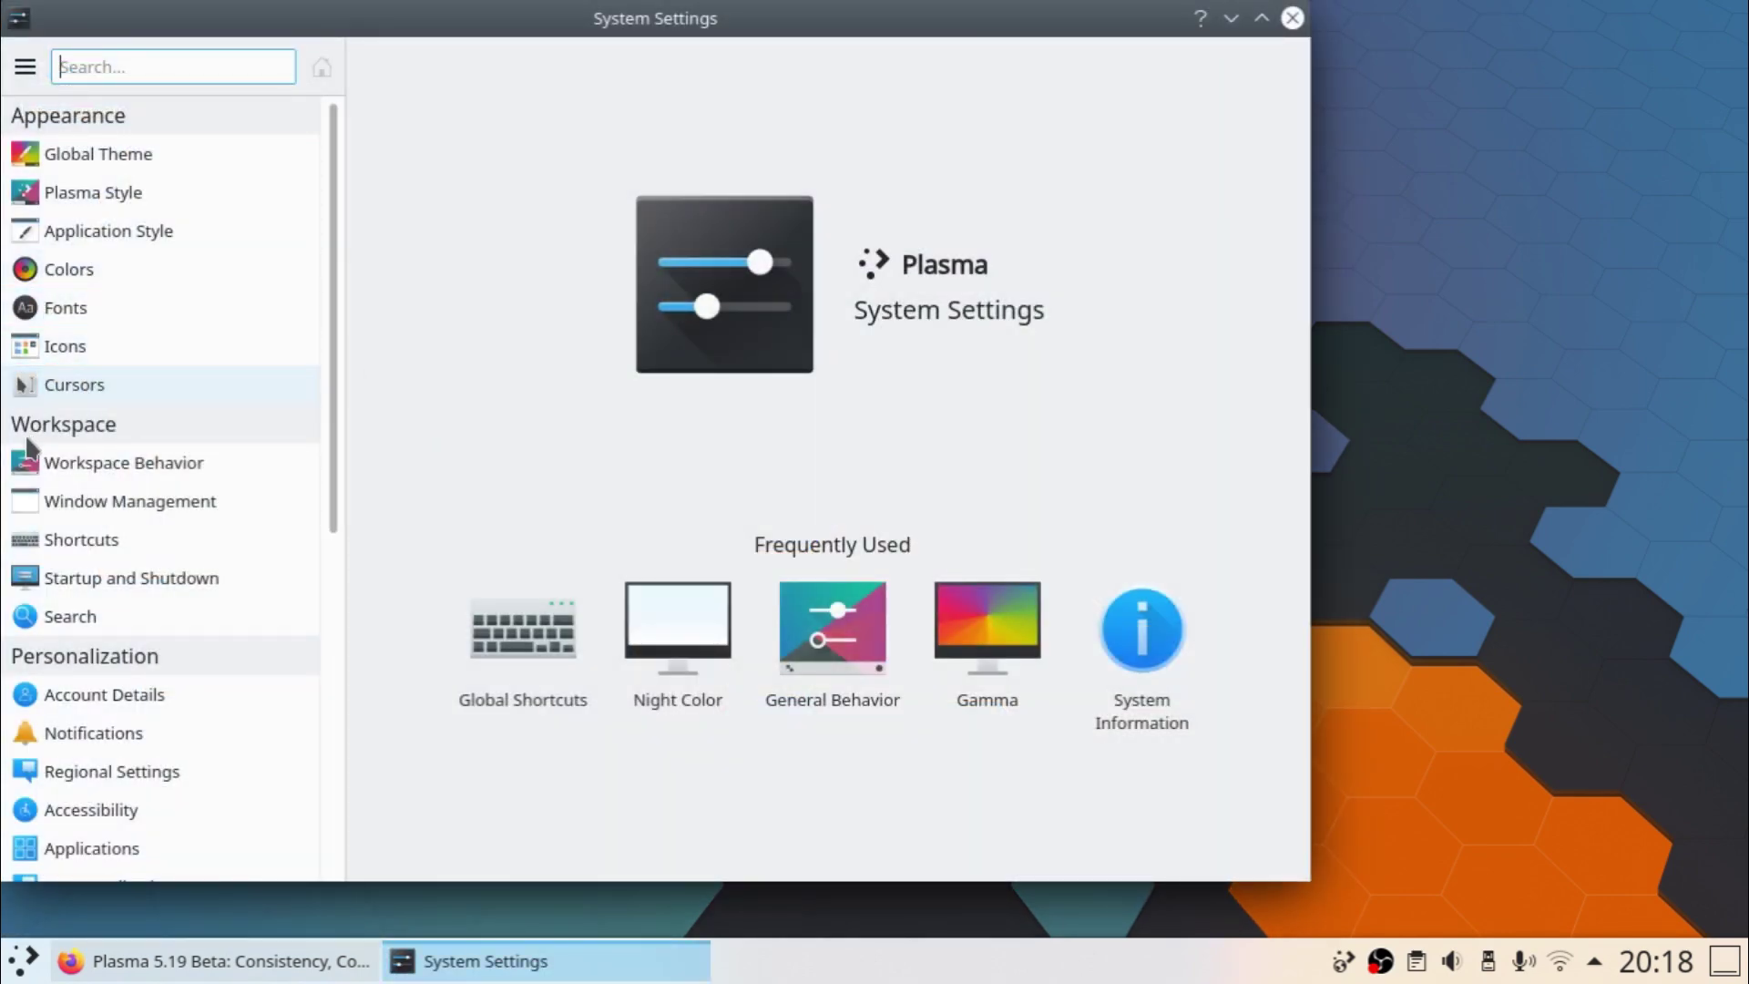
{"action": "left_click", "coordinate": [182, 695]}
{"action": "left_click", "coordinate": [105, 164]}
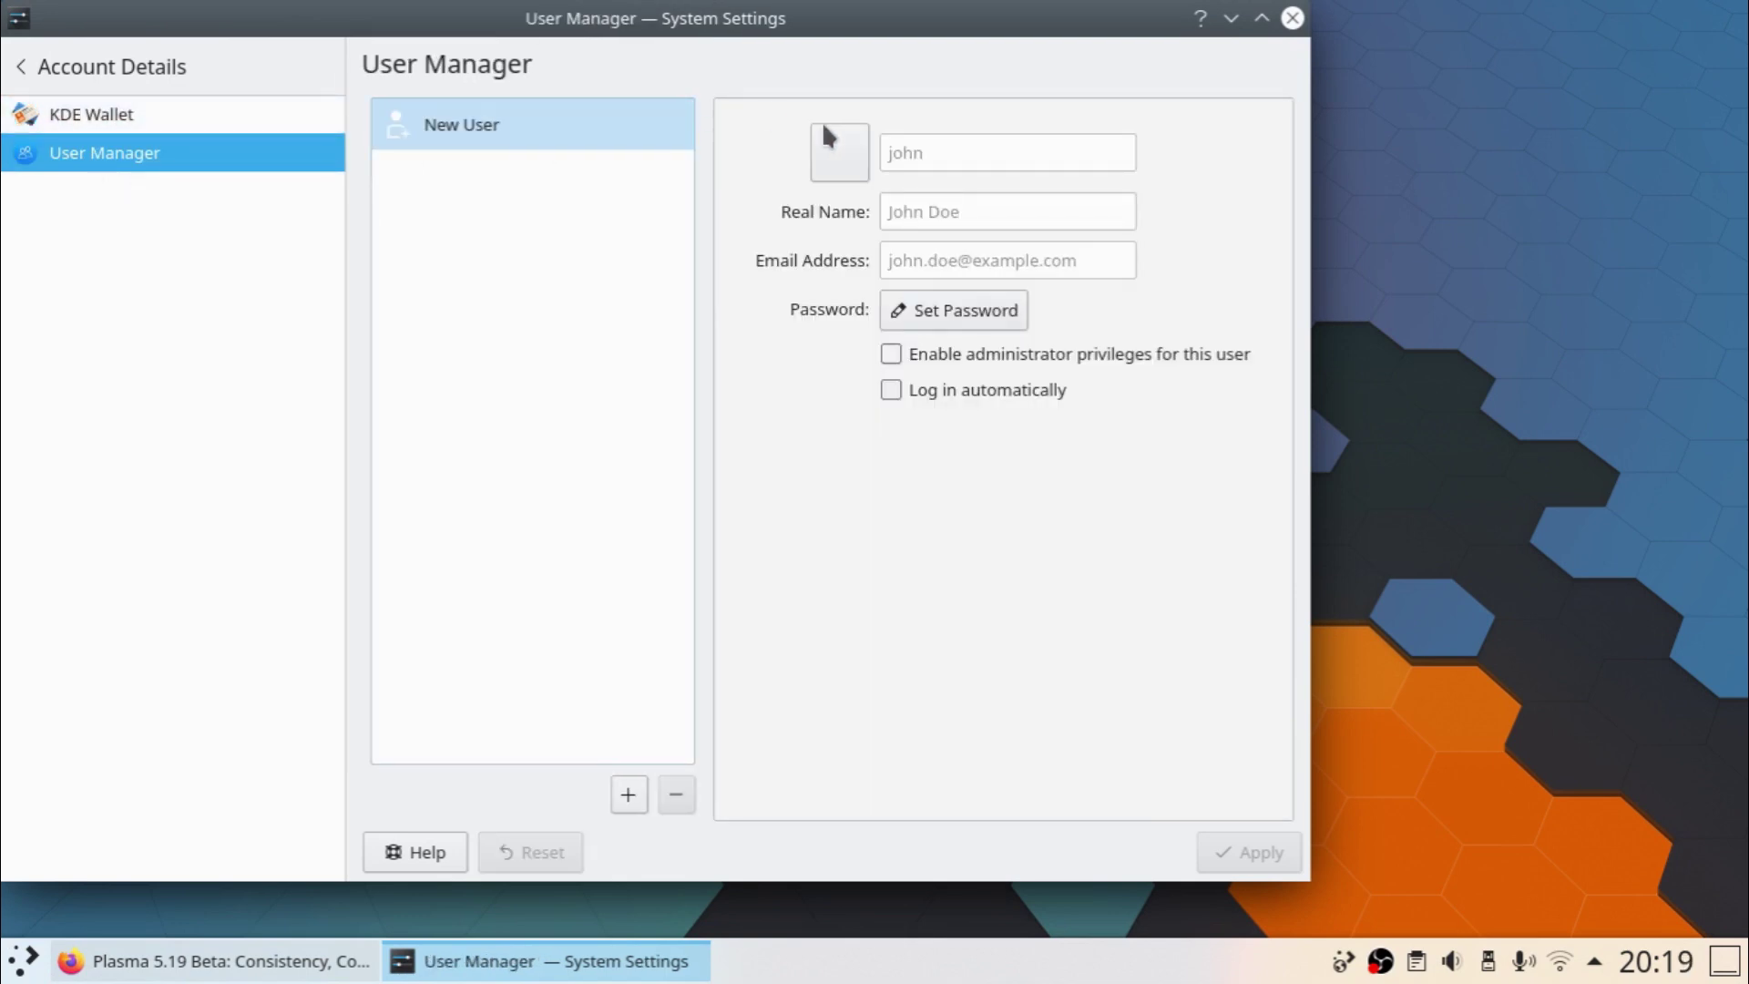
Browse the avatar gallery for the new user, choose the Fish picture and apply it
{"action": "left_click", "coordinate": [843, 168]}
{"action": "left_click", "coordinate": [855, 198]}
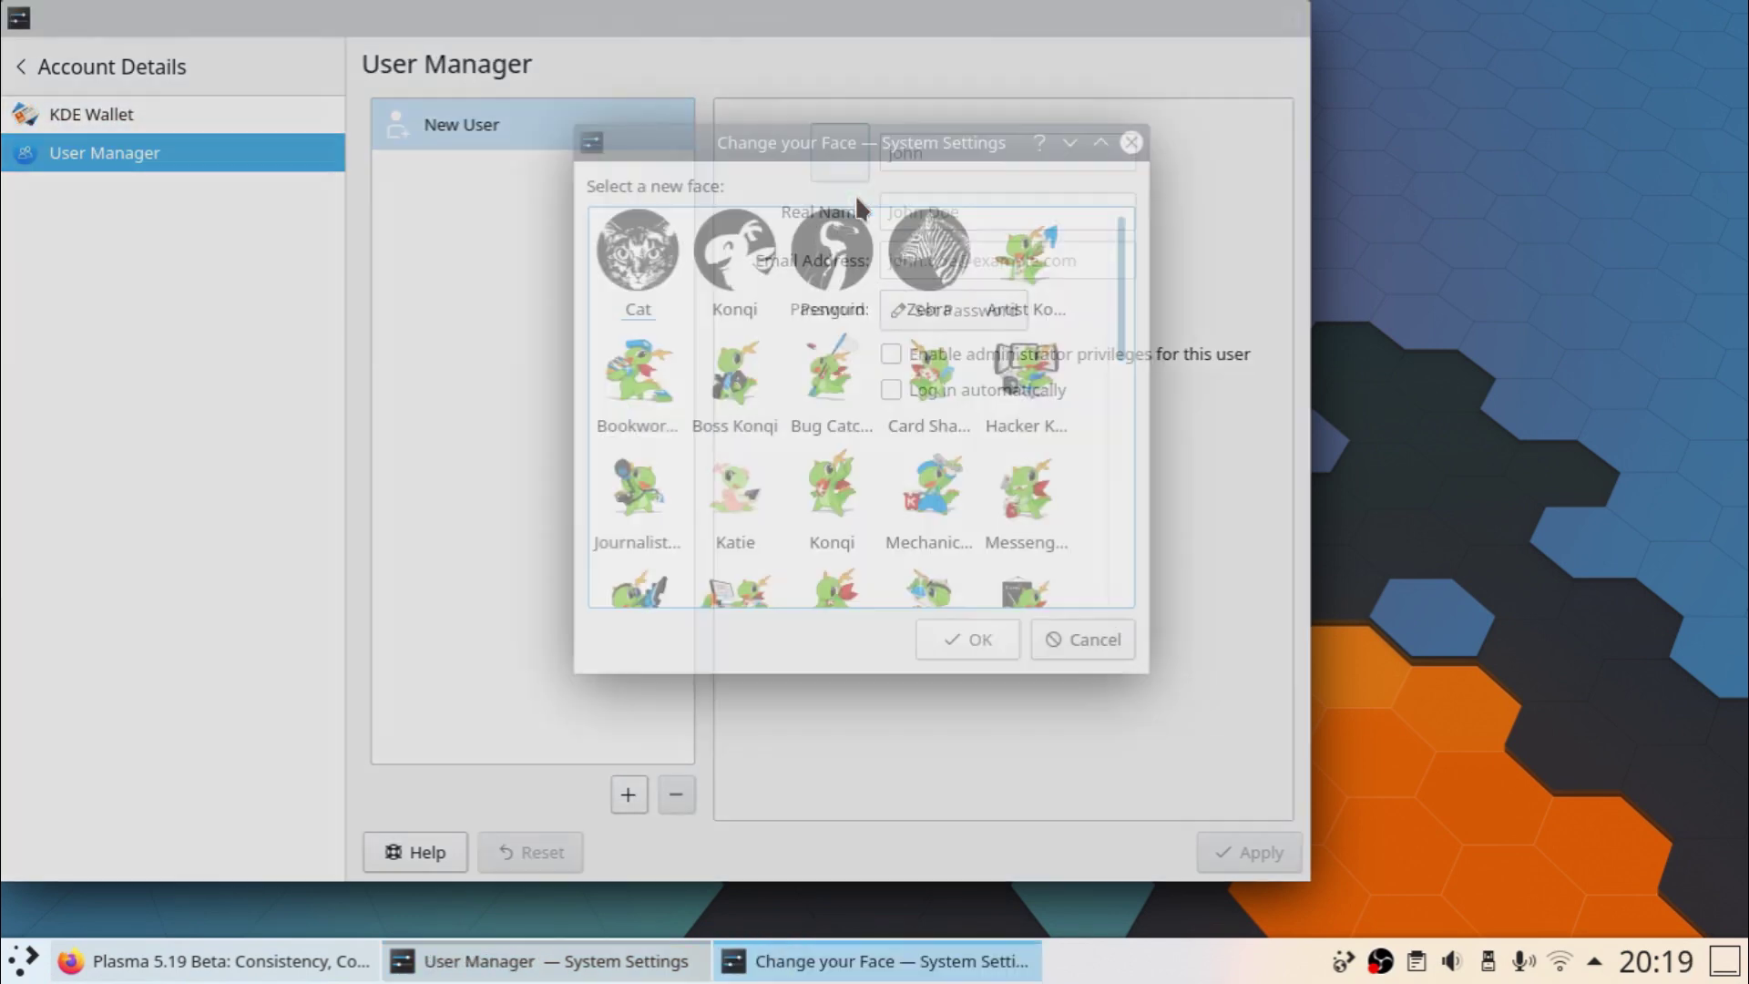
{"action": "scroll", "coordinate": [711, 347], "scroll_direction": "down", "scroll_amount": 5}
{"action": "scroll", "coordinate": [710, 347], "scroll_direction": "up", "scroll_amount": 3}
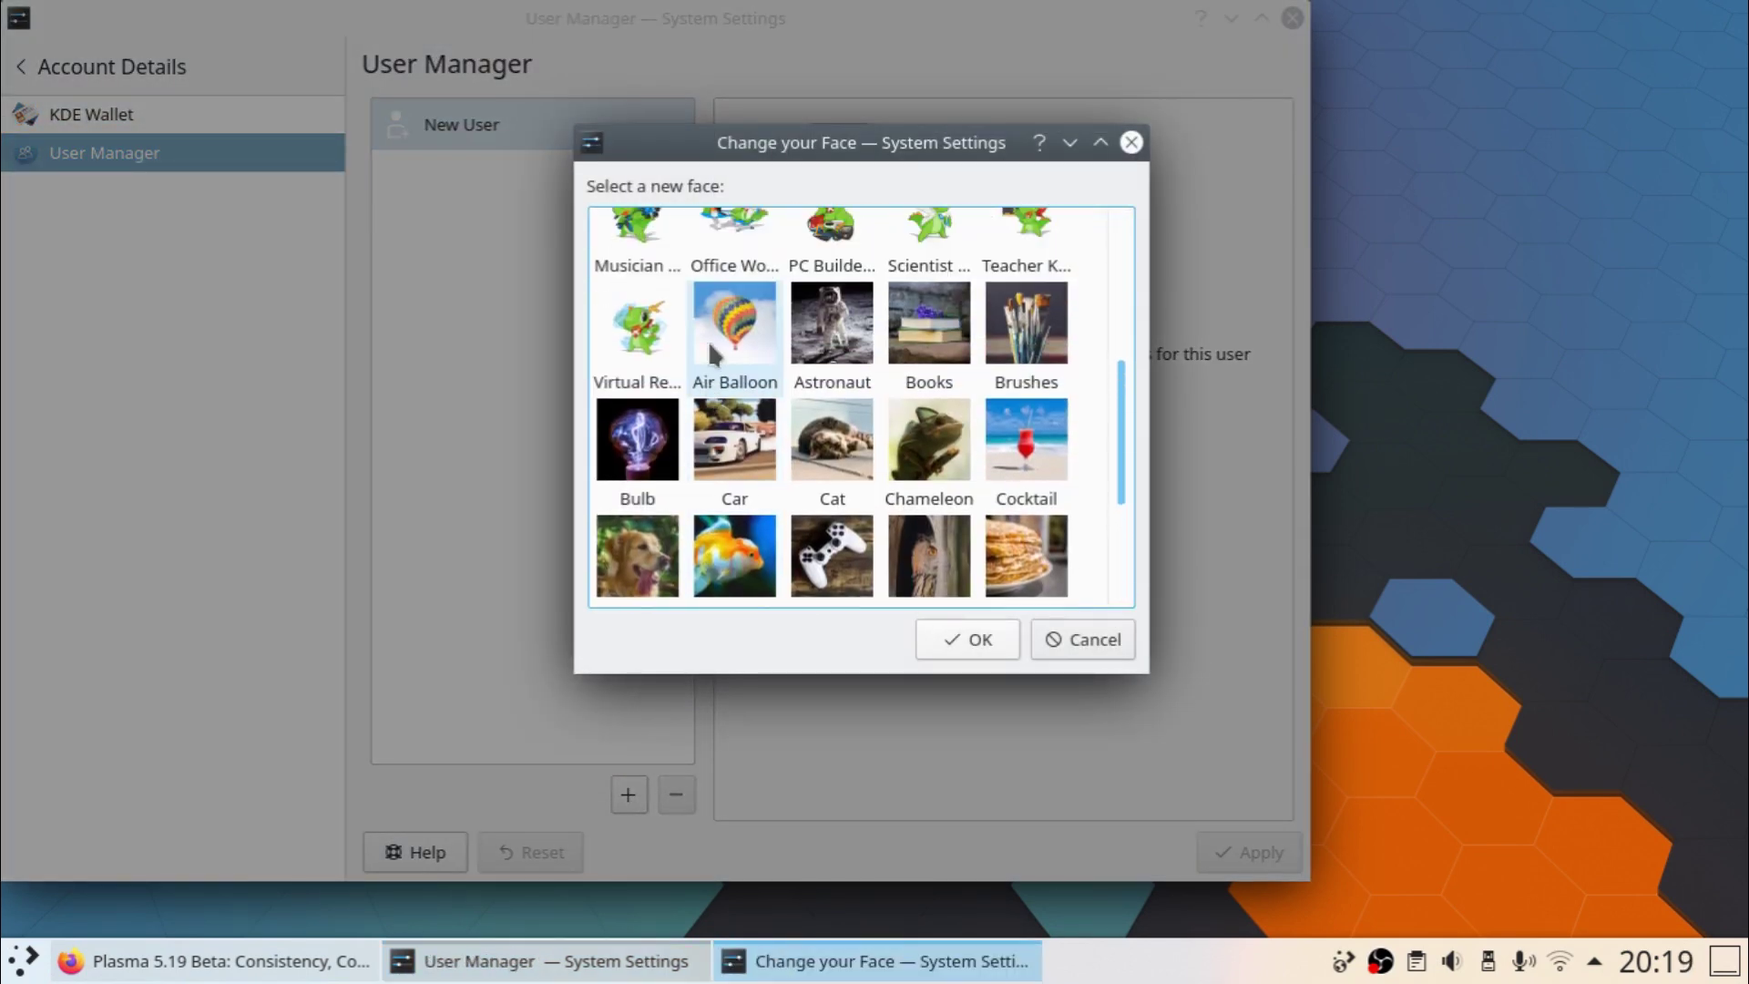
{"action": "left_click_drag", "start_coordinate": [1118, 425], "coordinate": [1112, 500]}
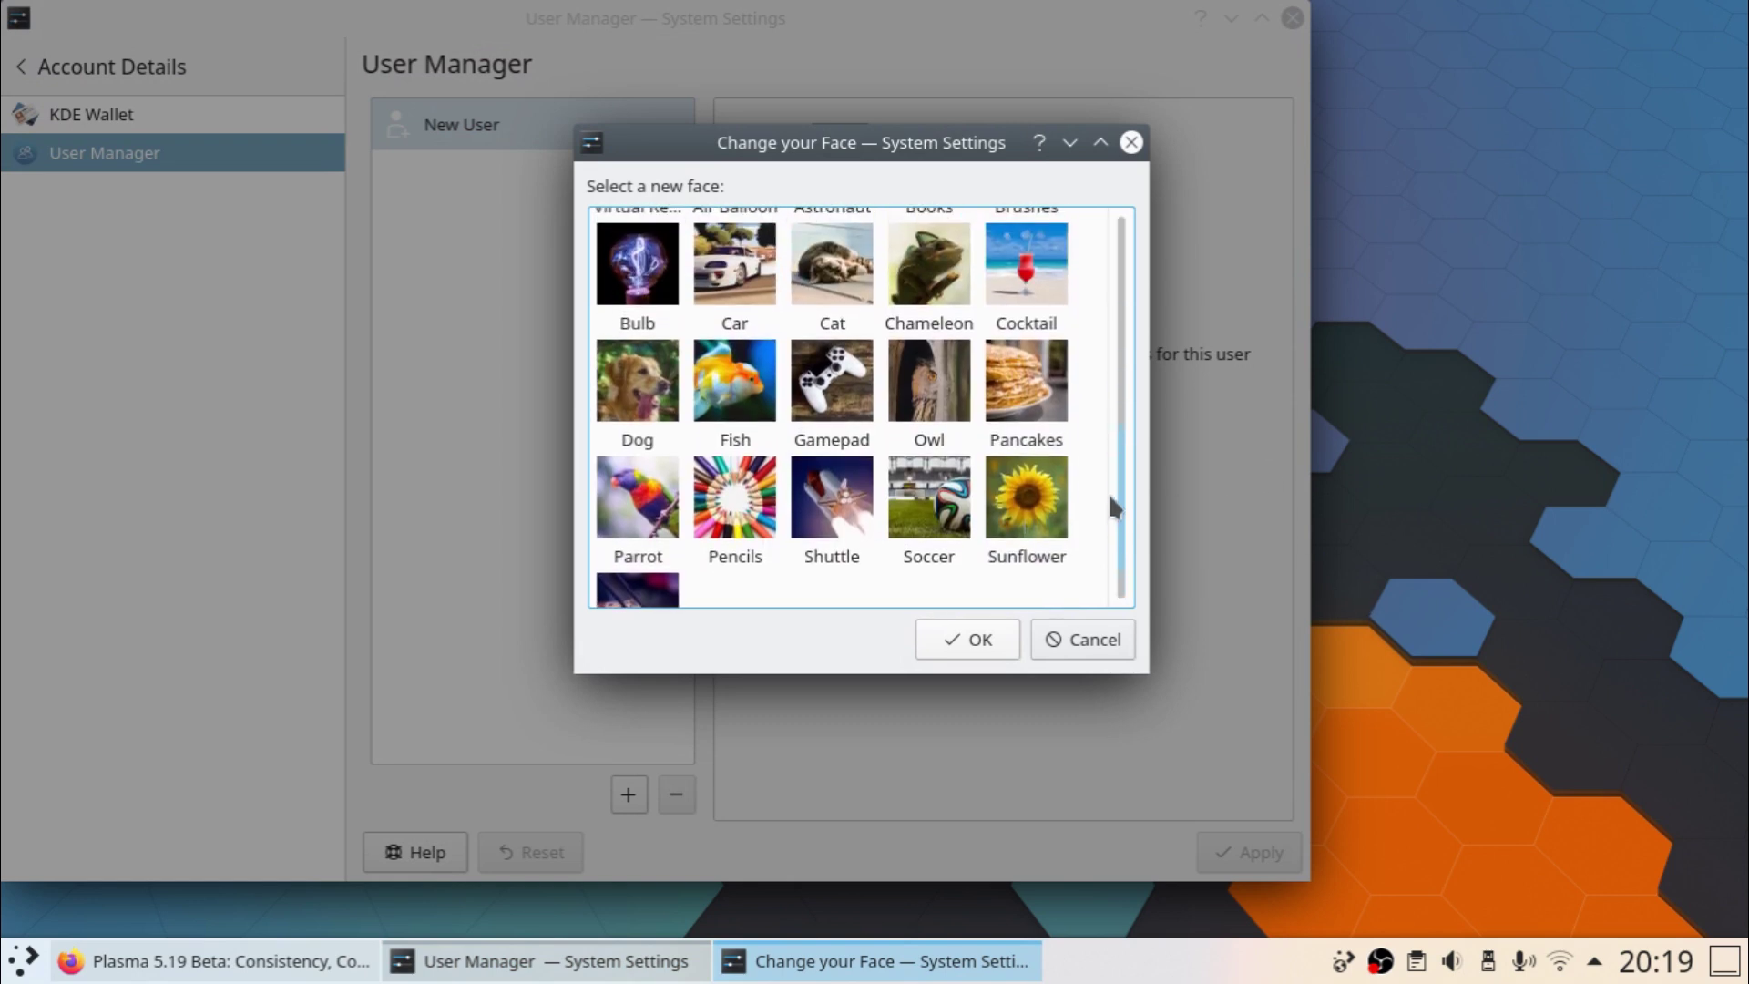
{"action": "left_click", "coordinate": [758, 392]}
{"action": "left_click", "coordinate": [1002, 631]}
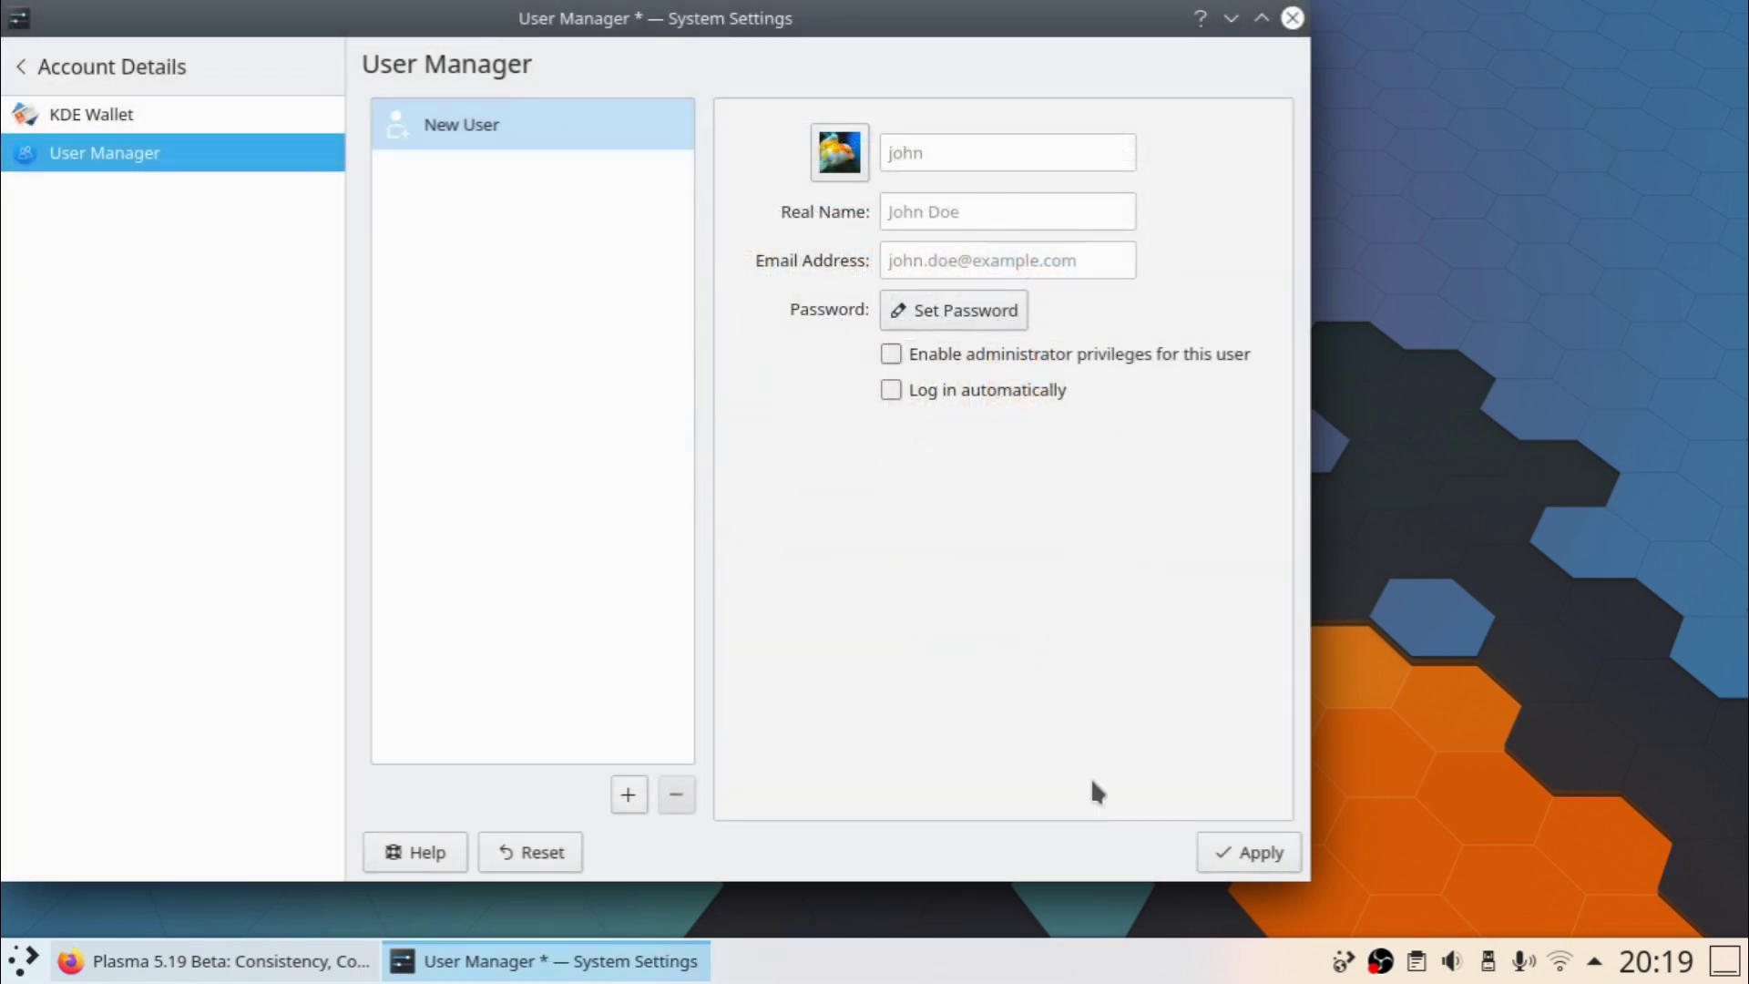
{"action": "left_click", "coordinate": [1242, 830]}
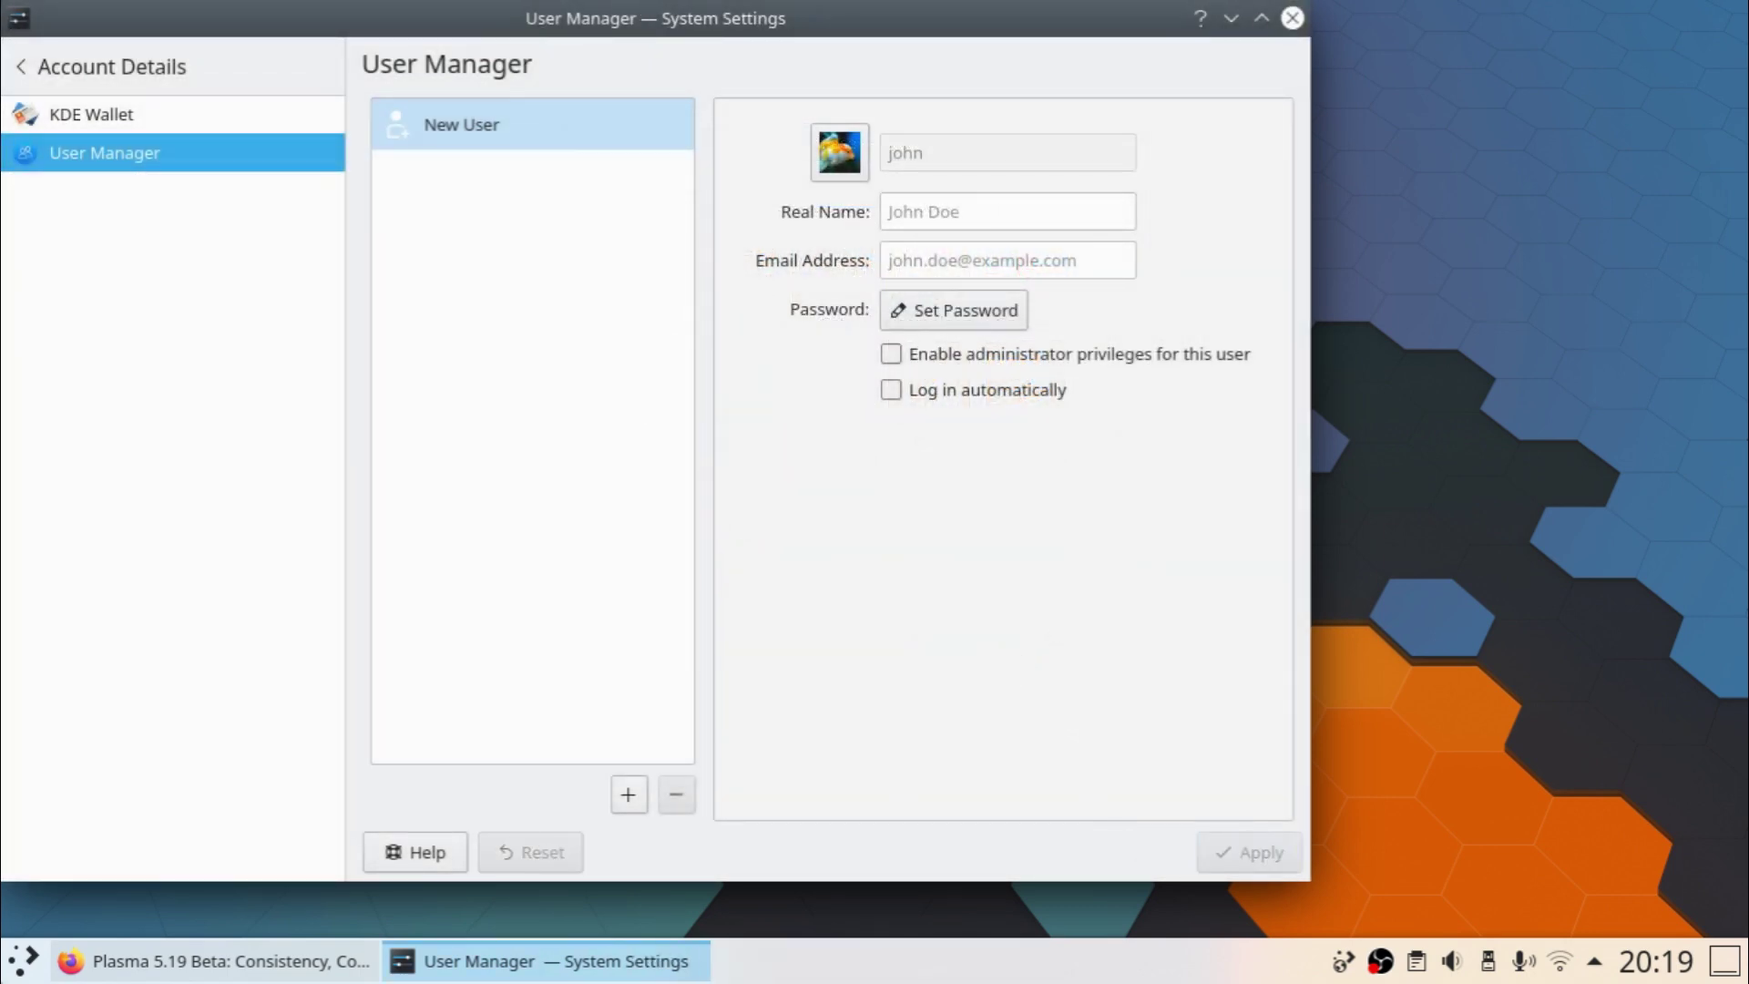
Check the user picture in the application launcher, open the user settings from it and dismiss the User Manager dialog
{"action": "left_click", "coordinate": [23, 960]}
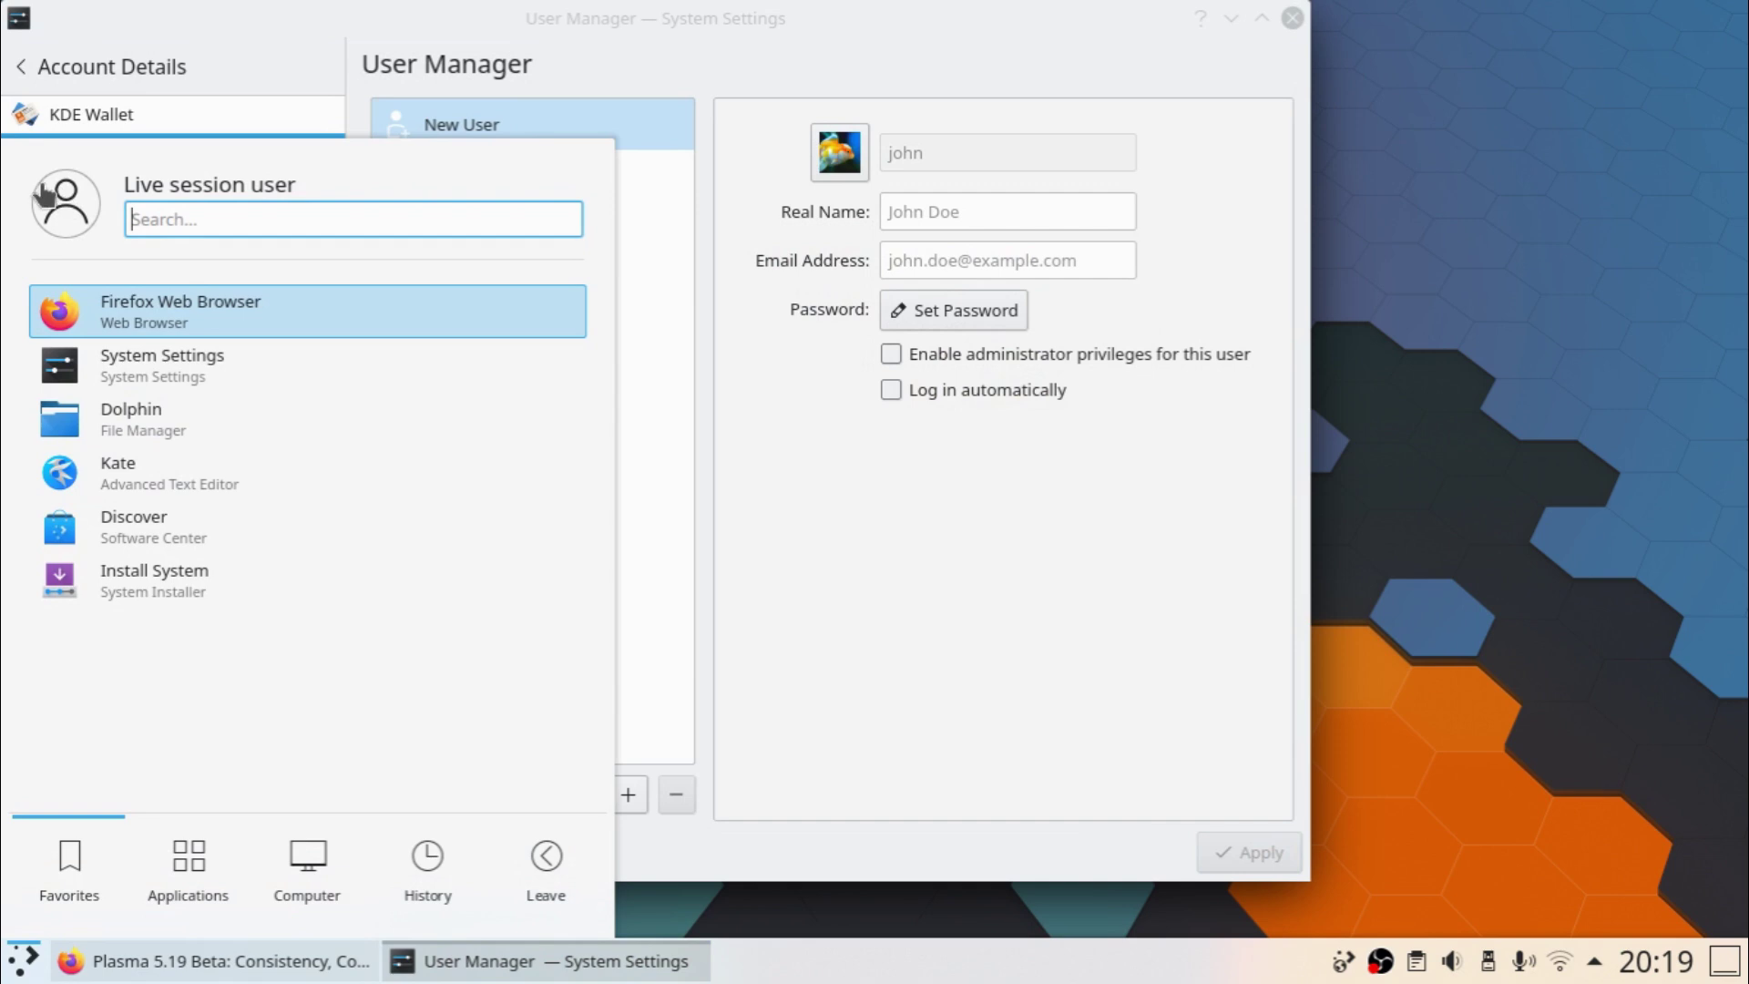
{"action": "left_click", "coordinate": [70, 215]}
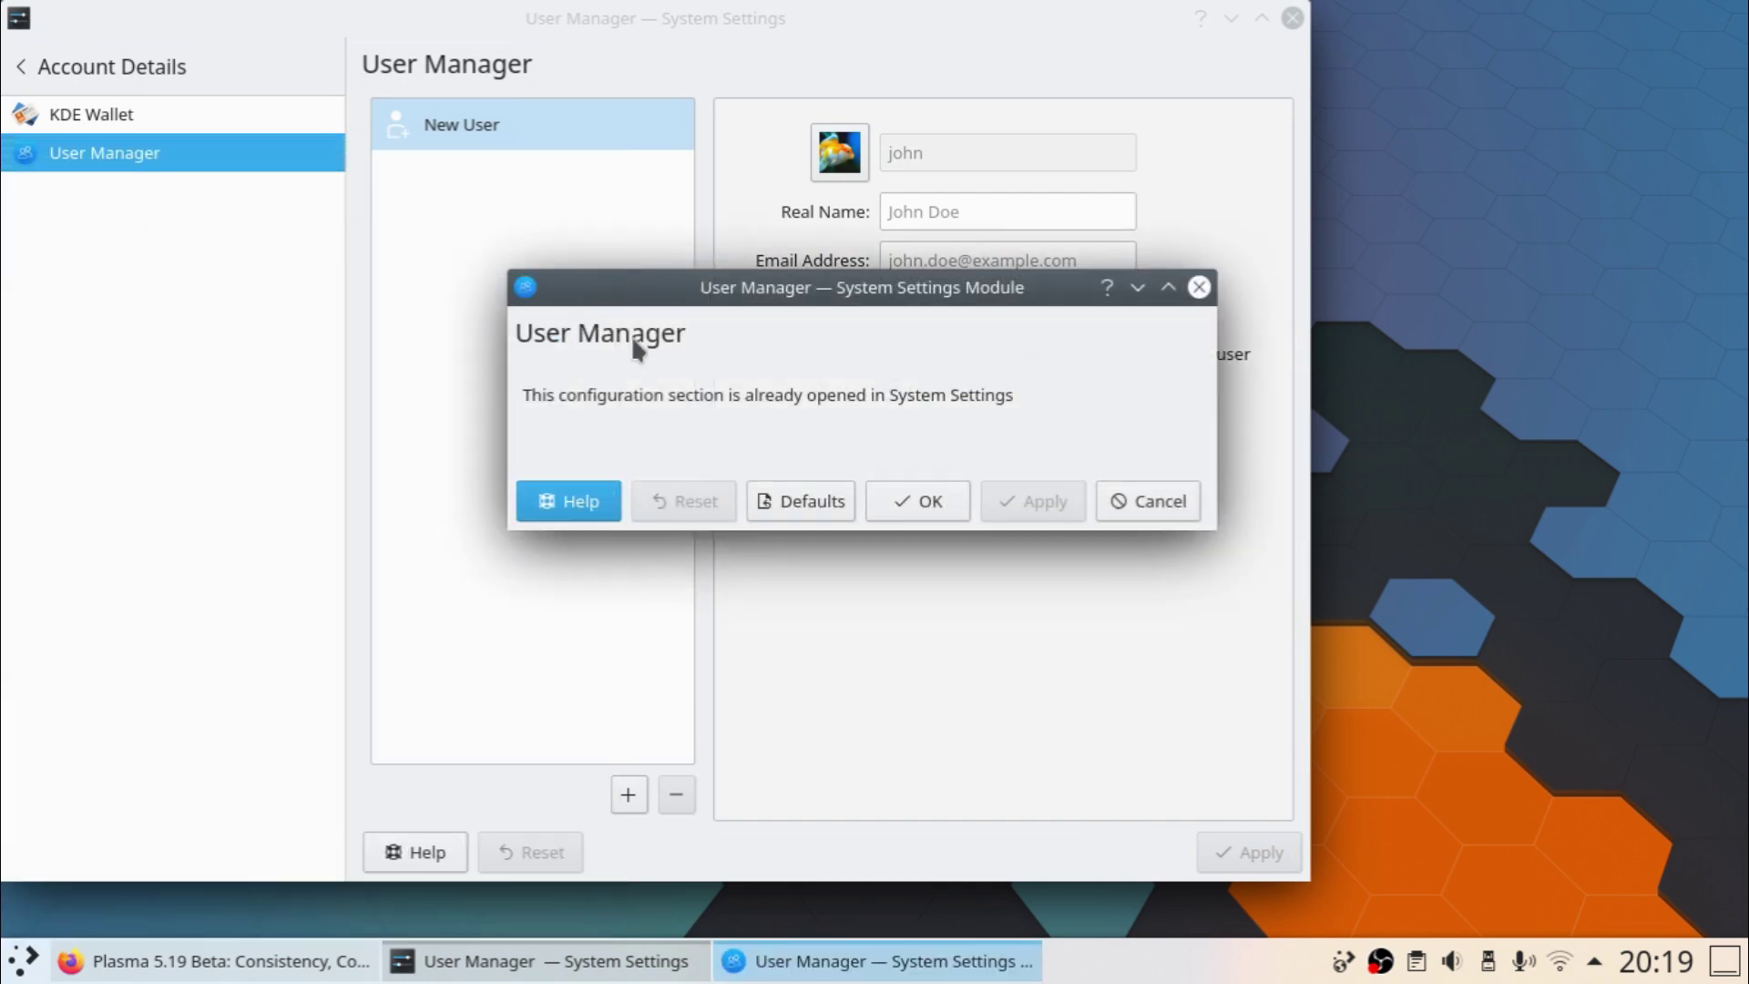
{"action": "left_click", "coordinate": [939, 506]}
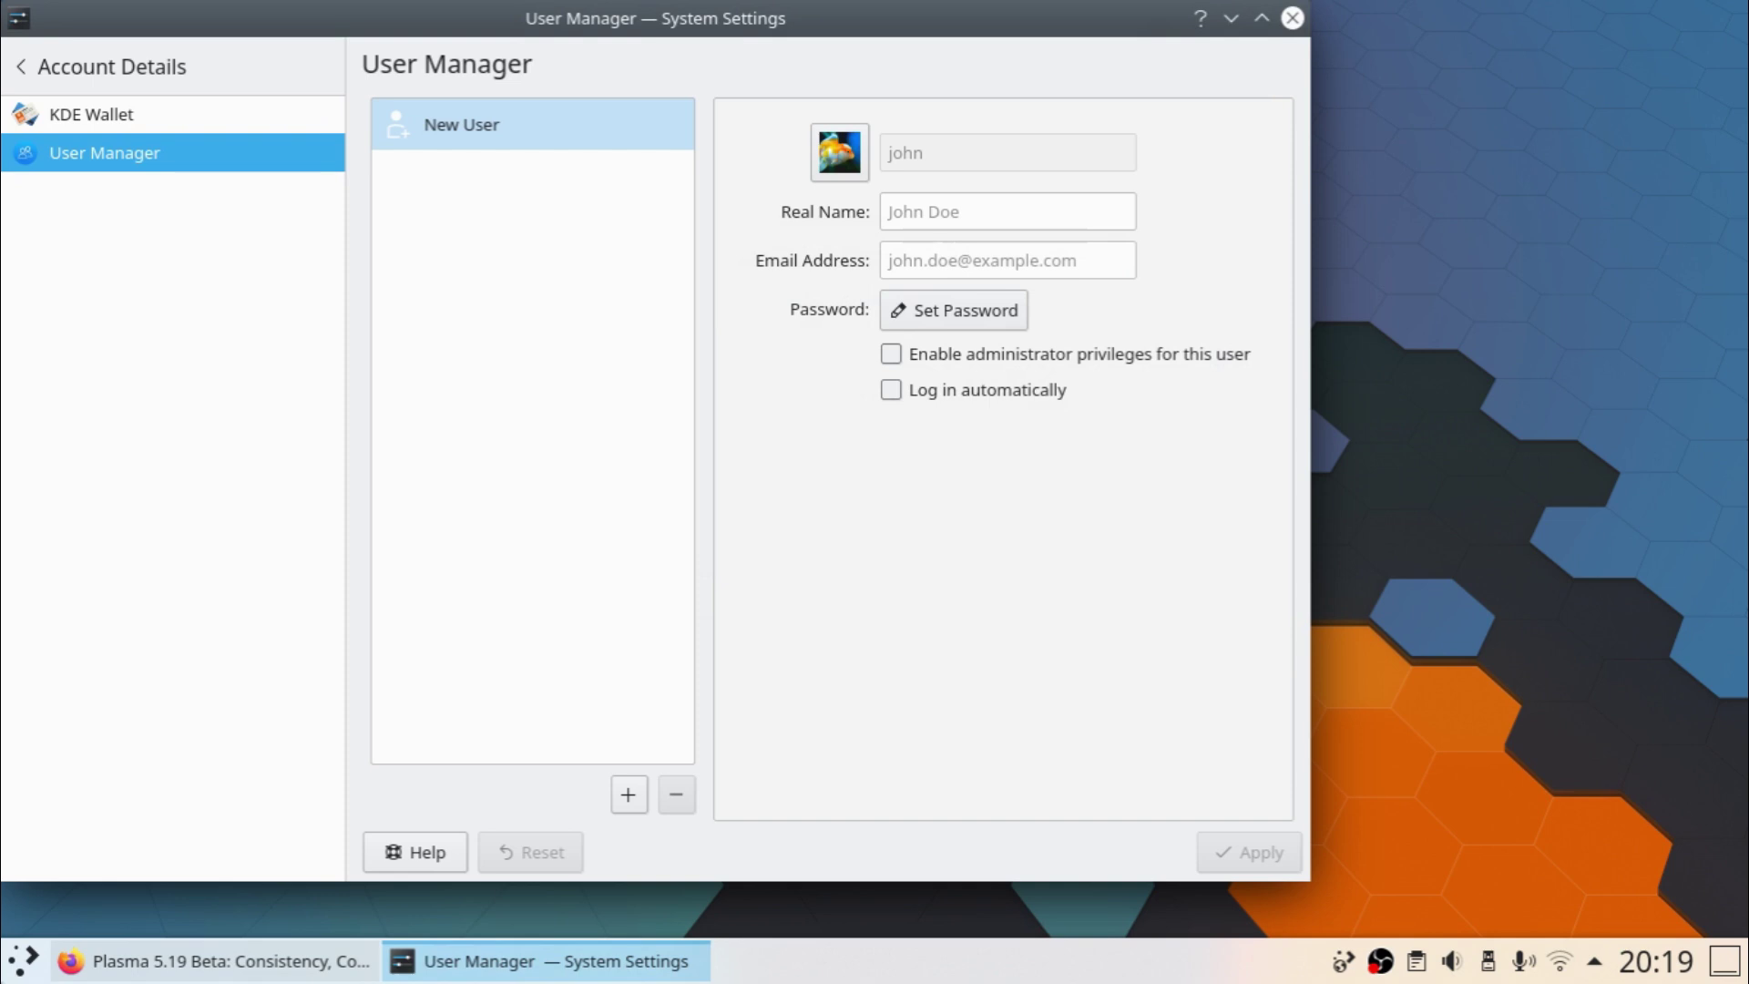
{"action": "left_click", "coordinate": [3, 980]}
{"action": "left_click", "coordinate": [4, 980]}
Return to Firefox, review the Plasma 5.19 Beta announcement up to its heading and minimize the browser
{"action": "left_click", "coordinate": [345, 975]}
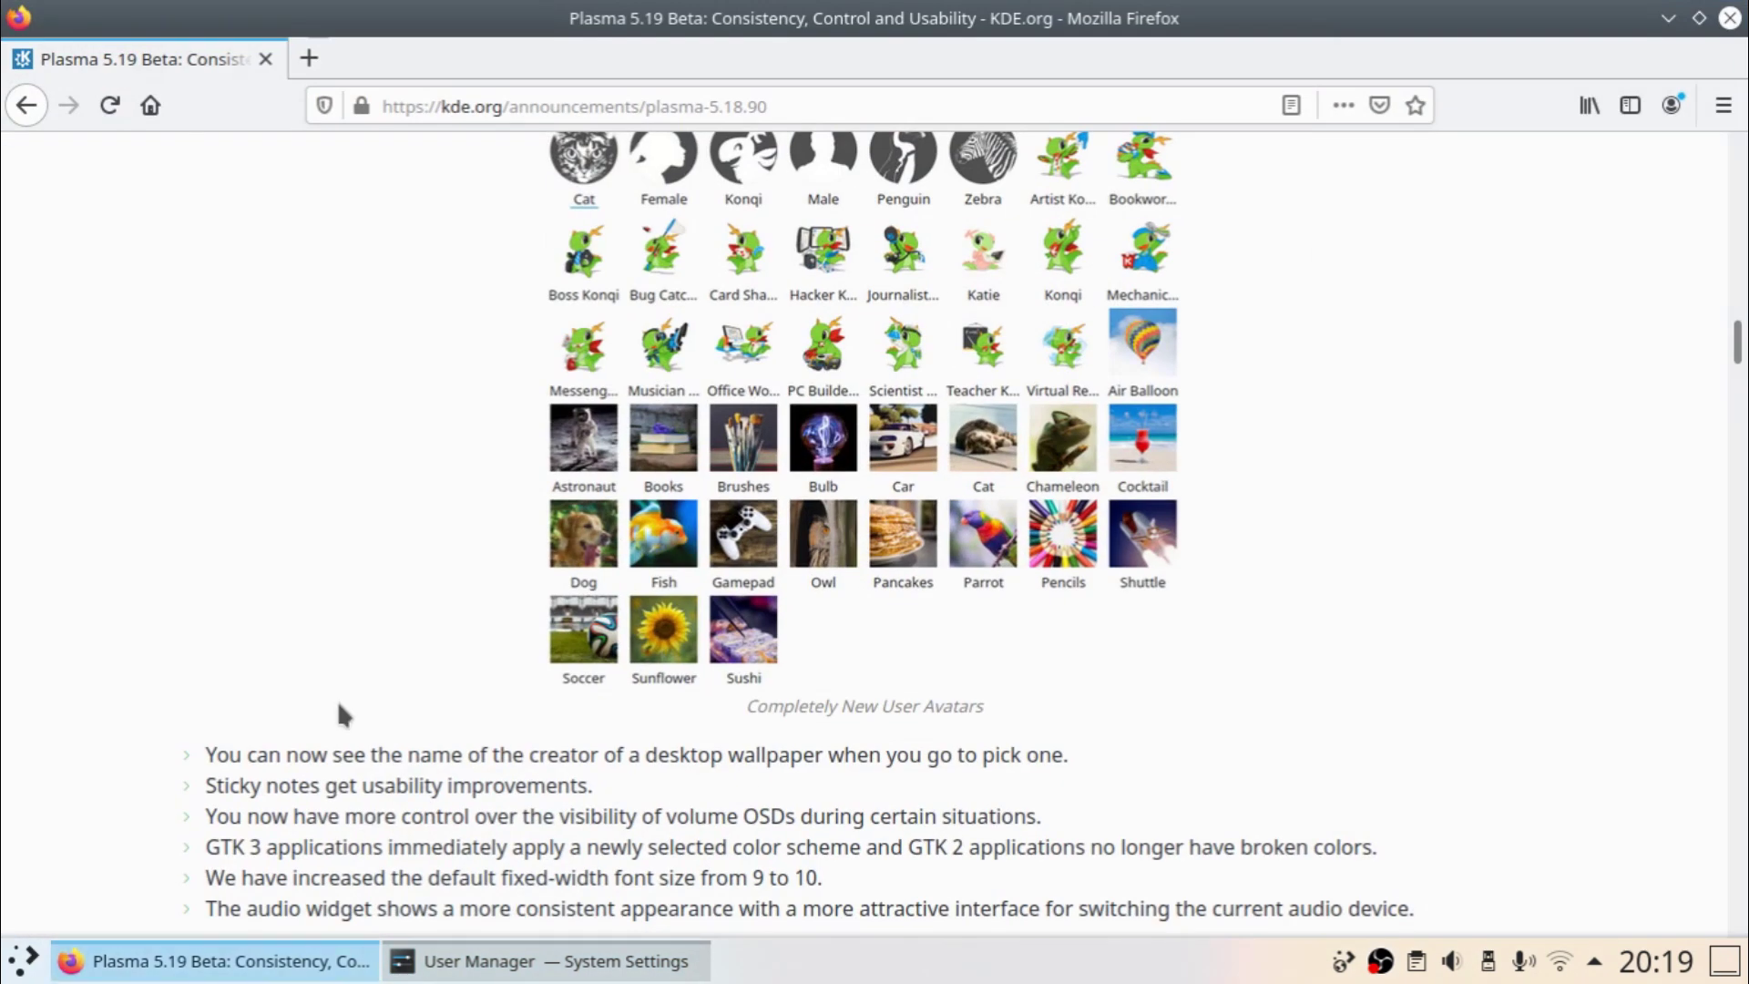
{"action": "scroll", "coordinate": [337, 700], "scroll_direction": "up", "scroll_amount": 5}
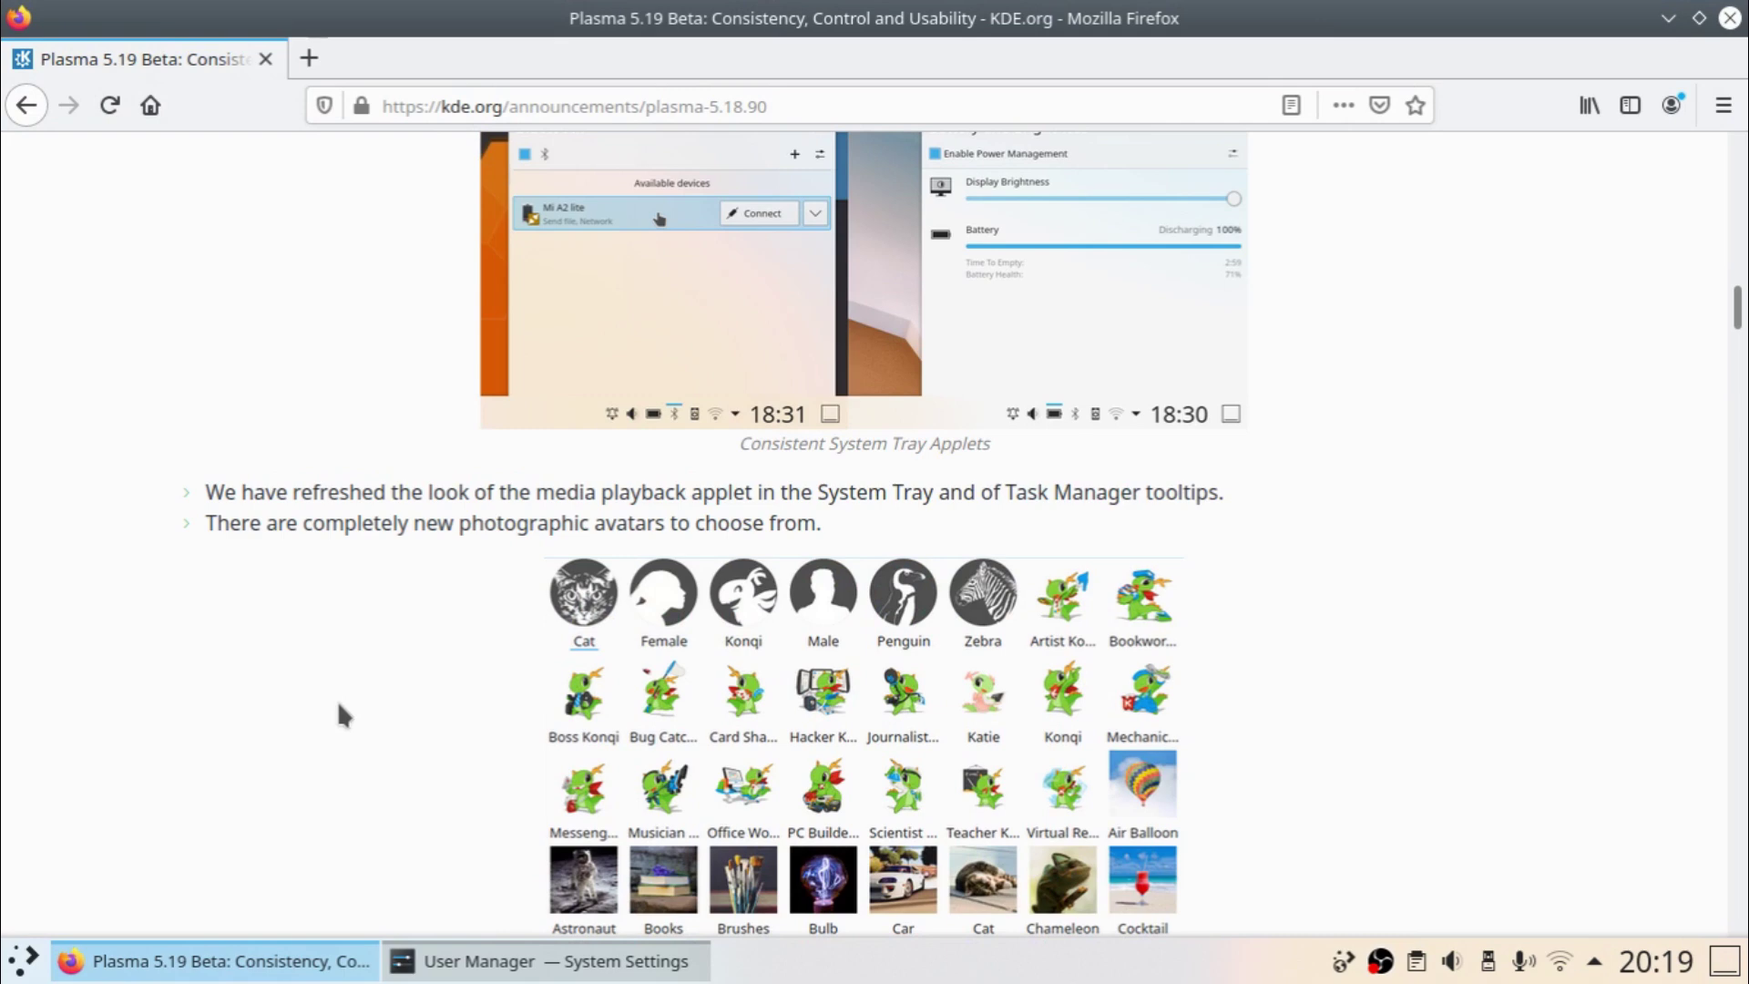
{"action": "scroll", "coordinate": [337, 699], "scroll_direction": "up", "scroll_amount": 15}
{"action": "scroll", "coordinate": [338, 701], "scroll_direction": "up", "scroll_amount": 4}
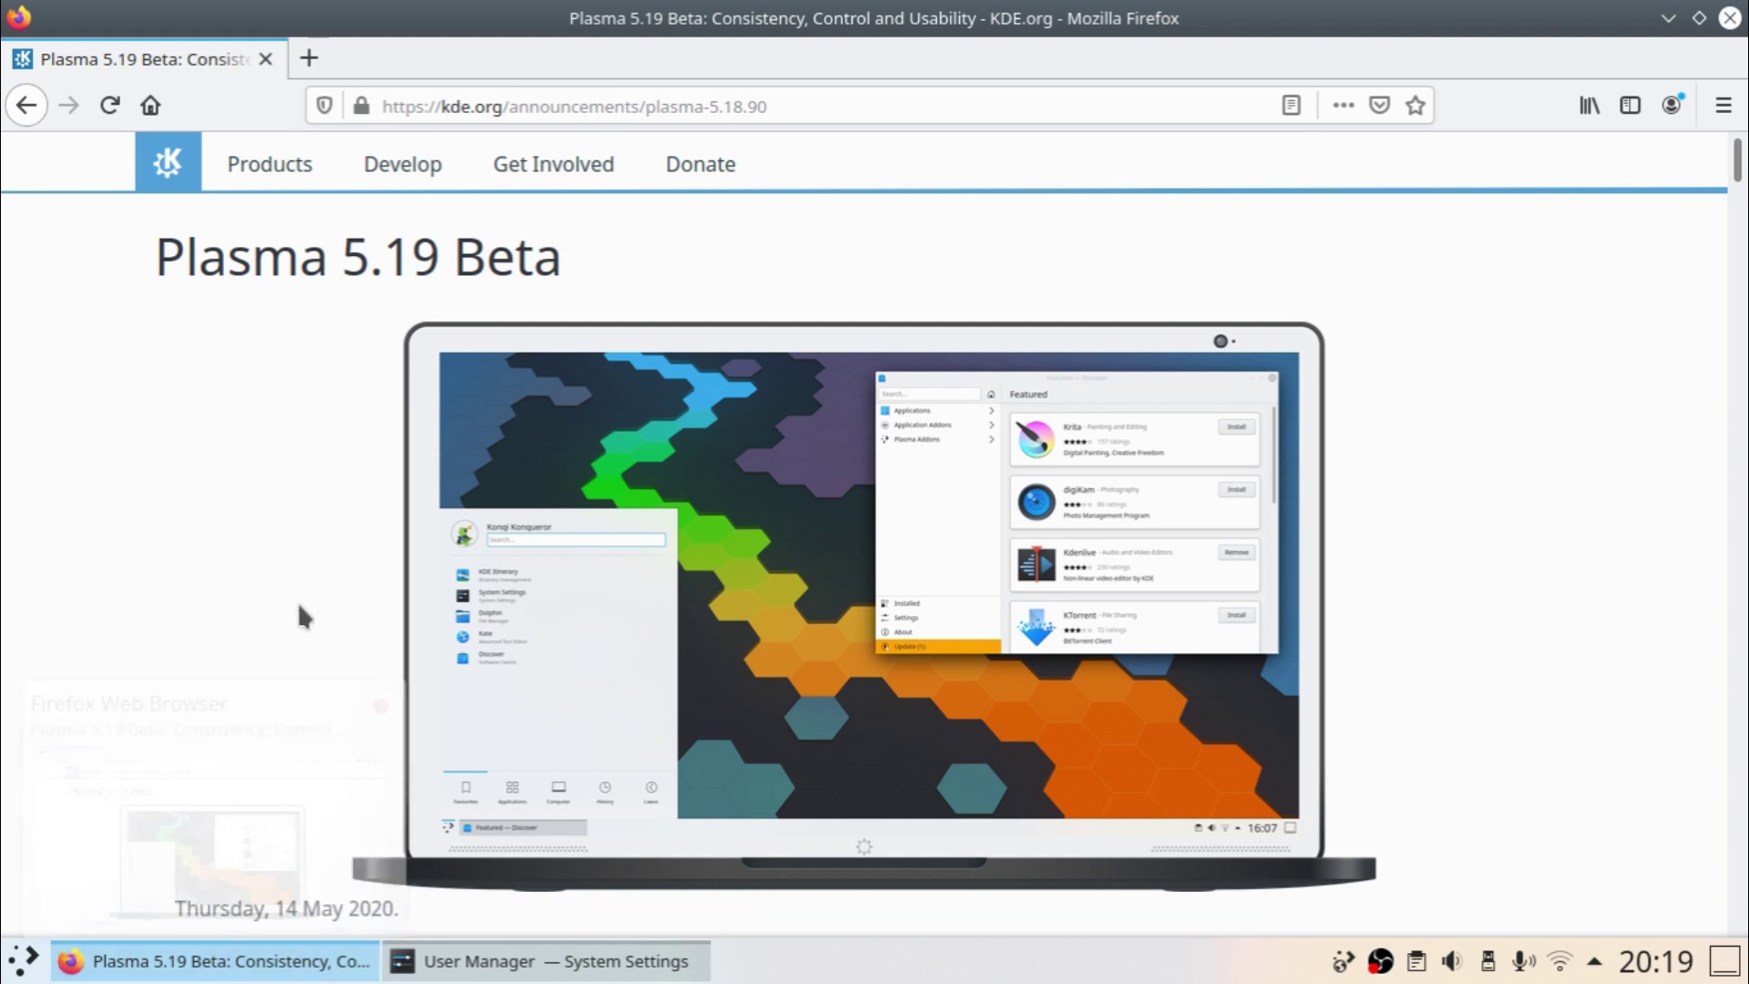
{"action": "left_click", "coordinate": [298, 964]}
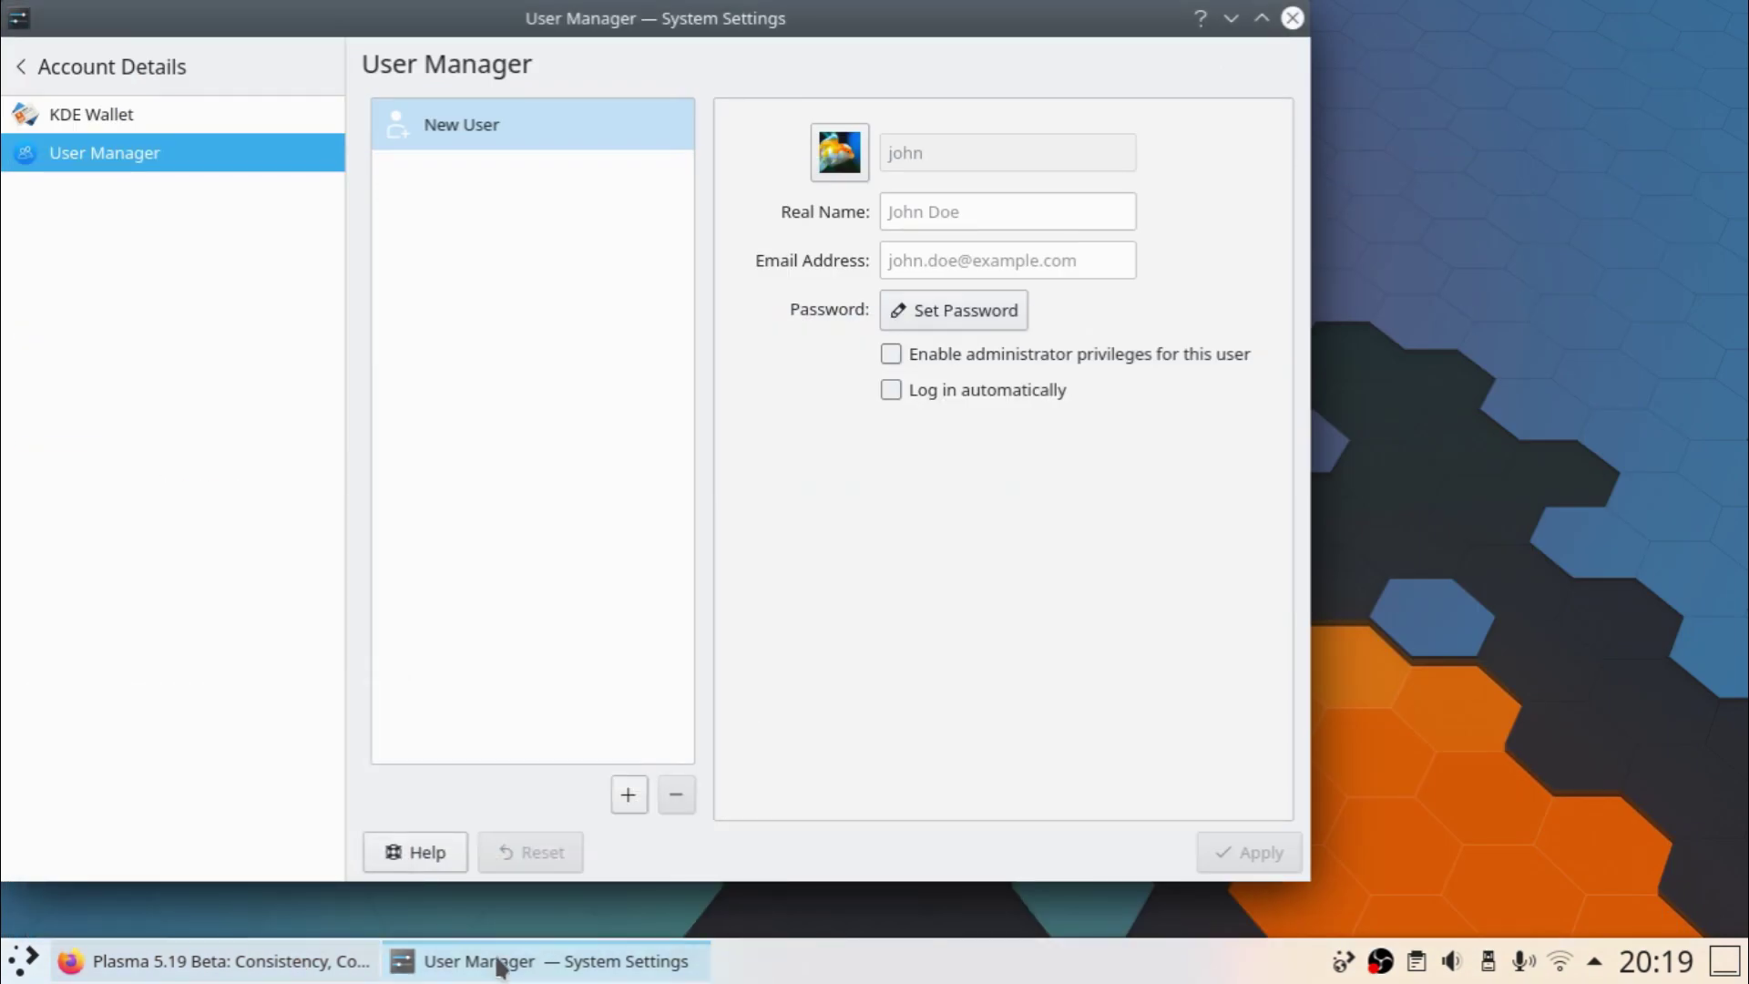
Preview the System Settings task's window thumbnail and close System Settings
{"action": "mouse_move", "coordinate": [499, 961]}
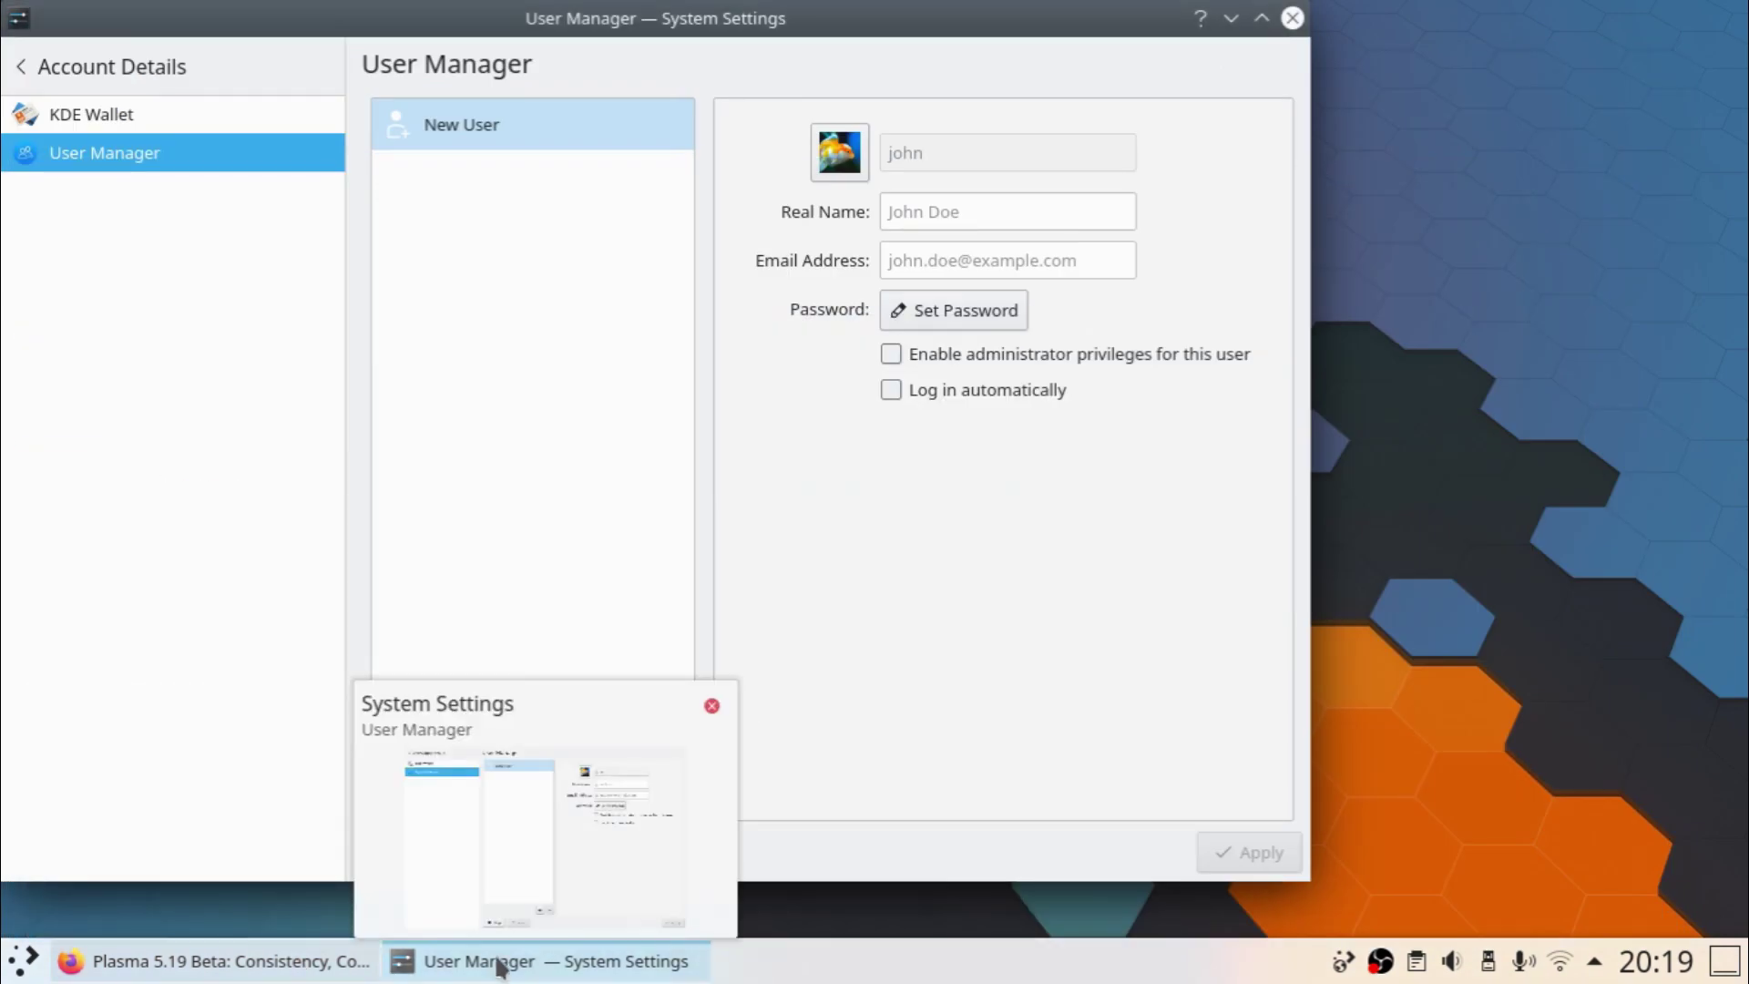
{"action": "left_click", "coordinate": [477, 559]}
{"action": "left_click", "coordinate": [1292, 23]}
Open the Home folder in Dolphin, move its window to mid-desktop to view it and close it
{"action": "key", "text": "super+e"}
{"action": "left_click_drag", "start_coordinate": [739, 16], "coordinate": [1034, 144]}
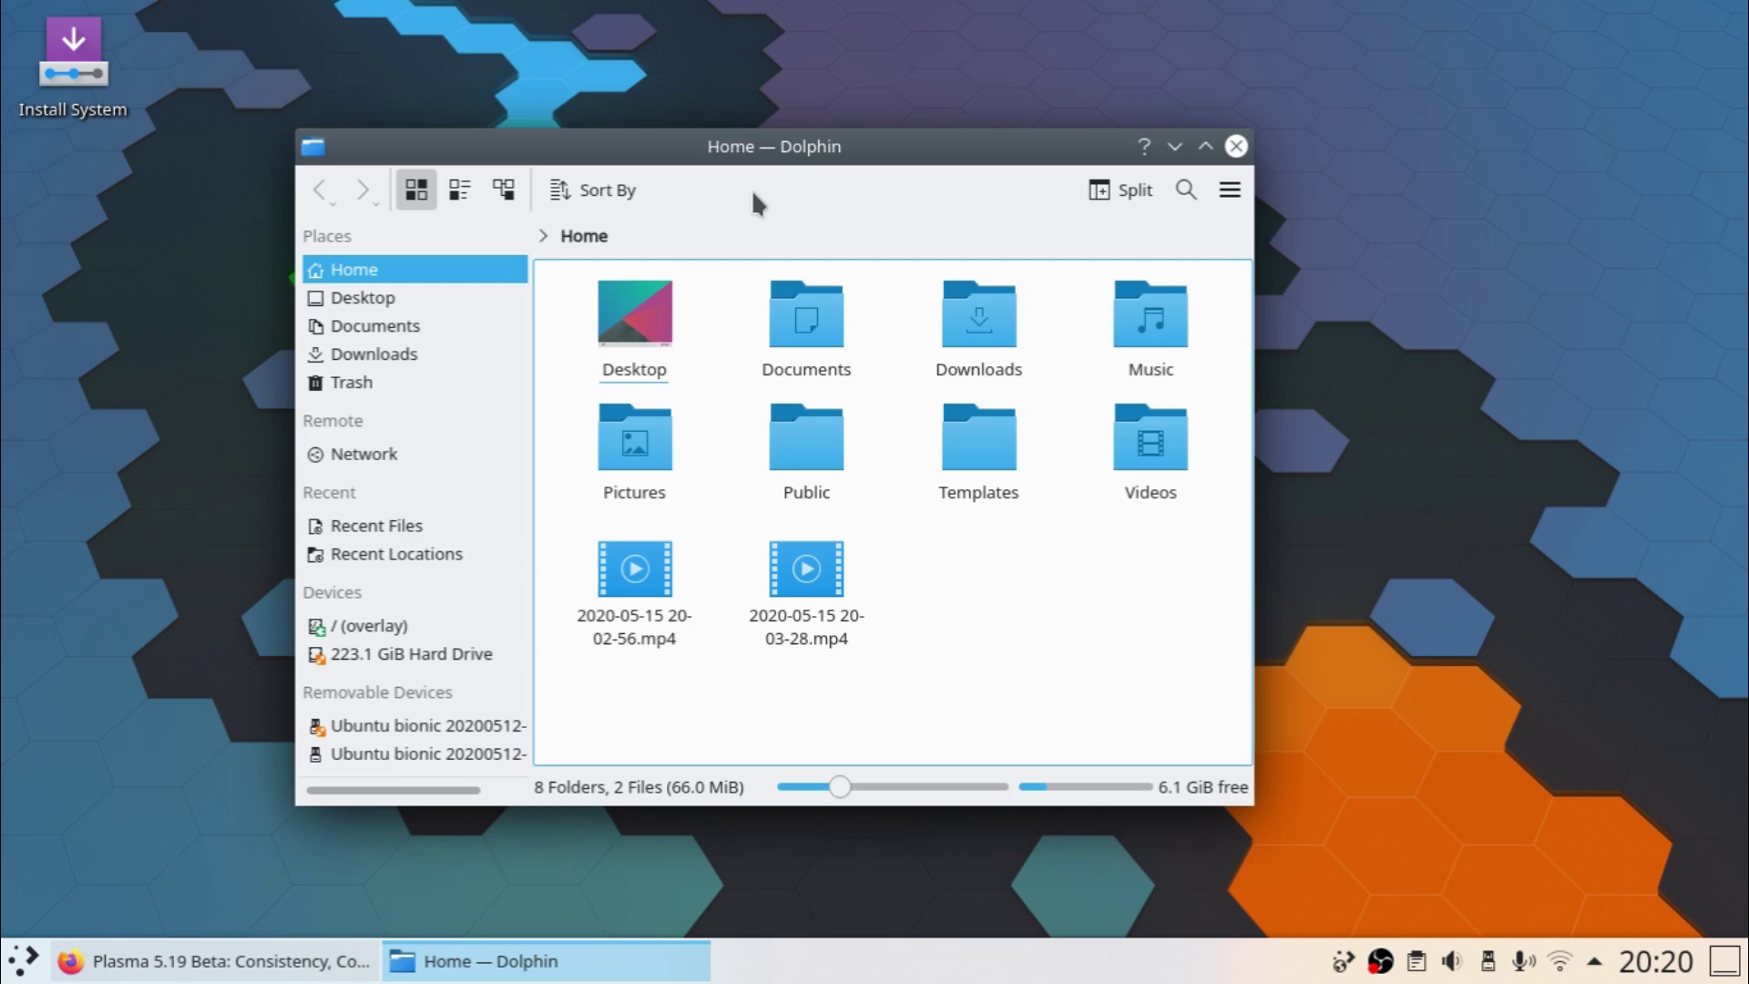
{"action": "left_click", "coordinate": [1236, 146]}
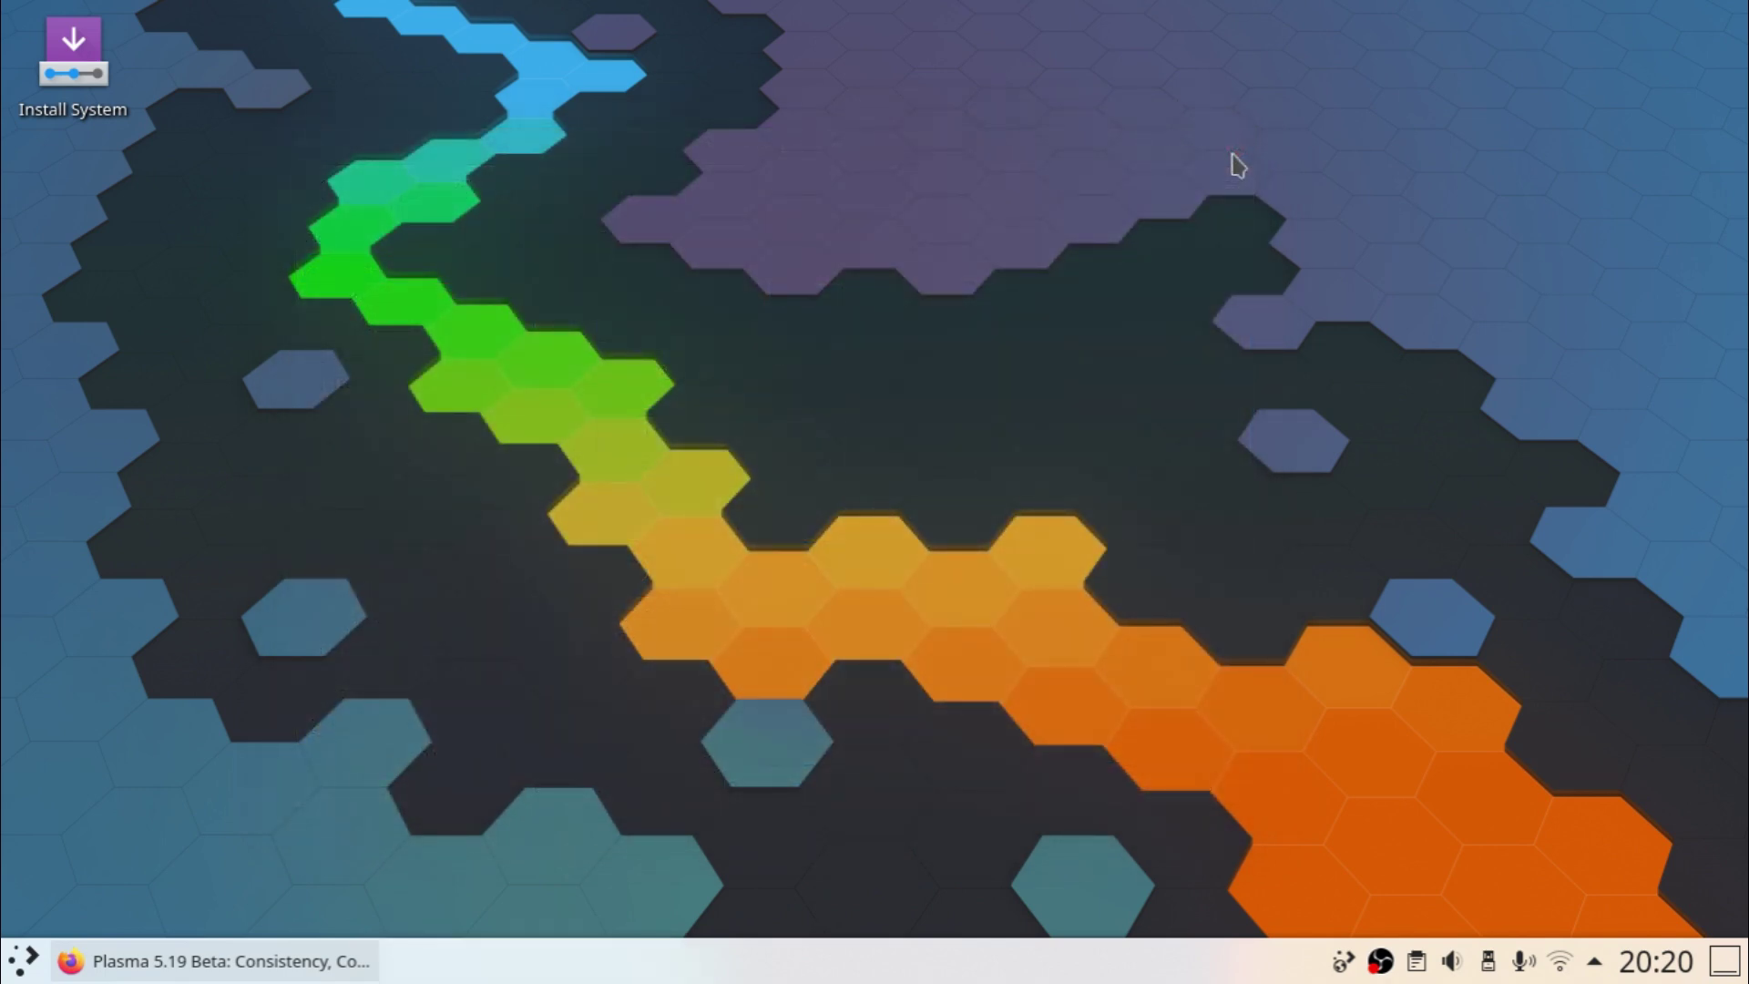